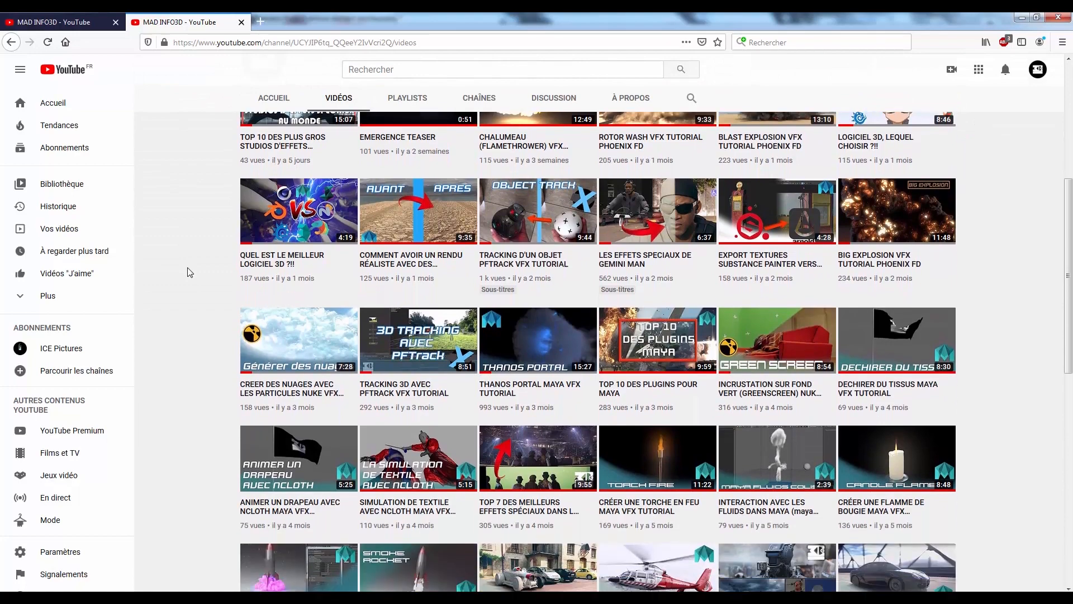
pyautogui.scroll(-5, 189, 272)
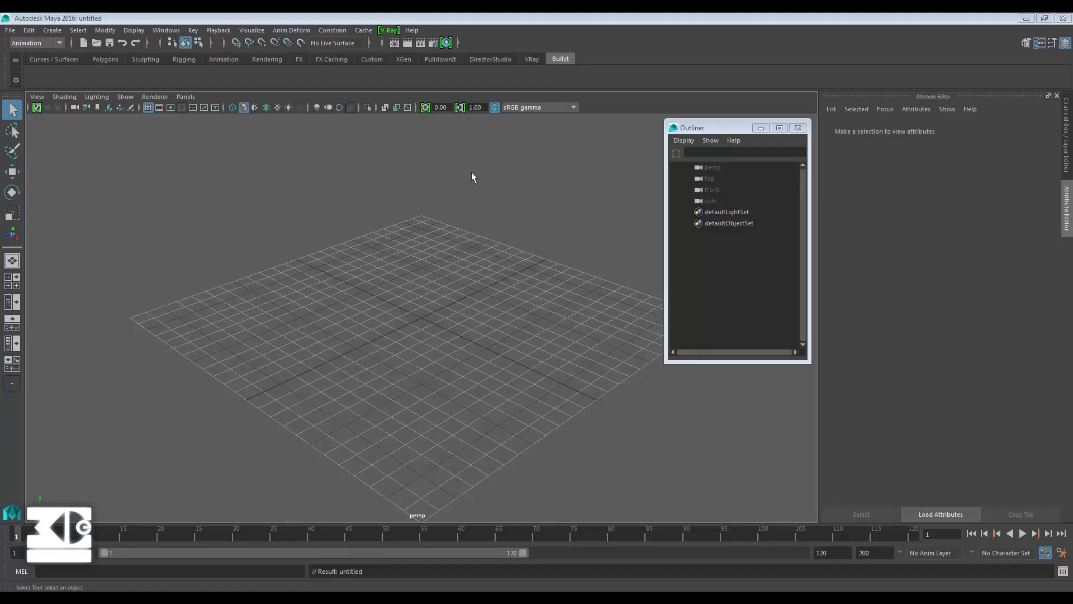
# - Create a new camera, look through it in the viewport, and orient its view over the grid
pyautogui.click(52, 30)
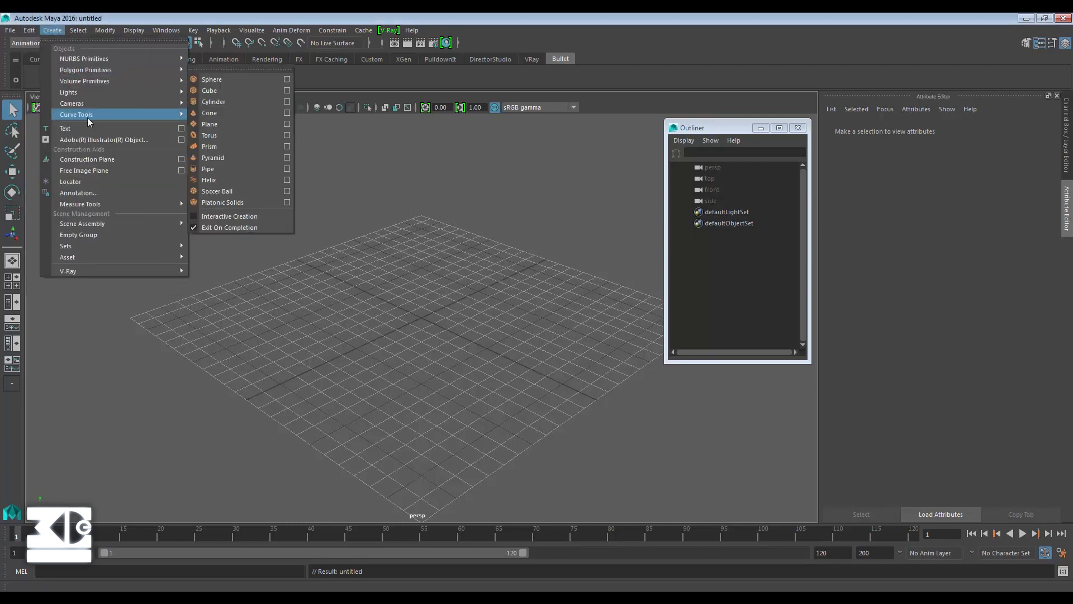
pyautogui.moveTo(106, 106)
pyautogui.click(227, 110)
pyautogui.click(185, 96)
pyautogui.moveTo(235, 108)
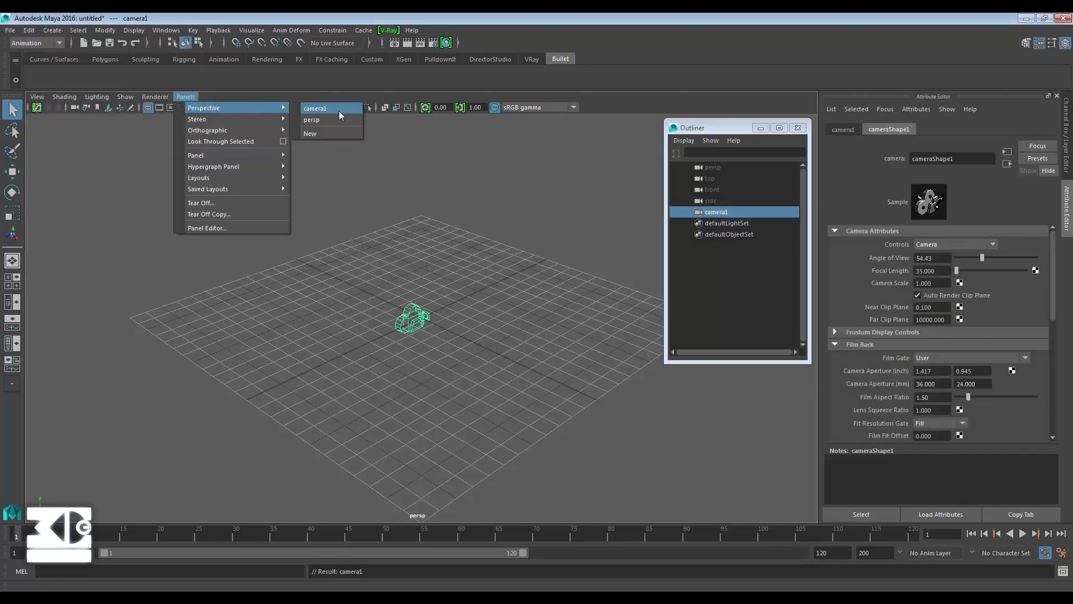
pyautogui.click(339, 110)
pyautogui.keyDown('alt'); pyautogui.moveTo(355, 264); pyautogui.dragTo(262, 263); pyautogui.keyUp('alt')
# - Import ground_energy_0700.jpg as the camera's image plane and orient the camera until the grid follows the parking lot's ground perspective
pyautogui.click(37, 96)
pyautogui.moveTo(140, 301)
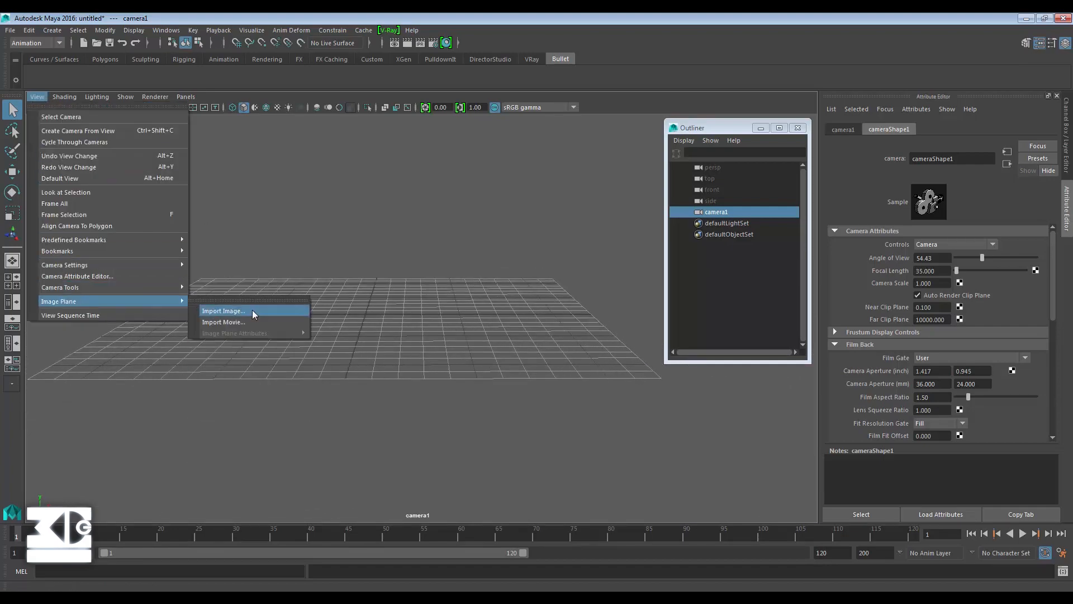
pyautogui.click(253, 309)
pyautogui.click(242, 180)
pyautogui.click(653, 446)
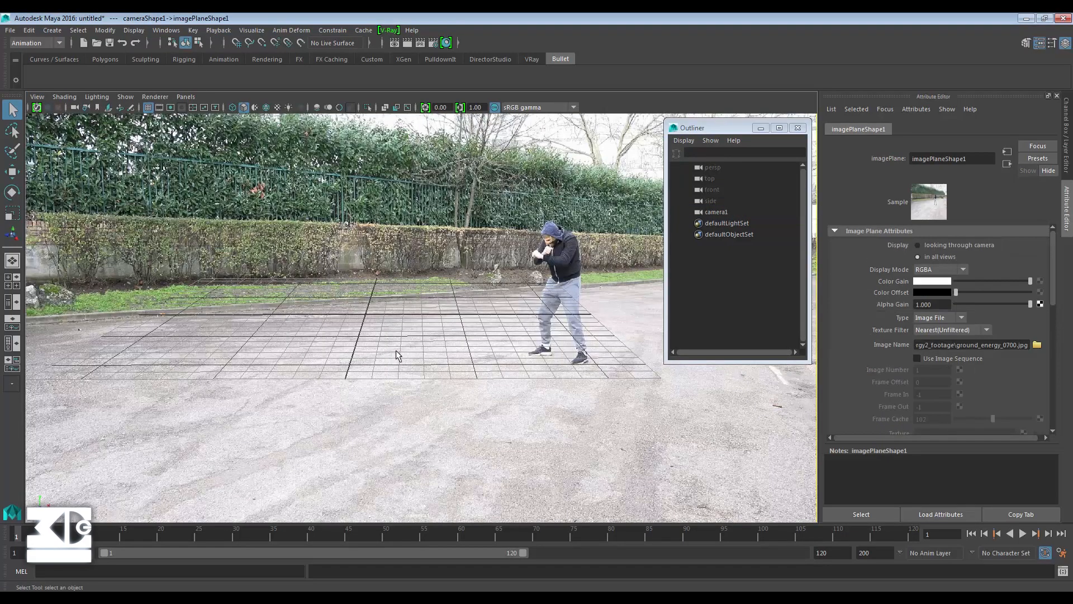
pyautogui.keyDown('alt'); pyautogui.moveTo(398, 354); pyautogui.dragTo(298, 411); pyautogui.keyUp('alt')
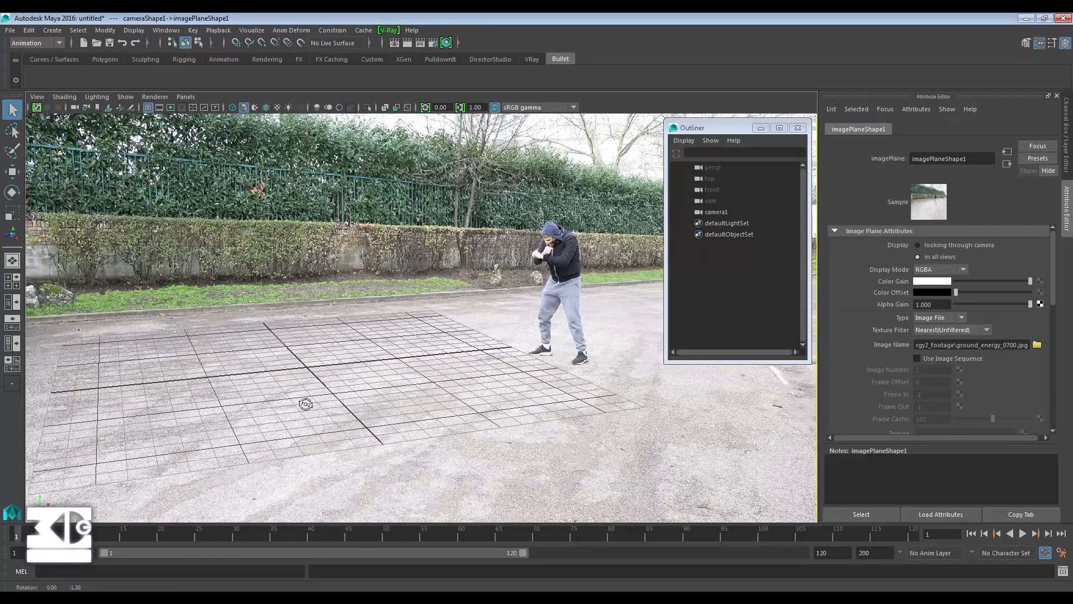
pyautogui.keyDown('alt'); pyautogui.moveTo(298, 410); pyautogui.dragTo(265, 346, button='right'); pyautogui.keyUp('alt')
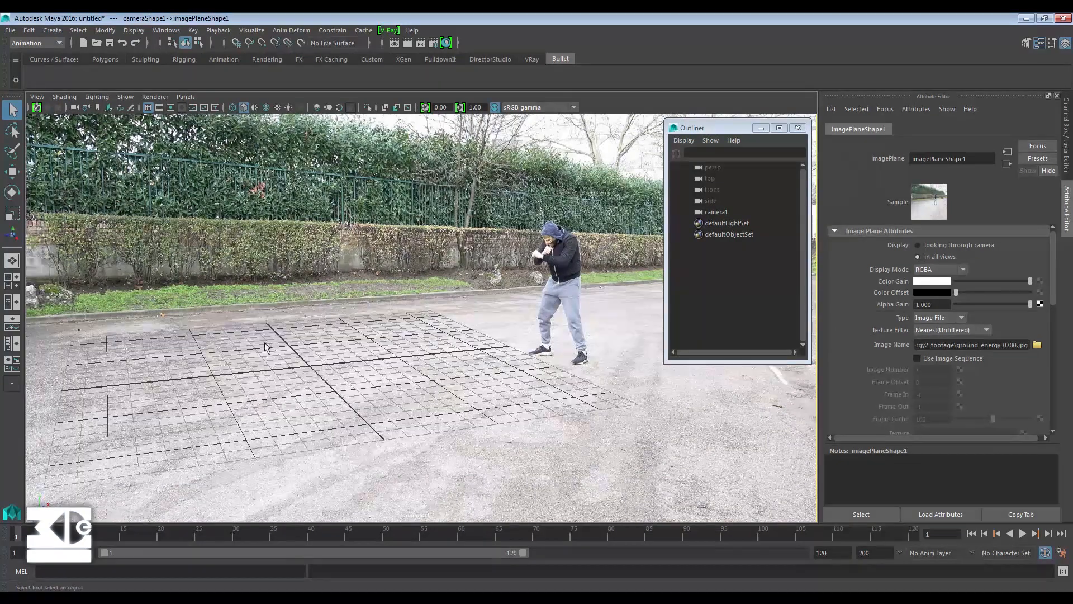
# - Create a polygon plane, scale it up to cover the grid, and position it over the ground beside the man
pyautogui.click(105, 59)
pyautogui.click(113, 77)
pyautogui.press('r')
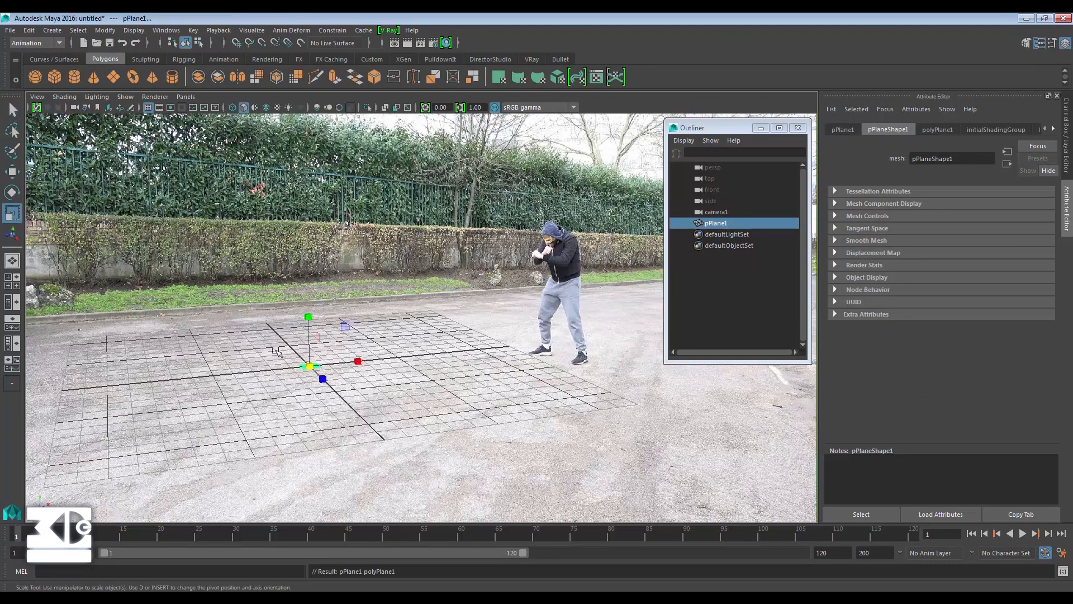
pyautogui.moveTo(308, 367); pyautogui.dragTo(631, 368)
pyautogui.press('w')
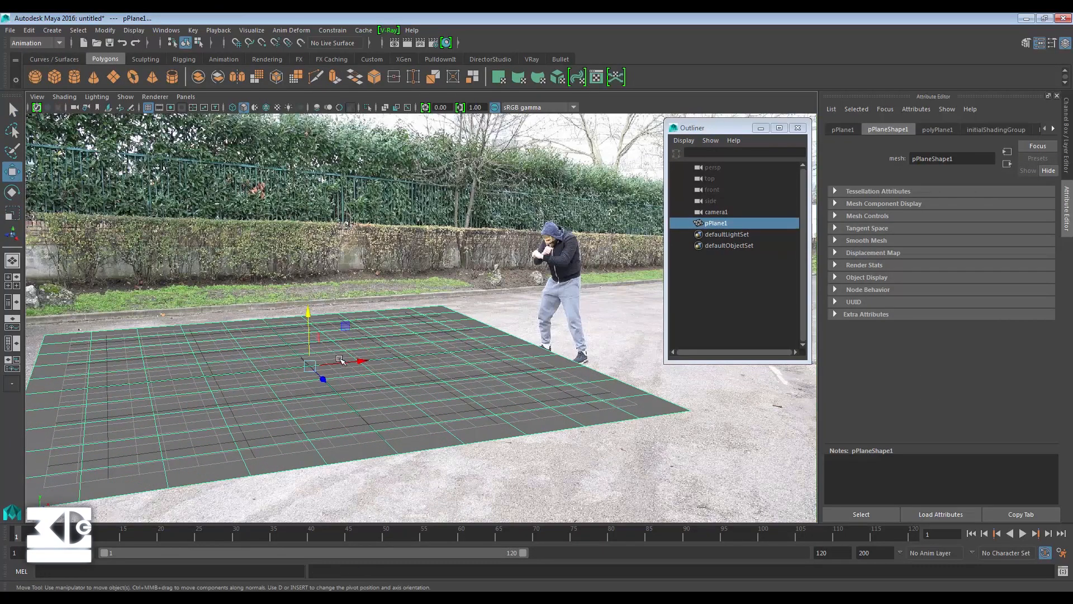
pyautogui.moveTo(342, 364); pyautogui.dragTo(434, 376)
pyautogui.press('r')
pyautogui.press('w')
# - Extrude the ground plane's faces with a thickness of about 0.52, moving the Outliner out of the way
pyautogui.click(335, 387)
pyautogui.hotkey('ctrl', 'z')
pyautogui.click(331, 385)
pyautogui.hotkey('ctrl', 'z')
pyautogui.hotkey('ctrl', 'e')
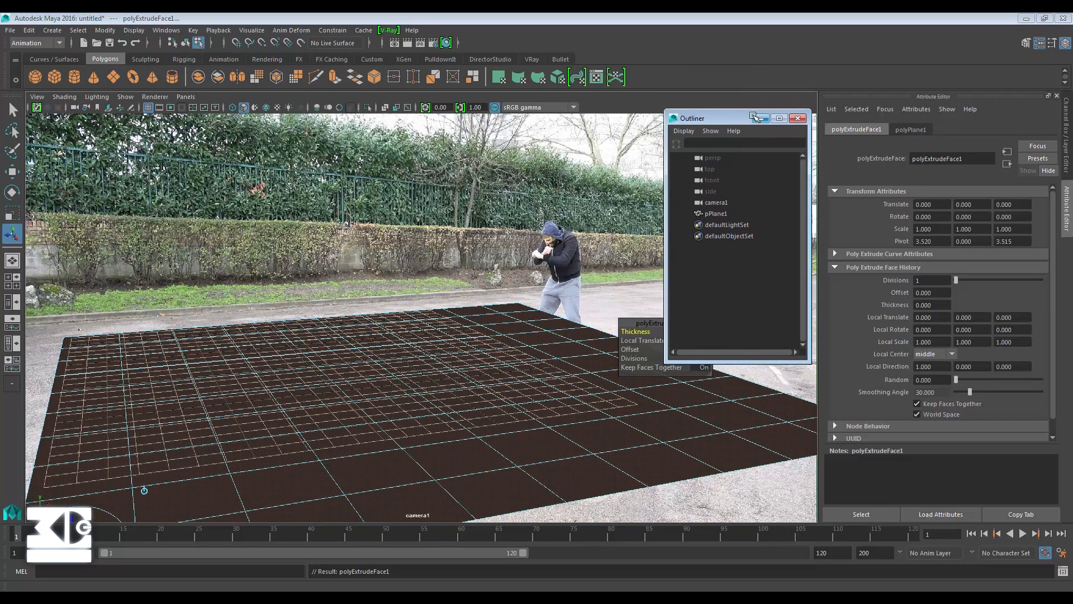
pyautogui.moveTo(721, 127); pyautogui.dragTo(784, 62)
pyautogui.moveTo(681, 295); pyautogui.dragTo(665, 338, button='middle')
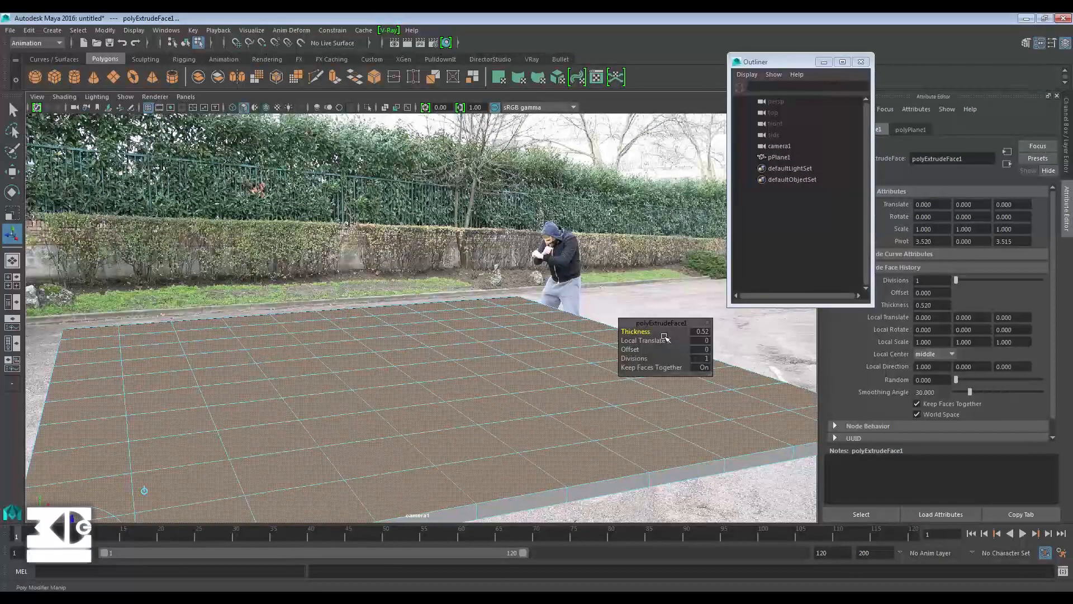
# - Return to object mode, move the slab to align with the ground in the footage, and display the resolution gate
pyautogui.moveTo(383, 346); pyautogui.dragTo(394, 319, button='right')
pyautogui.press('w')
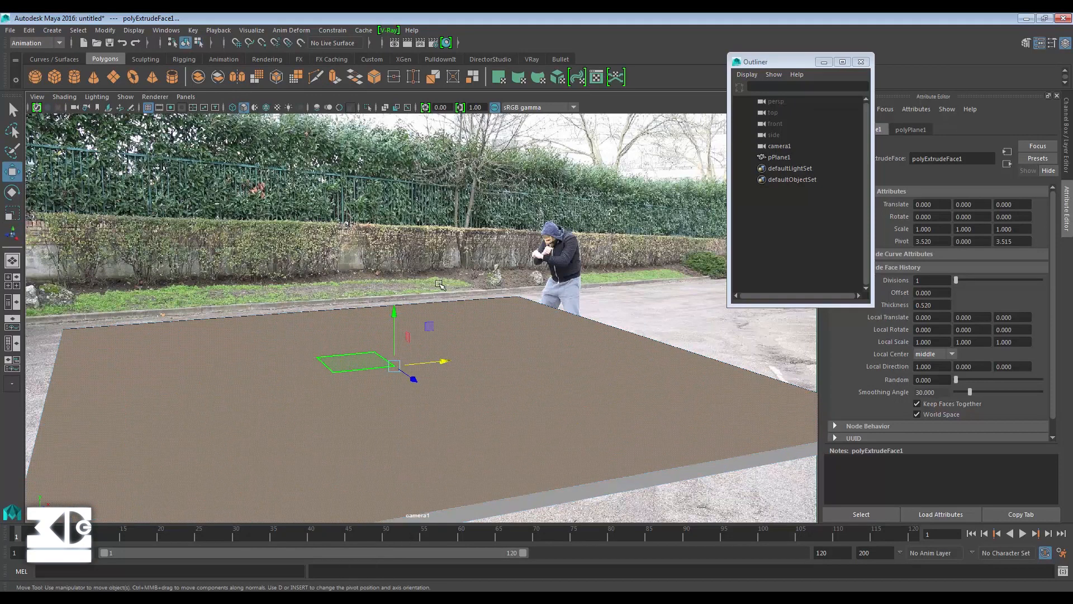
pyautogui.click(394, 319)
pyautogui.moveTo(394, 319); pyautogui.dragTo(369, 378)
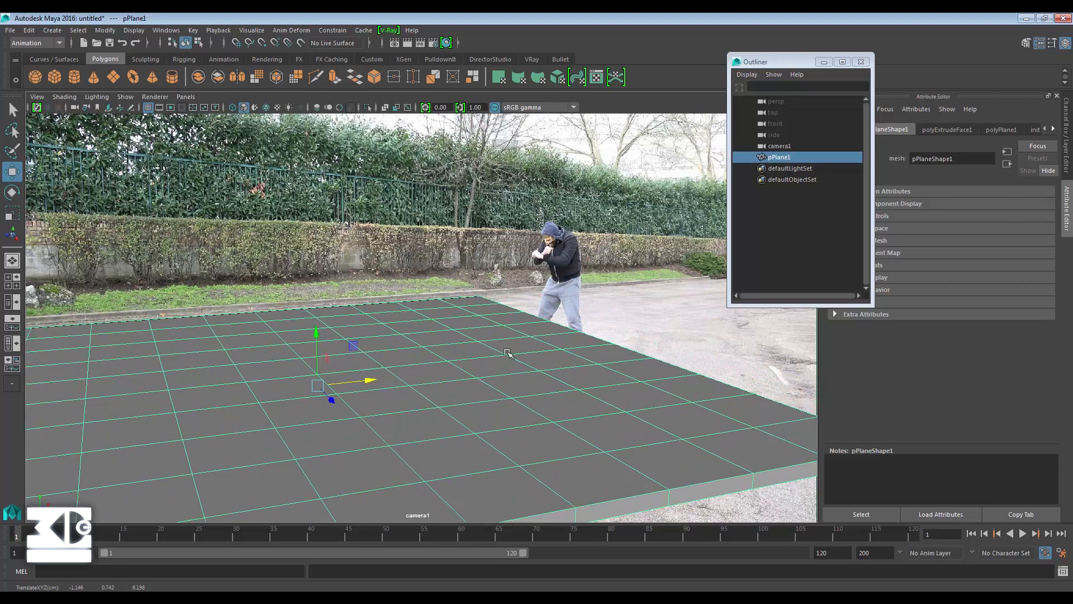
pyautogui.keyDown('alt'); pyautogui.moveTo(615, 337); pyautogui.dragTo(589, 342); pyautogui.keyUp('alt')
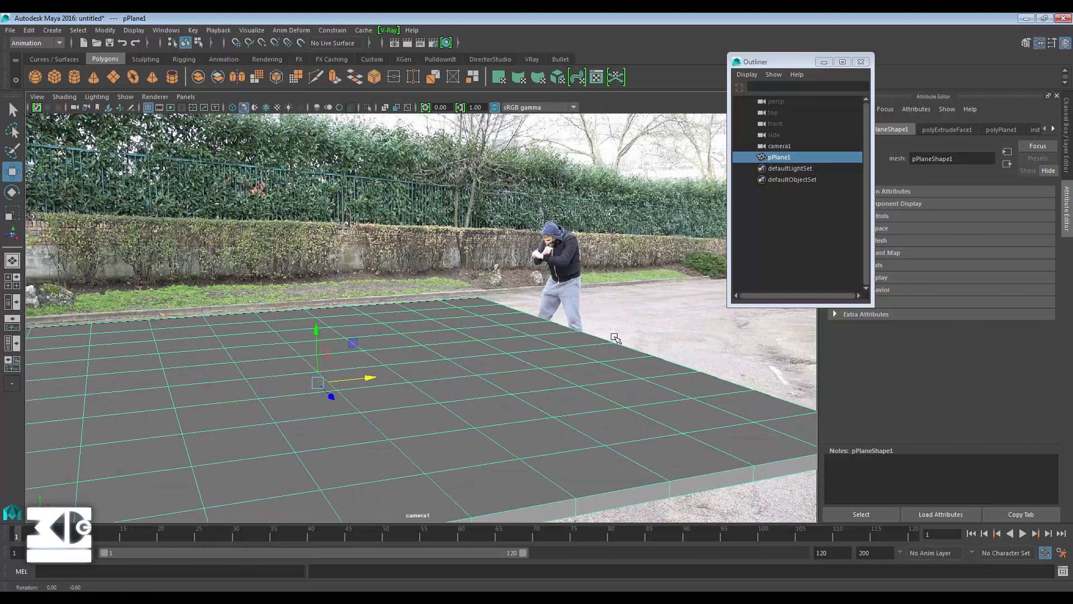
pyautogui.moveTo(356, 382); pyautogui.dragTo(369, 382)
pyautogui.click(181, 107)
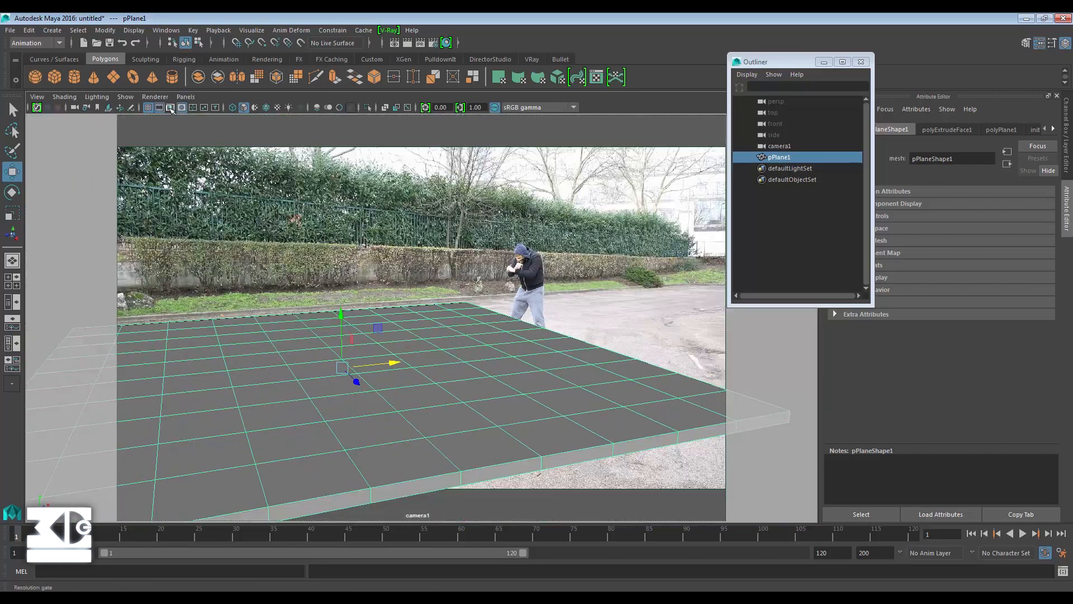
# - Check the slab from the persp view, and refine its placement over the footage through camera1
pyautogui.click(187, 97)
pyautogui.click(330, 118)
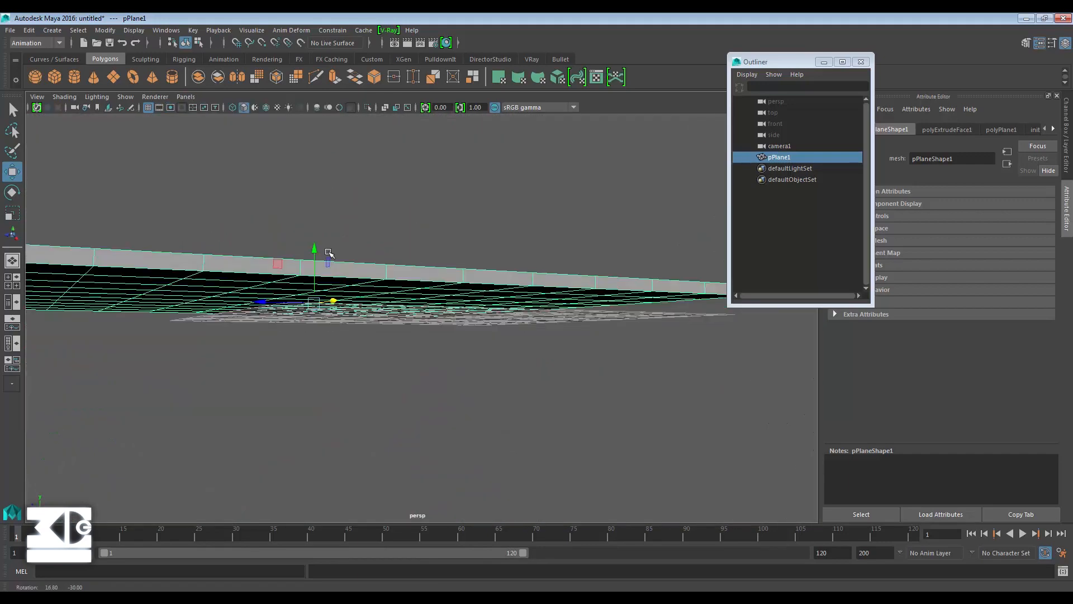
pyautogui.keyDown('alt'); pyautogui.moveTo(328, 246); pyautogui.dragTo(303, 255); pyautogui.keyUp('alt')
pyautogui.click(186, 96)
pyautogui.moveTo(224, 105)
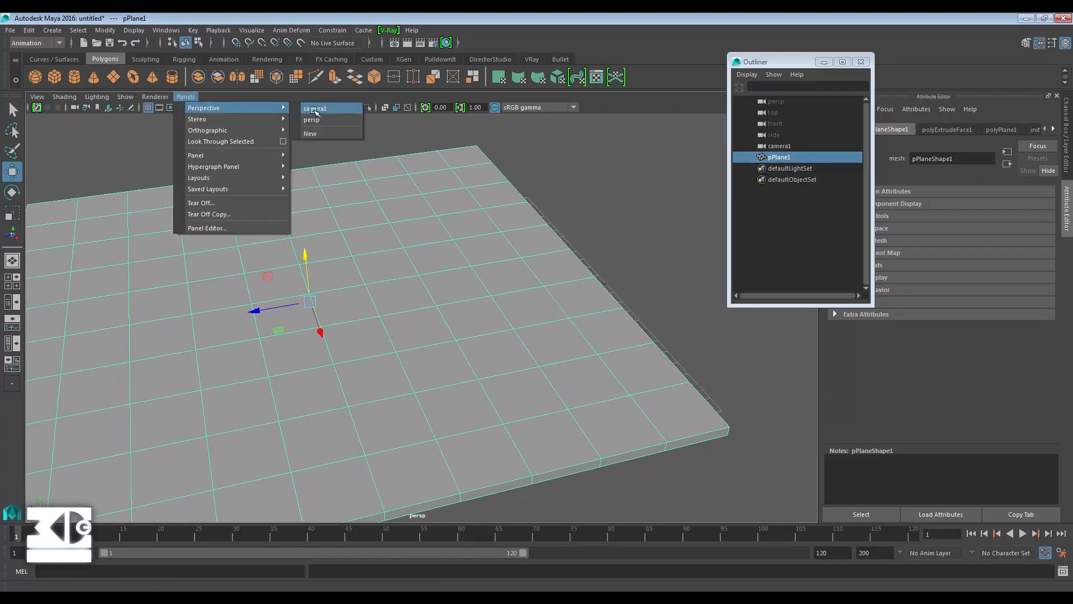
pyautogui.click(330, 118)
pyautogui.press('r')
pyautogui.moveTo(357, 366)
pyautogui.mouseDown()
pyautogui.moveTo(363, 372)
pyautogui.moveTo(294, 326)
pyautogui.moveTo(371, 380)
pyautogui.mouseUp()
pyautogui.press('w')
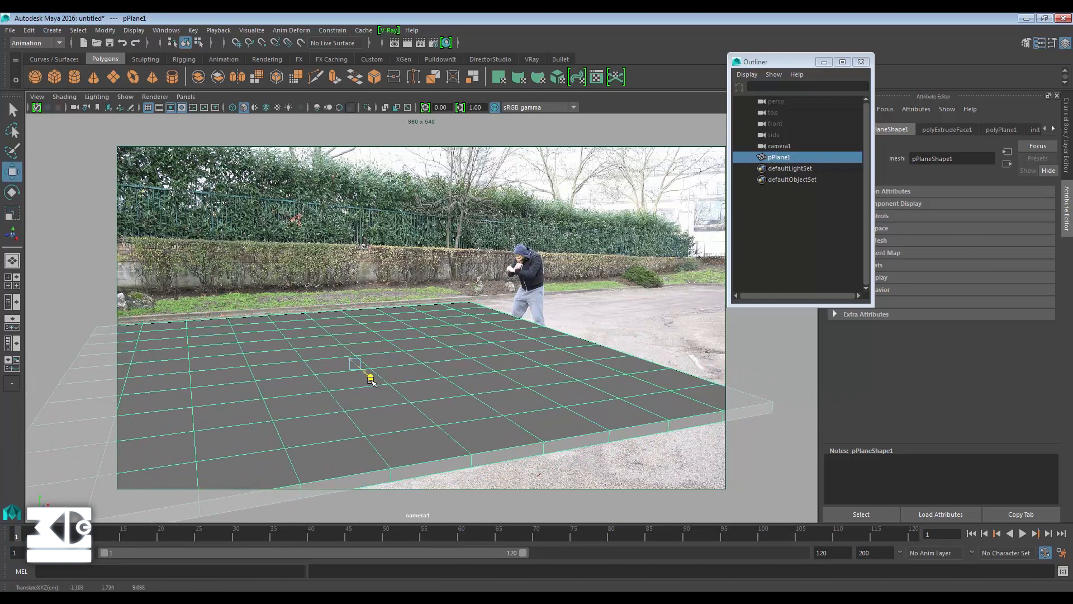
# - Create a second polygon plane in the persp view, scale it nearly as wide as the slab, and position it underneath
pyautogui.click(185, 97)
pyautogui.moveTo(224, 106)
pyautogui.click(325, 106)
pyautogui.keyDown('alt'); pyautogui.moveTo(435, 369); pyautogui.dragTo(503, 419); pyautogui.keyUp('alt')
pyautogui.click(113, 77)
pyautogui.press('r')
pyautogui.moveTo(423, 319); pyautogui.dragTo(373, 399)
pyautogui.scroll(-4, 510, 319)
pyautogui.press('w')
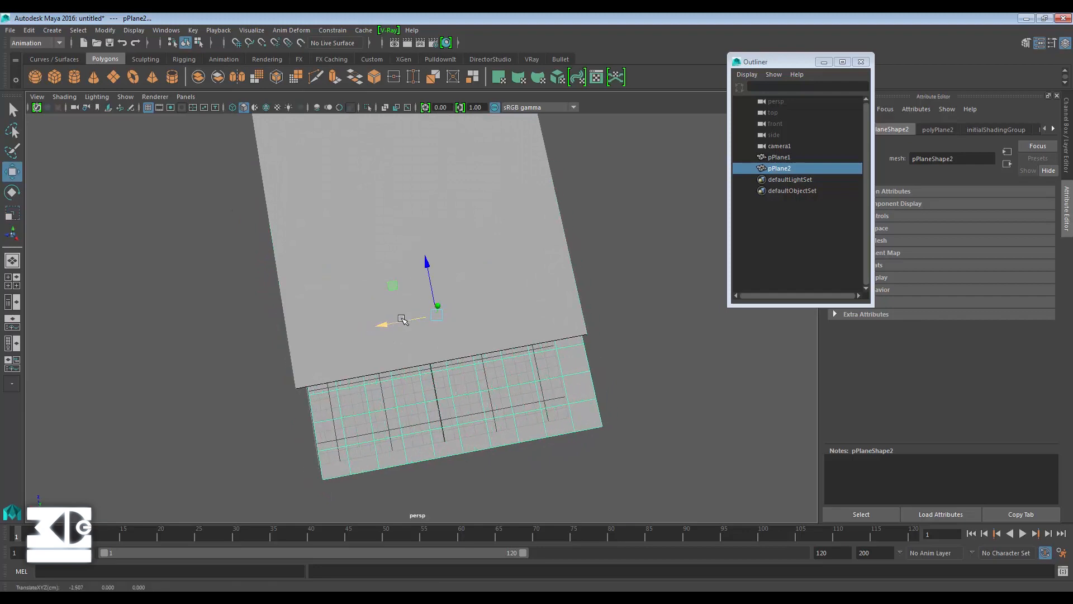
pyautogui.moveTo(428, 273); pyautogui.dragTo(369, 149)
# - Extrude the second plane's faces up to the slab's underside with a Local Translate Z of about 1.75
pyautogui.hotkey('ctrl', 'e')
pyautogui.moveTo(198, 264); pyautogui.dragTo(199, 270)
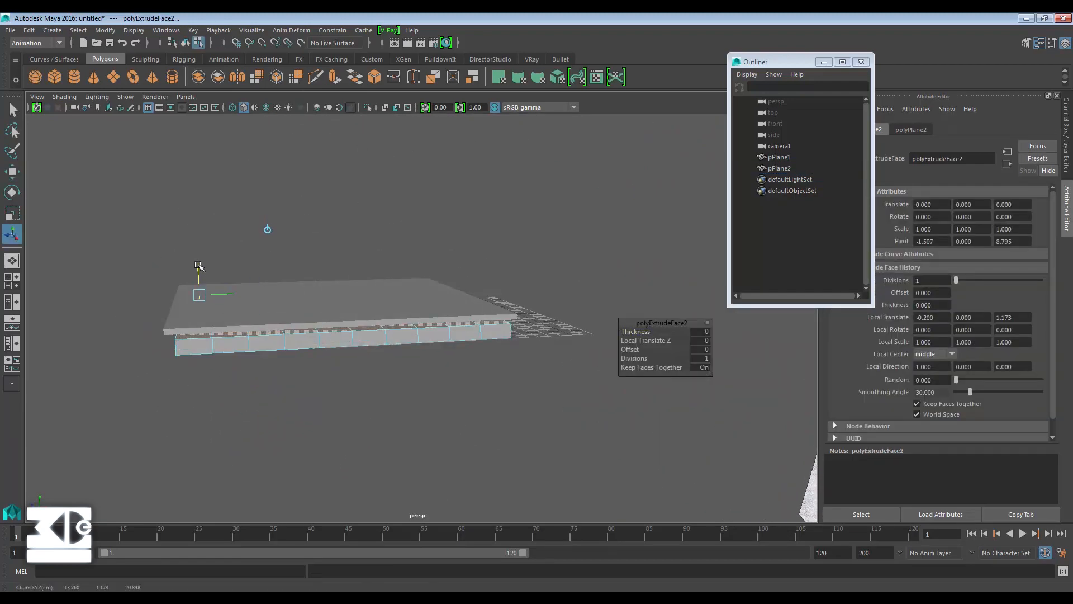
pyautogui.scroll(5, 339, 287)
pyautogui.keyDown('alt'); pyautogui.moveTo(338, 286); pyautogui.dragTo(425, 271); pyautogui.keyUp('alt')
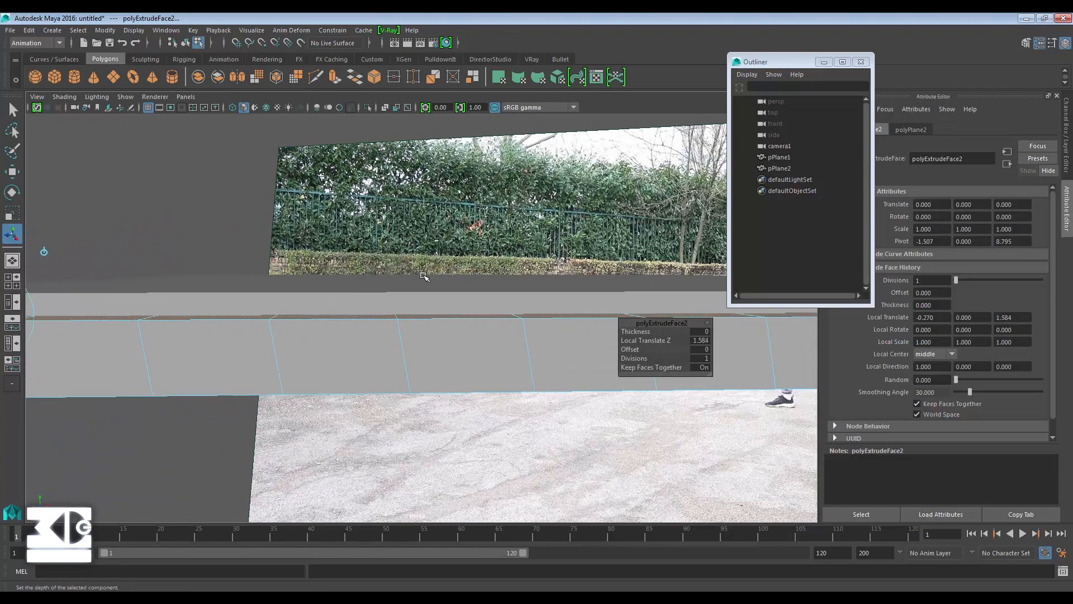
pyautogui.keyDown('alt'); pyautogui.moveTo(425, 272); pyautogui.dragTo(334, 294, button='right'); pyautogui.keyUp('alt')
pyautogui.hotkey('ctrl', 'z')
pyautogui.moveTo(289, 349); pyautogui.dragTo(296, 288)
pyautogui.scroll(2, 408, 296)
pyautogui.keyDown('alt'); pyautogui.moveTo(407, 296); pyautogui.dragTo(409, 293); pyautogui.keyUp('alt')
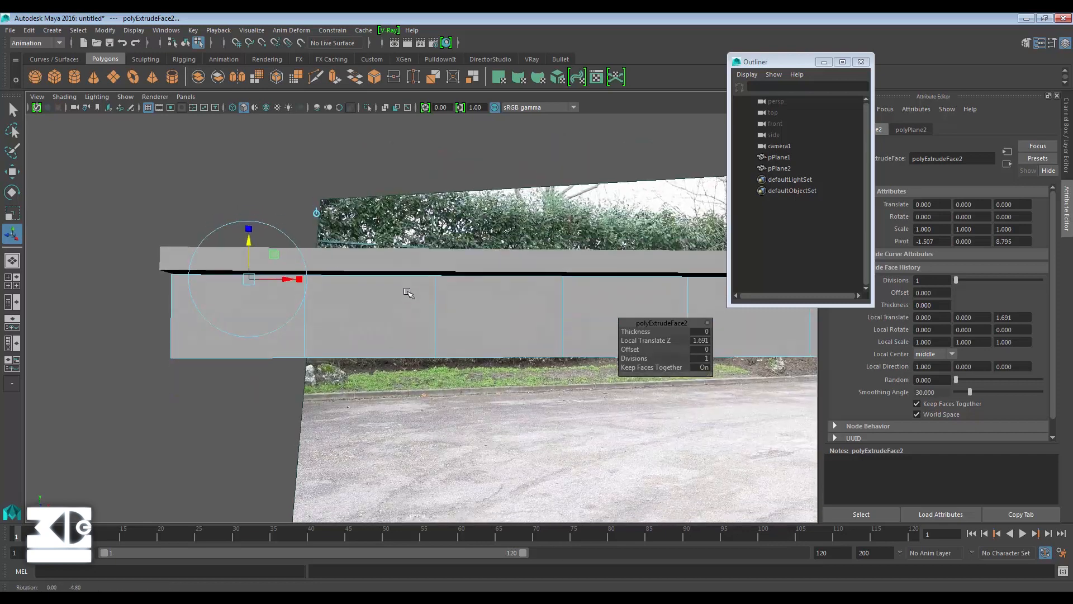
pyautogui.moveTo(249, 238); pyautogui.dragTo(249, 237)
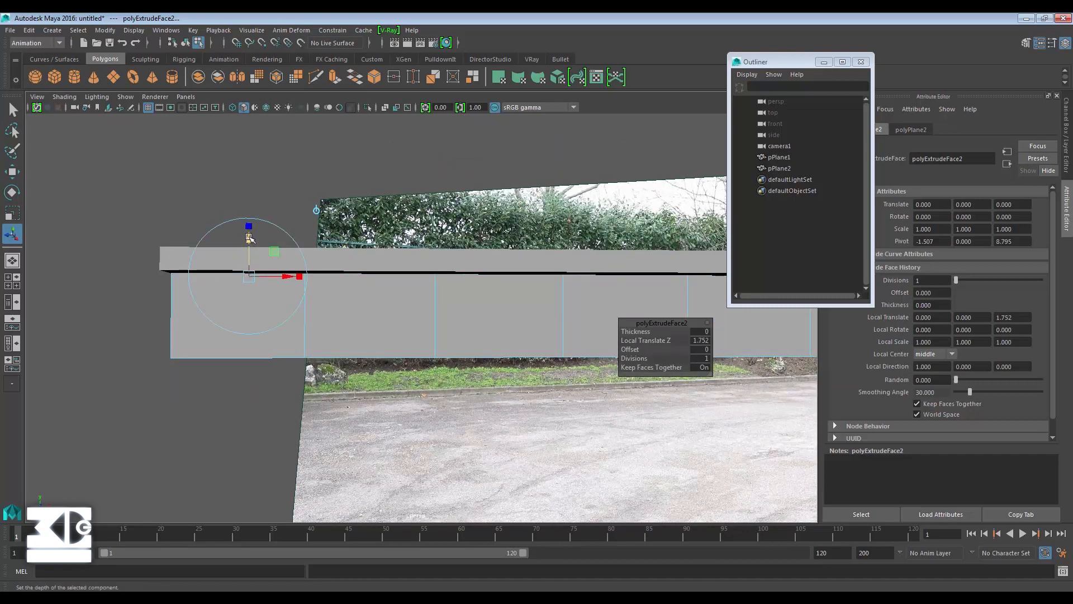
# - Return to object mode and move the lower block to about 9.21 along Z beneath the slab
pyautogui.press('w')
pyautogui.keyDown('alt'); pyautogui.moveTo(411, 285); pyautogui.dragTo(309, 334); pyautogui.keyUp('alt')
pyautogui.scroll(-4, 309, 335)
pyautogui.keyDown('alt'); pyautogui.moveTo(305, 338); pyautogui.dragTo(288, 316); pyautogui.keyUp('alt')
pyautogui.moveTo(352, 410); pyautogui.dragTo(397, 277, button='right')
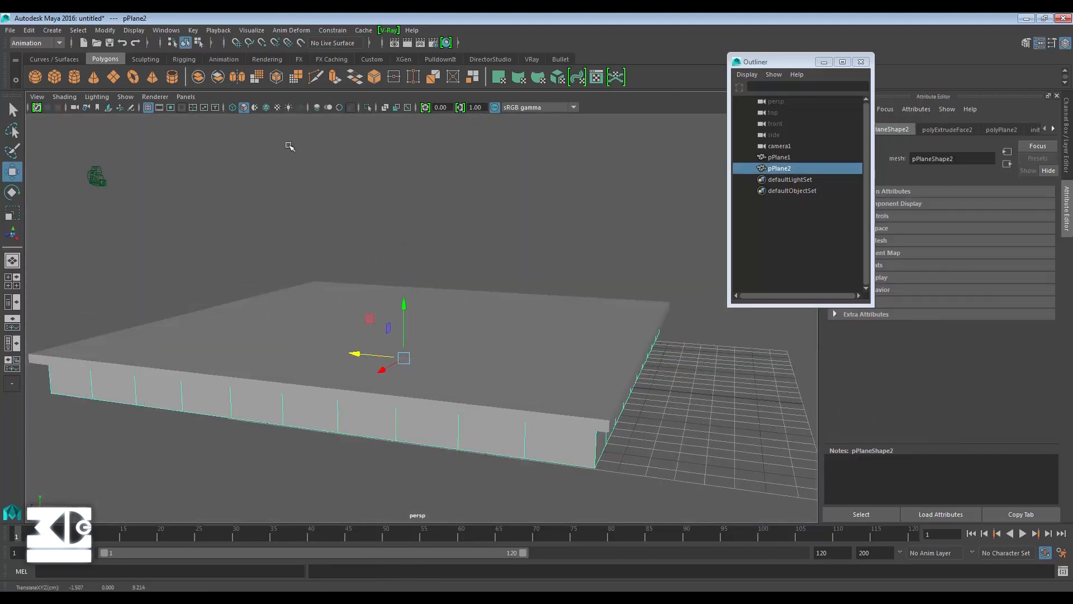
# - Shatter the upper slab (pPlane1) with Pulldownit's ShatterIt, using the Uniform style and 1024 shards
pyautogui.click(185, 96)
pyautogui.click(319, 112)
pyautogui.click(779, 157)
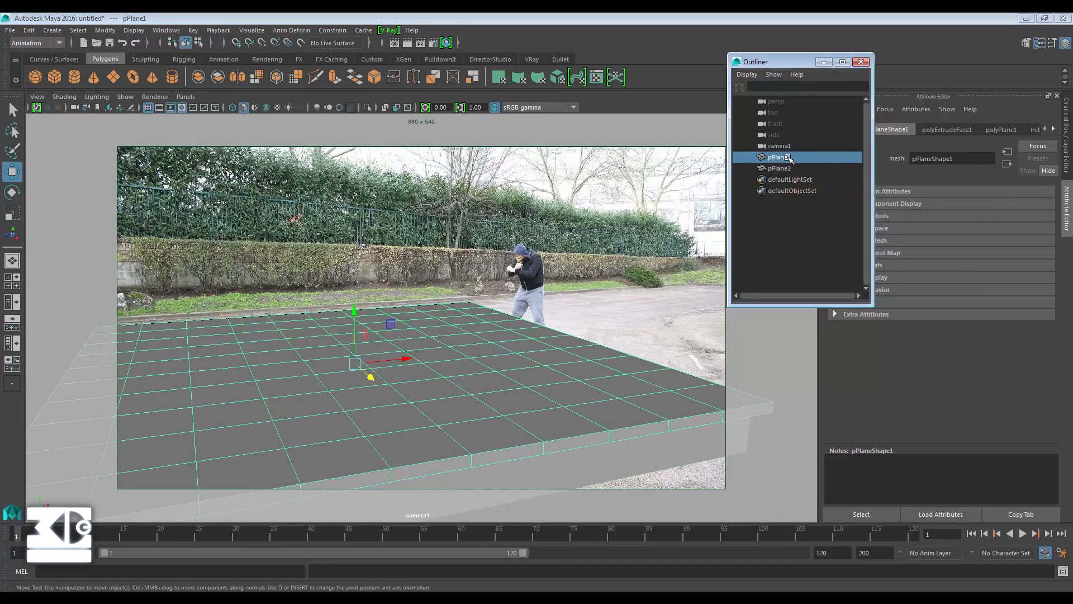
pyautogui.click(440, 59)
pyautogui.click(133, 76)
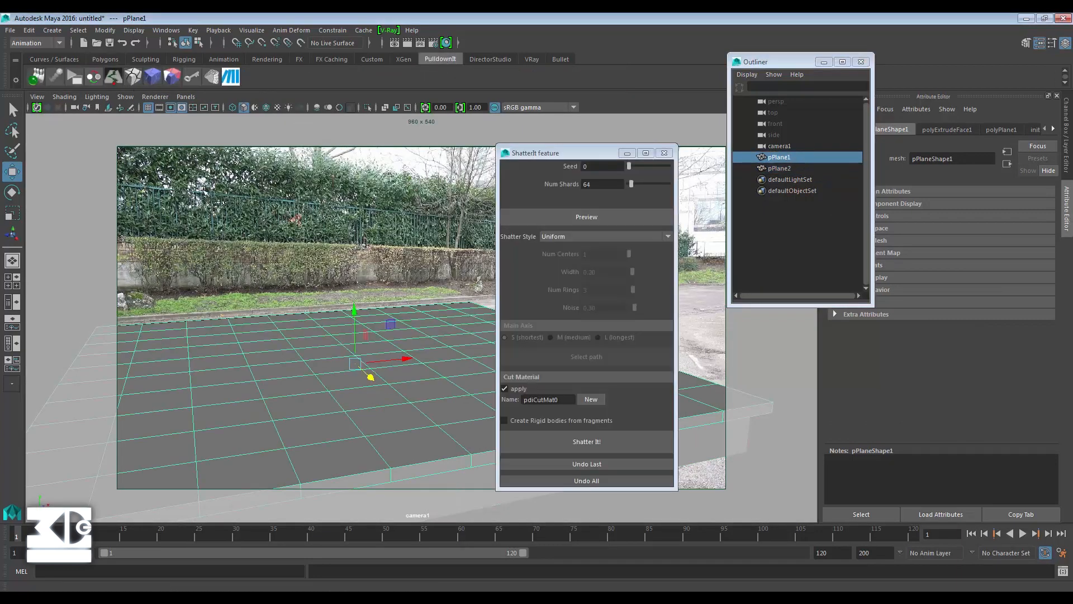
pyautogui.click(594, 217)
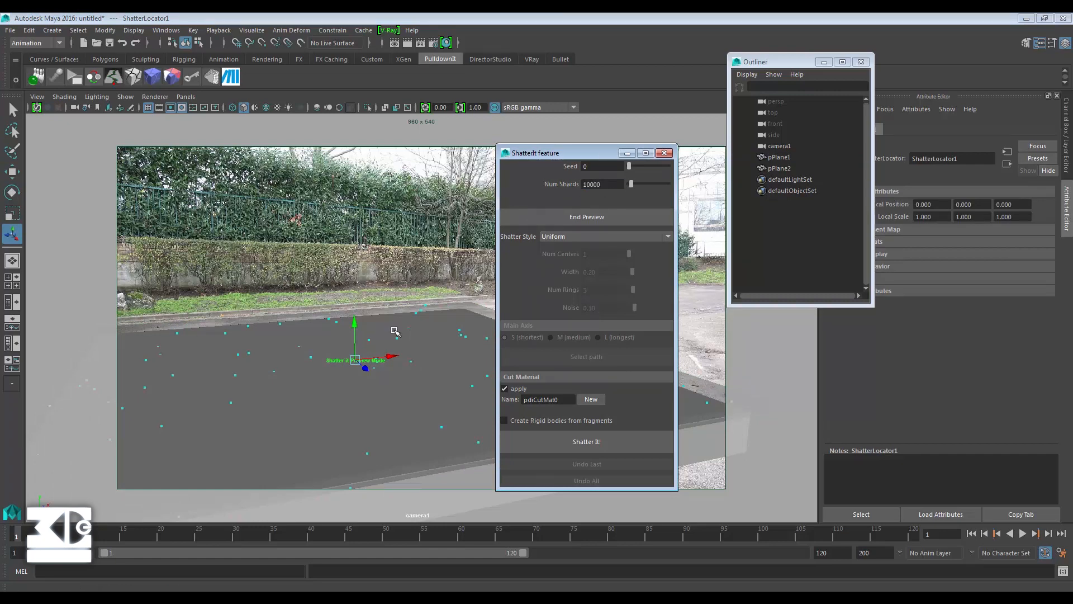
pyautogui.moveTo(606, 185); pyautogui.dragTo(482, 179)
pyautogui.click(567, 217)
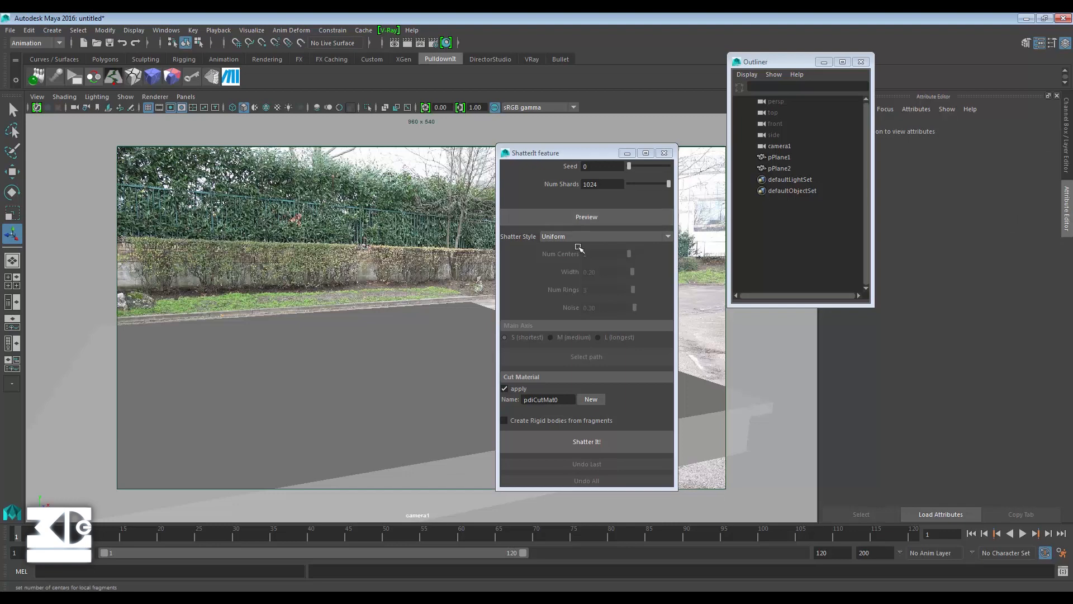
pyautogui.click(582, 443)
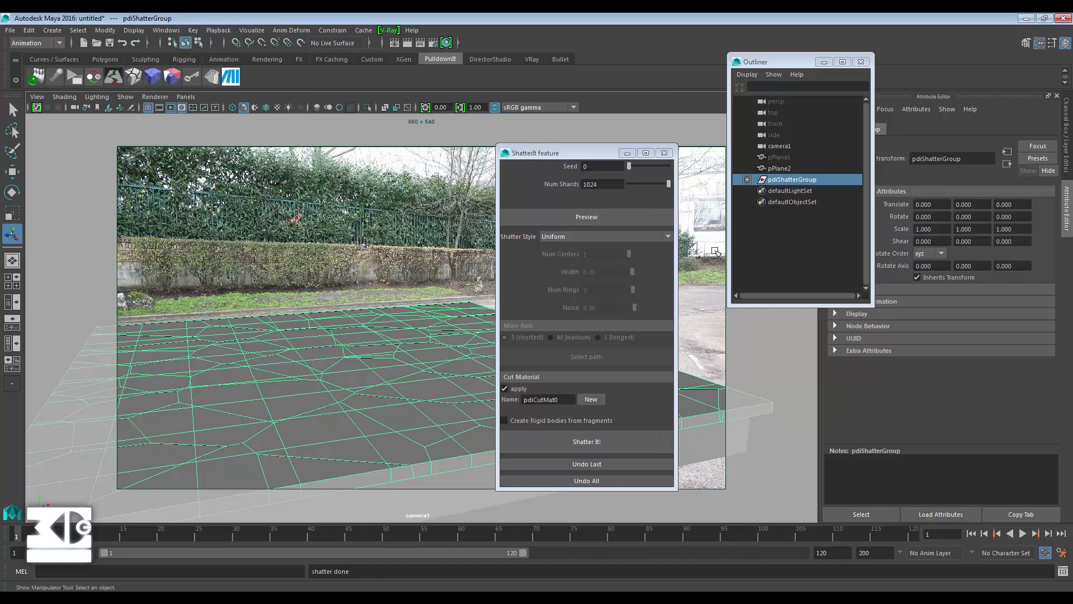
# - Shatter the lower block (pPlane2) into 1024 uniform shards and close ShatterIt
pyautogui.click(783, 169)
pyautogui.doubleClick(598, 184)
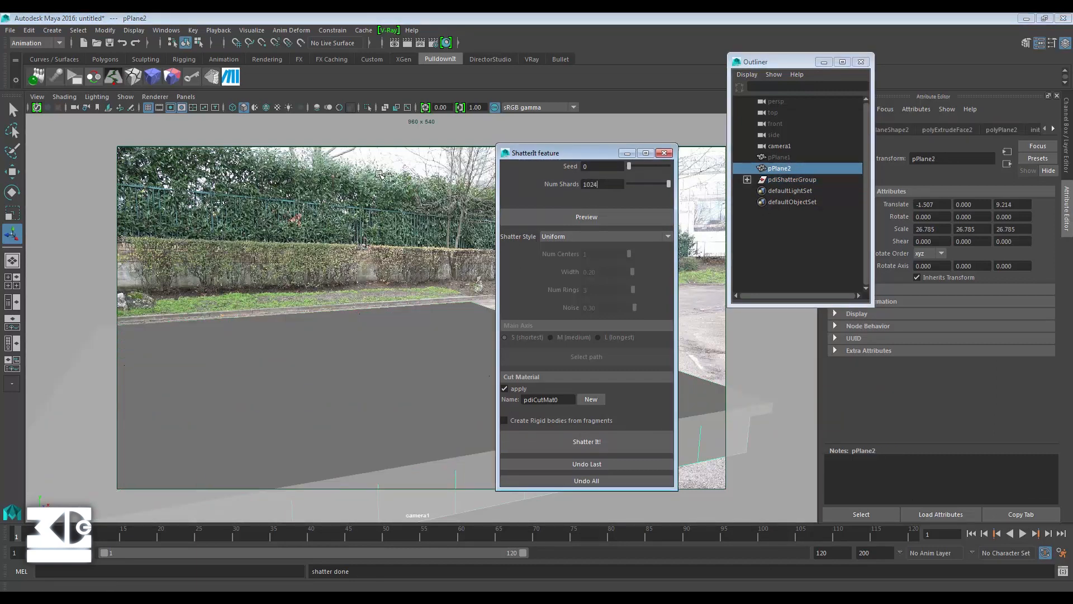
pyautogui.click(565, 442)
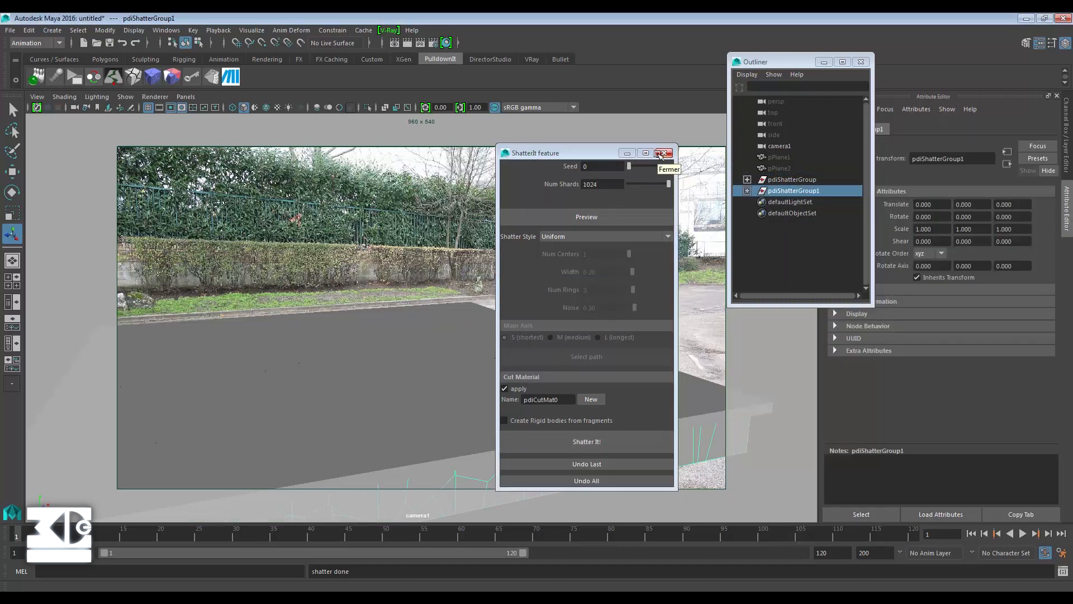
pyautogui.click(670, 152)
# - Switch to the FX menu set and create a Bullet rigid set named plane_haut from pdiShatterGroup
pyautogui.click(783, 180)
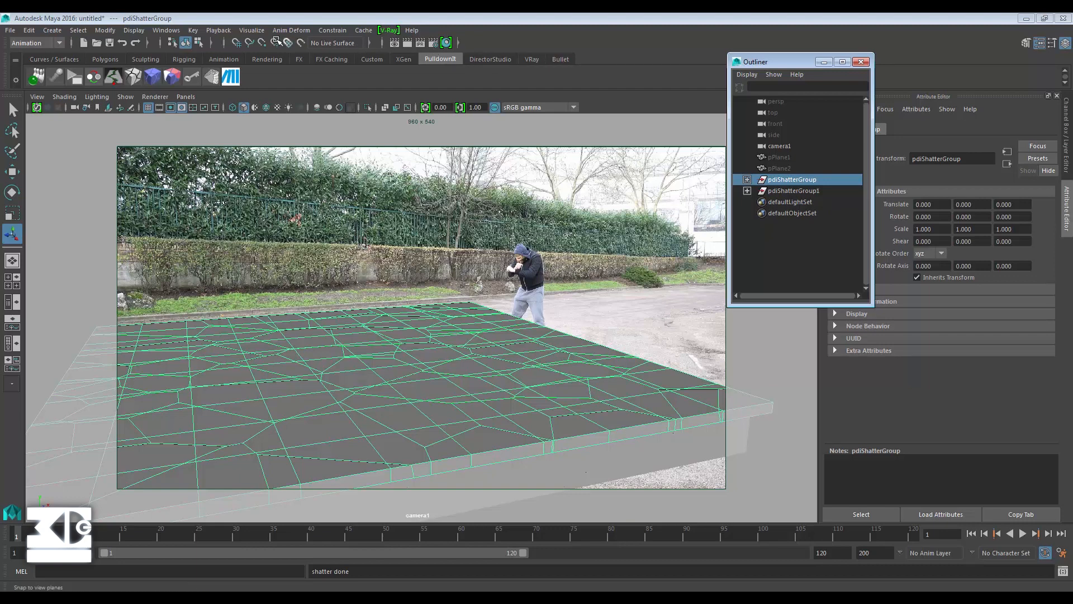
pyautogui.click(35, 43)
pyautogui.click(28, 89)
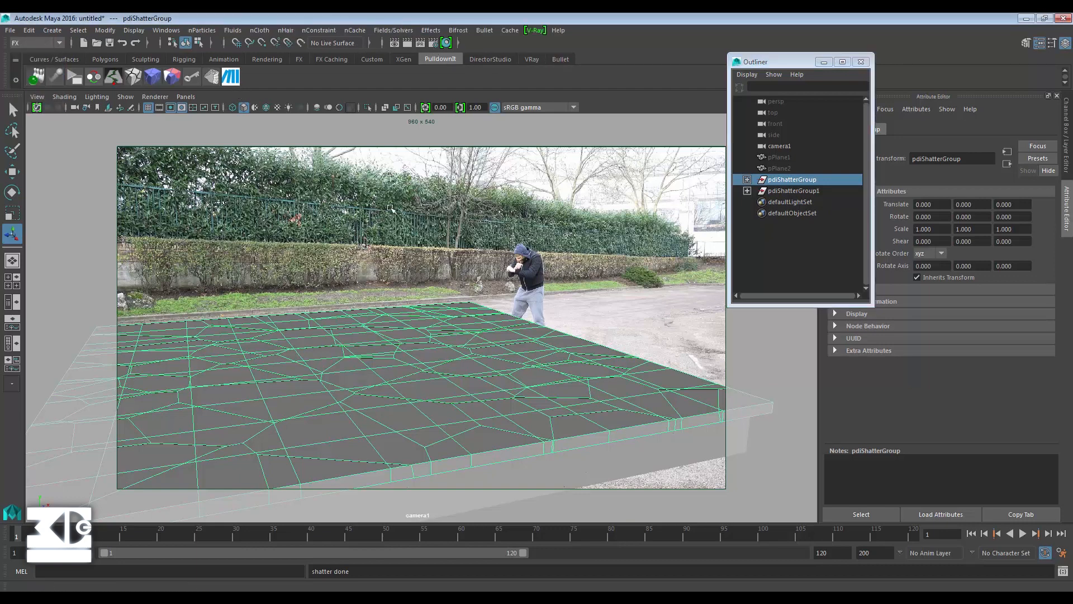
pyautogui.click(484, 30)
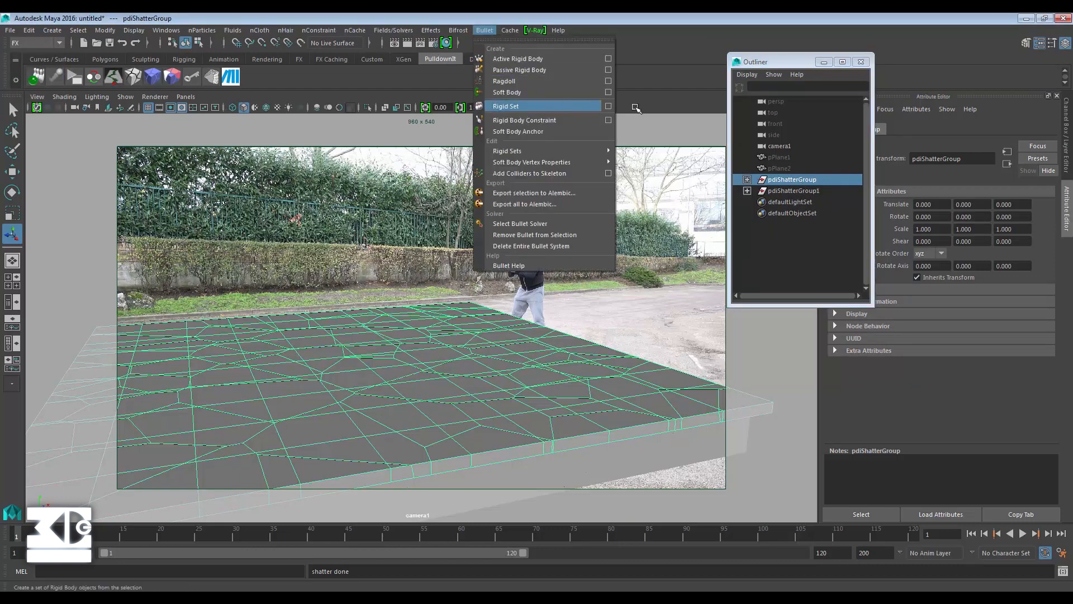
pyautogui.click(609, 105)
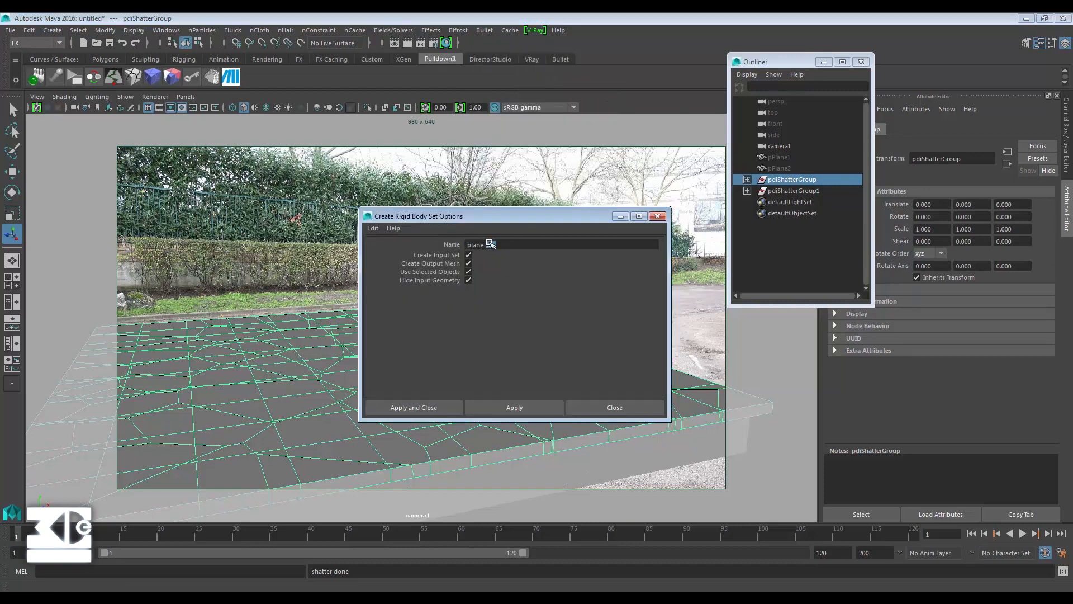
pyautogui.click(442, 407)
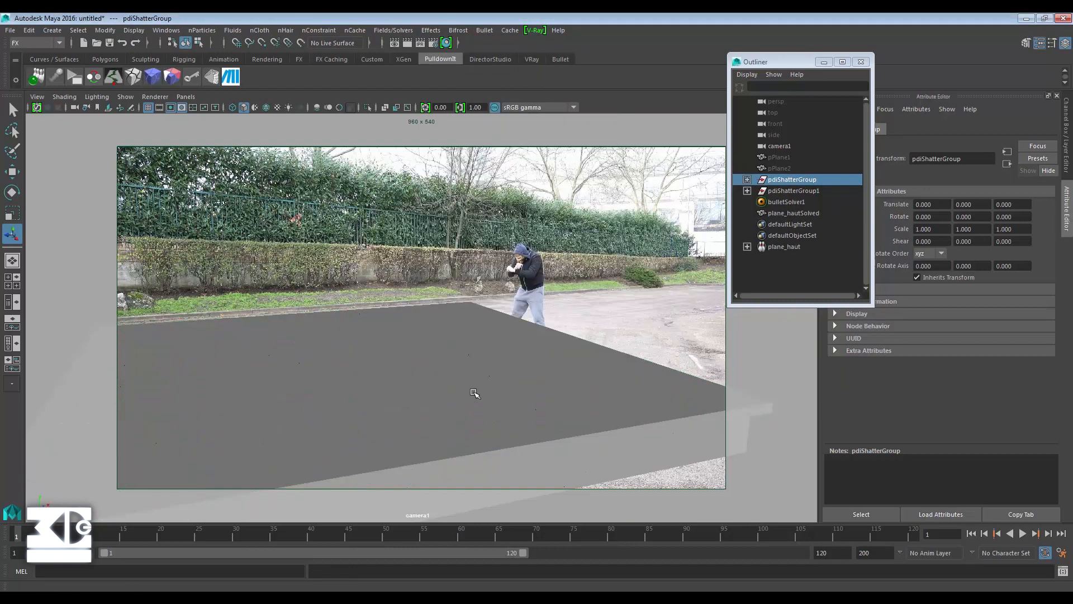
# - Create a Bullet rigid set named plane_bas from pdiShatterGroup1, play the simulation as a test, and rewind it
pyautogui.click(794, 190)
pyautogui.click(484, 31)
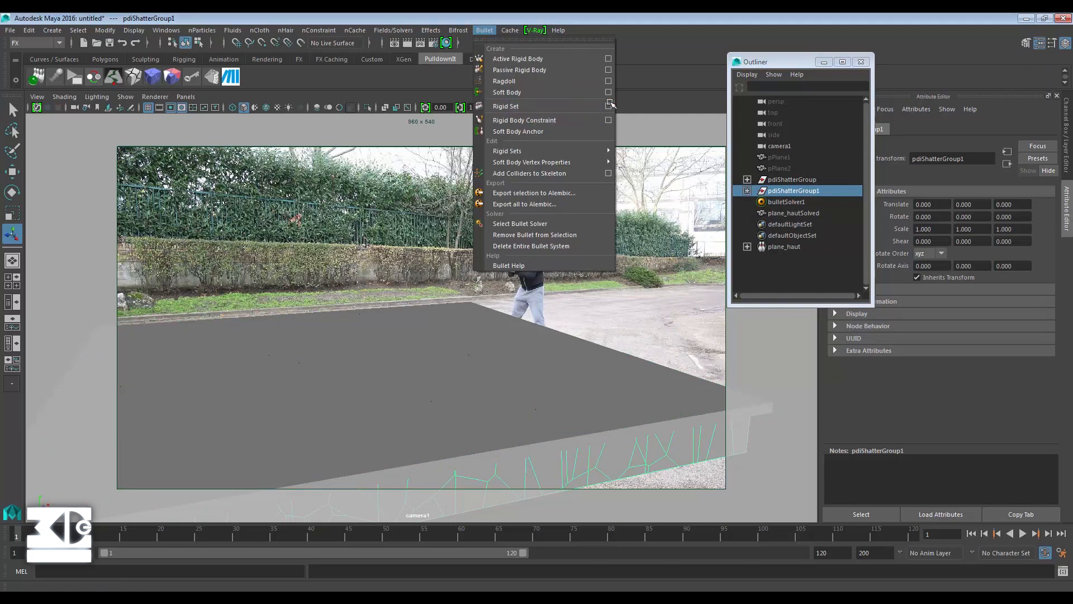
pyautogui.click(609, 104)
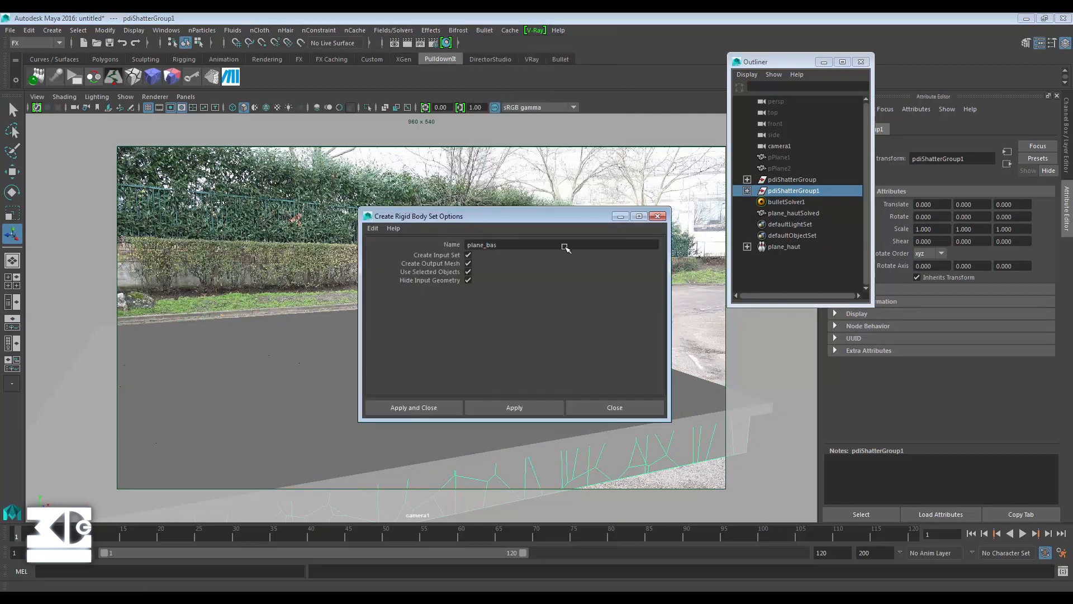
pyautogui.click(428, 405)
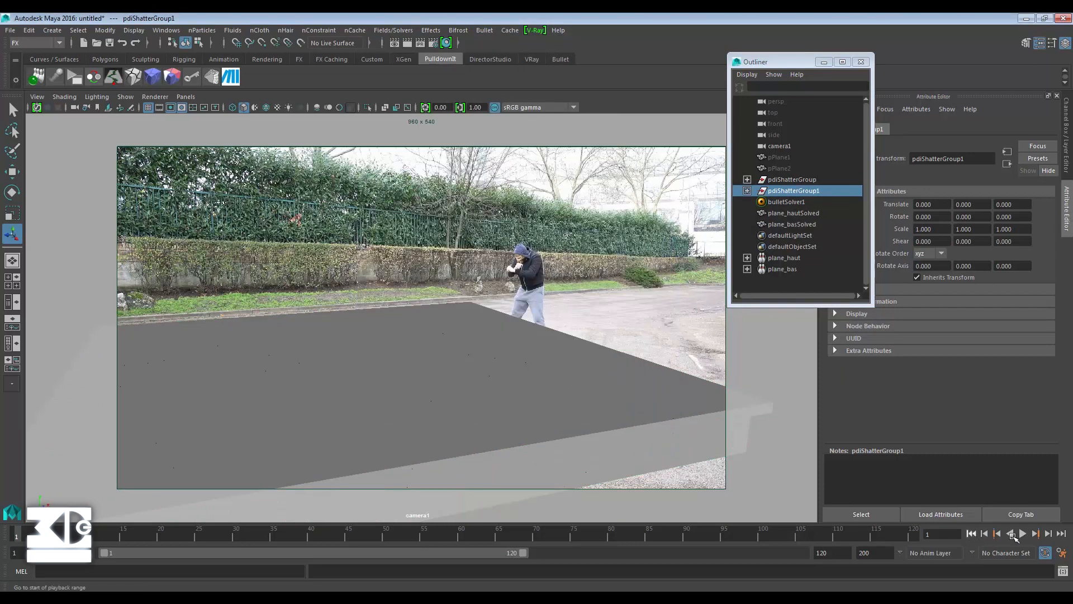
pyautogui.click(1023, 534)
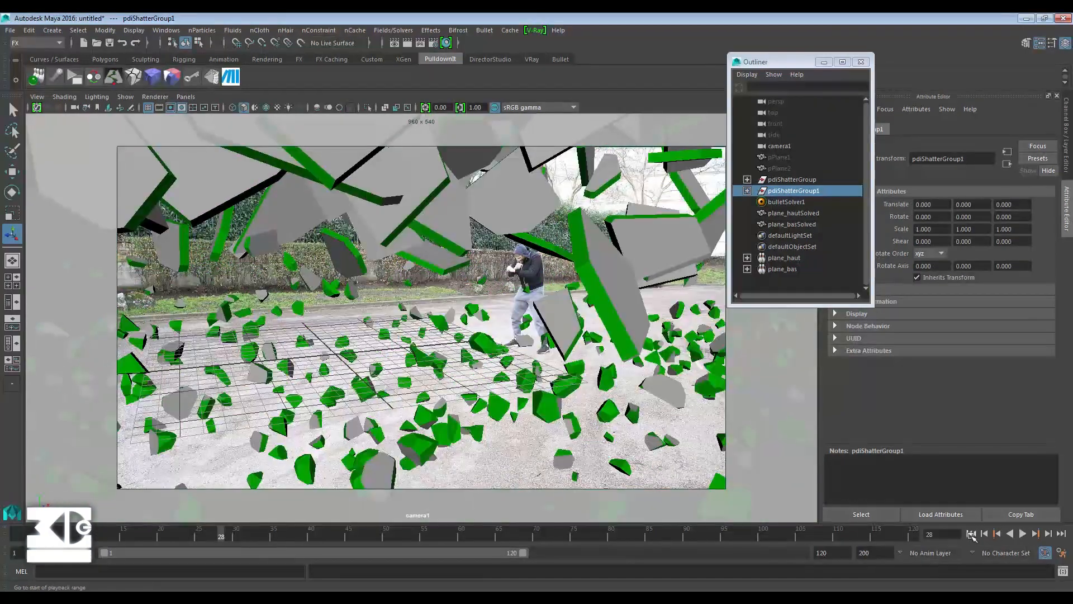
pyautogui.click(972, 534)
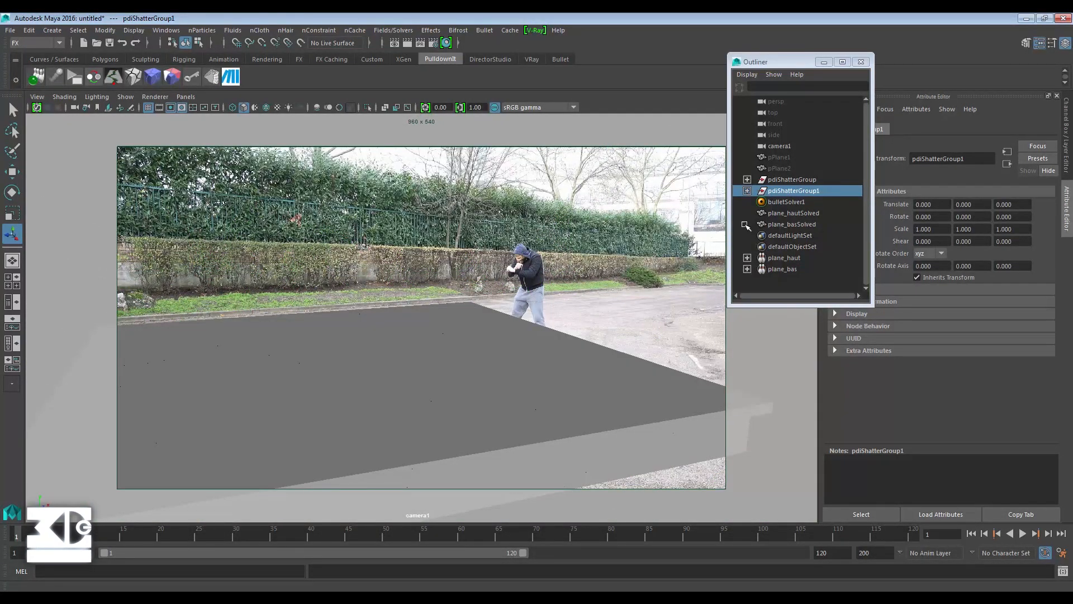
# - In plane_hautInitialState of bulletSolver1, set the collision shape type to hull and the collision shape margin to 0
pyautogui.click(786, 202)
pyautogui.moveTo(794, 61); pyautogui.dragTo(736, 86)
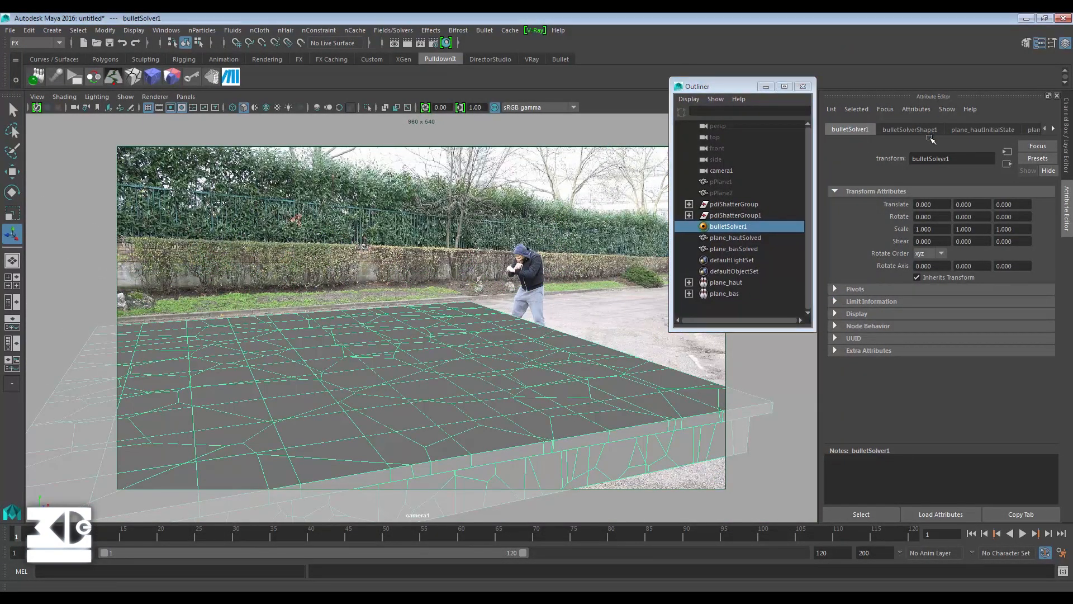
pyautogui.click(929, 132)
pyautogui.click(928, 129)
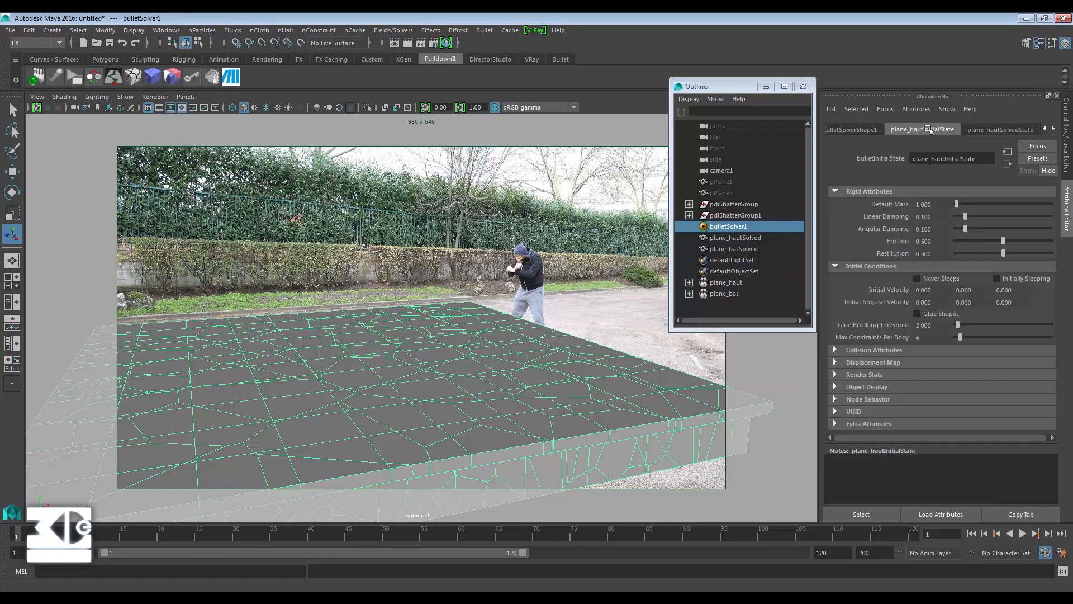
pyautogui.click(864, 349)
pyautogui.click(936, 362)
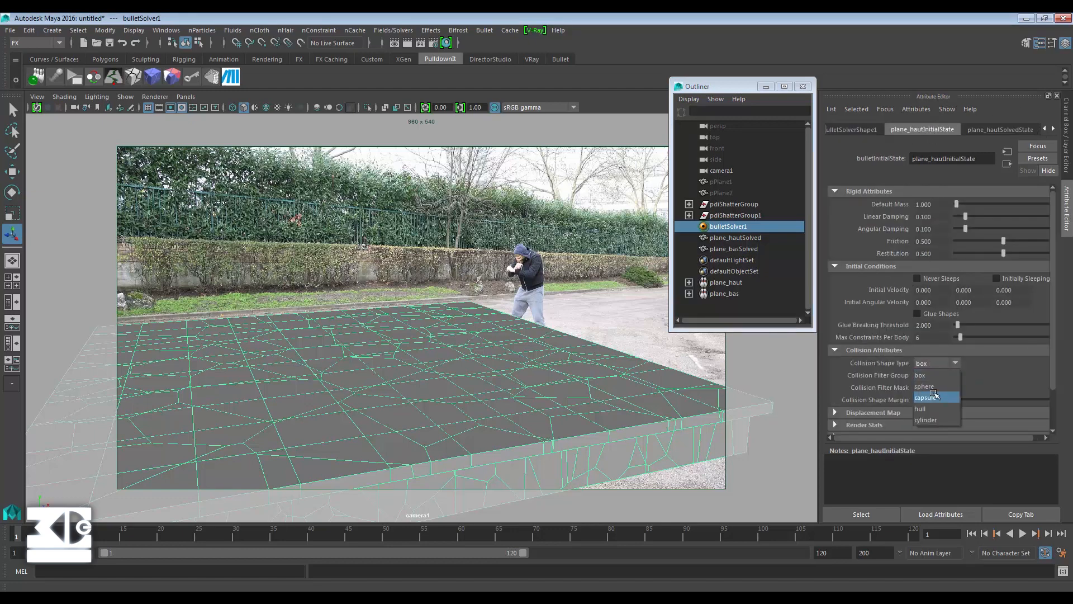
pyautogui.click(950, 403)
# - Set plane_basInitialState's collision shape to hull with a margin of 0, and test the simulation from the first frame
pyautogui.click(1054, 129)
pyautogui.click(1053, 129)
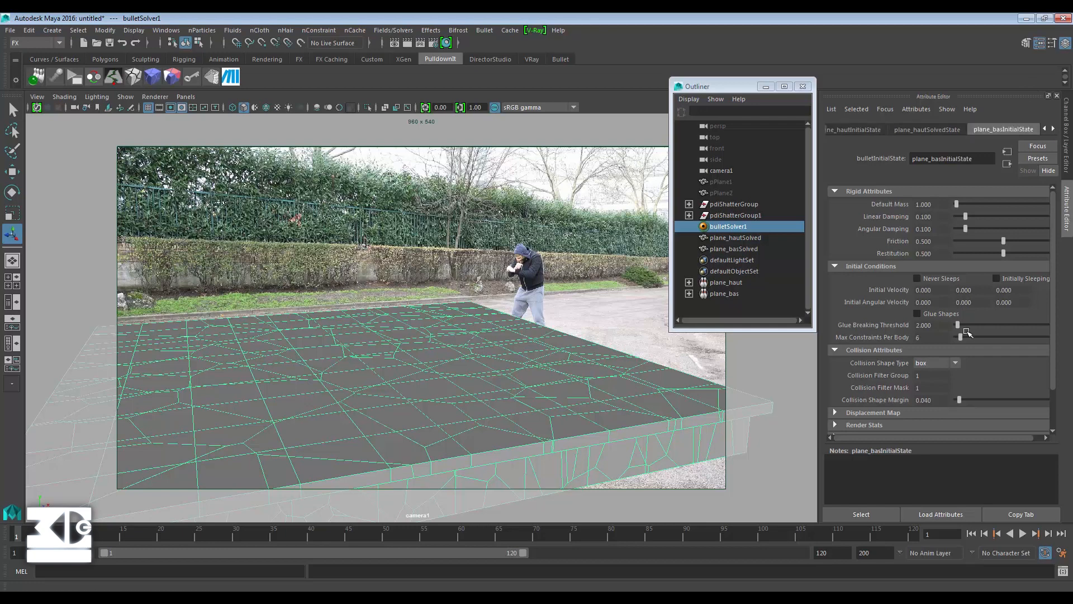
pyautogui.click(936, 363)
pyautogui.click(958, 400)
pyautogui.click(1022, 534)
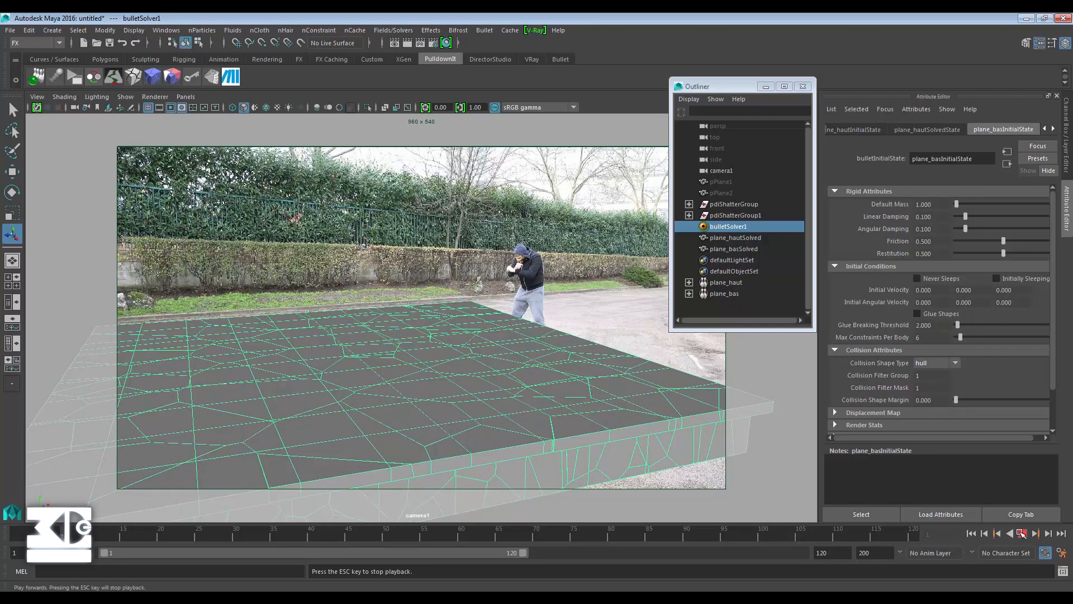
pyautogui.click(1023, 534)
pyautogui.click(971, 533)
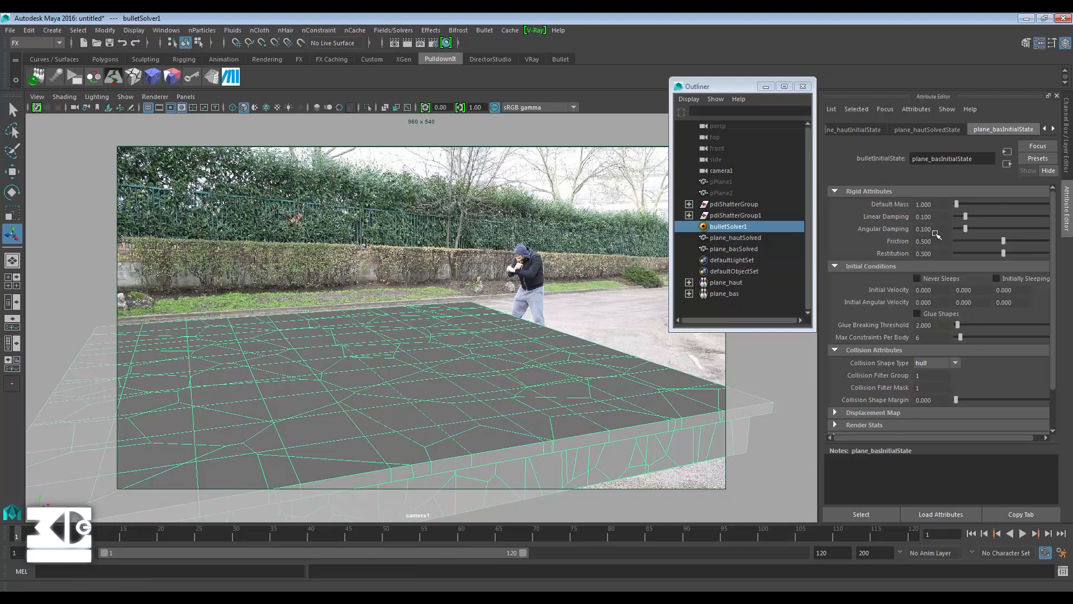
# - Set plane_hautInitialState's glue breaking threshold to 1 and max constraints per body to 4, and enable Use Maya Fields on the solver
pyautogui.click(842, 130)
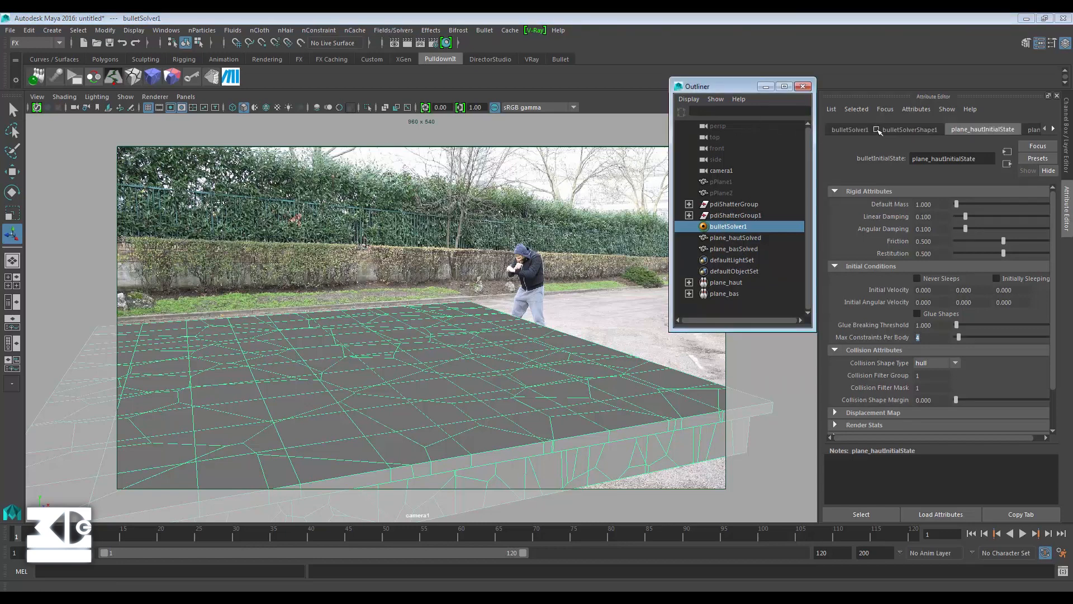
pyautogui.click(879, 129)
pyautogui.click(926, 297)
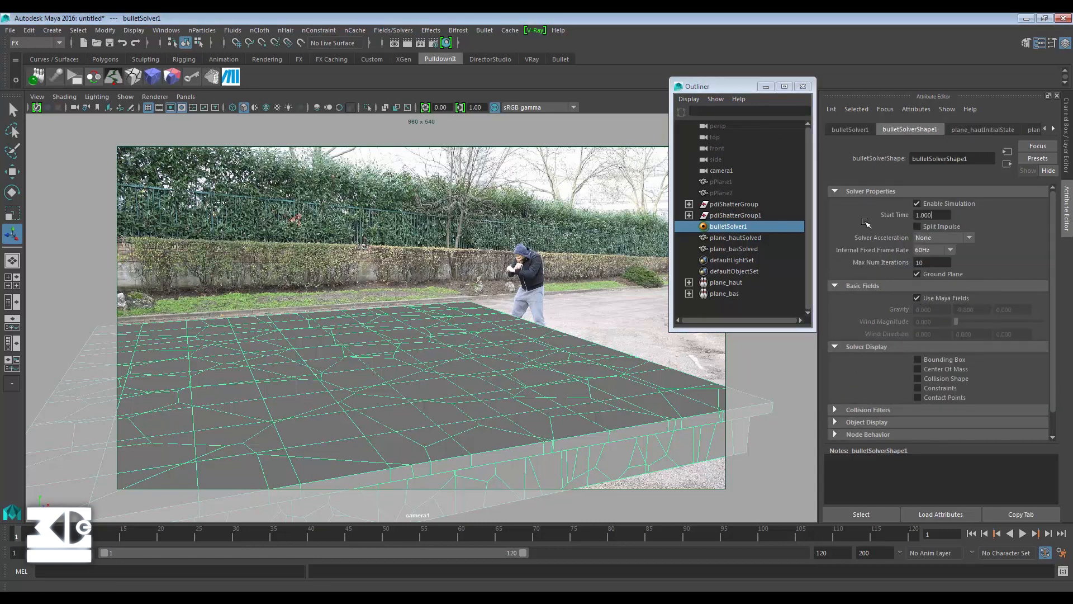
# - Add a gravity field to bulletSolver1 and name it gravity_base
pyautogui.click(394, 31)
pyautogui.click(414, 80)
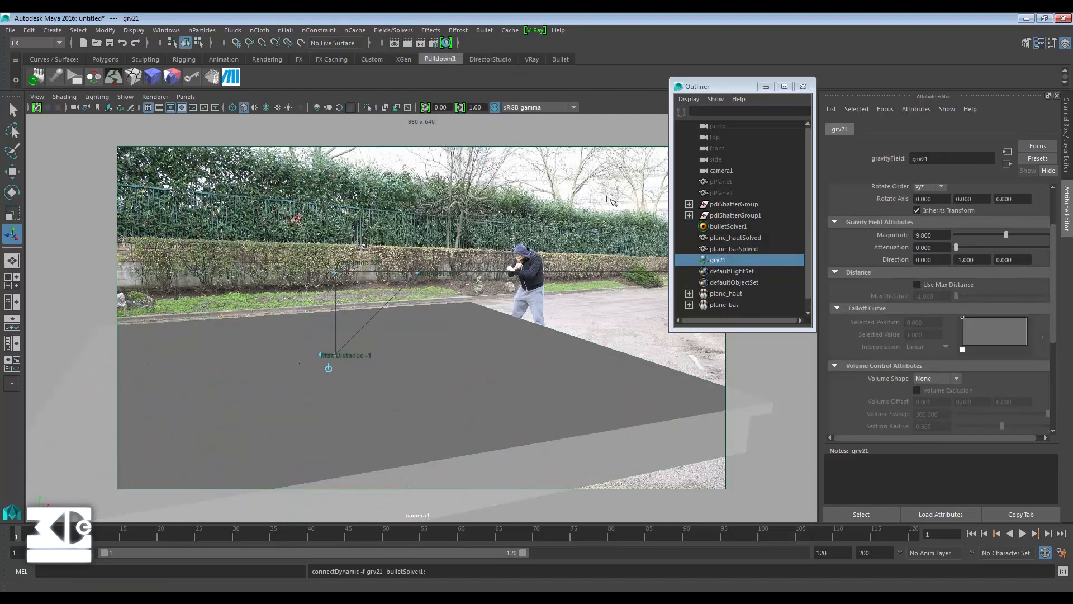
pyautogui.doubleClick(721, 260)
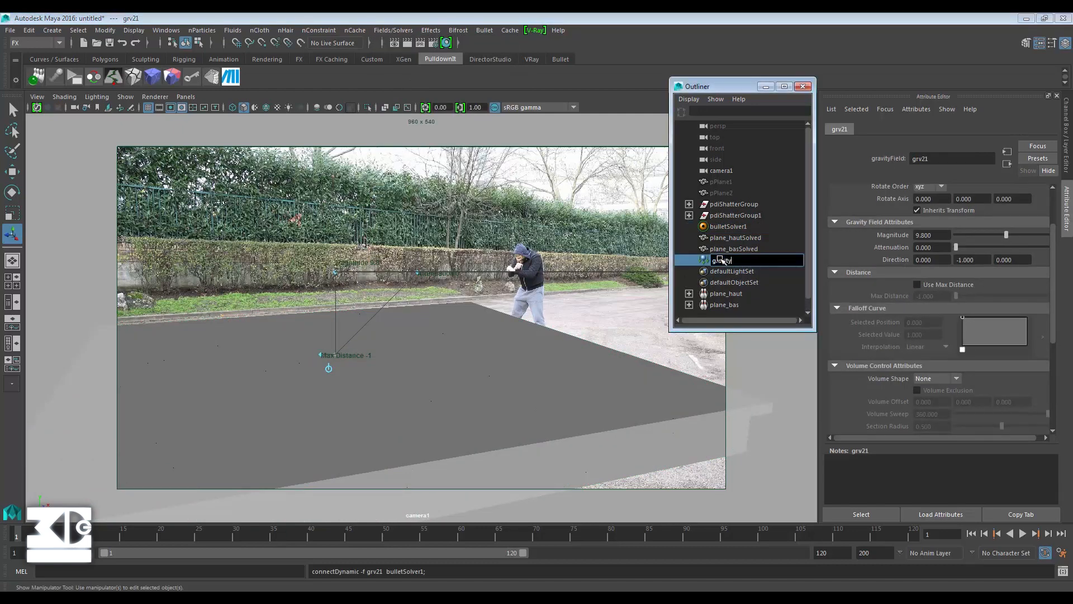
pyautogui.write('gravity_base')
pyautogui.press('Return')
# - Connect a second gravity field to bulletSolver1 and name it gravity_force
pyautogui.click(728, 226)
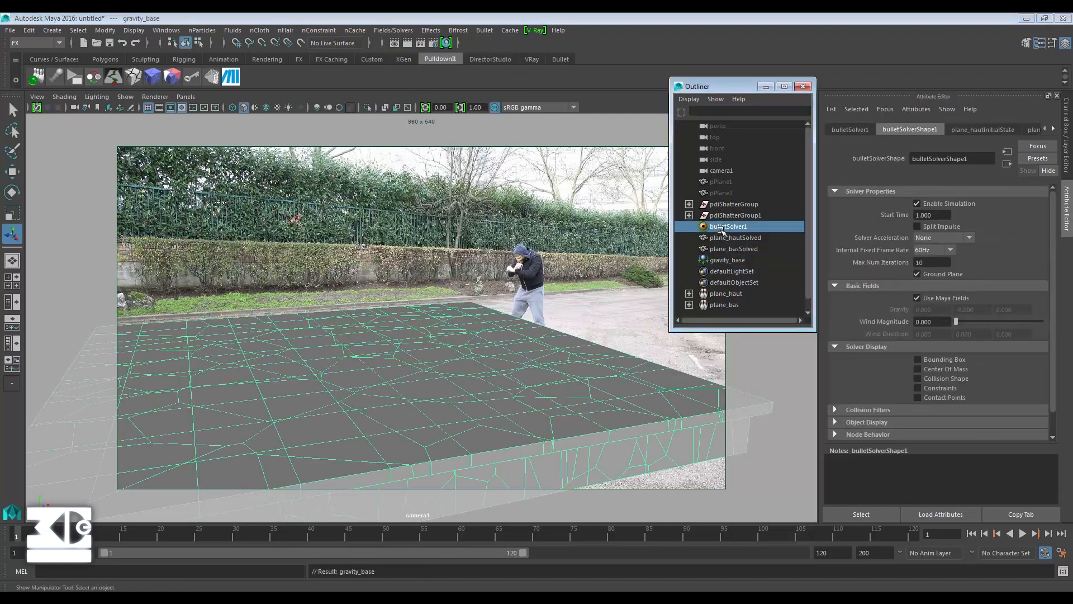
pyautogui.click(385, 32)
pyautogui.click(414, 81)
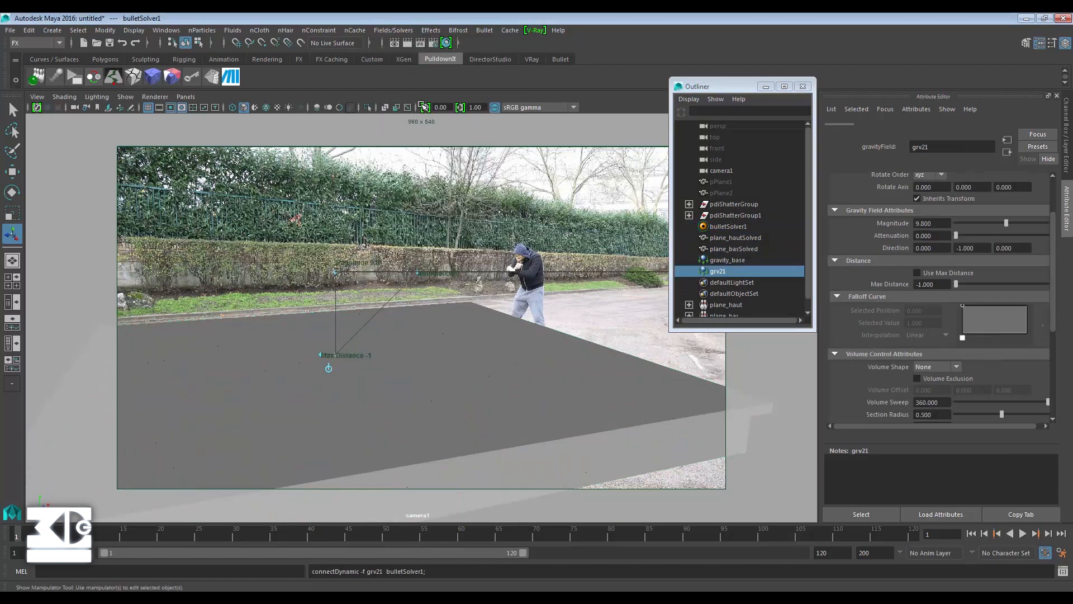
pyautogui.doubleClick(721, 271)
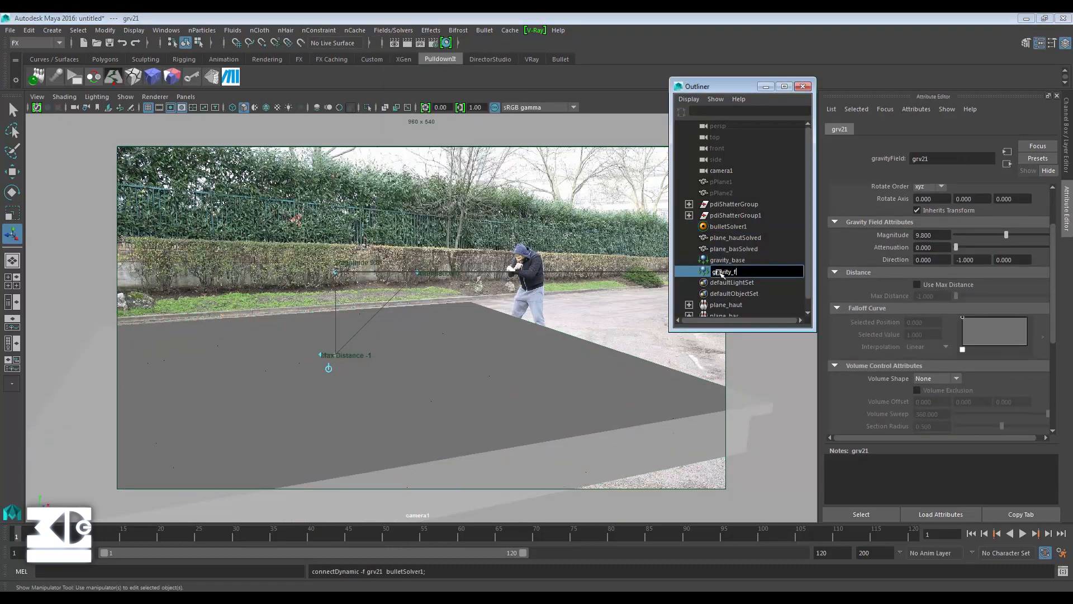
pyautogui.write('gravity_force')
pyautogui.press('Return')
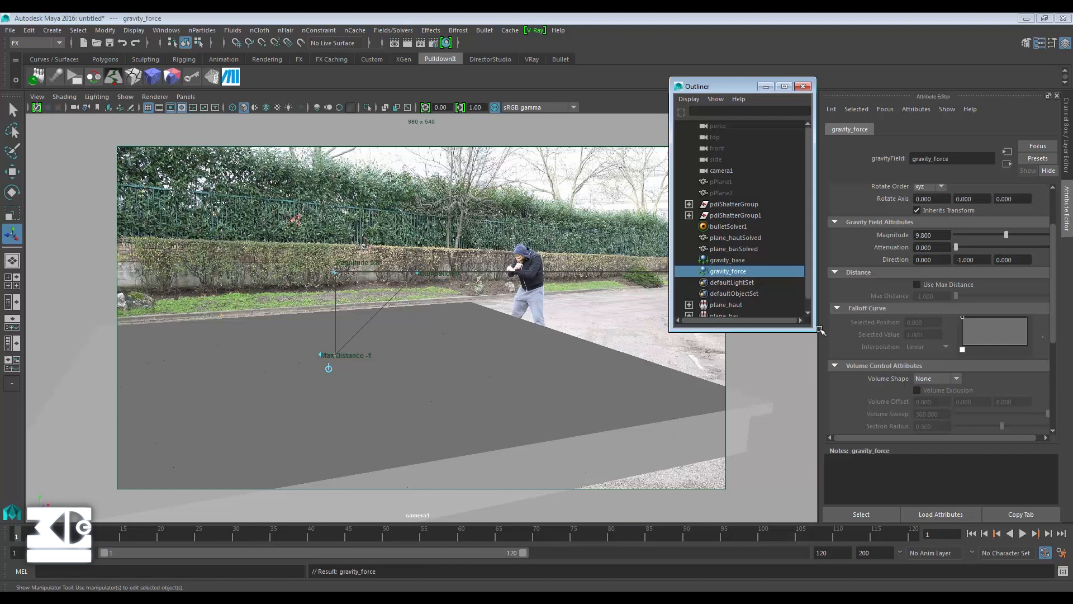
# - Give gravity_force a Sphere volume shape, then scale it and place it just above the far part of the slab
pyautogui.click(938, 378)
pyautogui.click(928, 417)
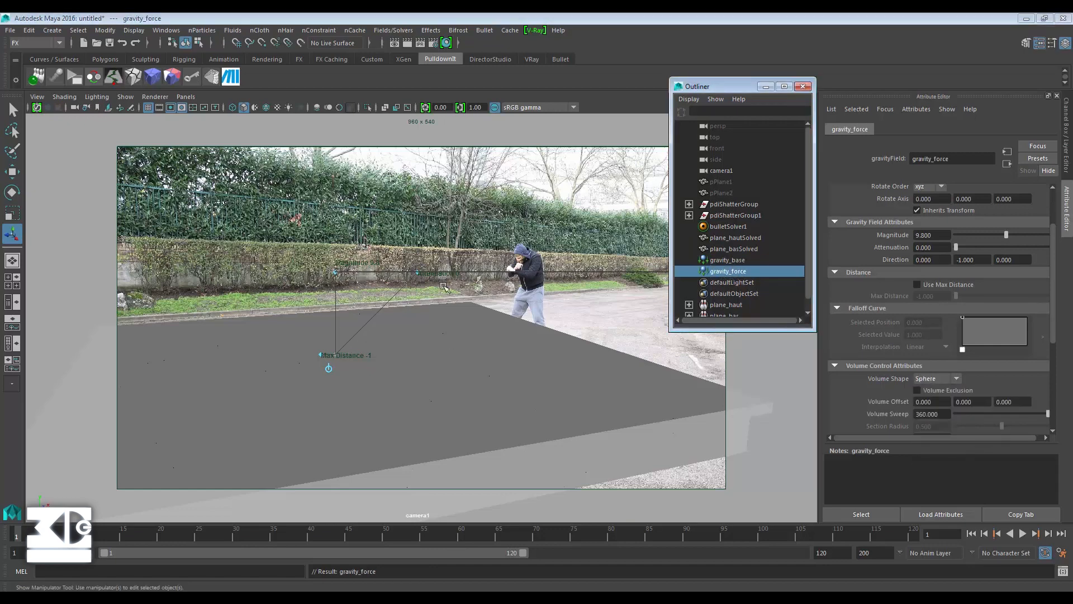
pyautogui.press('w')
pyautogui.moveTo(337, 302); pyautogui.dragTo(311, 244)
pyautogui.press('r')
pyautogui.press('w')
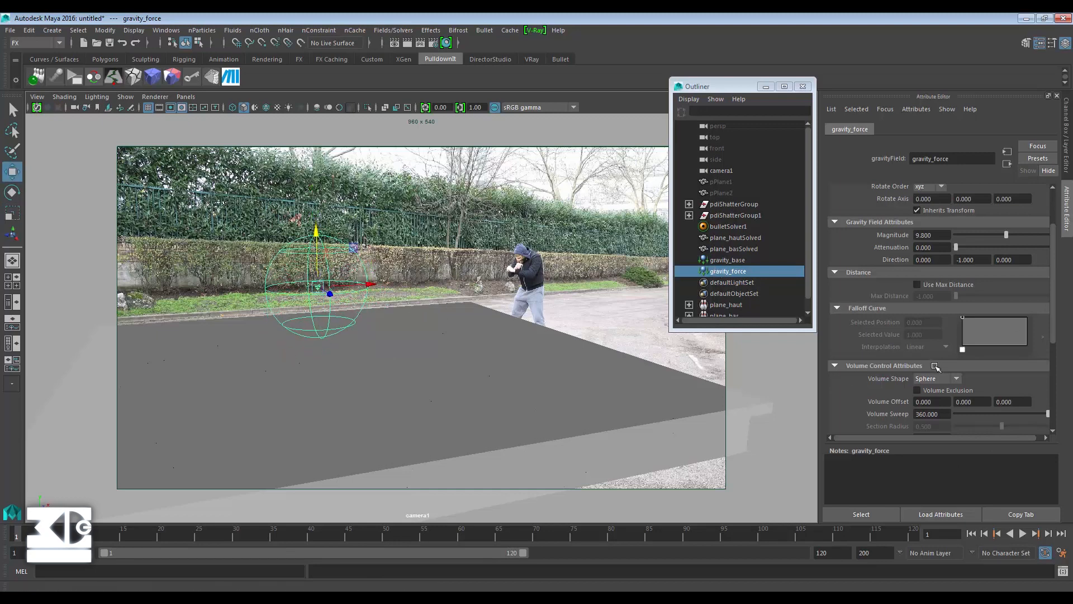
# - Tune gravity_force's Trap Inside, testing 0.01 in playback and setting it to 0.02
pyautogui.scroll(-3, 939, 373)
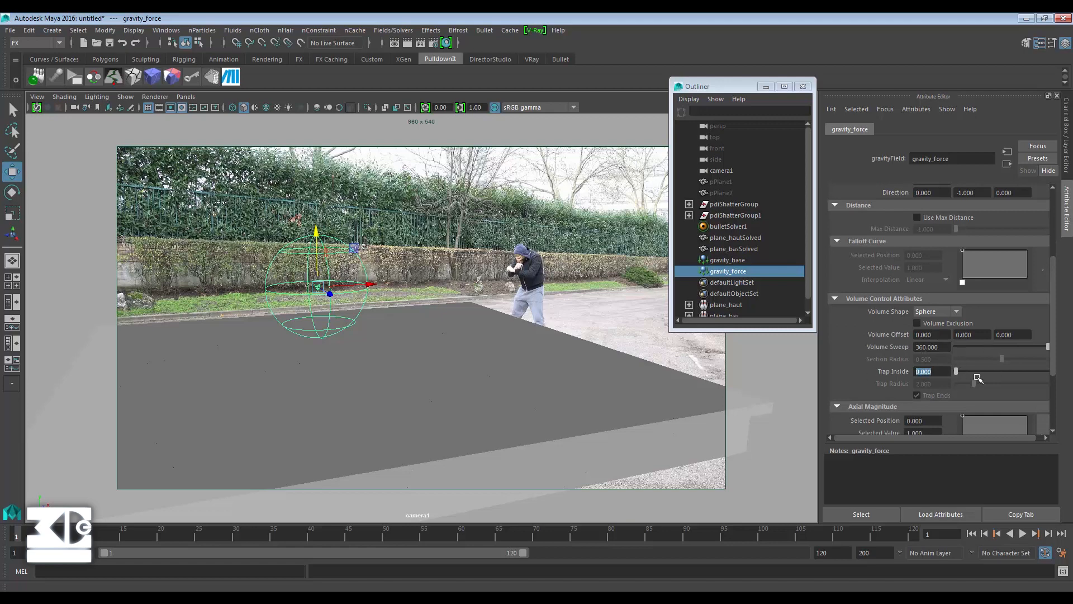
pyautogui.write('.01')
pyautogui.press('Return')
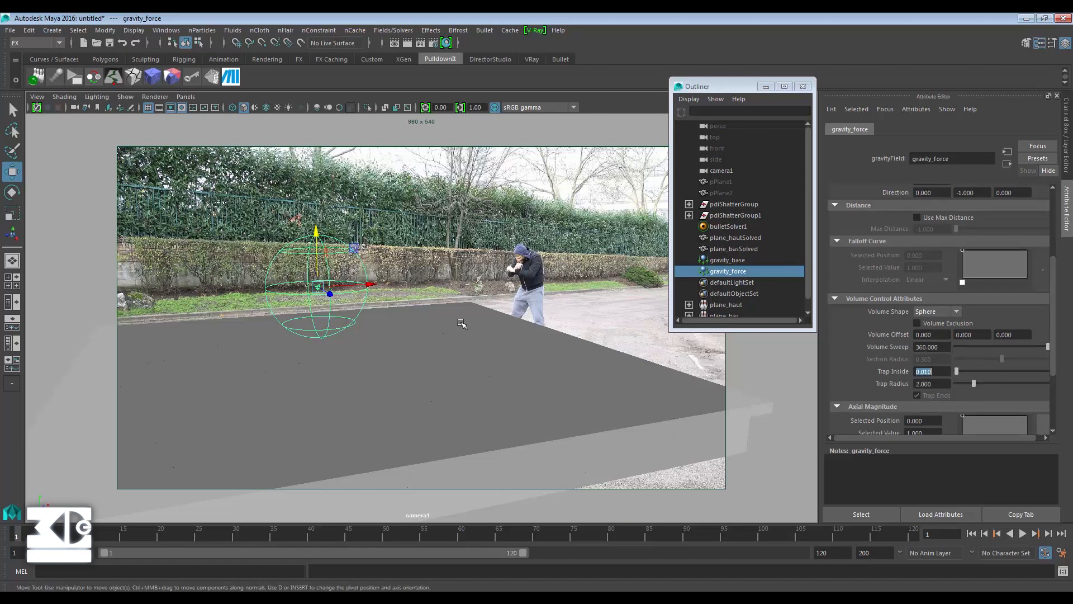
pyautogui.click(1024, 534)
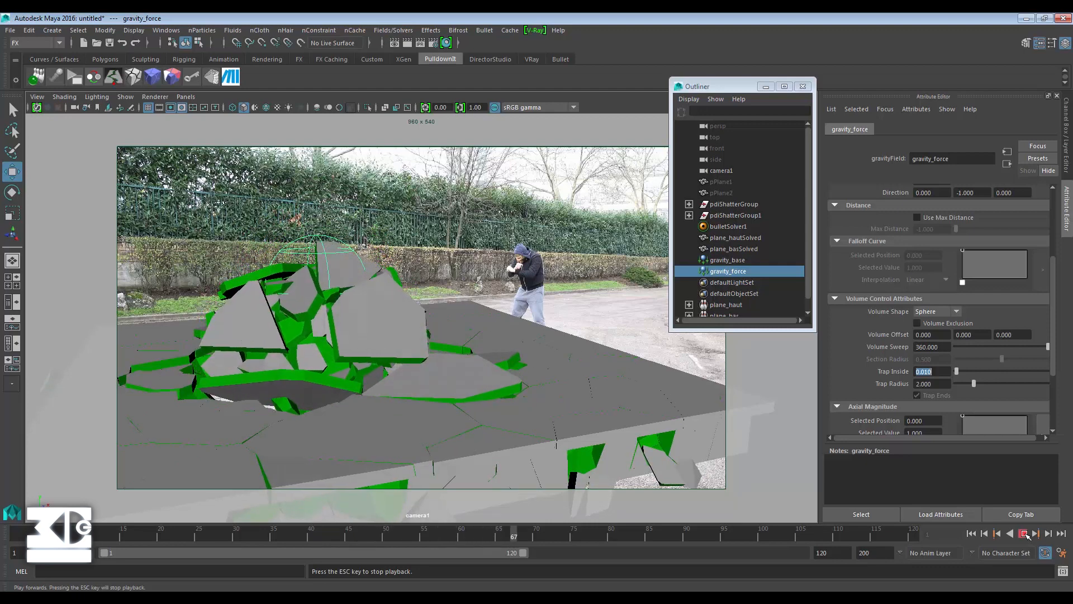
pyautogui.click(1025, 534)
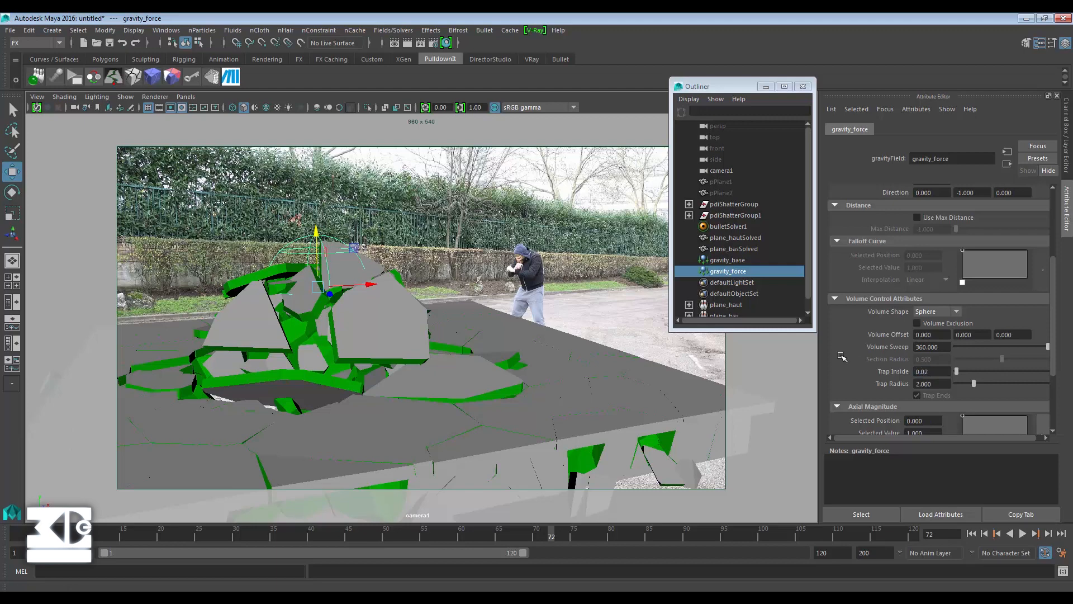
# - Adjust the default mass and friction in plane_hautInitialState of bulletSolver1
pyautogui.click(727, 227)
pyautogui.click(969, 130)
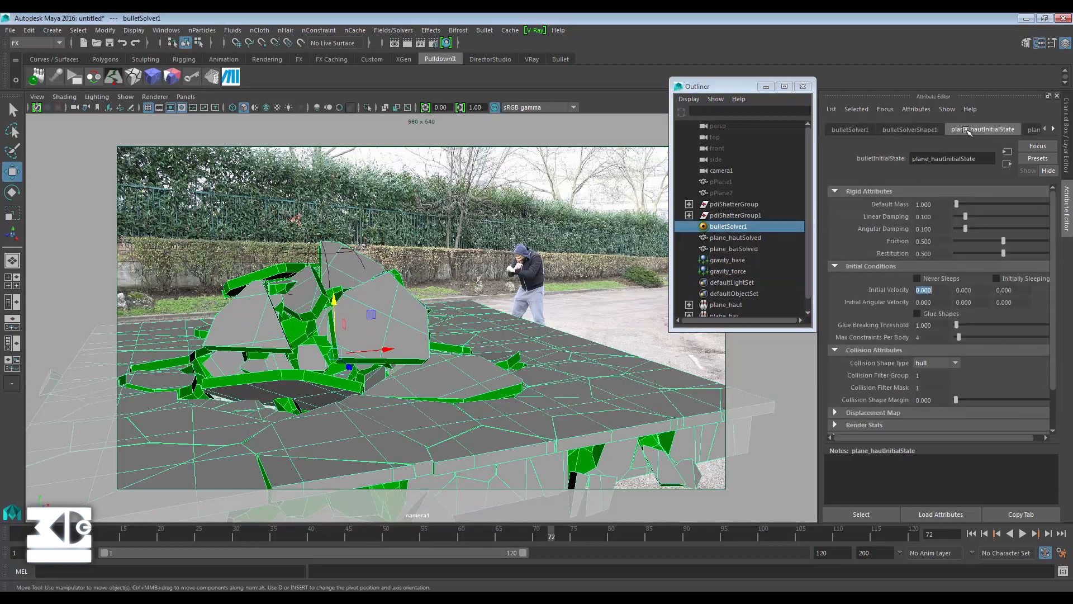
pyautogui.click(933, 204)
pyautogui.click(939, 242)
# - Set plane_basInitialState's default mass to 2 and friction to 0.7
pyautogui.click(1054, 128)
pyautogui.click(1034, 130)
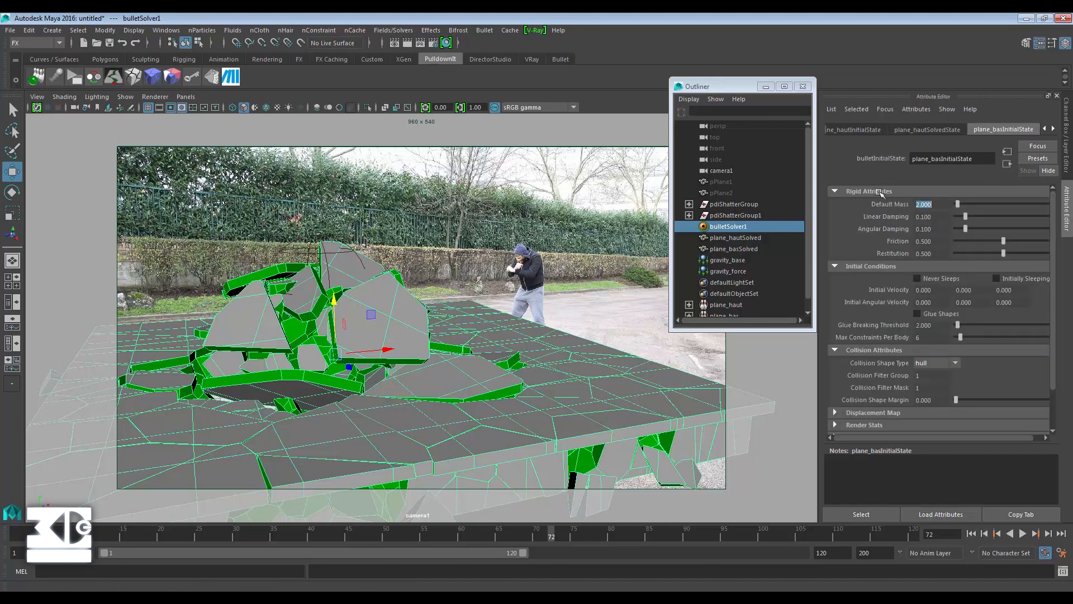
pyautogui.click(928, 242)
# - Rewind to the first frame, raise the gravity_force sphere slightly along Y, and play the simulation
pyautogui.click(971, 533)
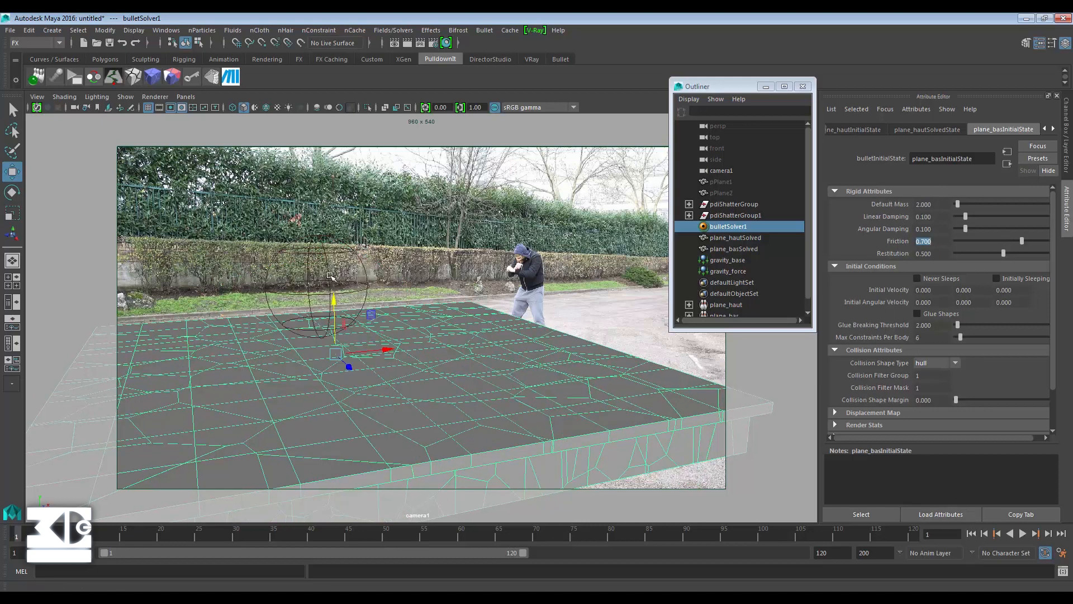
pyautogui.click(723, 272)
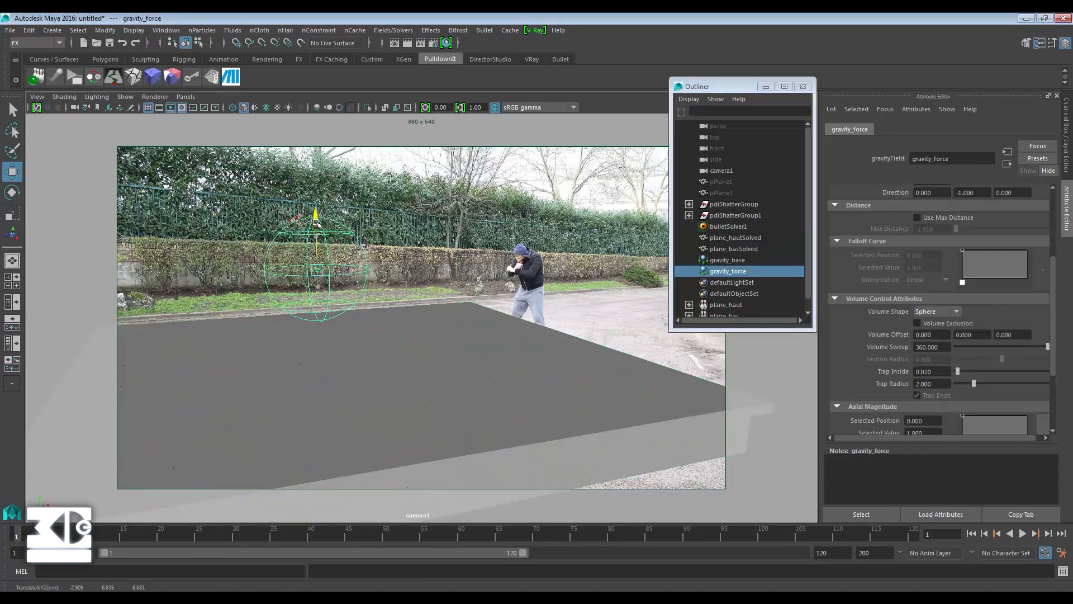
pyautogui.click(1023, 534)
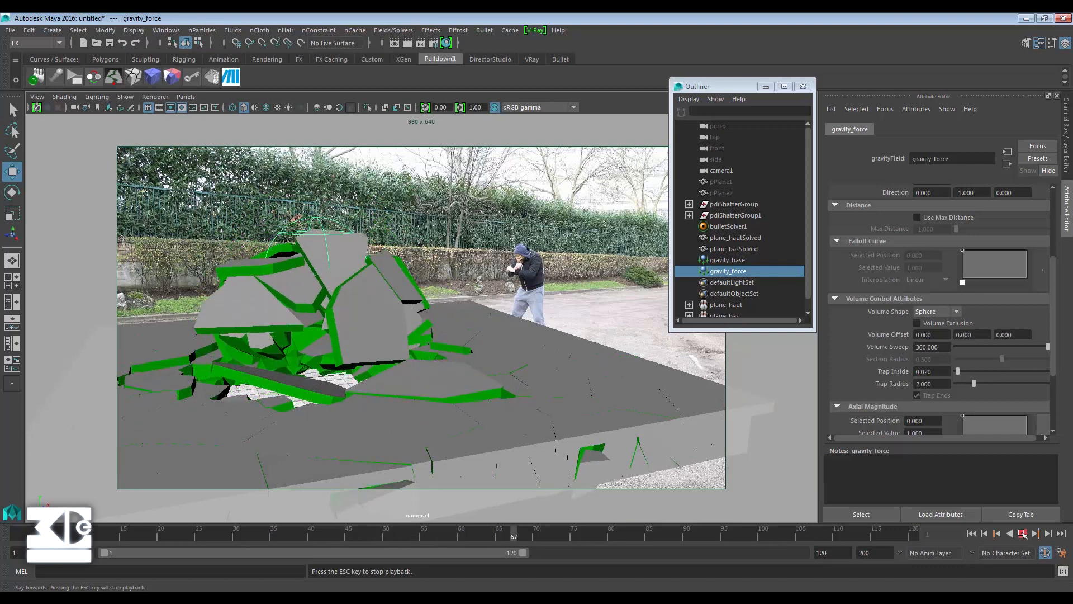
# - Rewind to the first frame, play the simulation with gravity_force's Trap Inside at 0, and set the value back to 0.02
pyautogui.click(1023, 534)
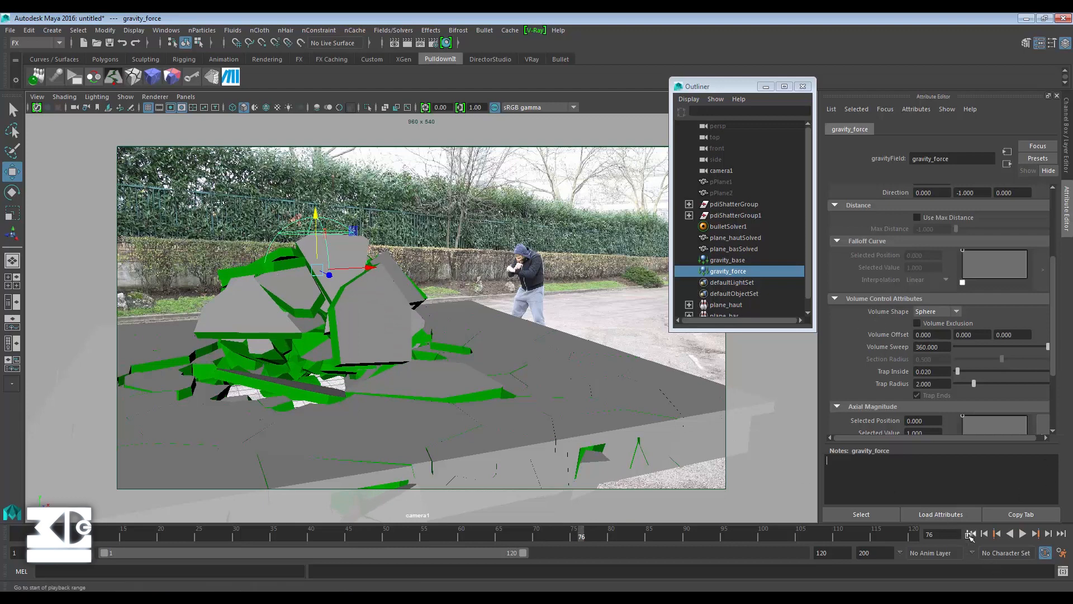
pyautogui.click(971, 534)
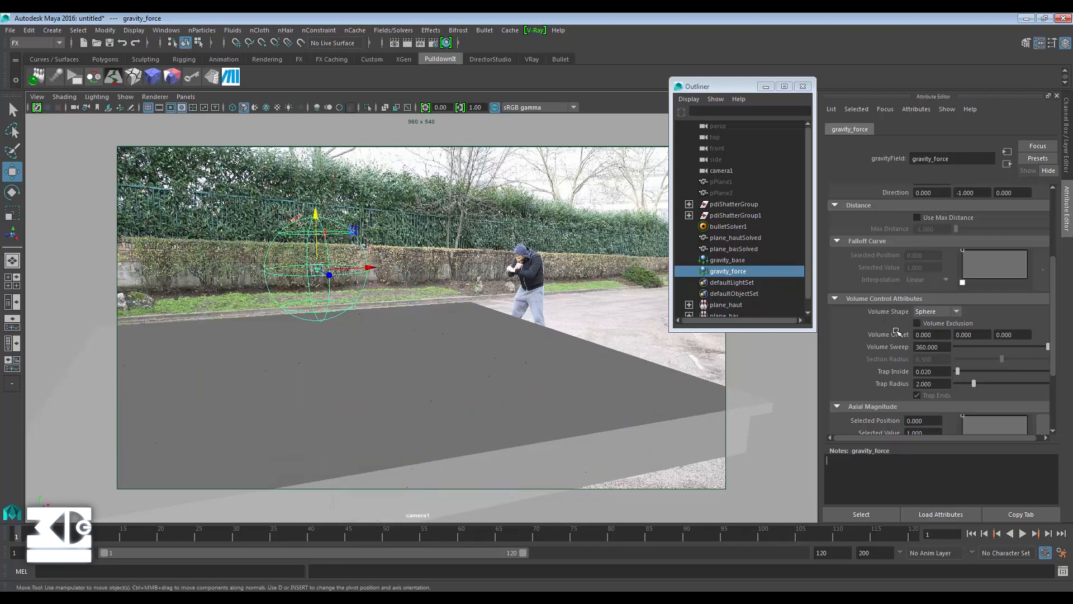
pyautogui.scroll(-1, 897, 331)
pyautogui.scroll(2, 893, 342)
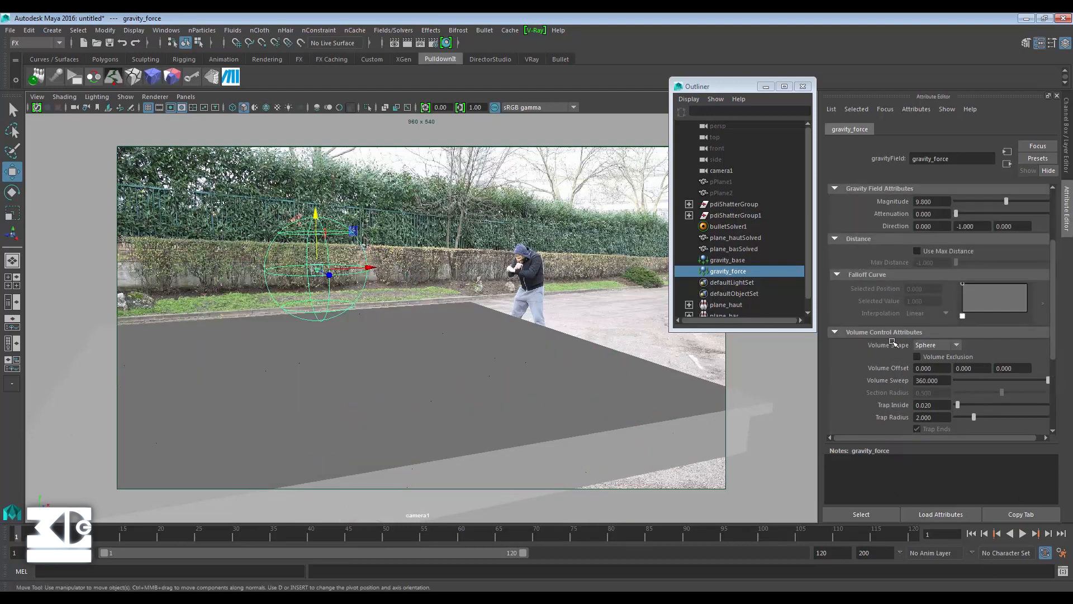
pyautogui.scroll(-1, 881, 347)
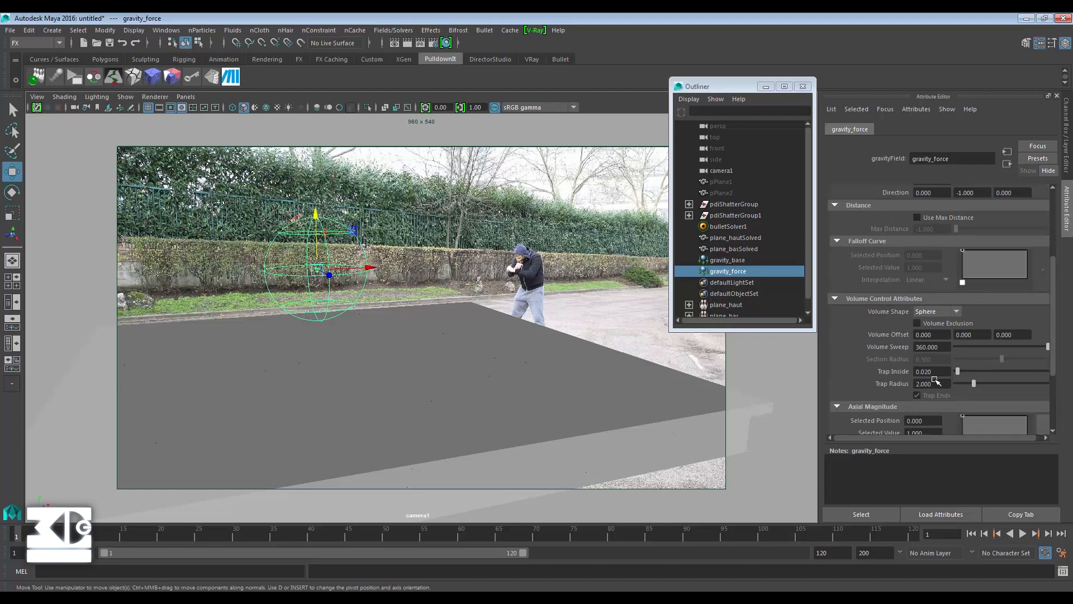
pyautogui.press('Return')
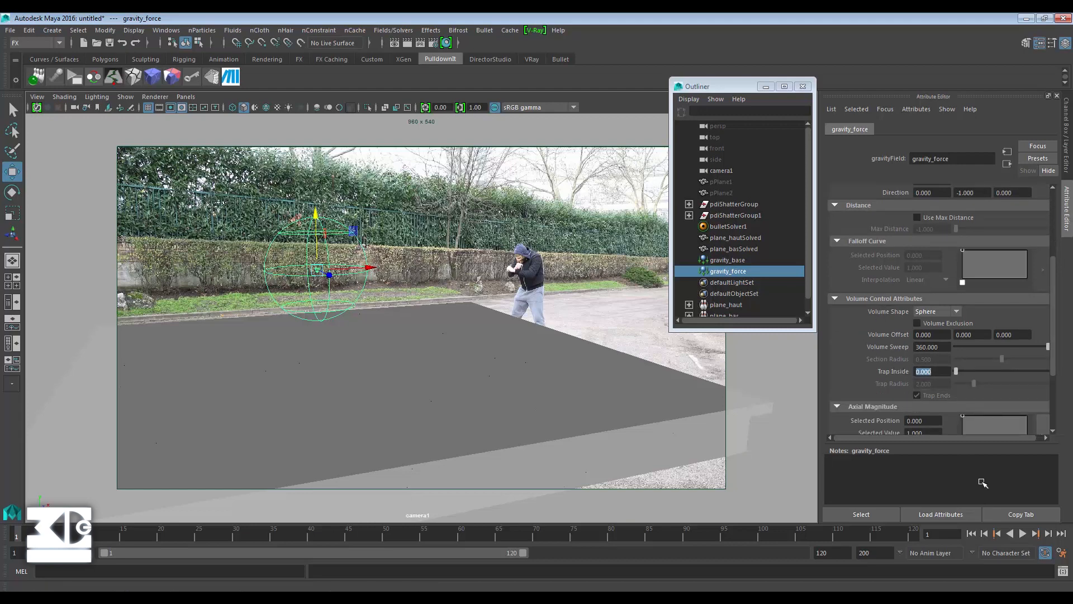
pyautogui.click(1022, 534)
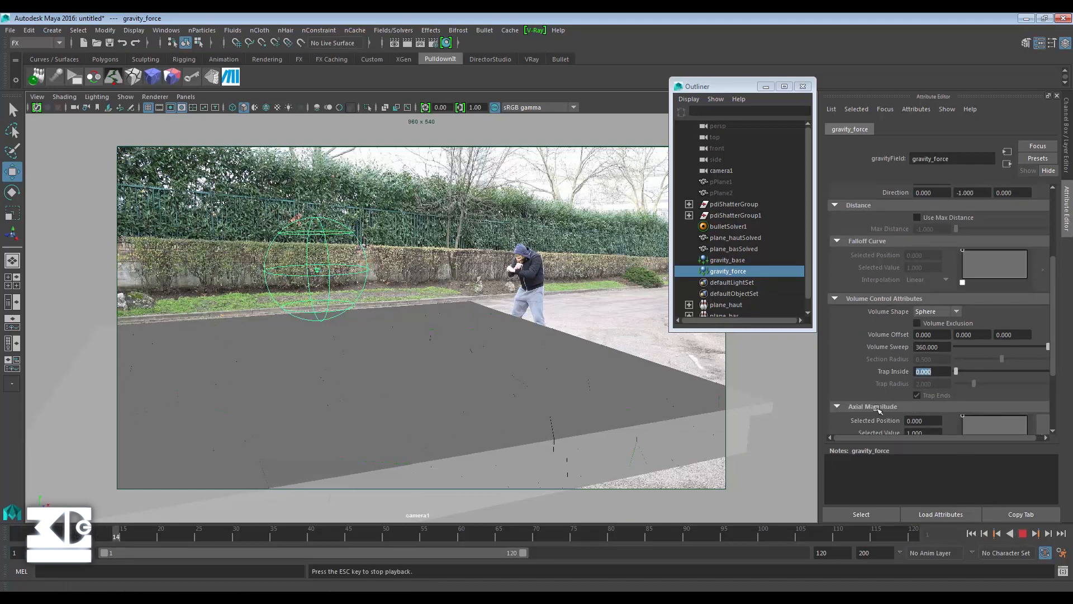
pyautogui.click(1023, 534)
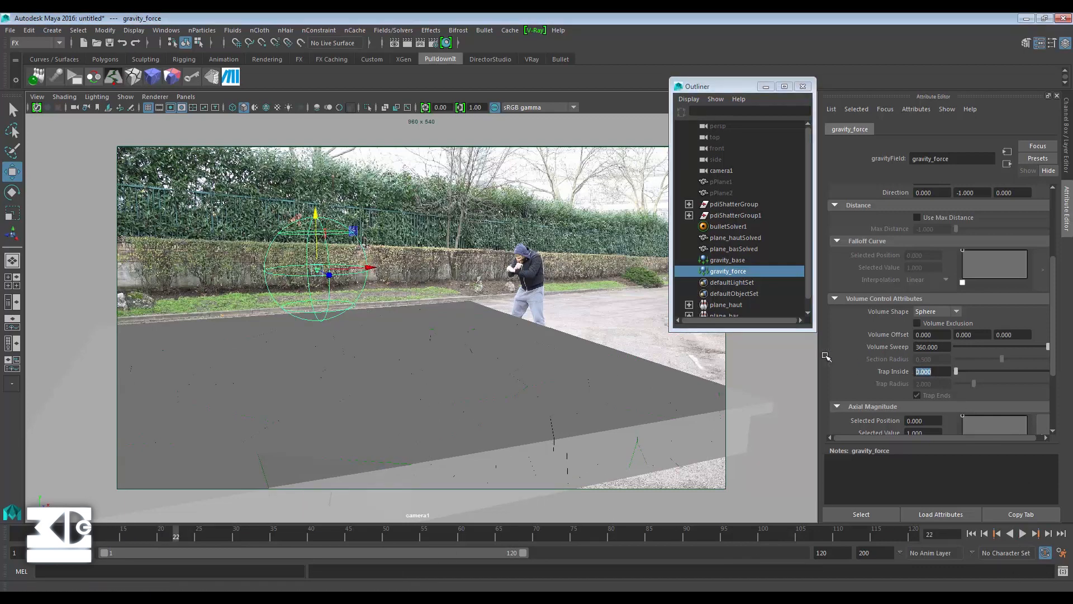
pyautogui.write('.02')
pyautogui.press('Return')
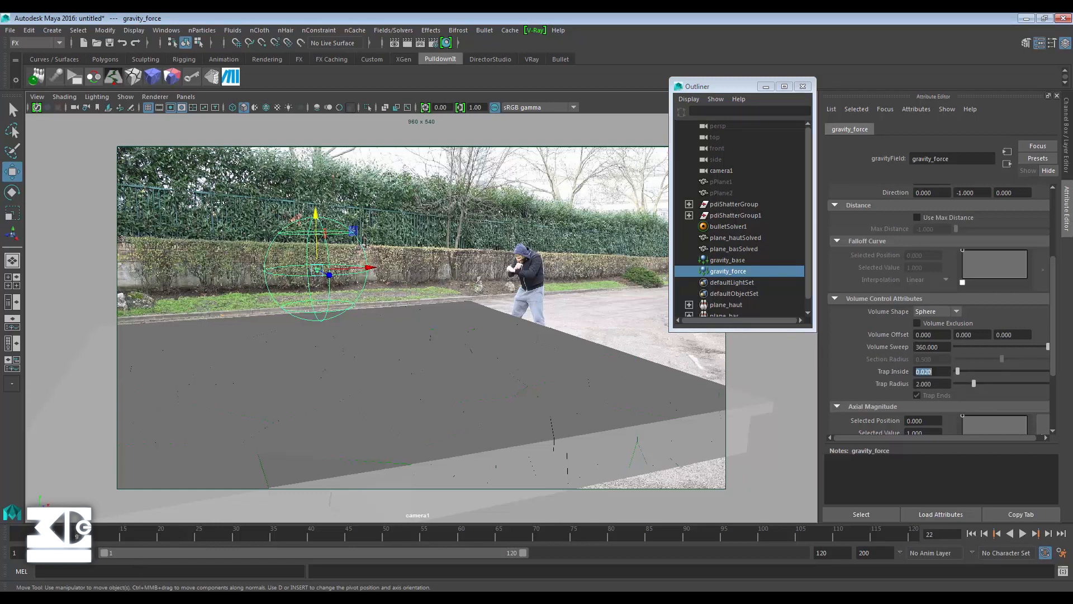
# - Key gravity_force's Trap Inside at 0 on frame 1 and at 0.02 on frame 20
pyautogui.hotkey('alt', 'shift', 'v')
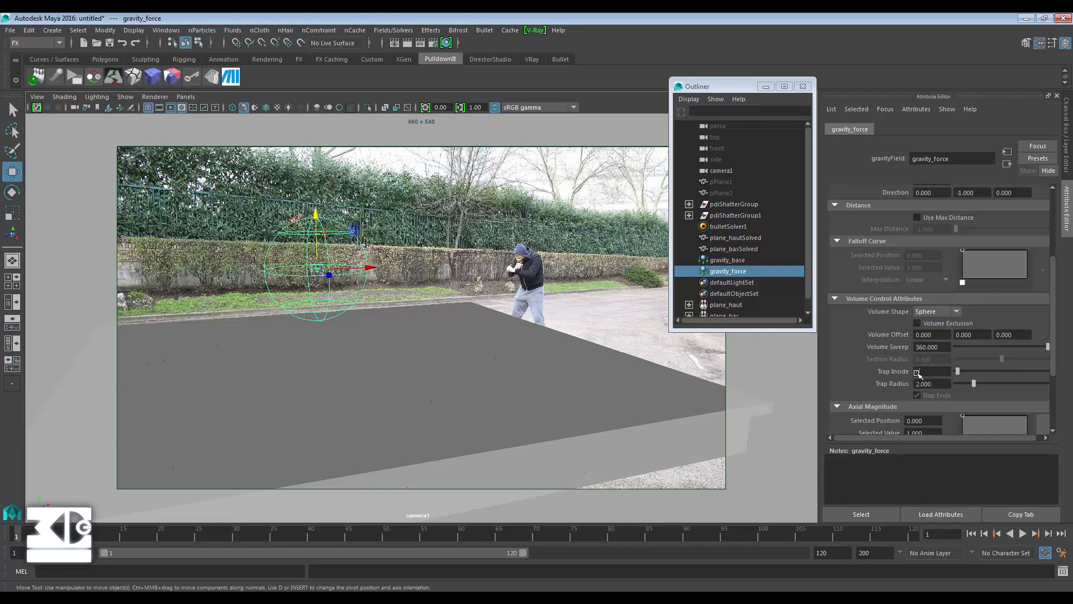
pyautogui.rightClick(893, 372)
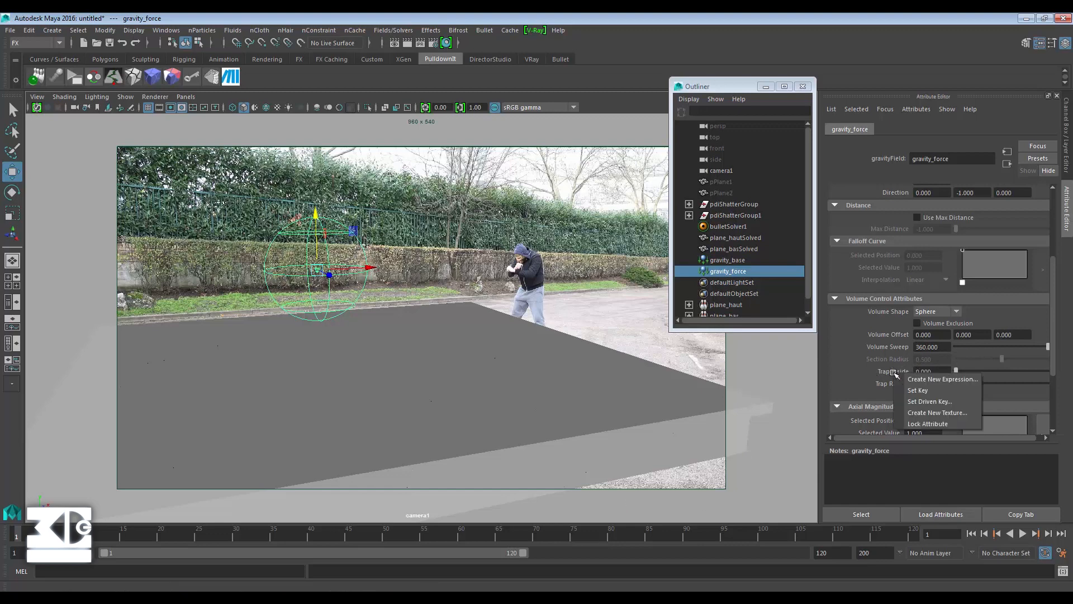
pyautogui.click(909, 381)
pyautogui.hotkey('alt', 'v')
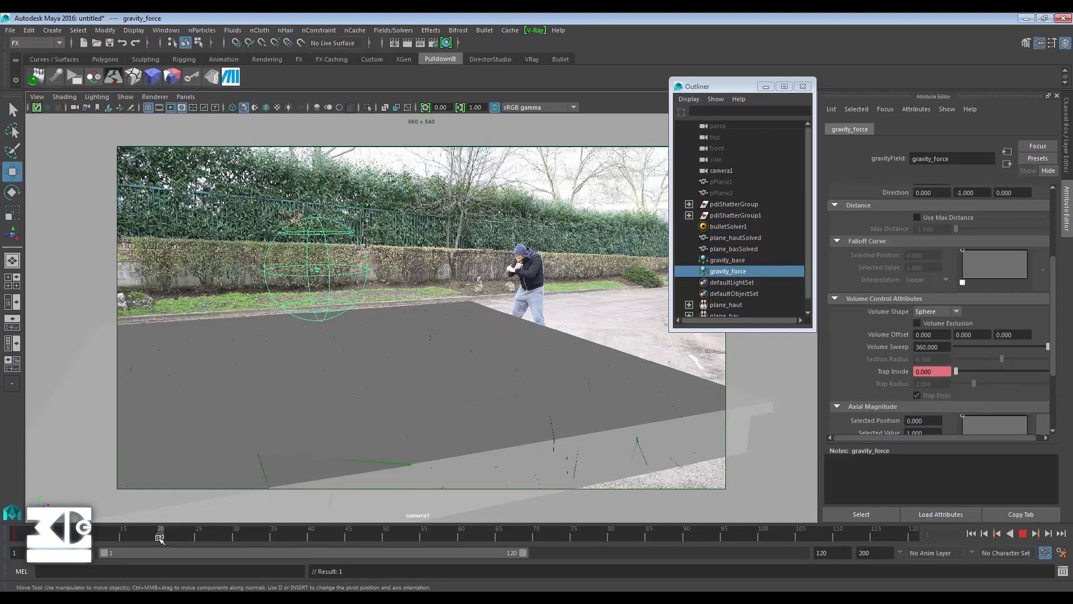
pyautogui.click(160, 537)
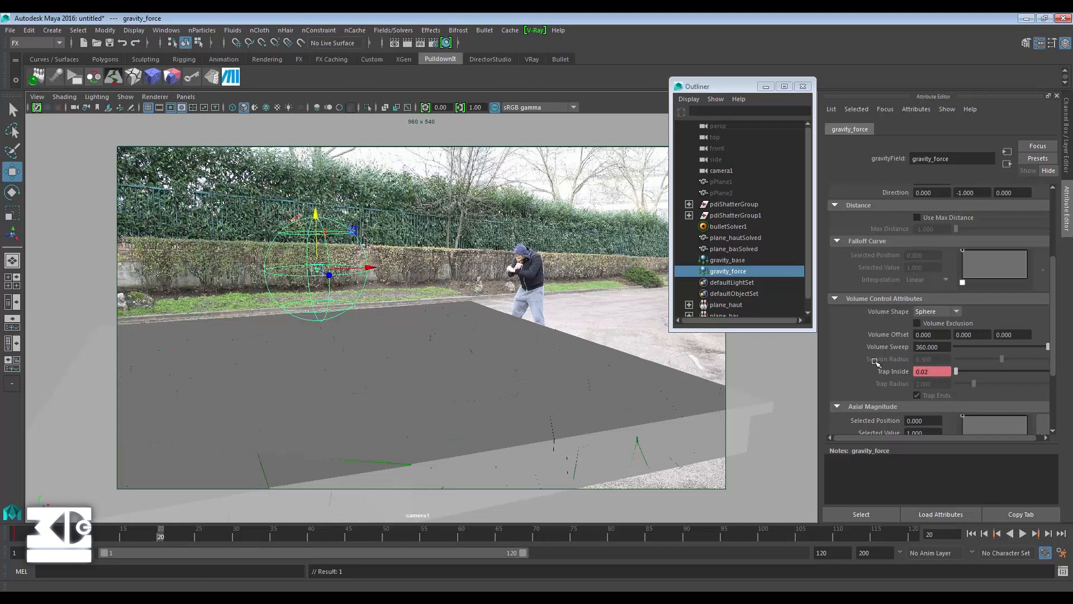
pyautogui.press('Return')
# - Retime the gravity_force_trapInside animation curve so its two keys fall on frames 5 and 25
pyautogui.click(972, 535)
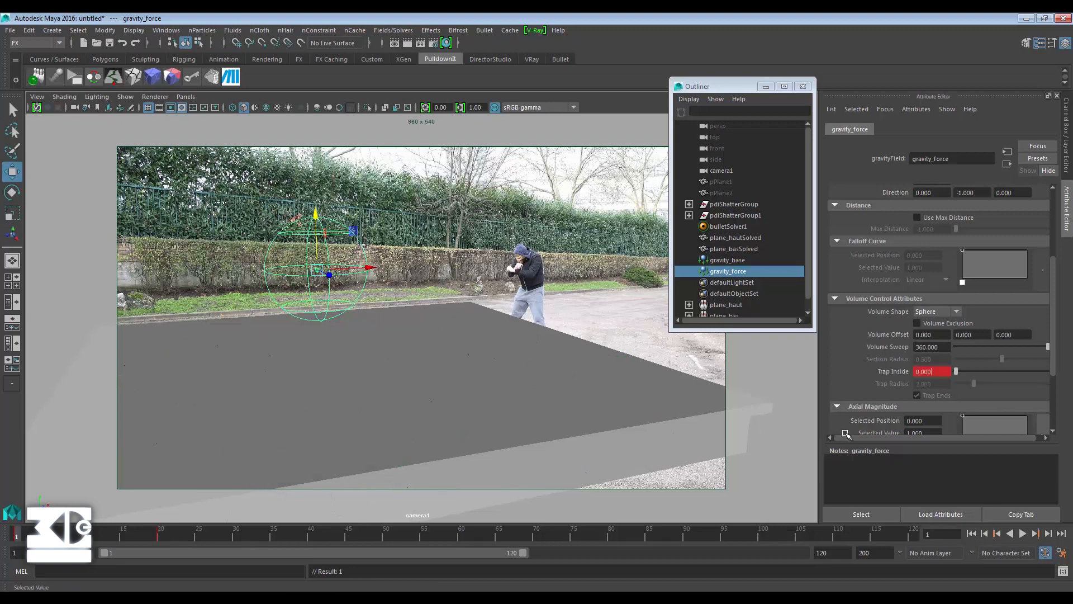
pyautogui.rightClick(916, 373)
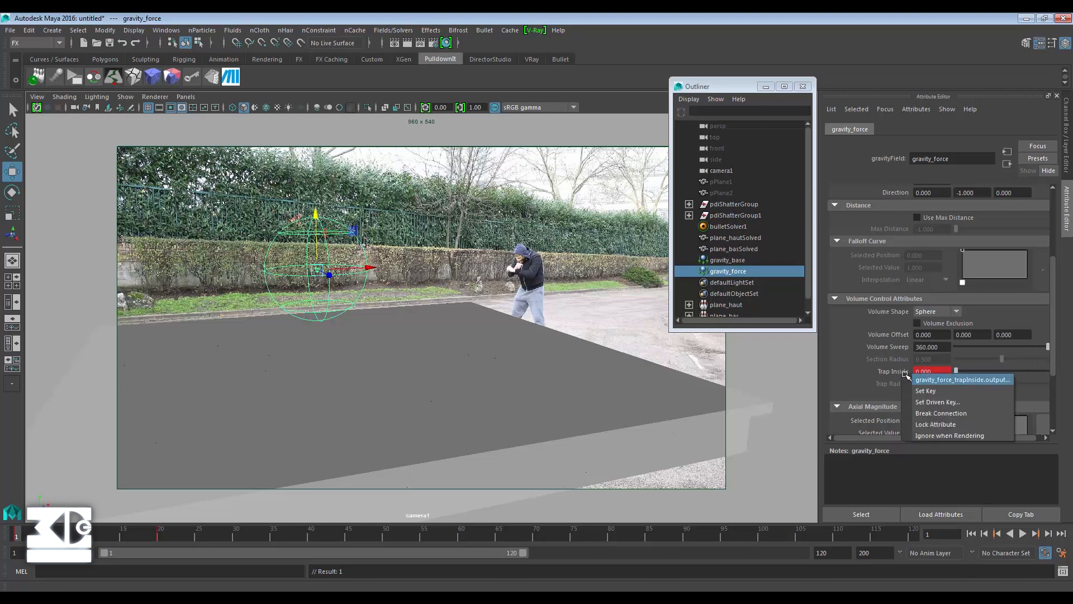
pyautogui.click(950, 378)
pyautogui.click(915, 280)
pyautogui.click(914, 279)
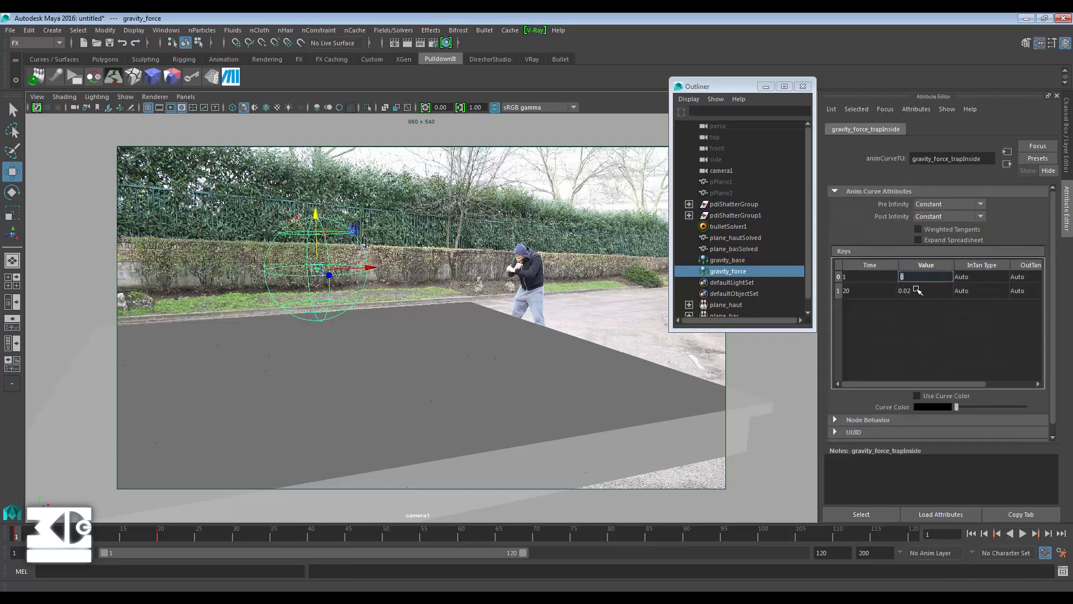
pyautogui.doubleClick(858, 280)
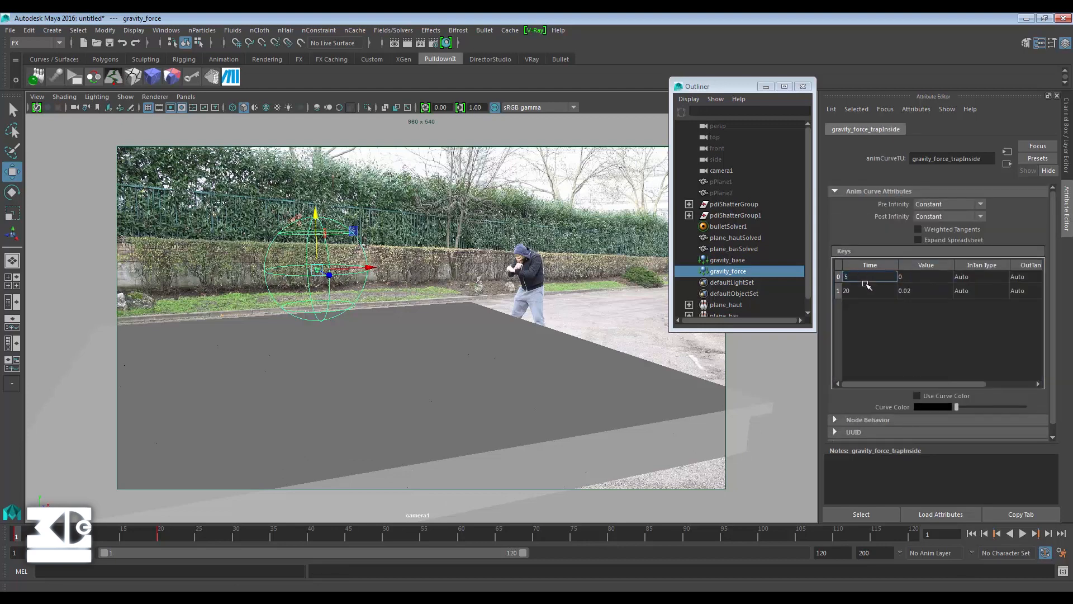
pyautogui.write('5')
pyautogui.doubleClick(863, 290)
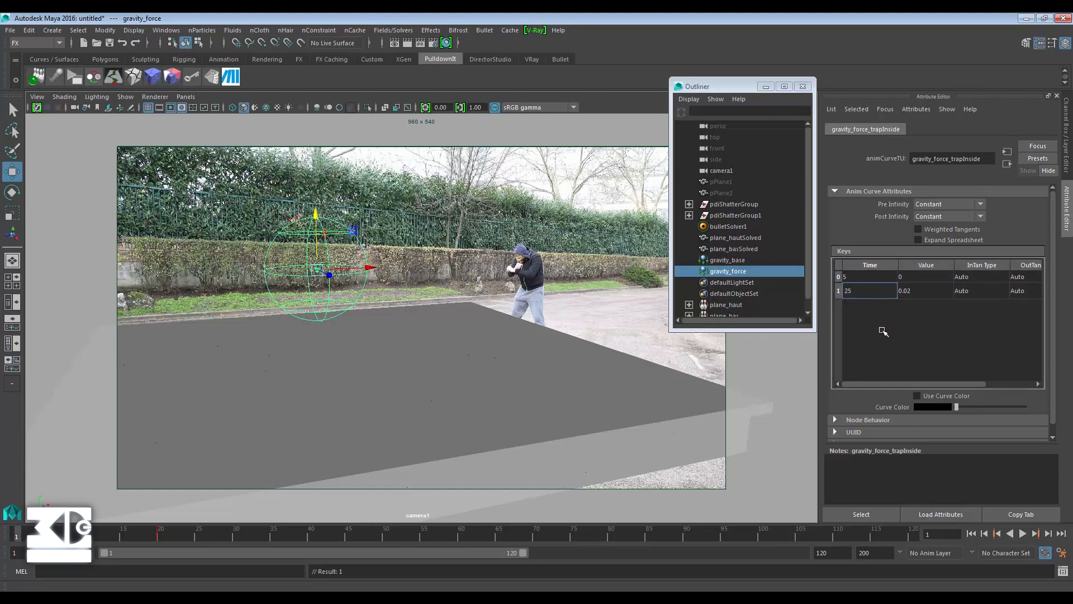
pyautogui.write('25')
pyautogui.press('Return')
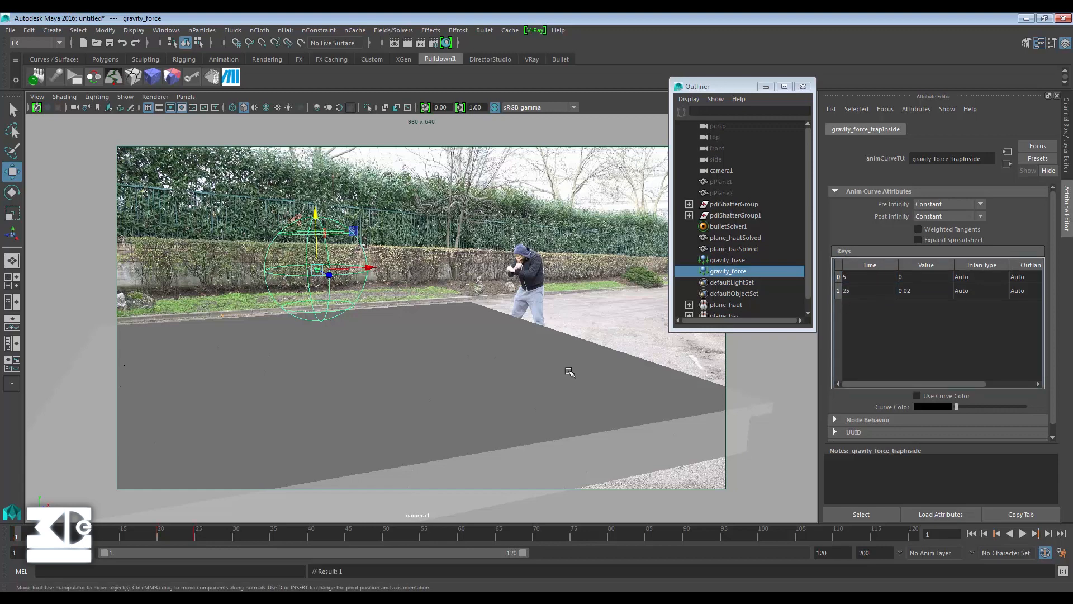
# - Reselect gravity_force, play the simulation with the animated Trap Inside, and rewind to the first frame
pyautogui.click(730, 271)
pyautogui.click(1023, 534)
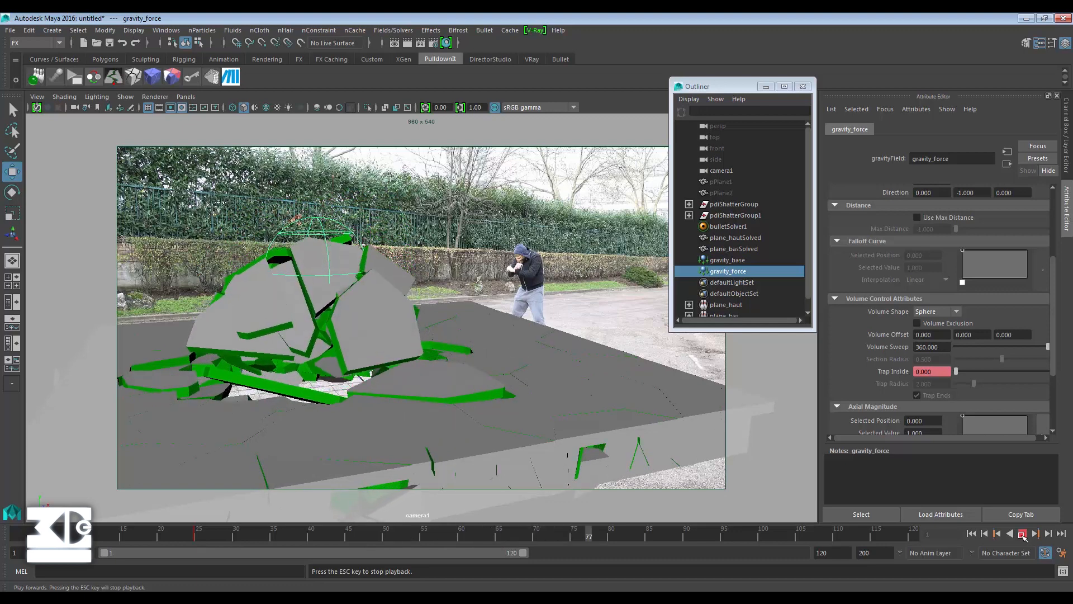
pyautogui.click(1023, 534)
pyautogui.click(972, 534)
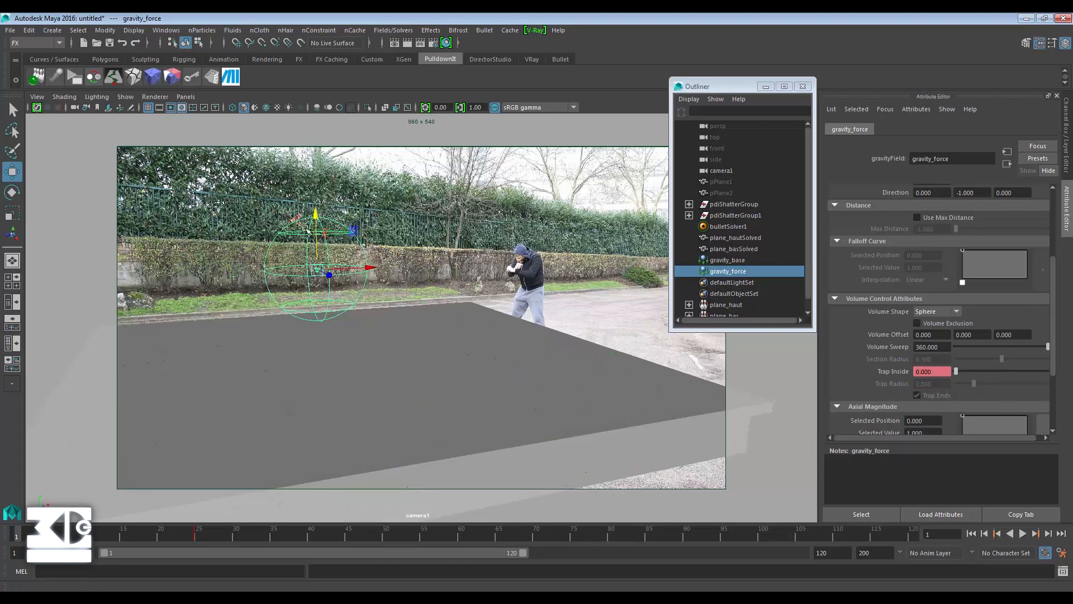
# - Set a key on gravity_force's Translate values at frame 50
pyautogui.scroll(5, 877, 270)
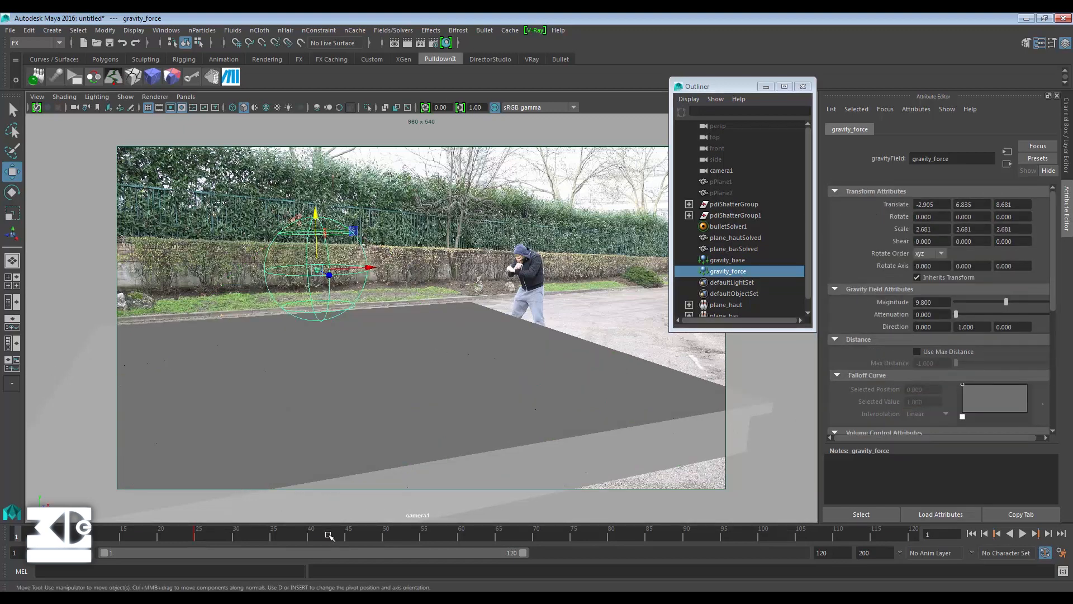
pyautogui.click(384, 534)
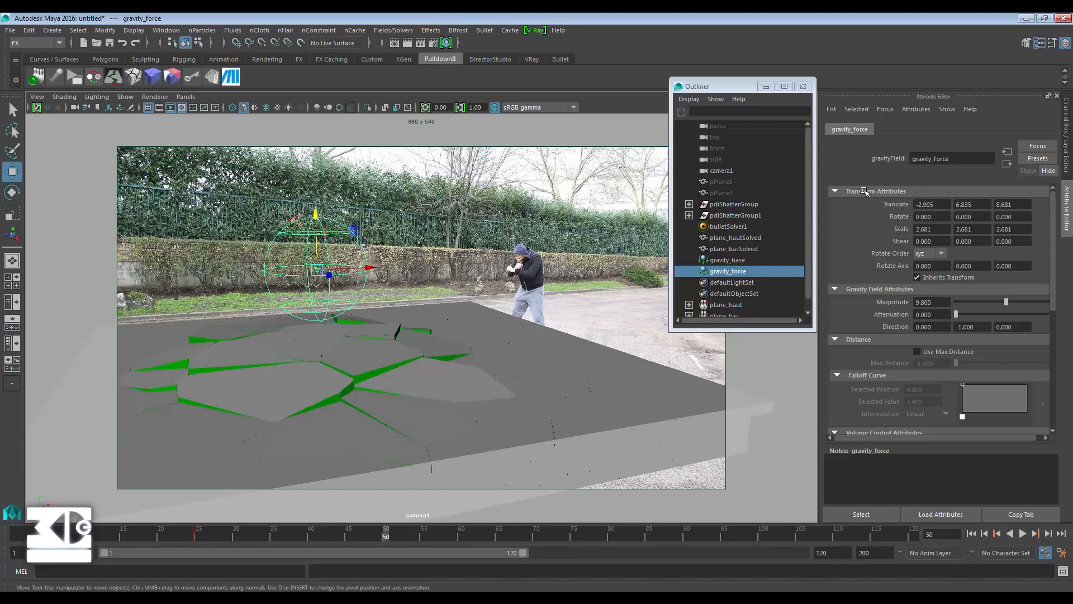
pyautogui.rightClick(901, 204)
pyautogui.click(907, 218)
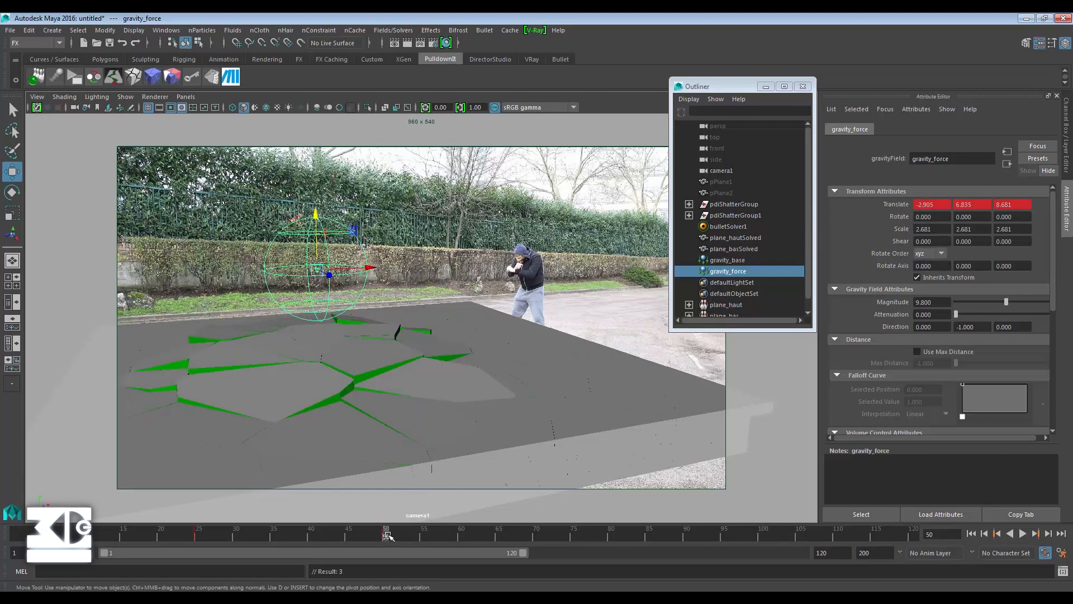
# - Animate gravity_force's Translate X to about -1.52 at frame 55 and -19.12 at frame 60, and play the simulation from the start
pyautogui.moveTo(389, 535); pyautogui.dragTo(423, 538)
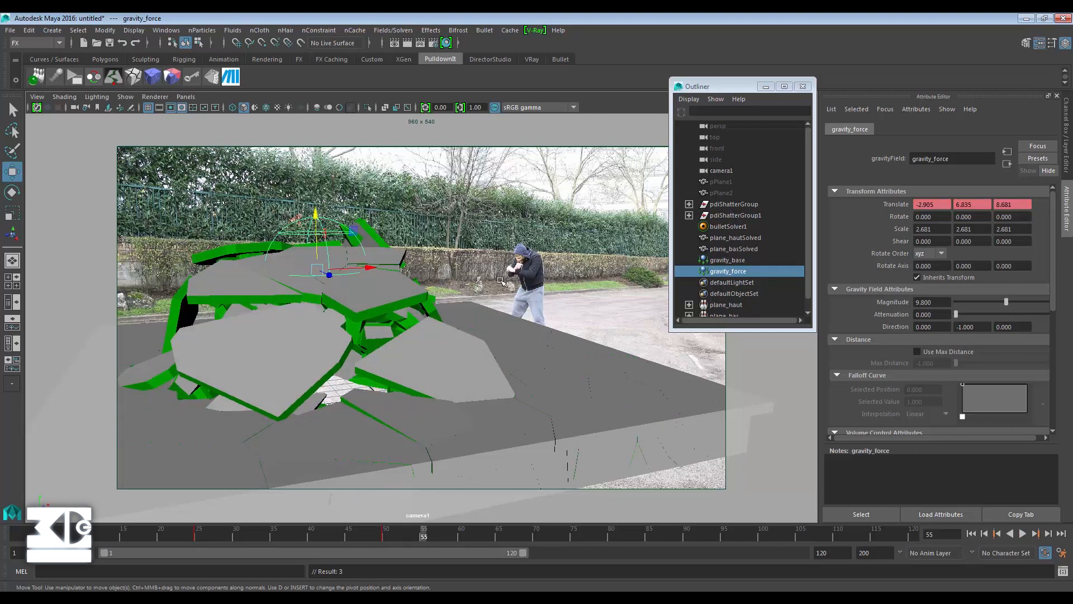
pyautogui.moveTo(369, 267); pyautogui.dragTo(412, 321)
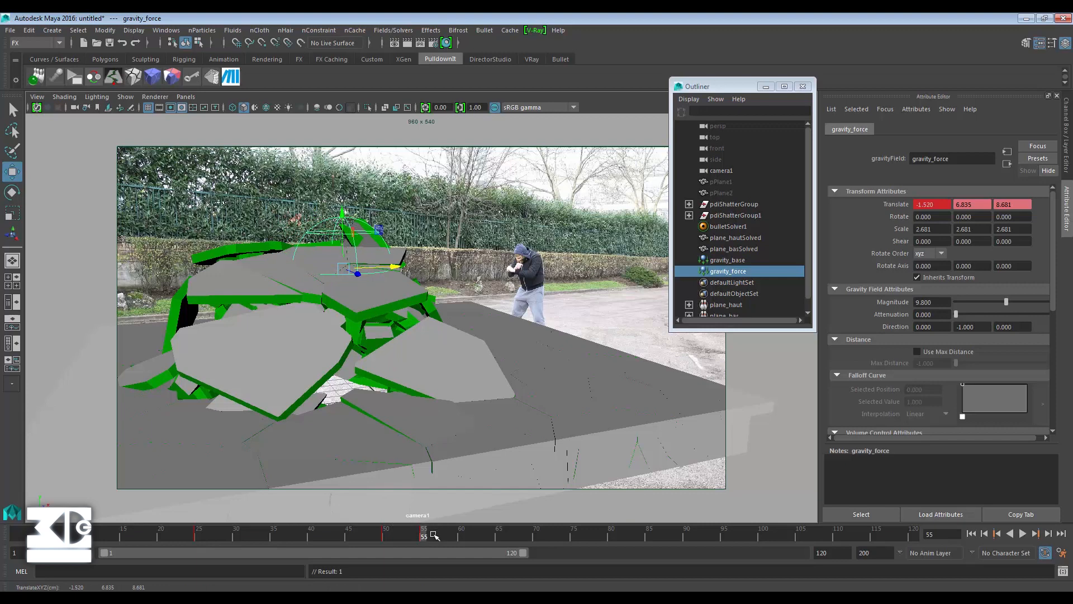
pyautogui.moveTo(434, 535); pyautogui.dragTo(471, 543)
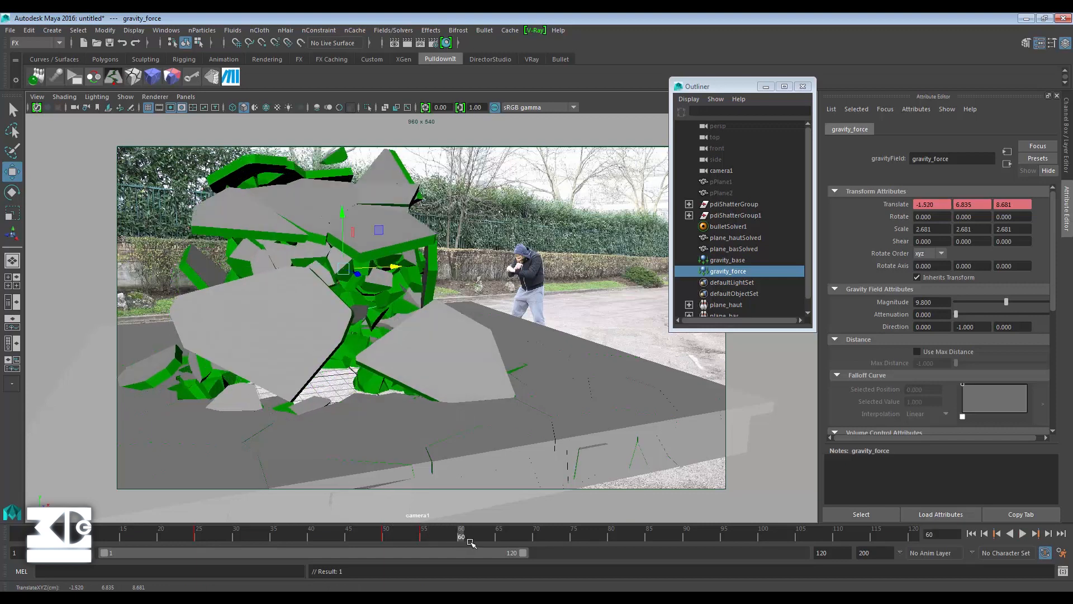
pyautogui.moveTo(388, 268); pyautogui.dragTo(72, 266)
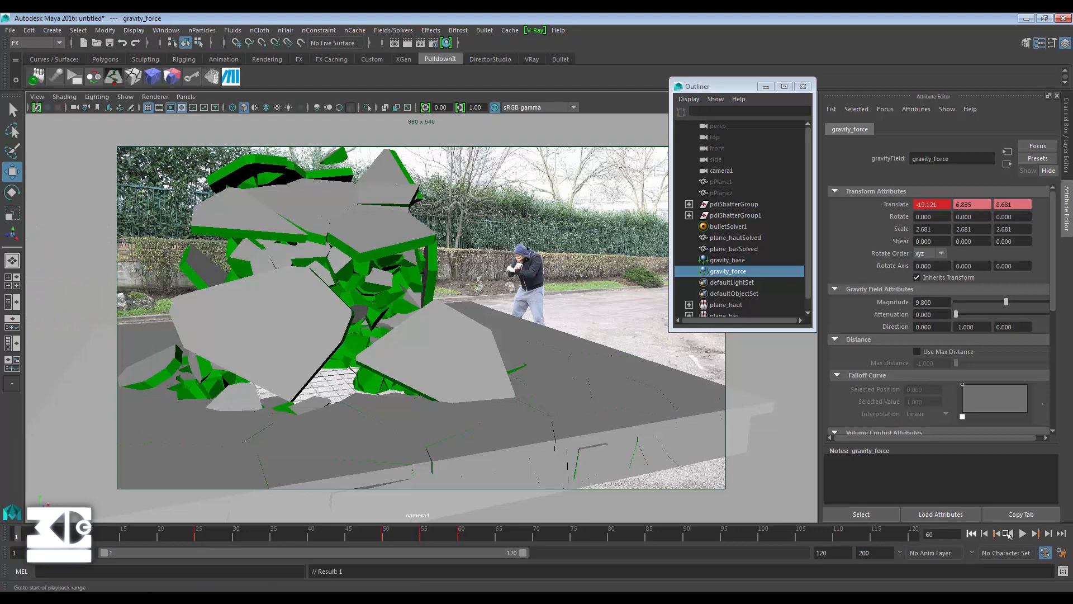
pyautogui.click(1008, 534)
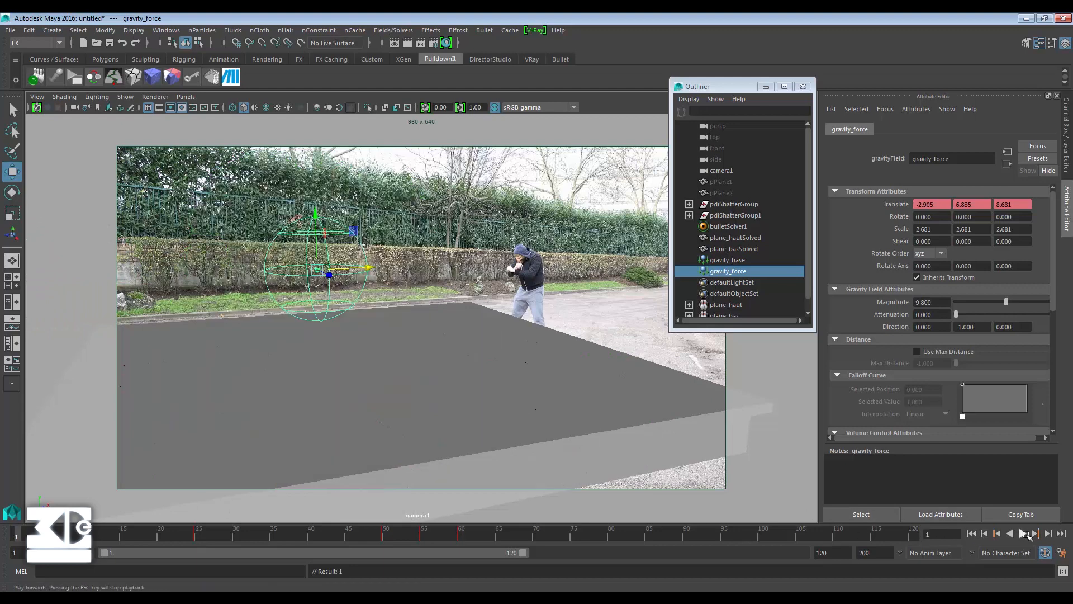
pyautogui.click(1022, 534)
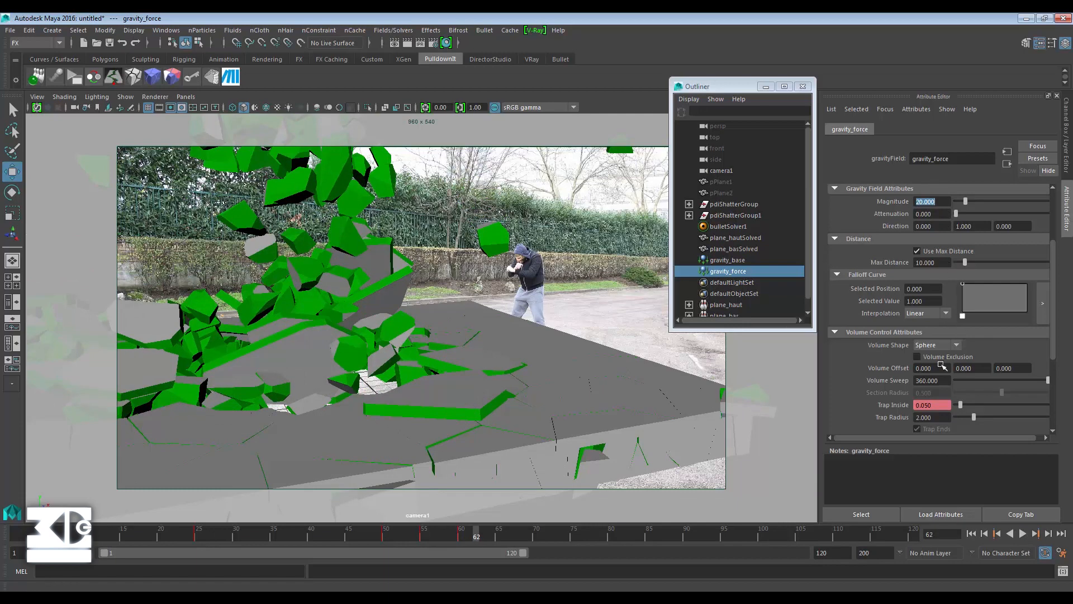
# - Set the frame 25 key of gravity_force's Trap Inside curve to 0.1 and play the simulation
pyautogui.rightClick(889, 405)
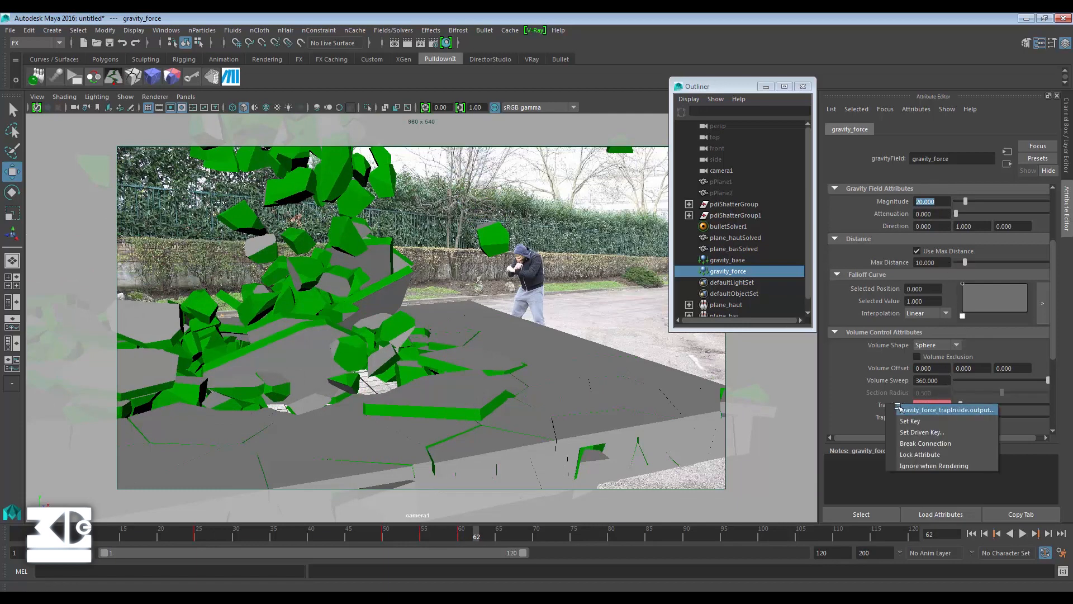
pyautogui.click(901, 407)
pyautogui.doubleClick(919, 292)
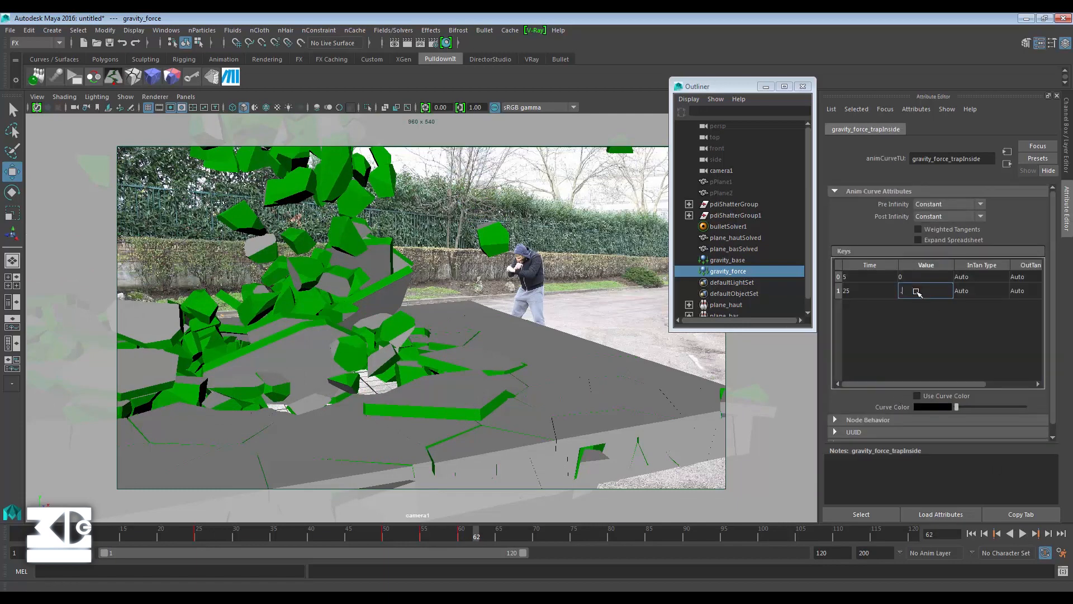
pyautogui.write('.1')
pyautogui.press('Return')
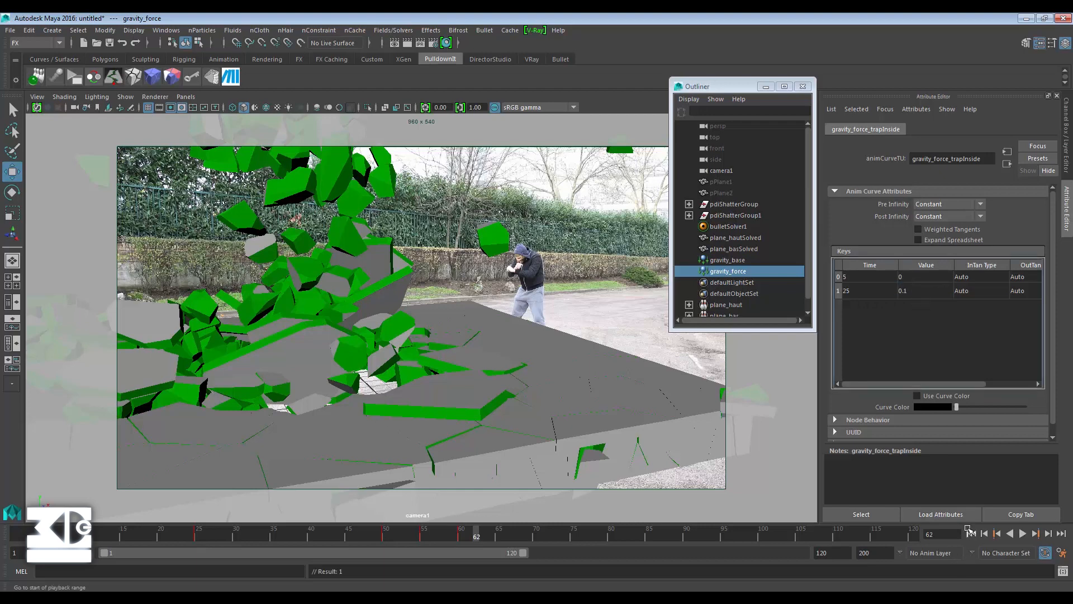
pyautogui.click(1023, 534)
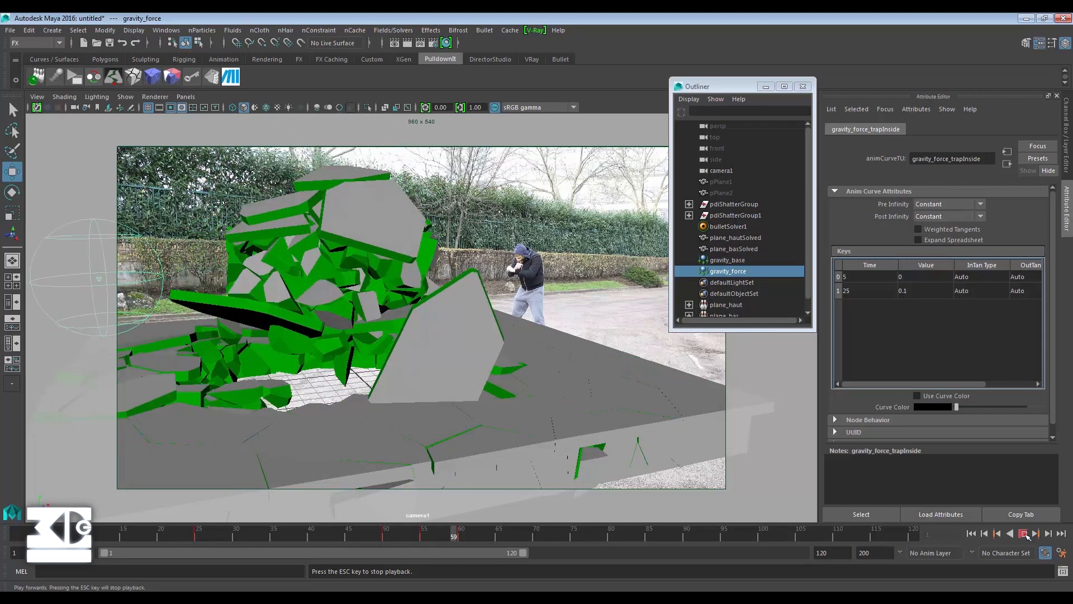
pyautogui.click(1025, 535)
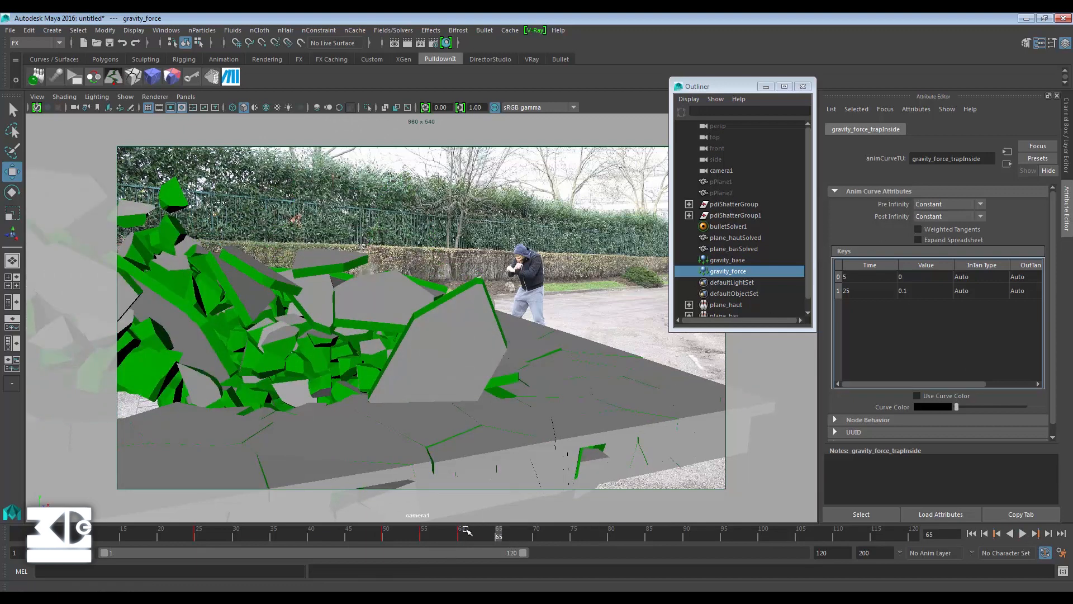
# - Move the frame 60 key of gravity_force's Translate X curve to frame 80 and play the simulation from the start
pyautogui.click(736, 270)
pyautogui.rightClick(918, 202)
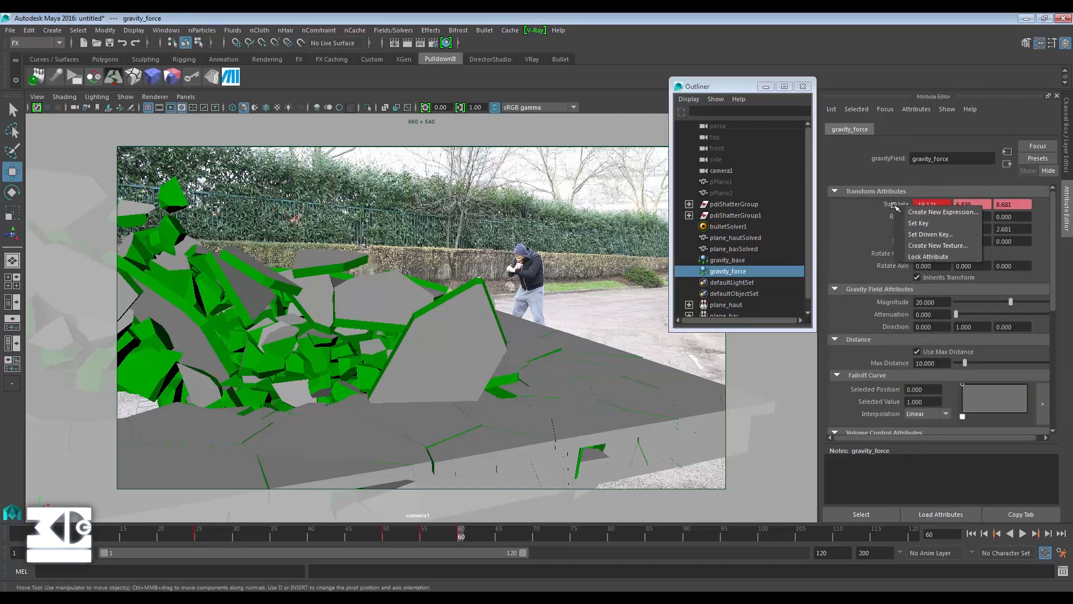
pyautogui.click(907, 213)
pyautogui.click(703, 216)
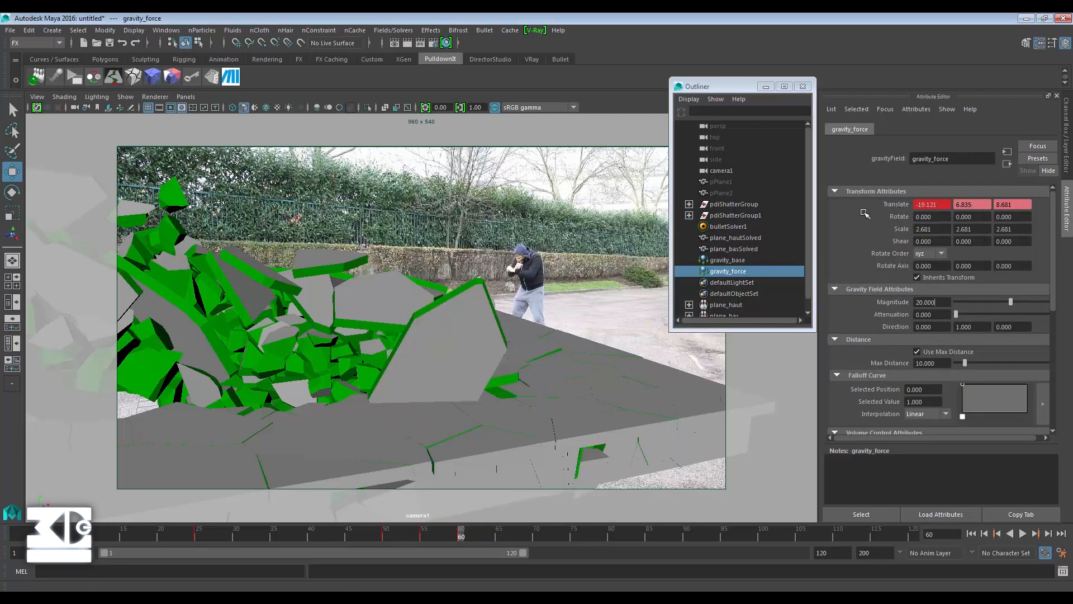
pyautogui.rightClick(930, 205)
pyautogui.click(956, 210)
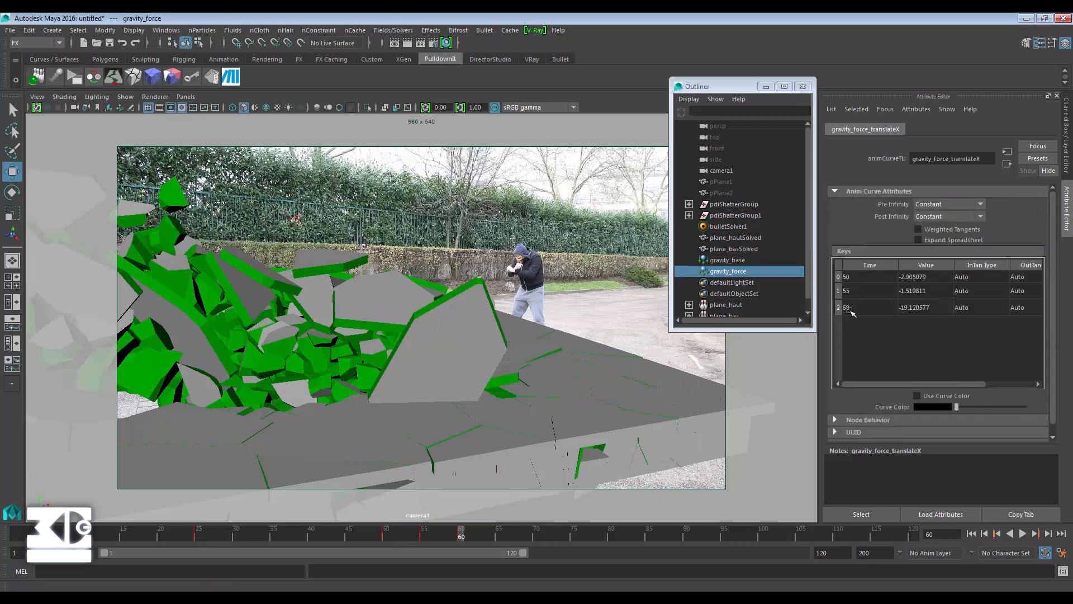
pyautogui.write('80')
pyautogui.press('Return')
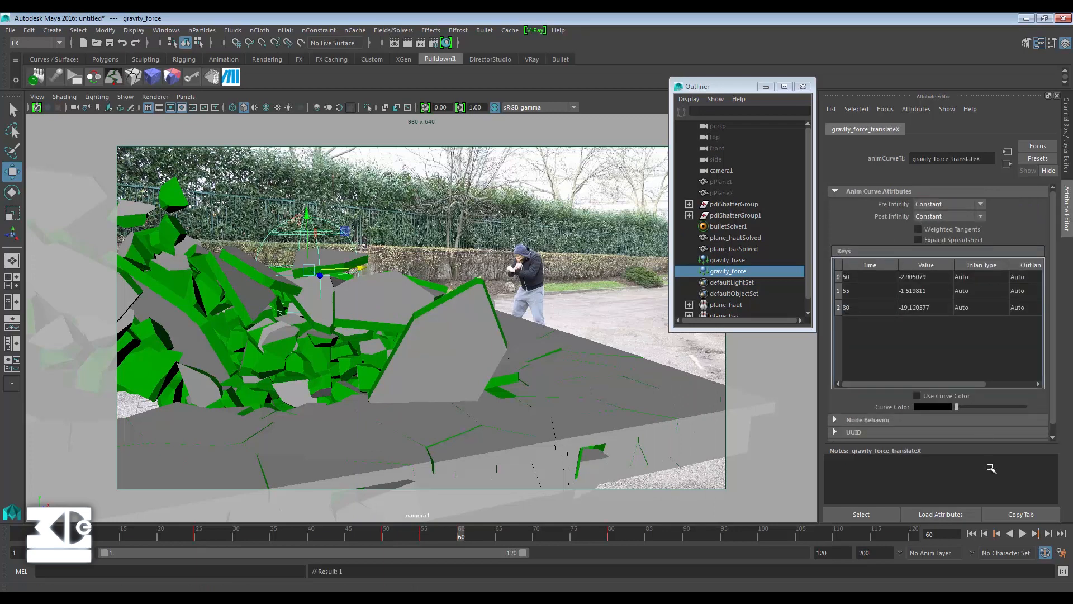
pyautogui.click(971, 534)
pyautogui.click(1024, 533)
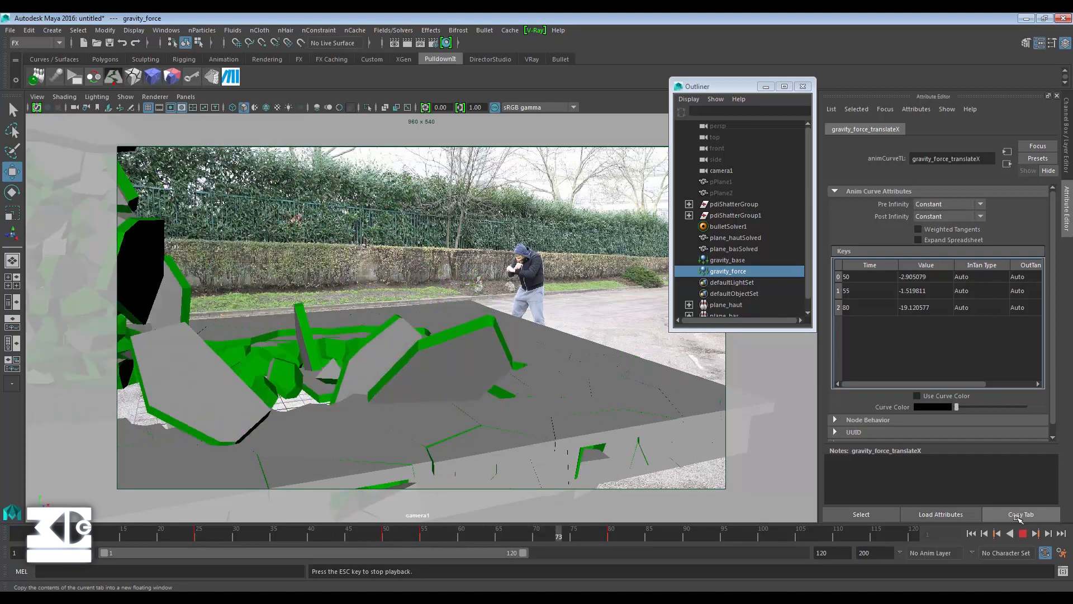
pyautogui.click(1024, 534)
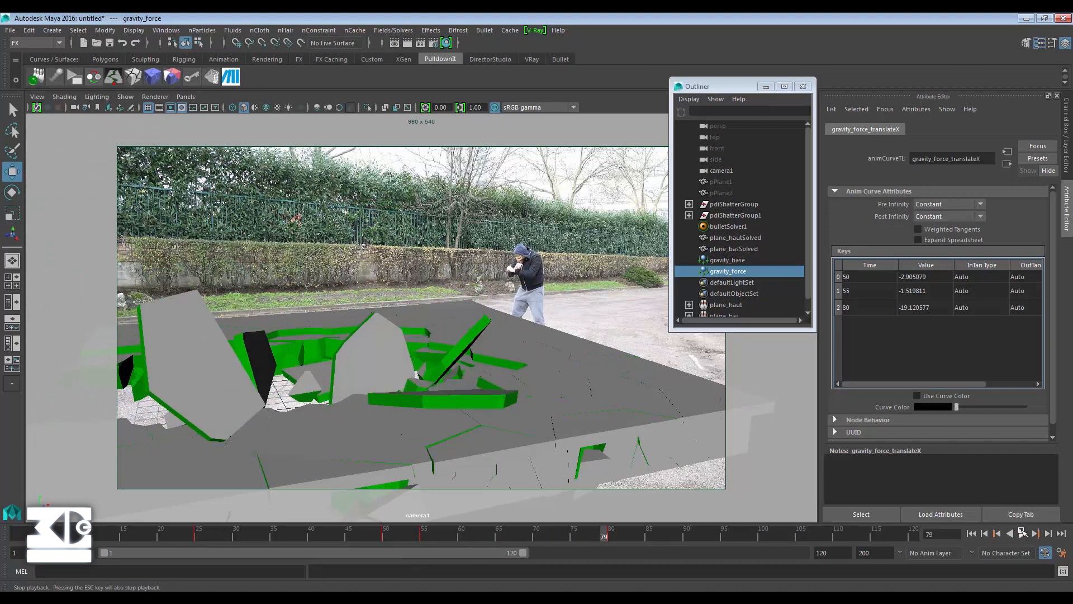
# - Set the time of gravity_force's last Translate X key to frame 75 and rewind to the first frame
pyautogui.doubleClick(859, 308)
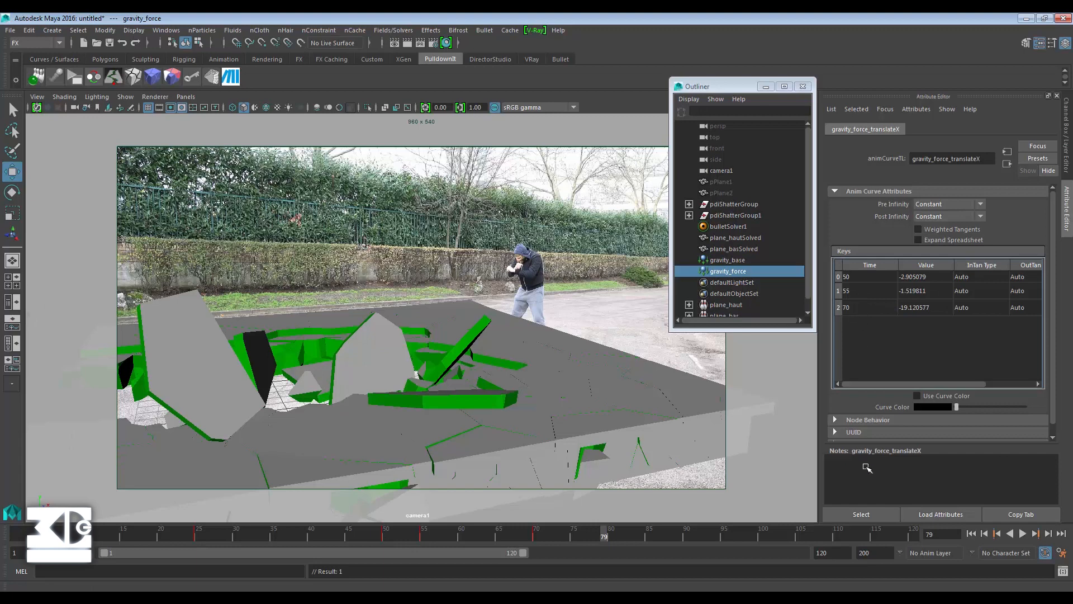
pyautogui.doubleClick(862, 308)
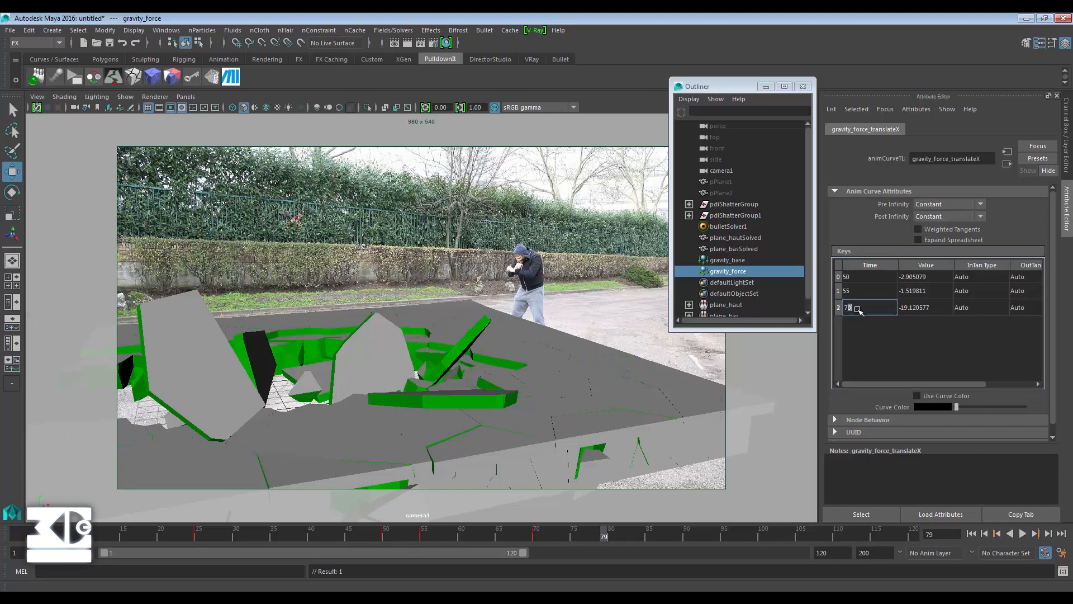
pyautogui.write('75')
pyautogui.press('Return')
pyautogui.click(971, 534)
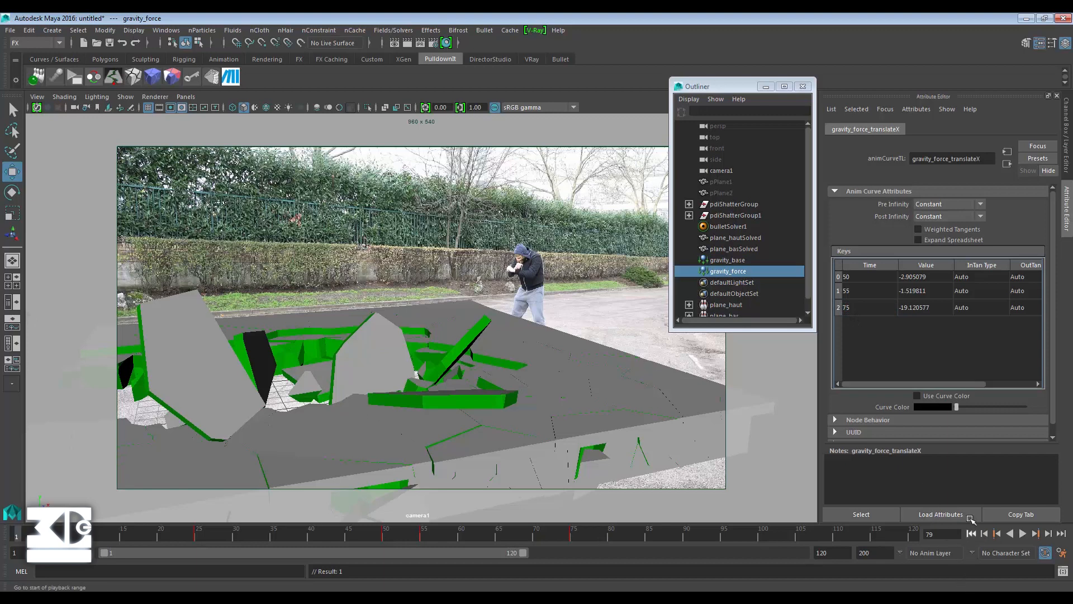
# - Set gravity_force's Direction Y to -1 and its Magnitude to 15
pyautogui.click(728, 270)
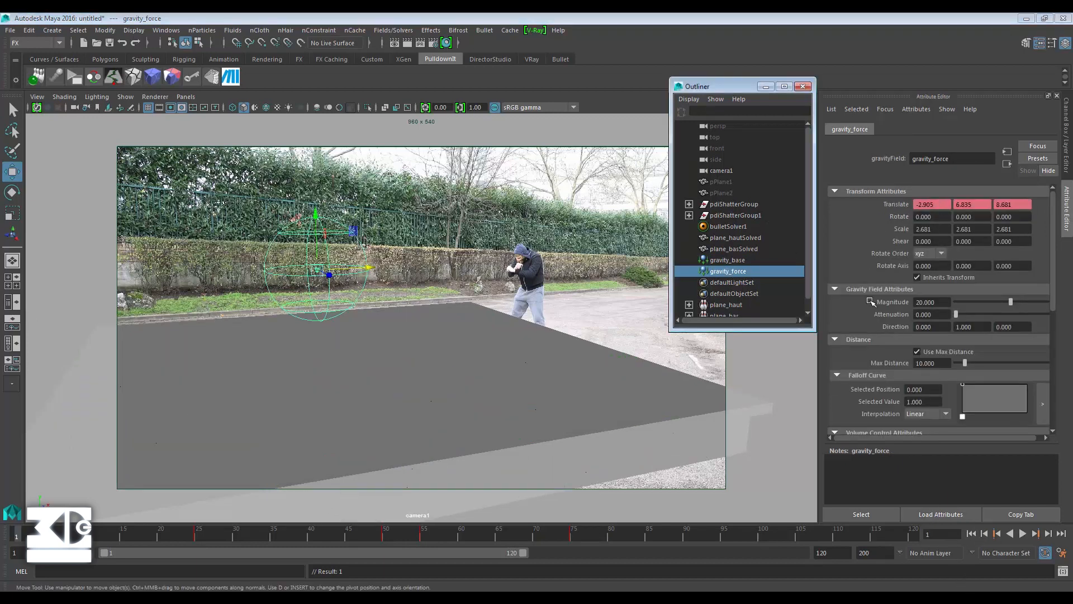
pyautogui.doubleClick(929, 302)
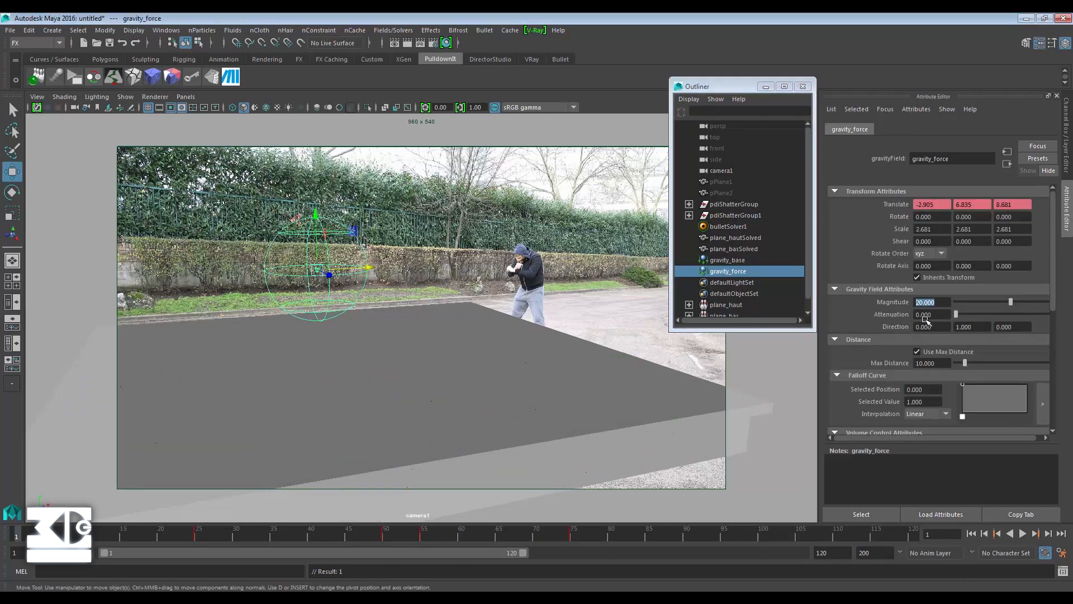
pyautogui.doubleClick(972, 326)
pyautogui.write('-')
pyautogui.doubleClick(926, 301)
pyautogui.press('Return')
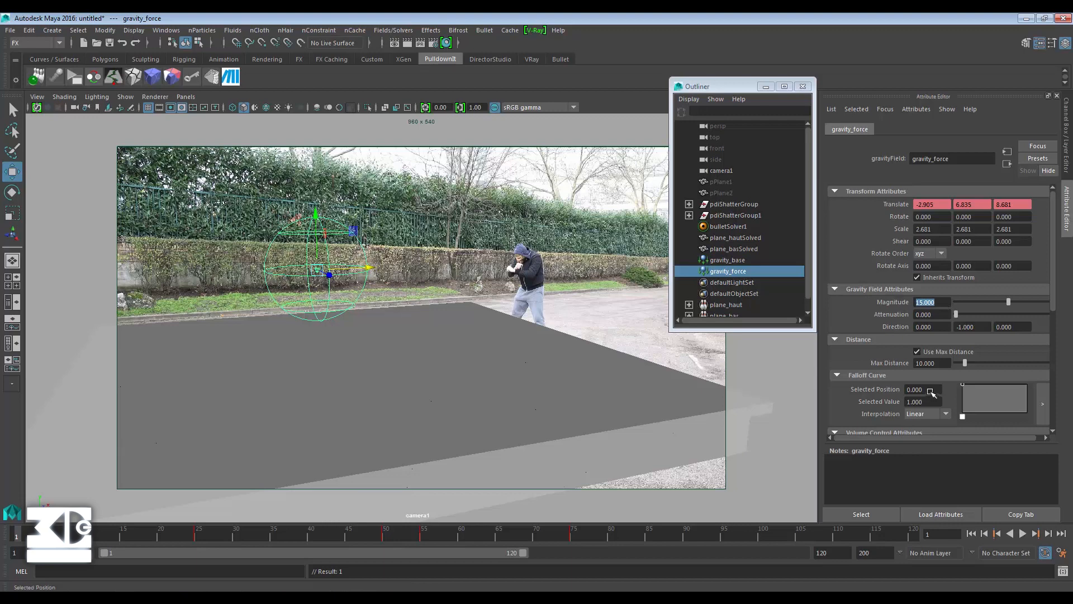
# - Set gravity_force's Max Distance to 2 and play the simulation
pyautogui.scroll(-1, 931, 390)
pyautogui.doubleClick(937, 329)
pyautogui.write('2')
pyautogui.press('Return')
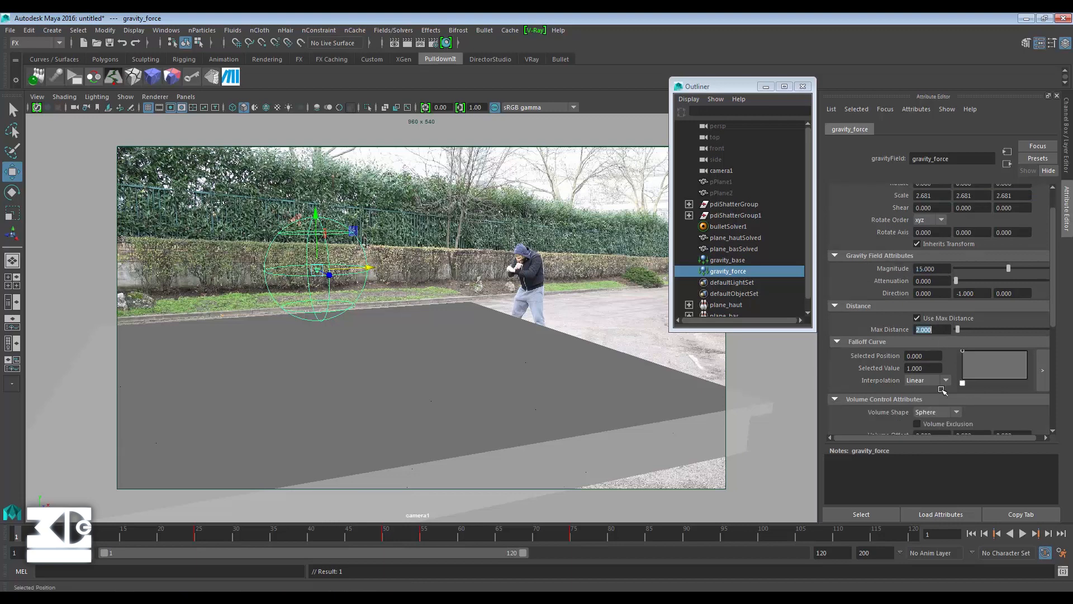
pyautogui.click(1023, 533)
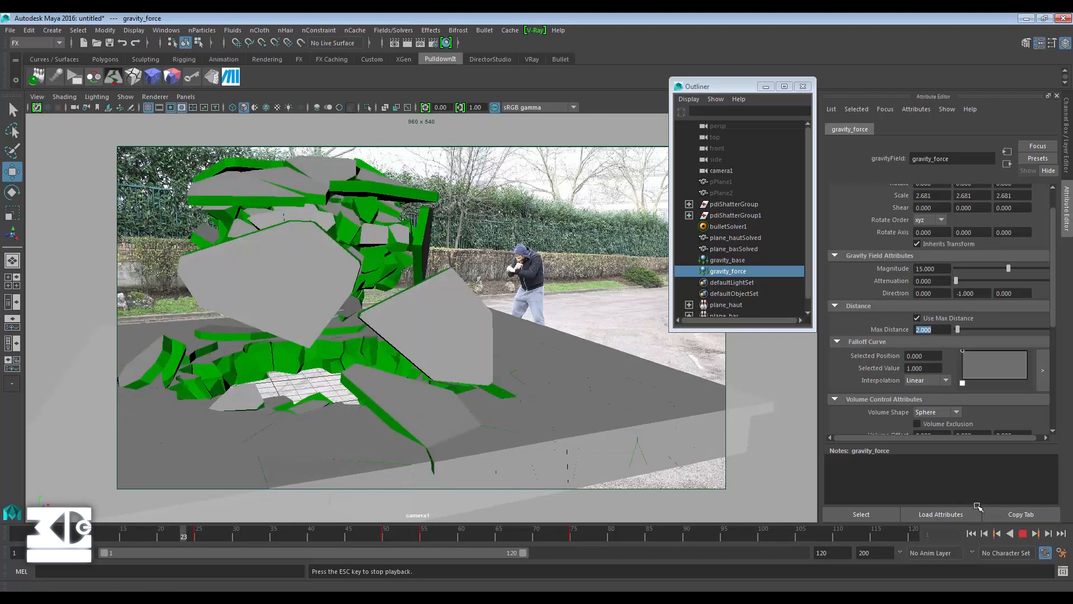
pyautogui.press('Escape')
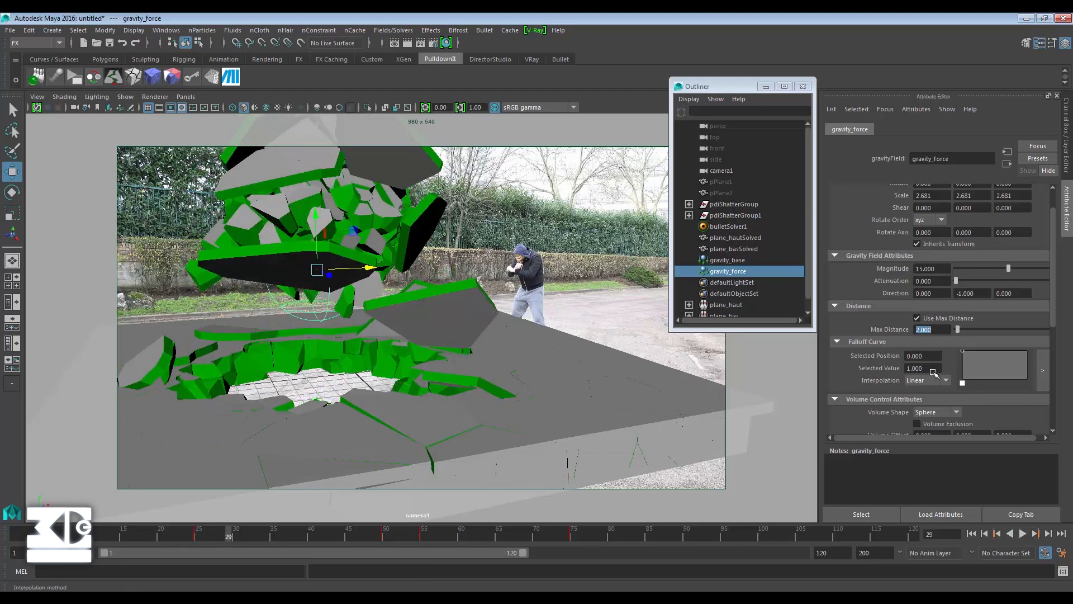
# - Set the frame 25 key of gravity_force's Trap Inside curve to 0.04 and play the simulation from the start
pyautogui.scroll(-3, 930, 371)
pyautogui.rightClick(904, 373)
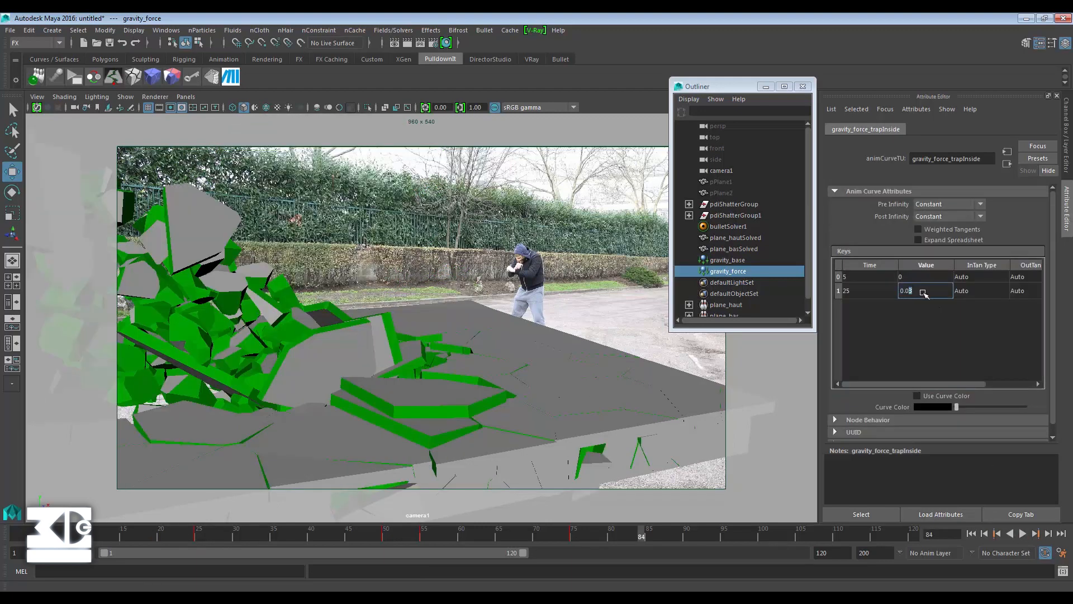
pyautogui.write('4')
pyautogui.press('Return')
pyautogui.click(971, 533)
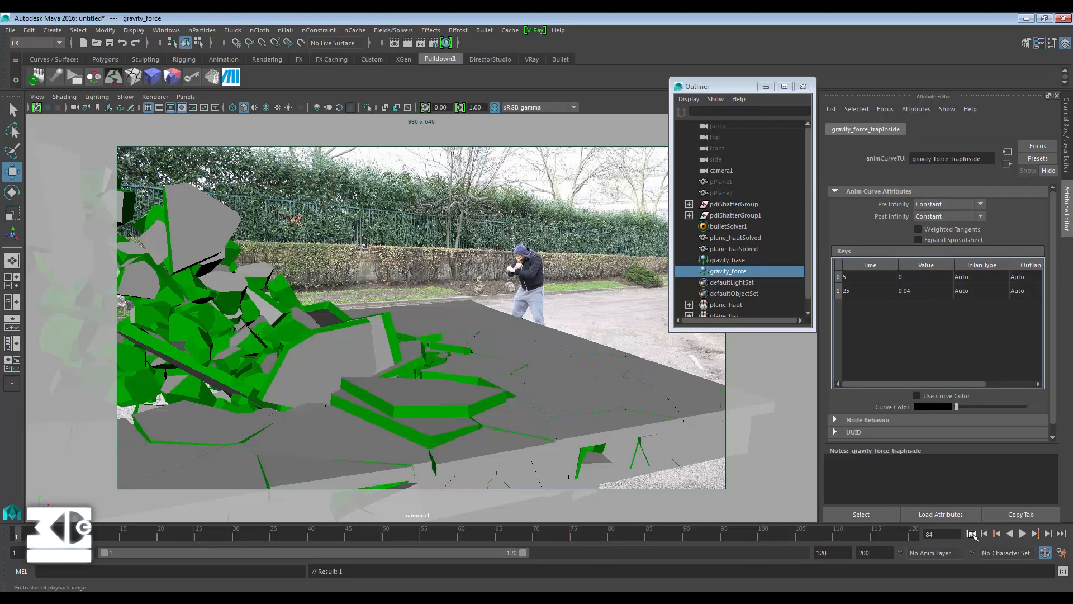
pyautogui.click(1023, 534)
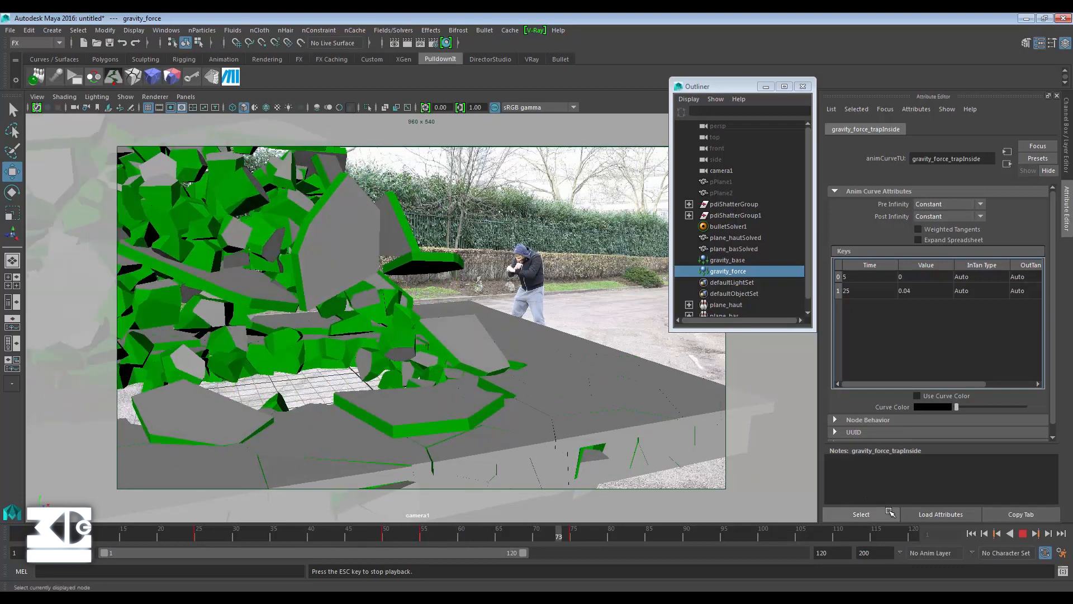
pyautogui.press('Escape')
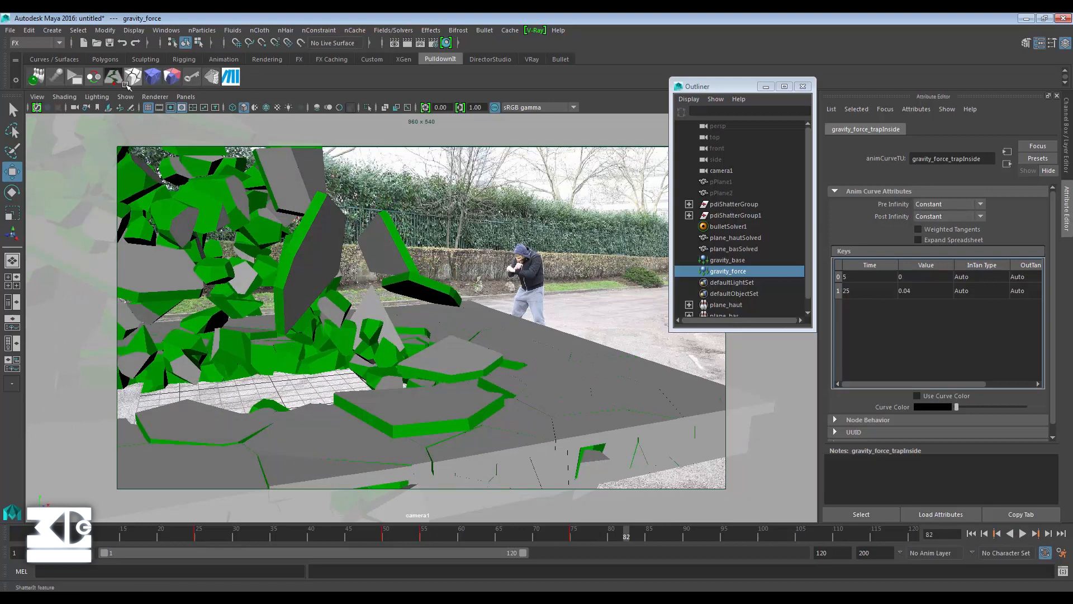
# - Set the renderer to V-Ray and the renderable camera to camera1 in the render settings
pyautogui.click(433, 43)
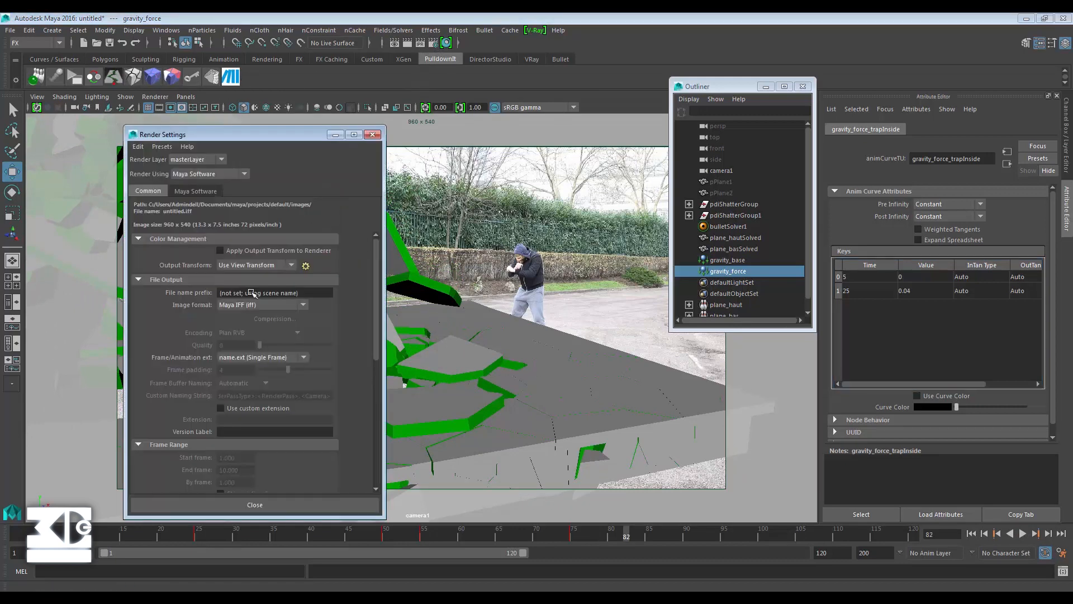
pyautogui.click(193, 174)
pyautogui.click(208, 219)
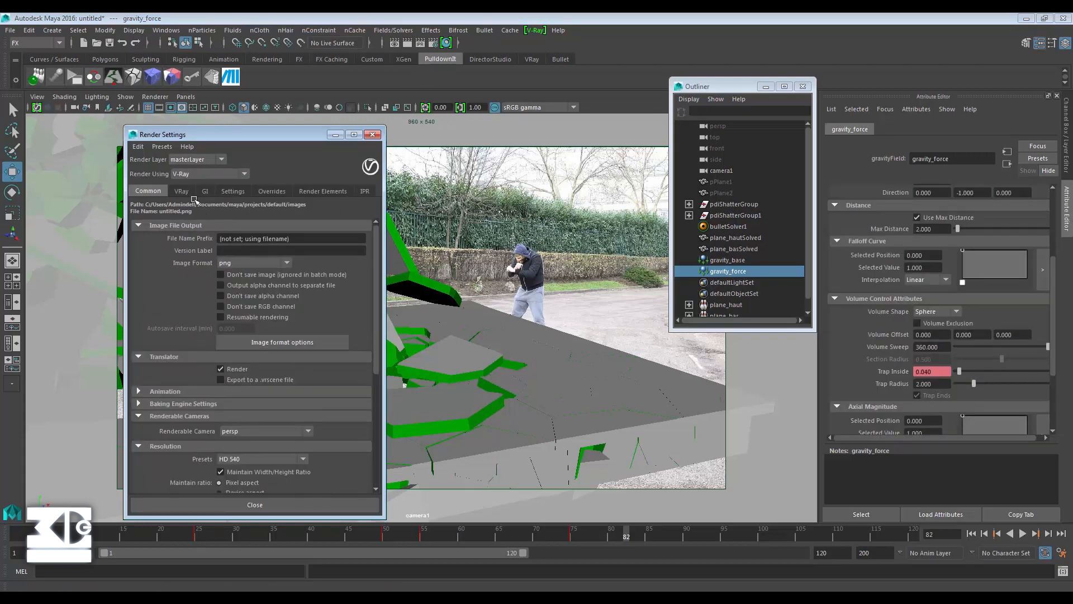
pyautogui.click(263, 431)
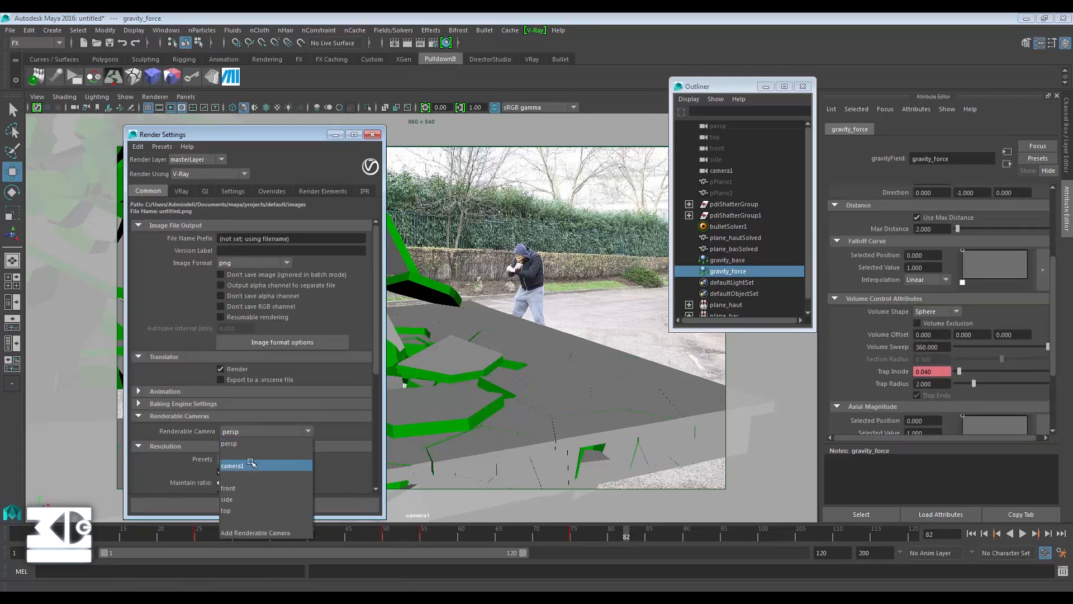
pyautogui.click(235, 479)
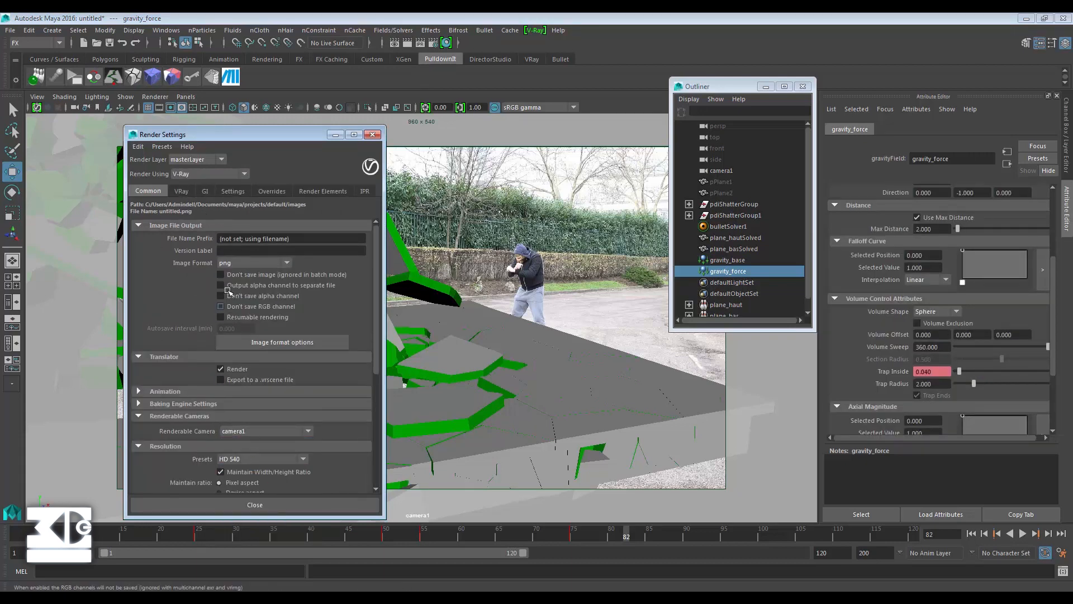
pyautogui.click(373, 136)
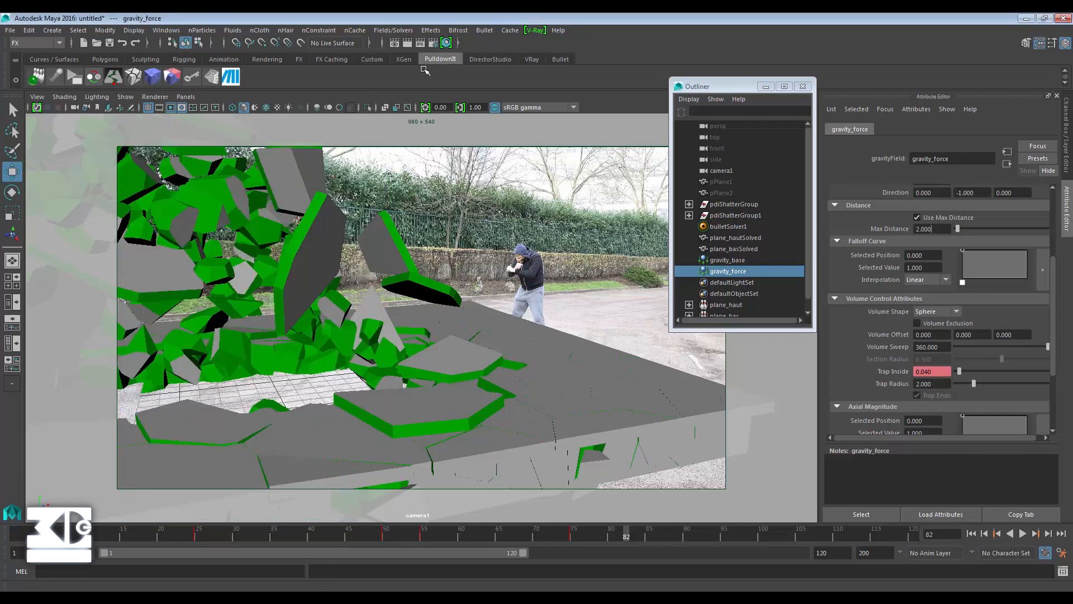
# - Add a V-Ray dome light to the scene and run a short V-Ray preview render in the camera view
pyautogui.click(446, 43)
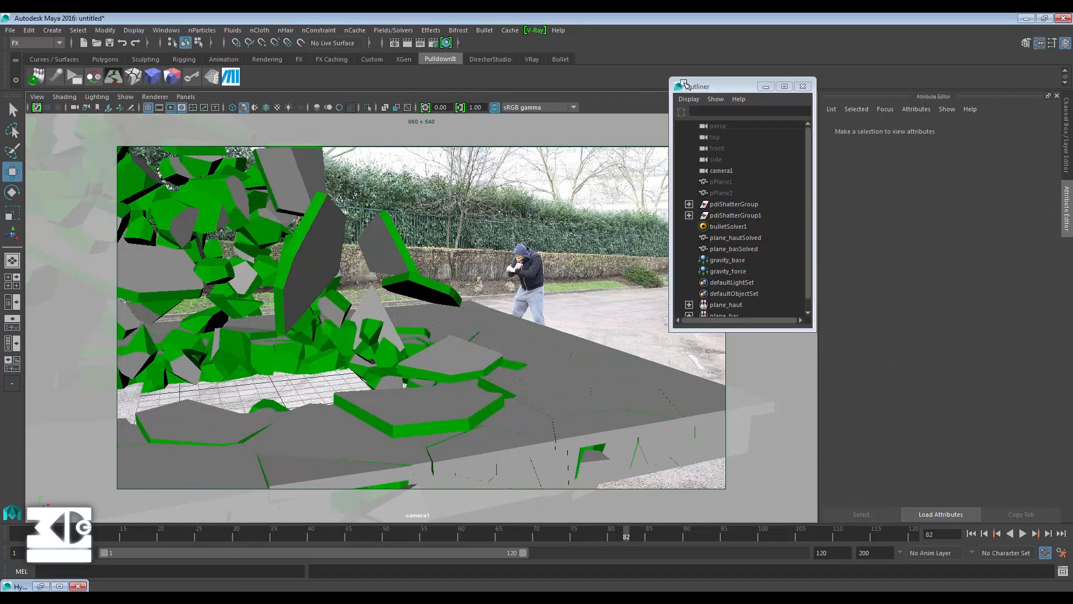
pyautogui.click(535, 30)
pyautogui.moveTo(568, 77)
pyautogui.click(693, 101)
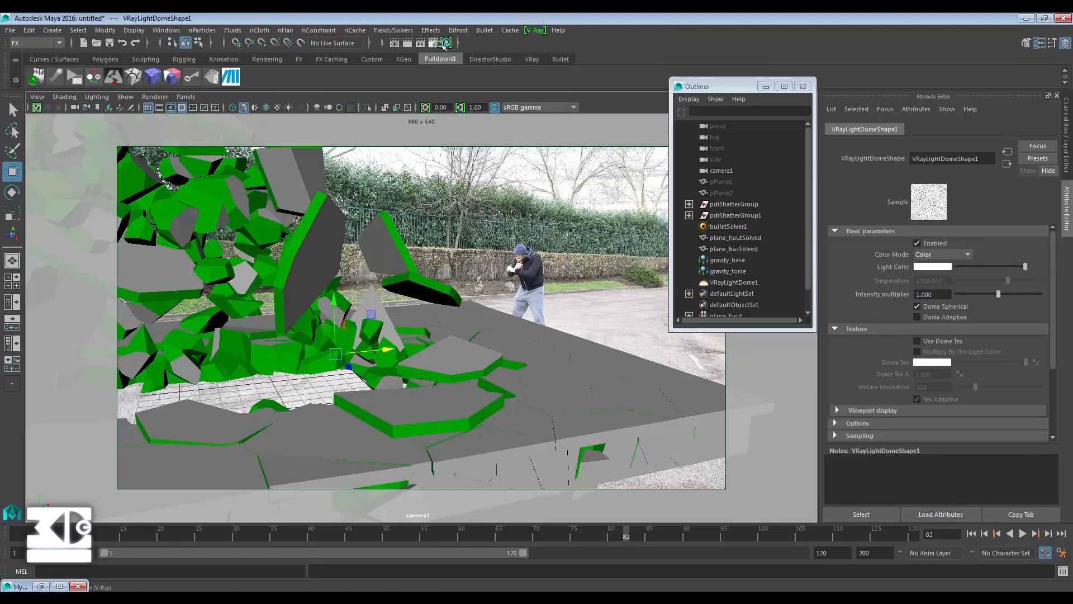
pyautogui.click(36, 107)
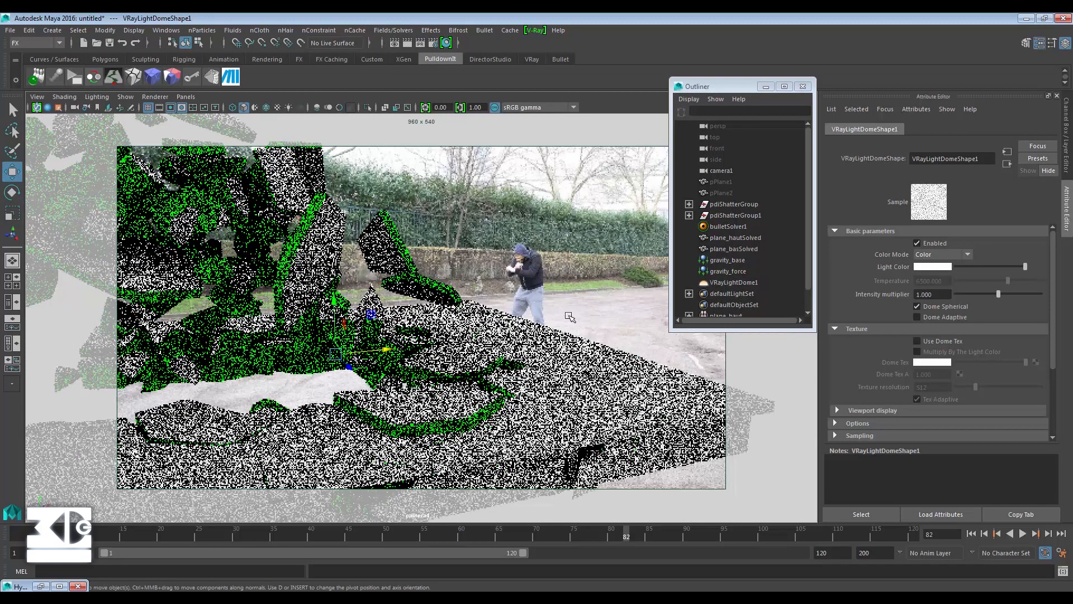
pyautogui.click(44, 106)
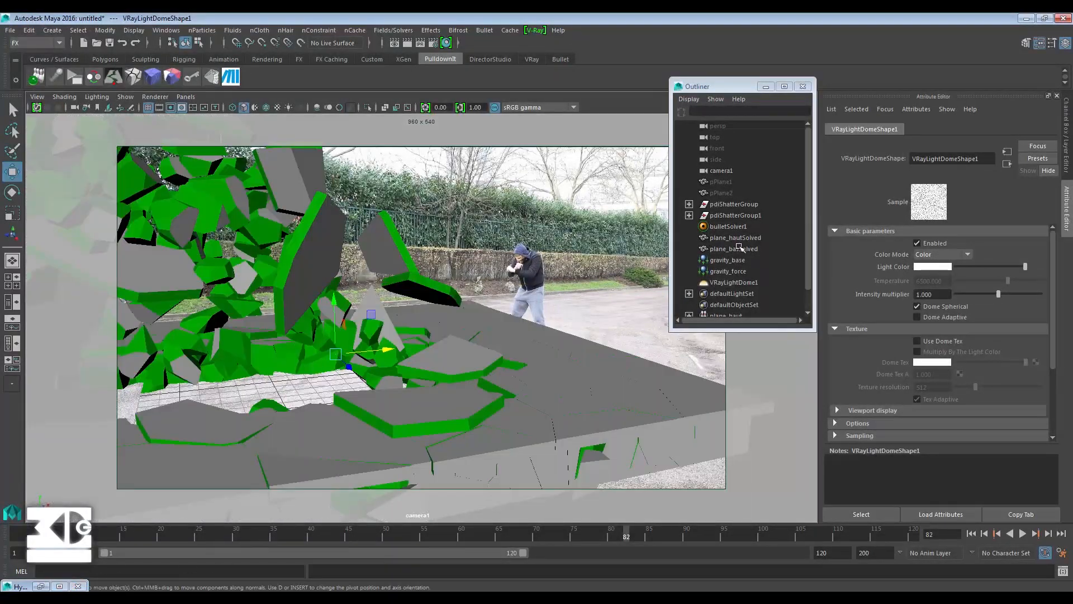
# - Graph the pdiCutMat0 and lambert1 materials with their shading groups in the Hypershade and arrange the nodes
pyautogui.click(67, 585)
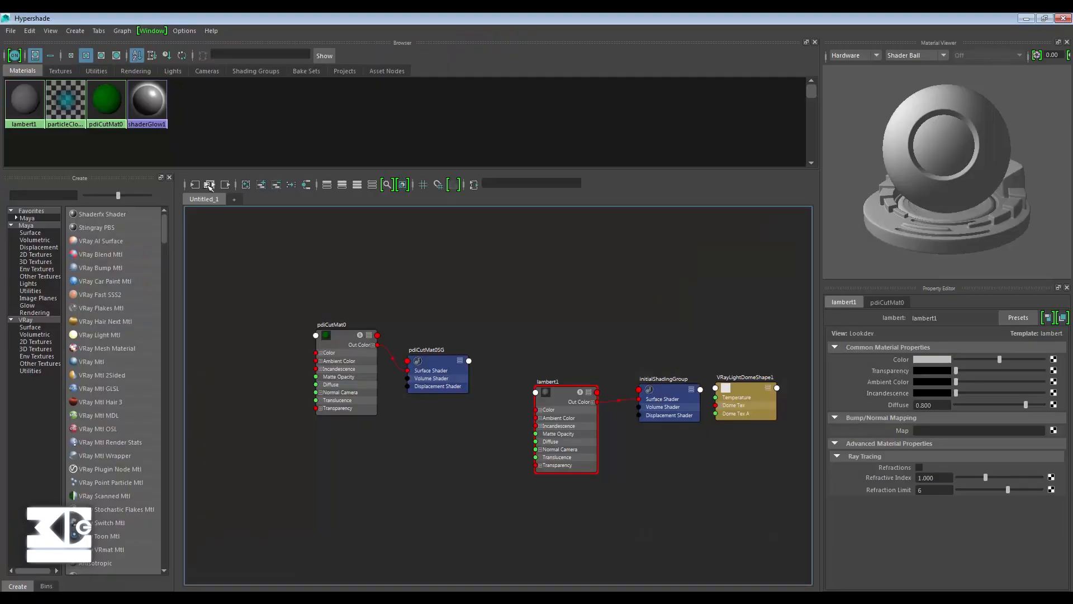
pyautogui.click(210, 186)
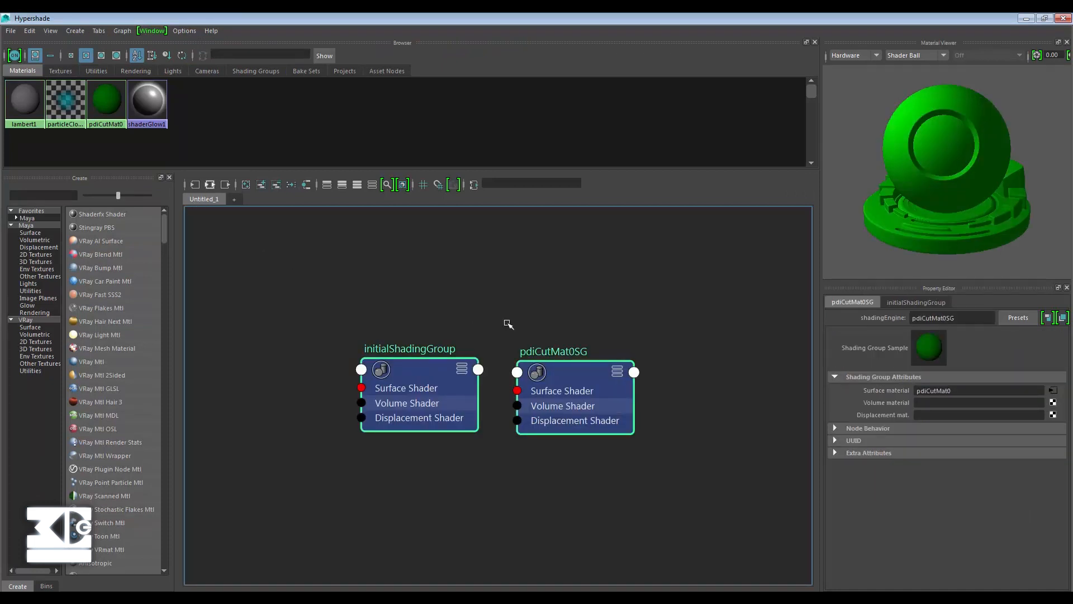
pyautogui.moveTo(287, 340); pyautogui.dragTo(290, 366)
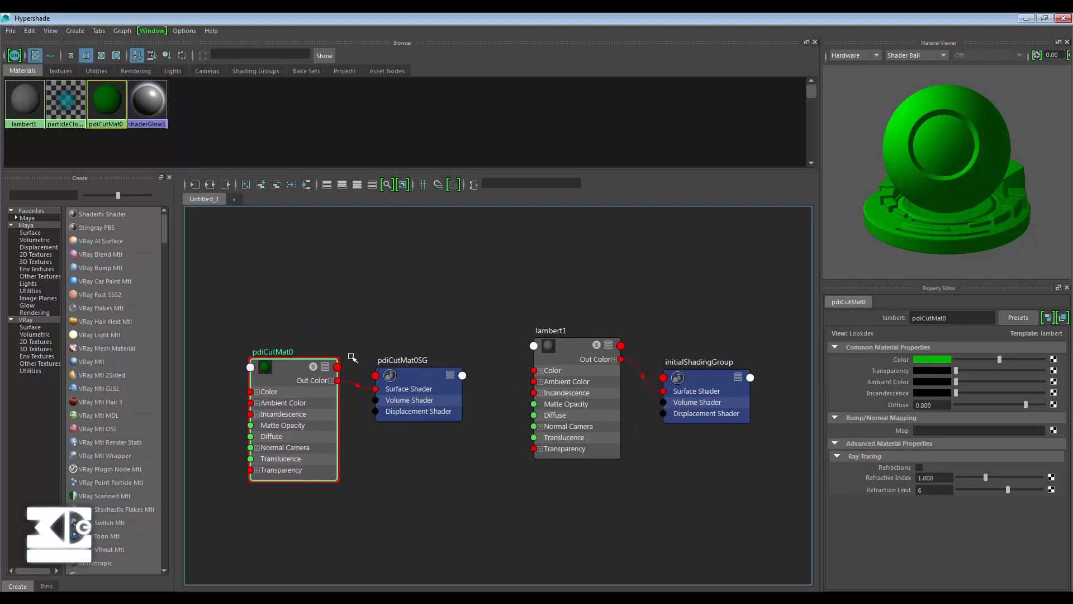
pyautogui.moveTo(584, 357); pyautogui.dragTo(582, 368)
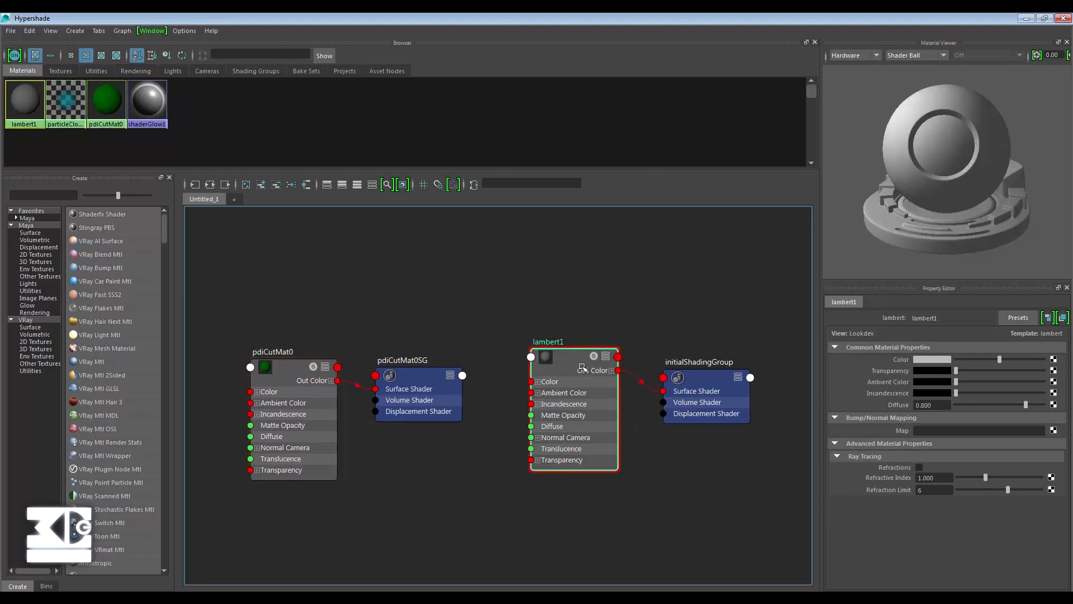
# - Map a file texture to lambert1's color and load energy_background_modif.tif from the ENERGY folder
pyautogui.click(1054, 360)
pyautogui.click(449, 506)
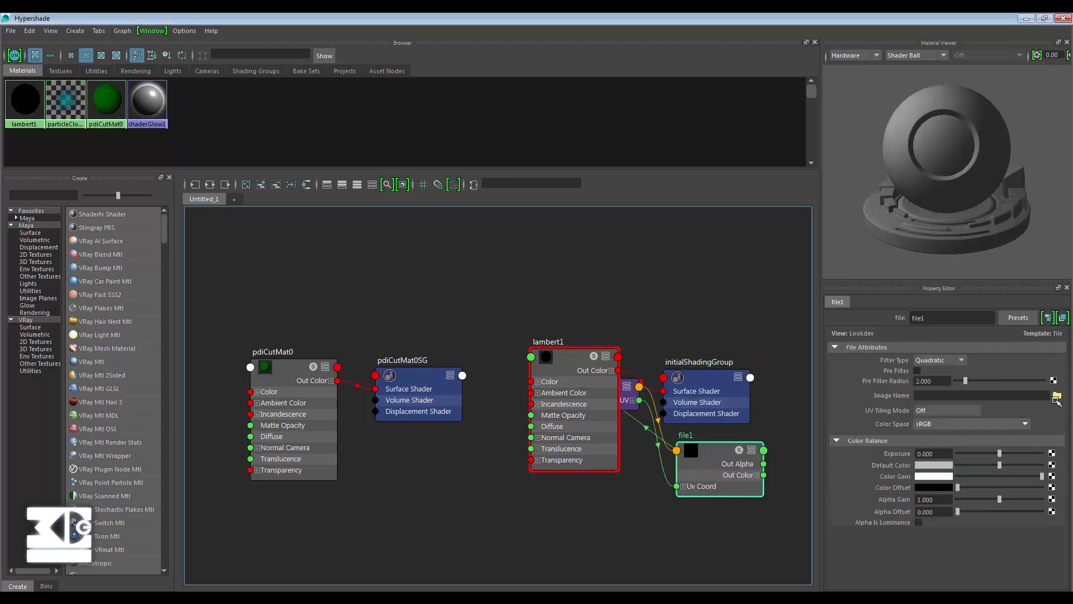
pyautogui.click(1057, 396)
pyautogui.click(617, 163)
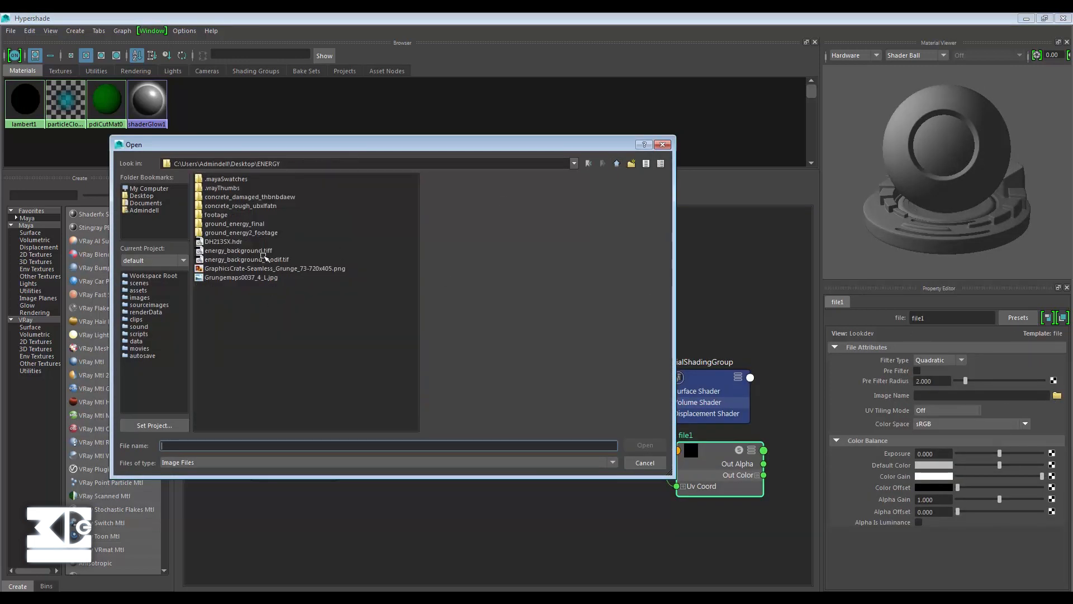
pyautogui.click(244, 259)
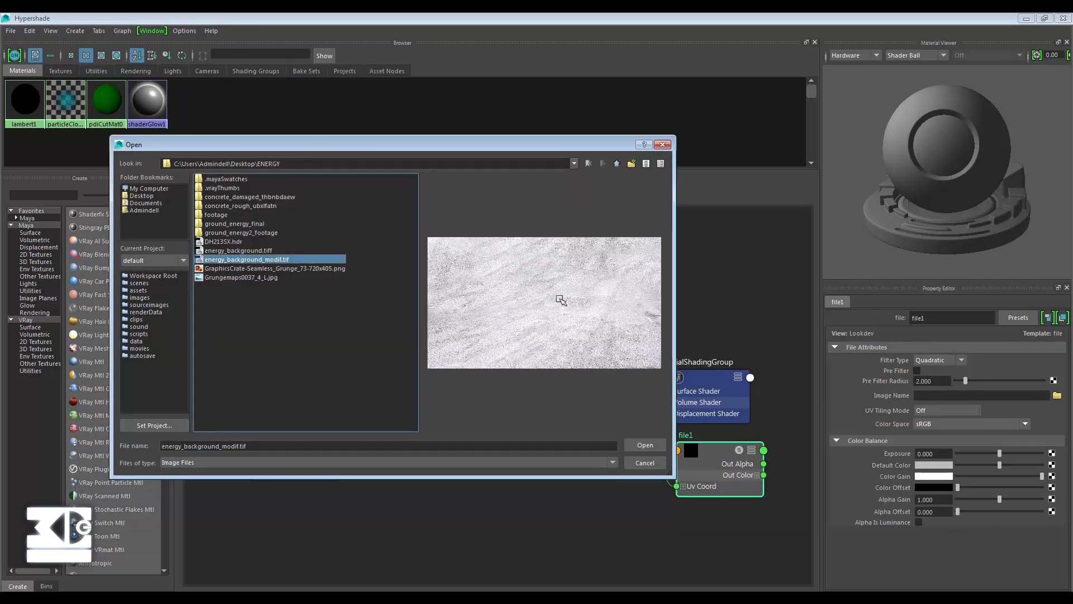
pyautogui.click(644, 445)
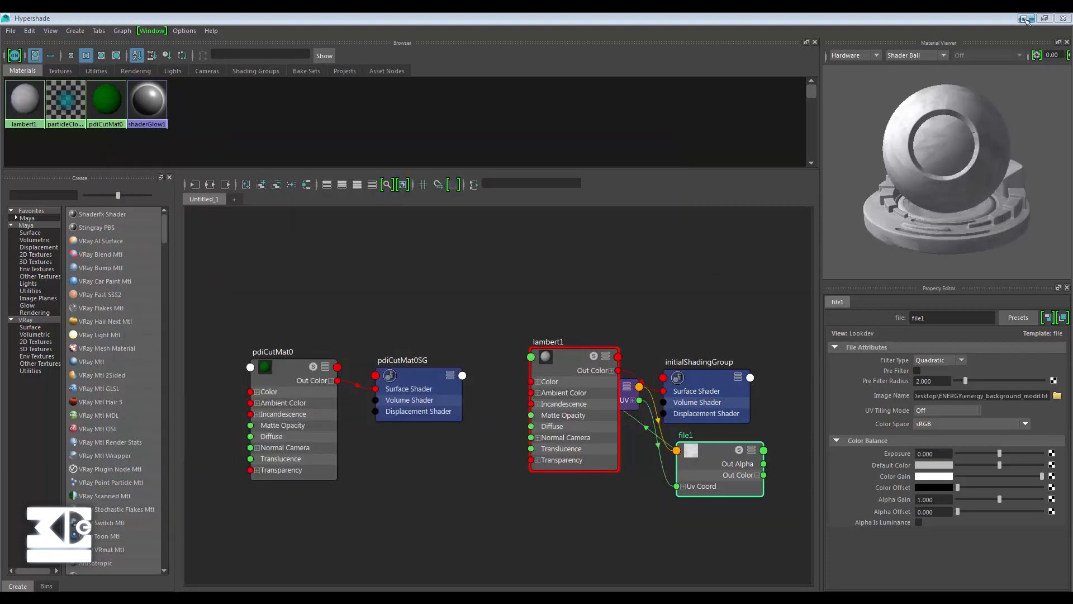
# - Run a short V-Ray preview render of the textured ground in the camera view, then stop it
pyautogui.click(1025, 18)
pyautogui.click(35, 107)
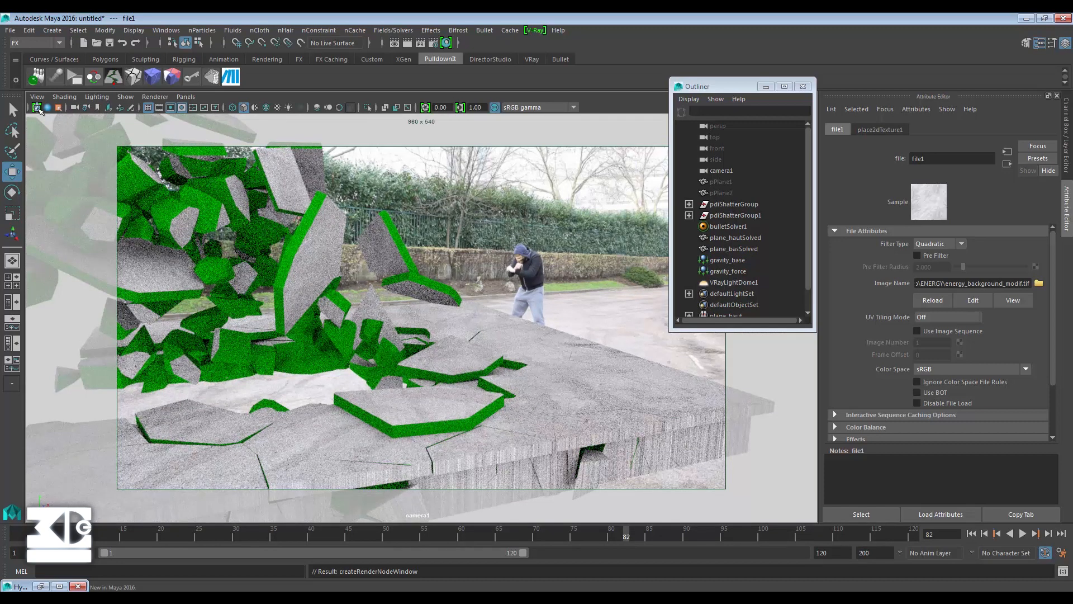
pyautogui.click(38, 108)
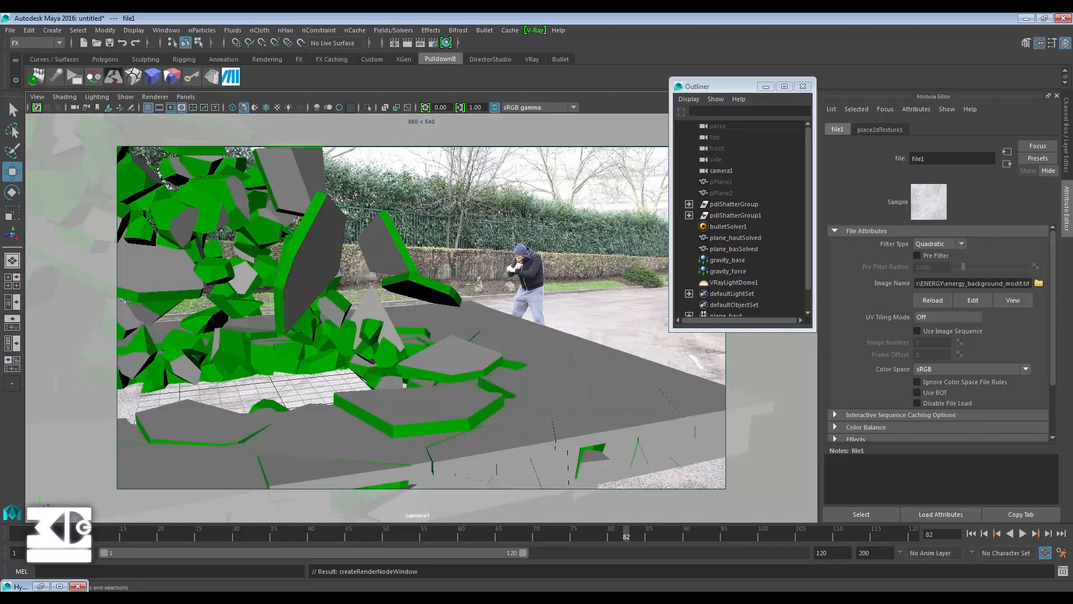
# - Move lambert1's nodes apart from pdiCutMat0's in the Hypershade and graph lambert1's input and output connections
pyautogui.click(41, 586)
pyautogui.moveTo(278, 375); pyautogui.dragTo(268, 427)
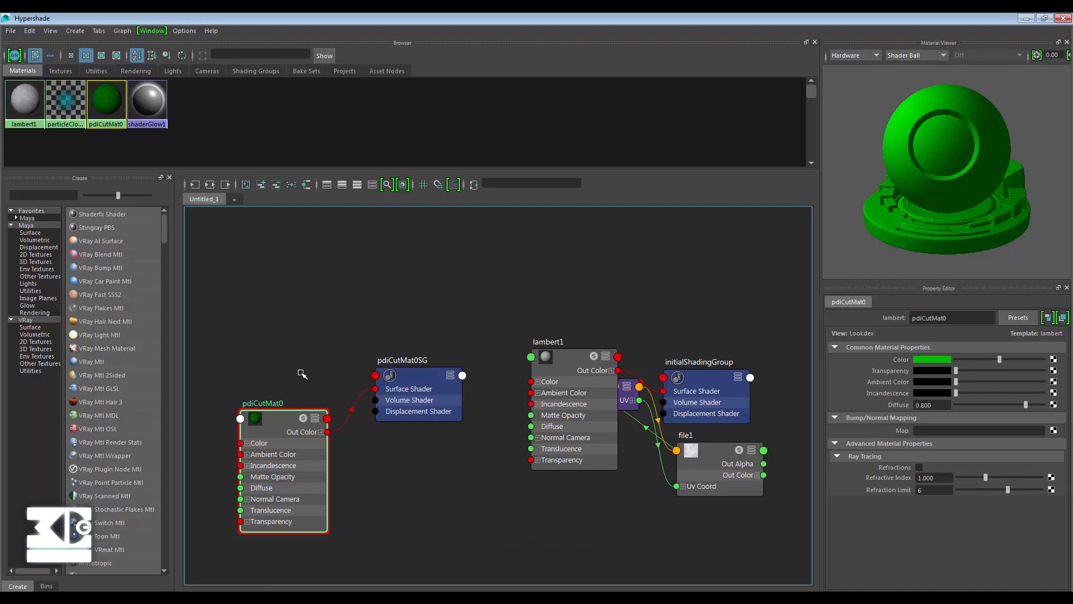
pyautogui.scroll(-1, 389, 326)
pyautogui.moveTo(482, 316); pyautogui.dragTo(611, 373)
pyautogui.moveTo(634, 358); pyautogui.dragTo(723, 270)
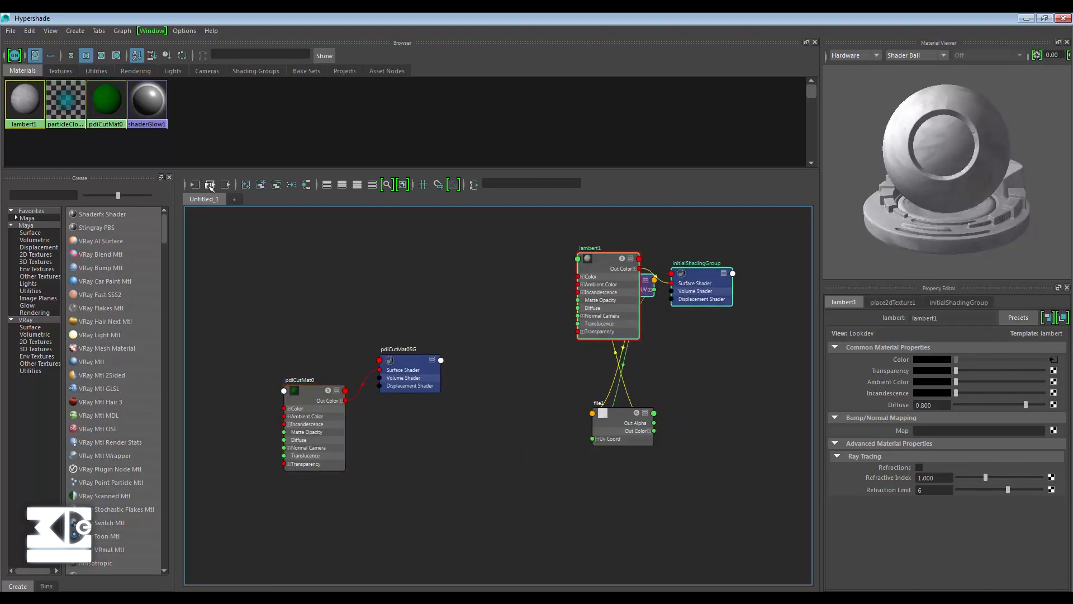
pyautogui.click(209, 185)
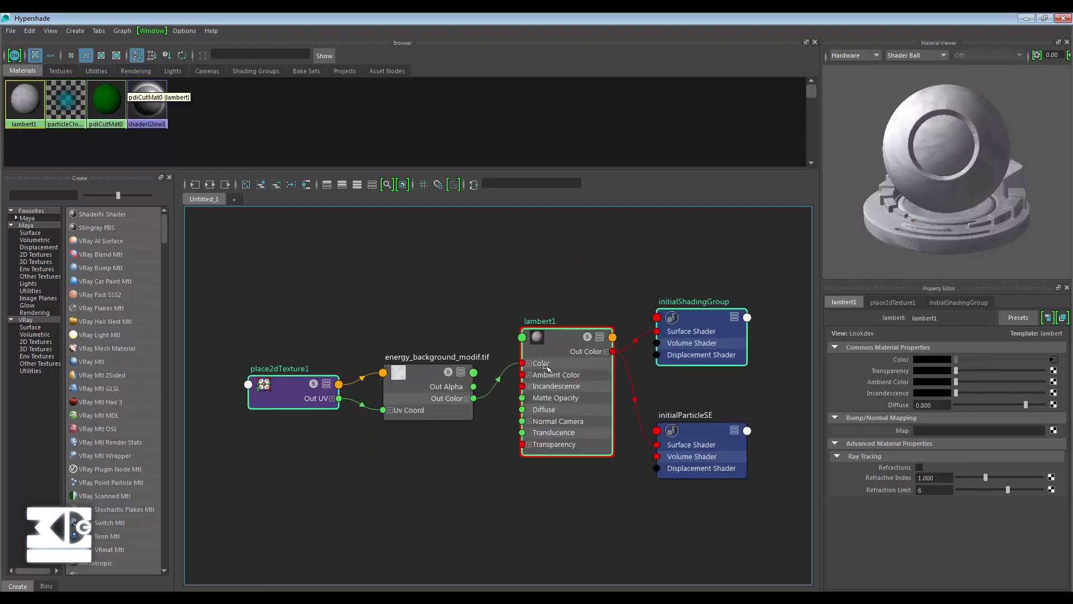
pyautogui.scroll(-3, 506, 306)
# - Graph pdiCutMat0's connections in the Hypershade and add a Solid Fractal 3D texture beside it
pyautogui.click(118, 112)
pyautogui.click(210, 185)
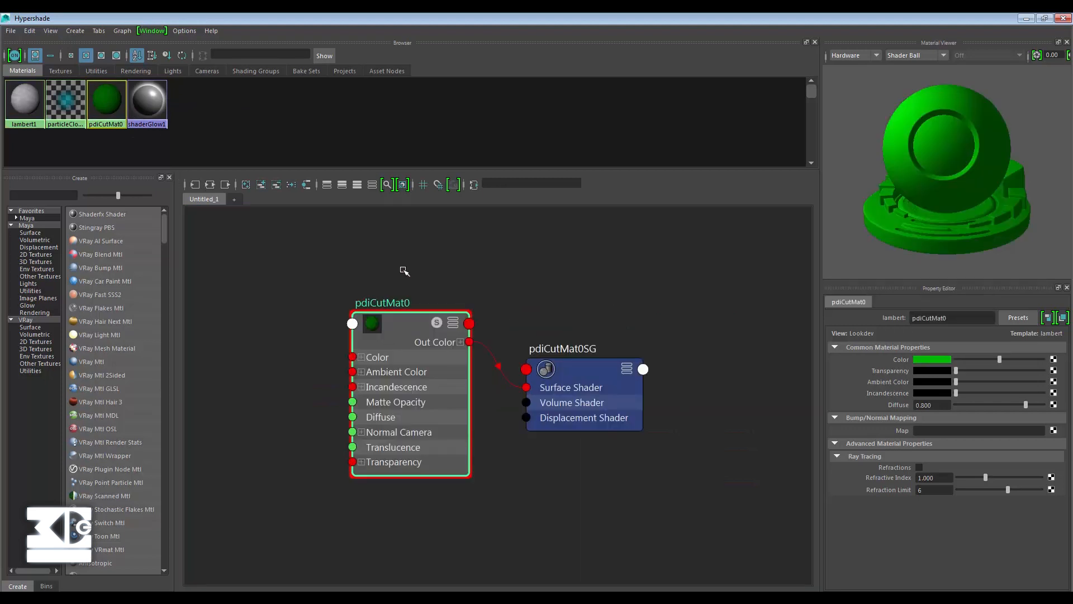
pyautogui.click(274, 359)
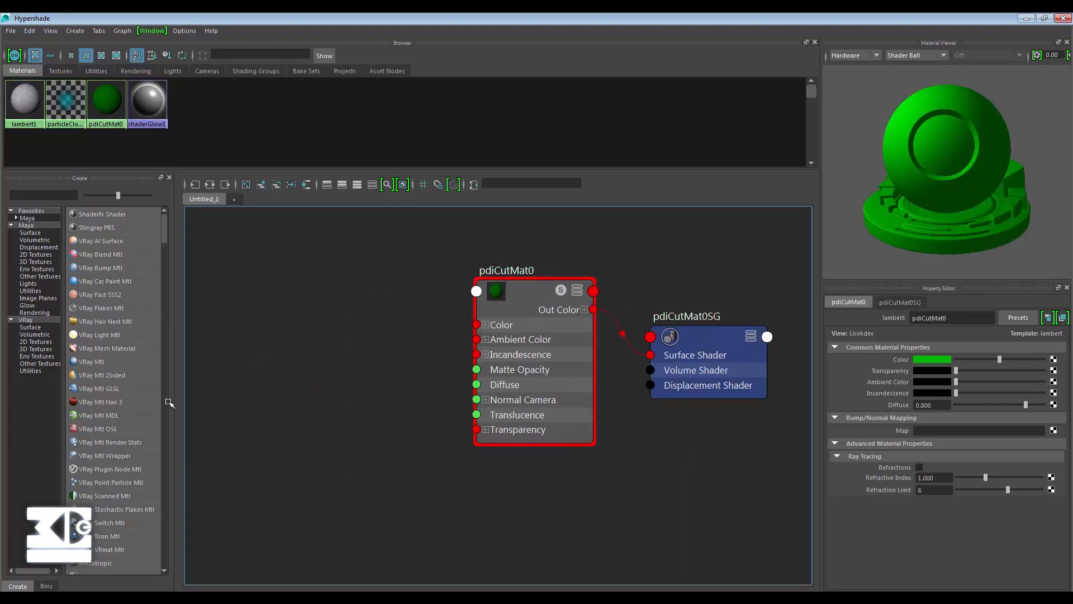
pyautogui.click(36, 262)
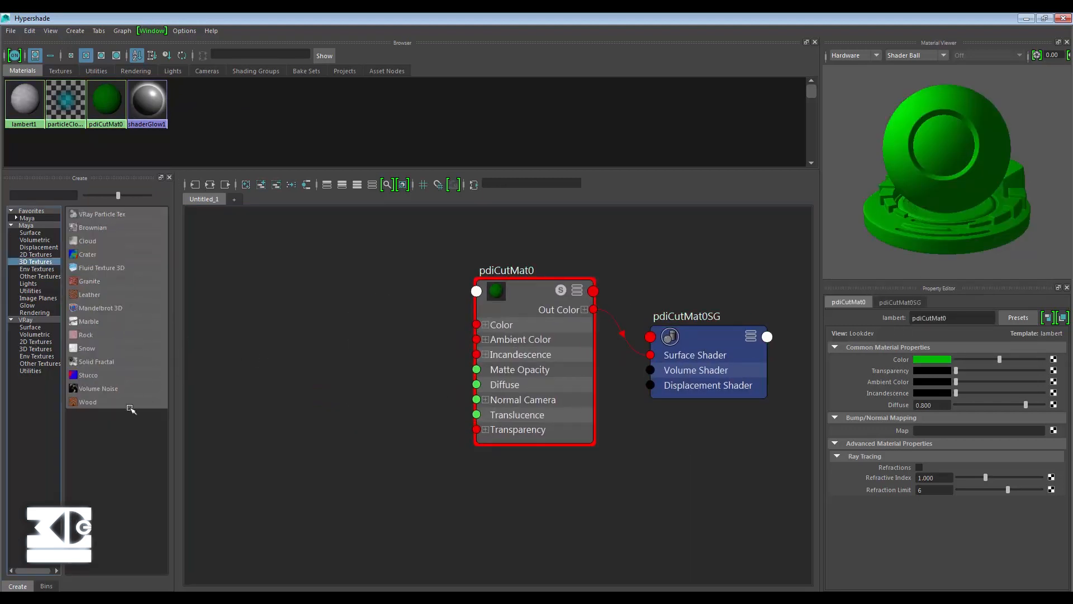
pyautogui.click(102, 363)
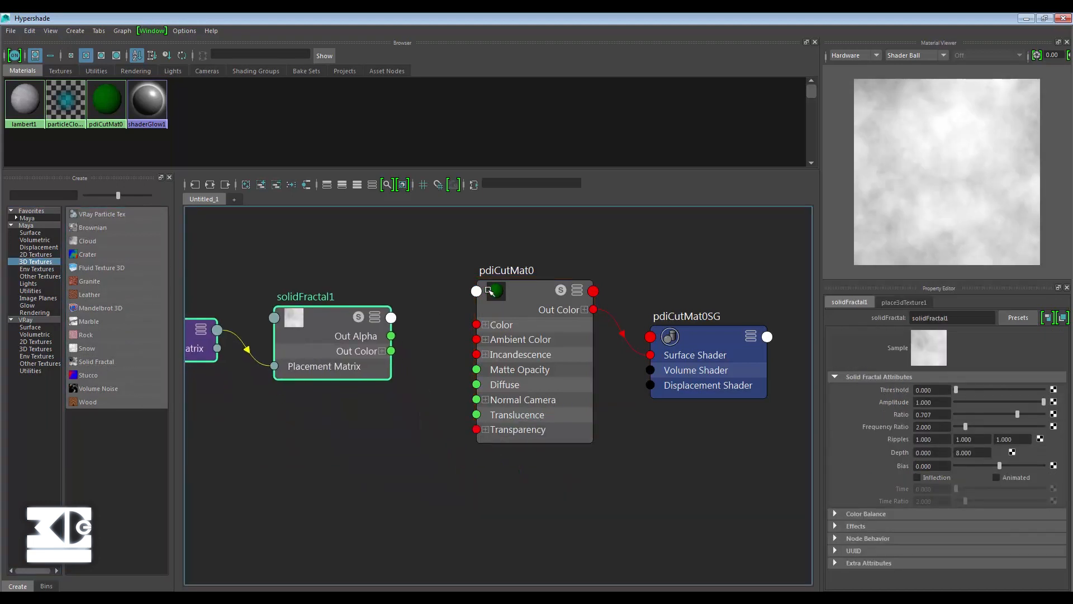
# - Connect the Solid Fractal texture to pdiCutMat0's bump map and rearrange the material and bump nodes
pyautogui.click(520, 298)
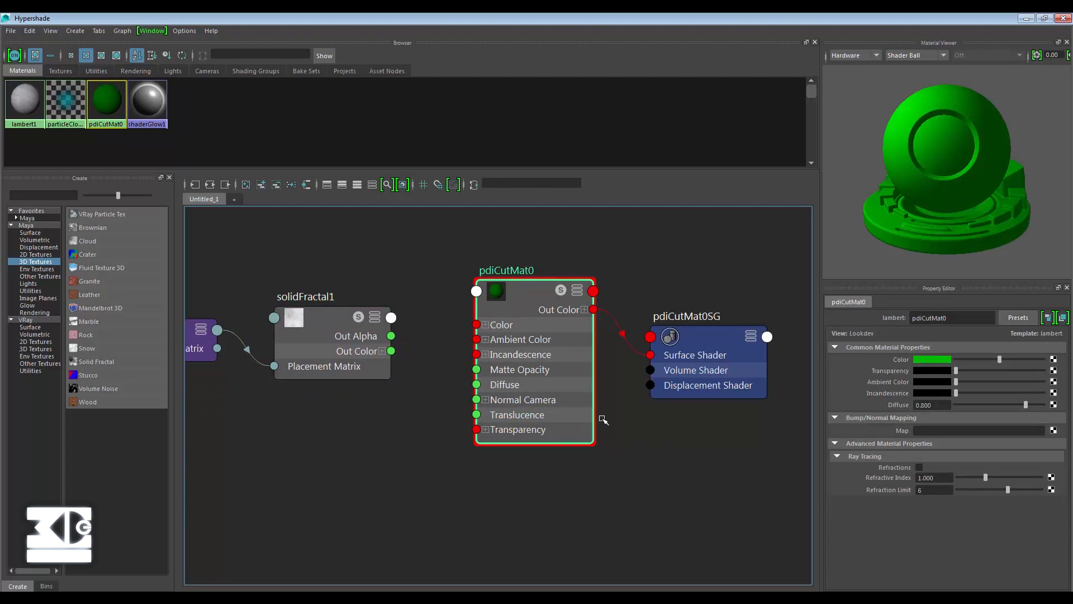
pyautogui.scroll(2, 369, 346)
pyautogui.moveTo(893, 420); pyautogui.dragTo(912, 431, button='middle')
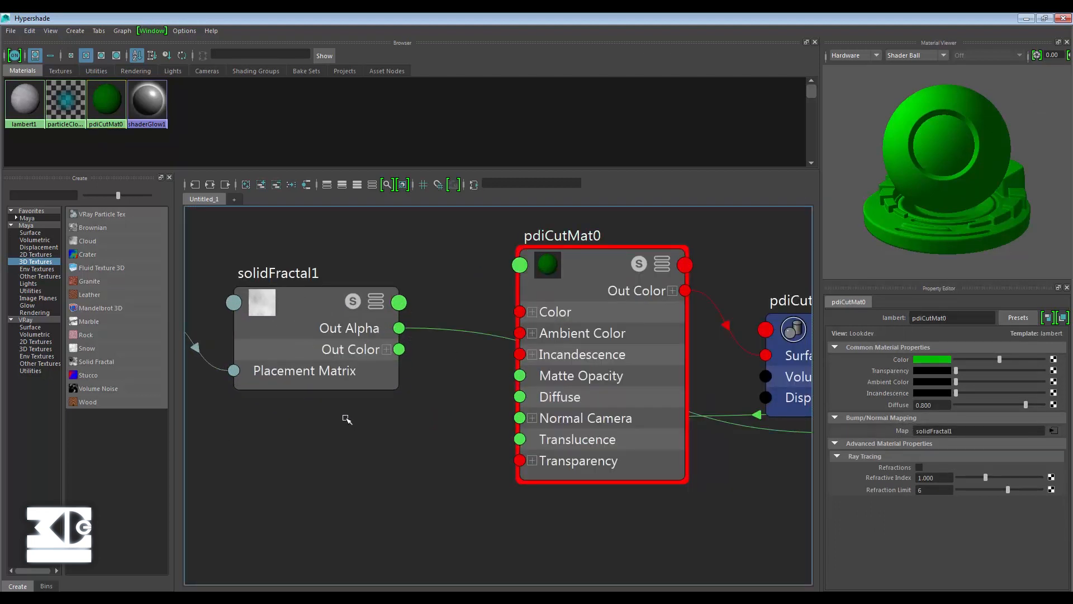
pyautogui.scroll(-5, 346, 418)
pyautogui.moveTo(410, 379); pyautogui.dragTo(402, 330)
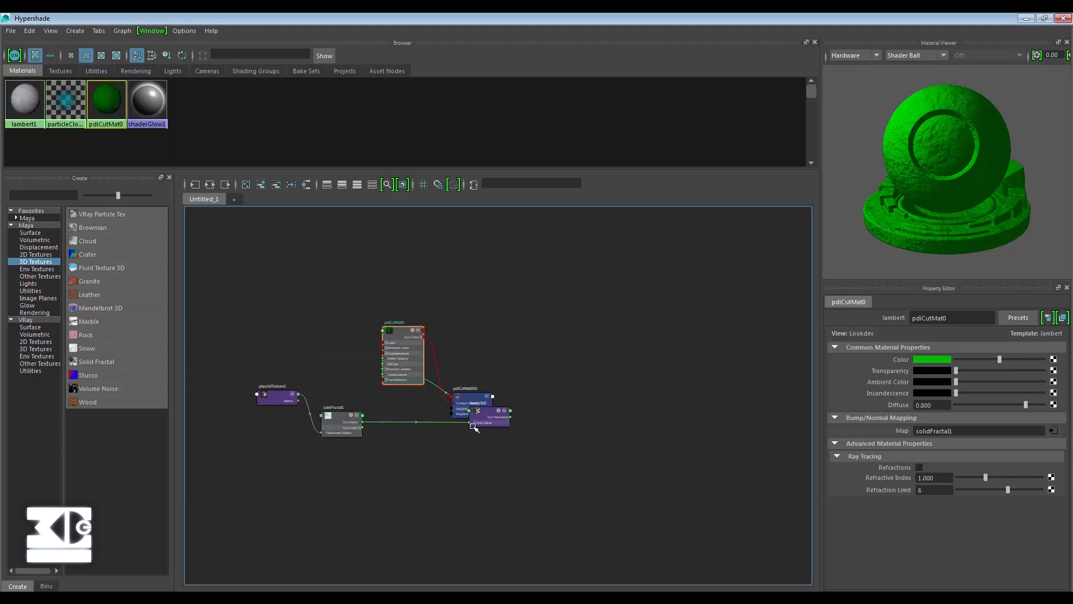
pyautogui.moveTo(484, 419); pyautogui.dragTo(320, 355)
# - Set pdiCutMat0's color to neutral grey and run a short V-Ray preview render in the camera view
pyautogui.click(396, 334)
pyautogui.click(923, 361)
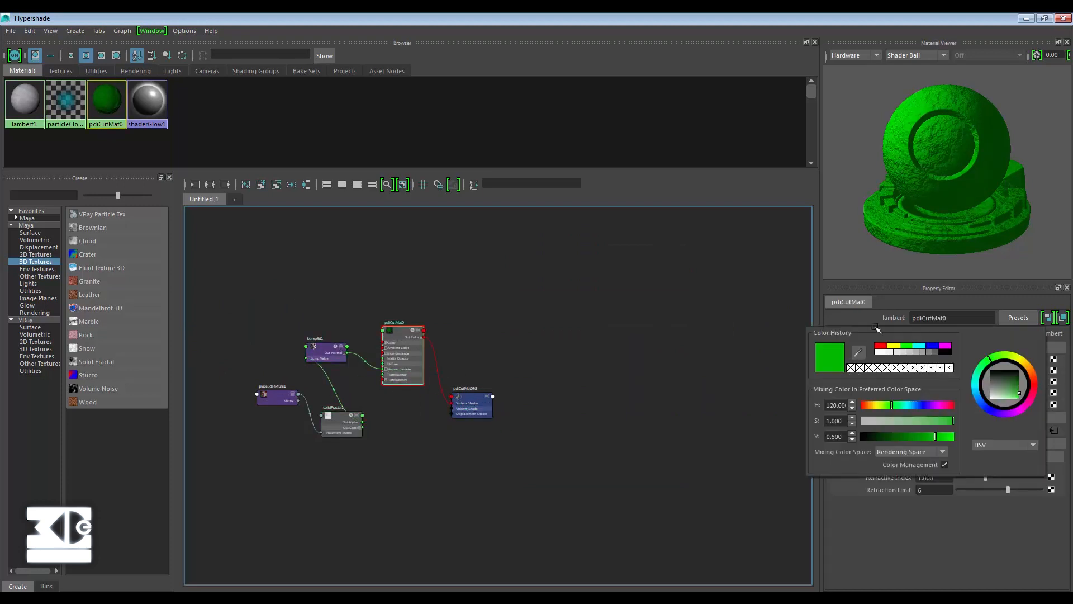
pyautogui.click(945, 359)
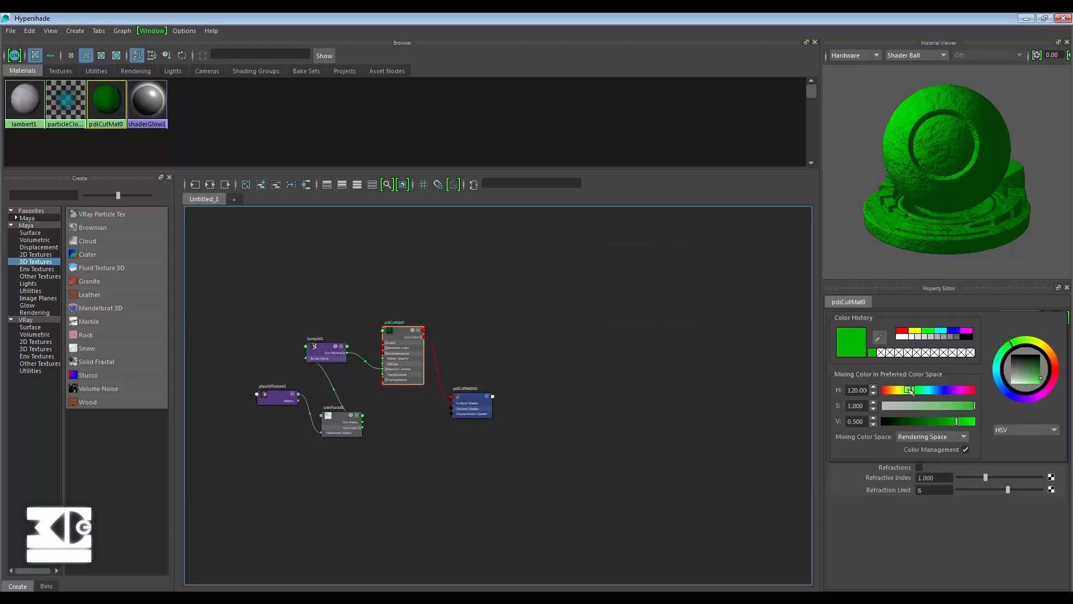
pyautogui.click(953, 338)
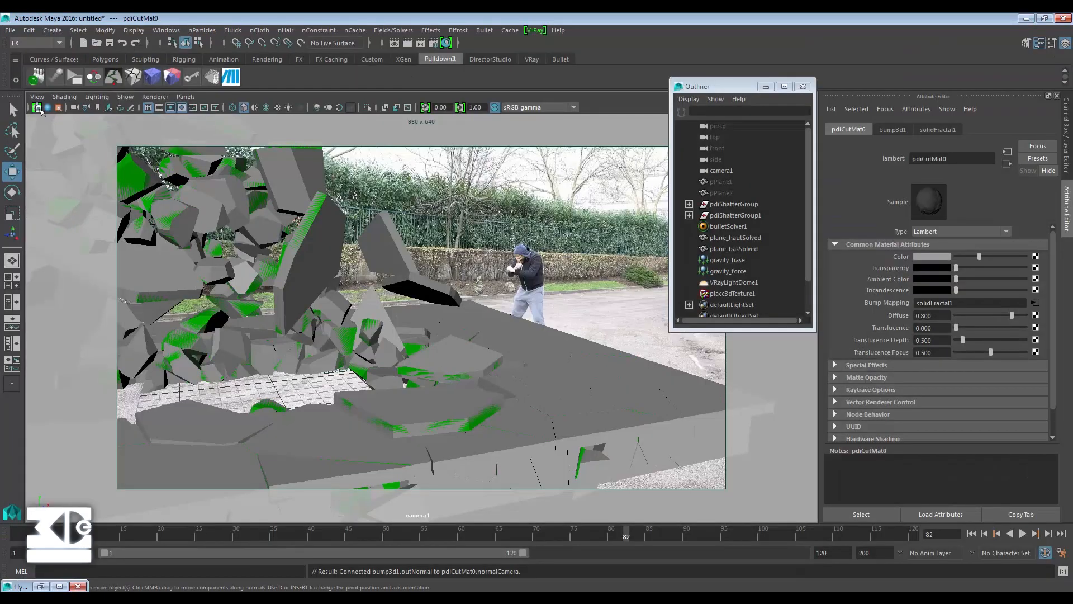
pyautogui.click(36, 107)
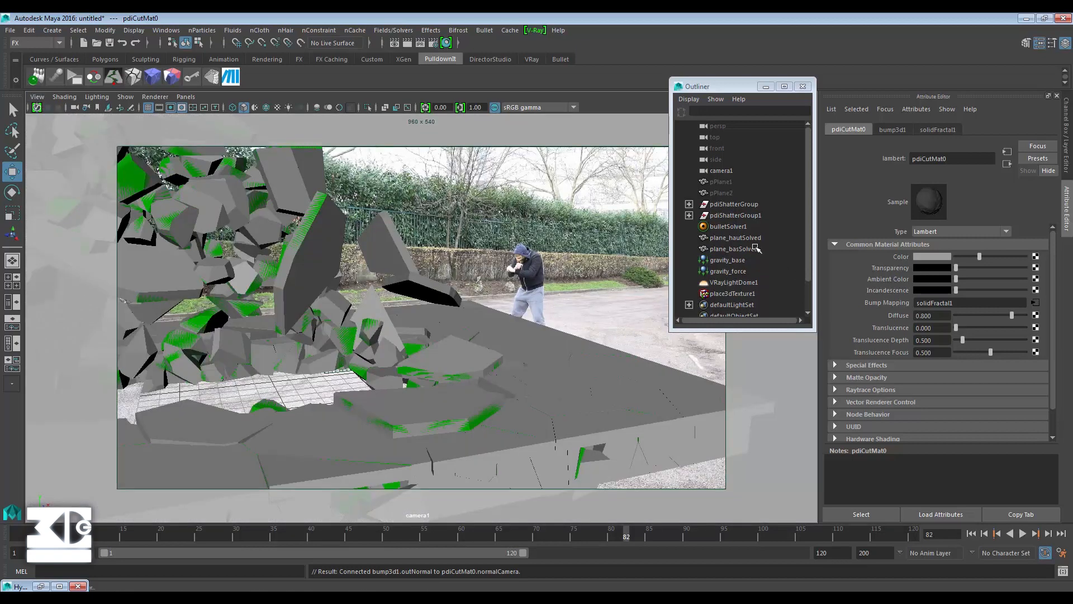
# - Assign a new VRay Mtl to plane_basSolved and name the material rock
pyautogui.click(755, 248)
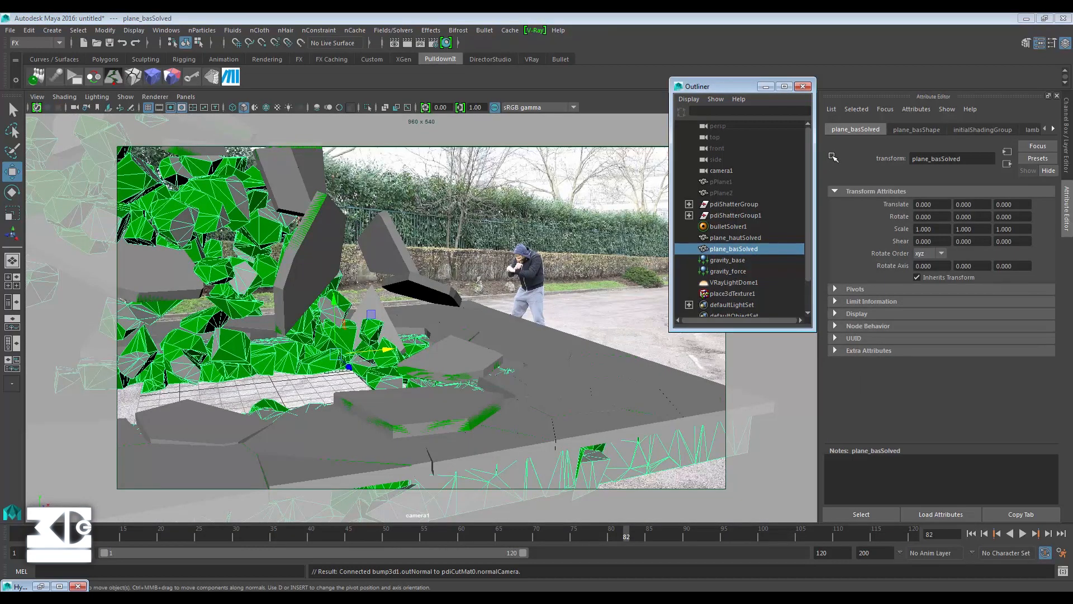
pyautogui.moveTo(646, 458); pyautogui.dragTo(643, 471, button='right')
pyautogui.click(392, 305)
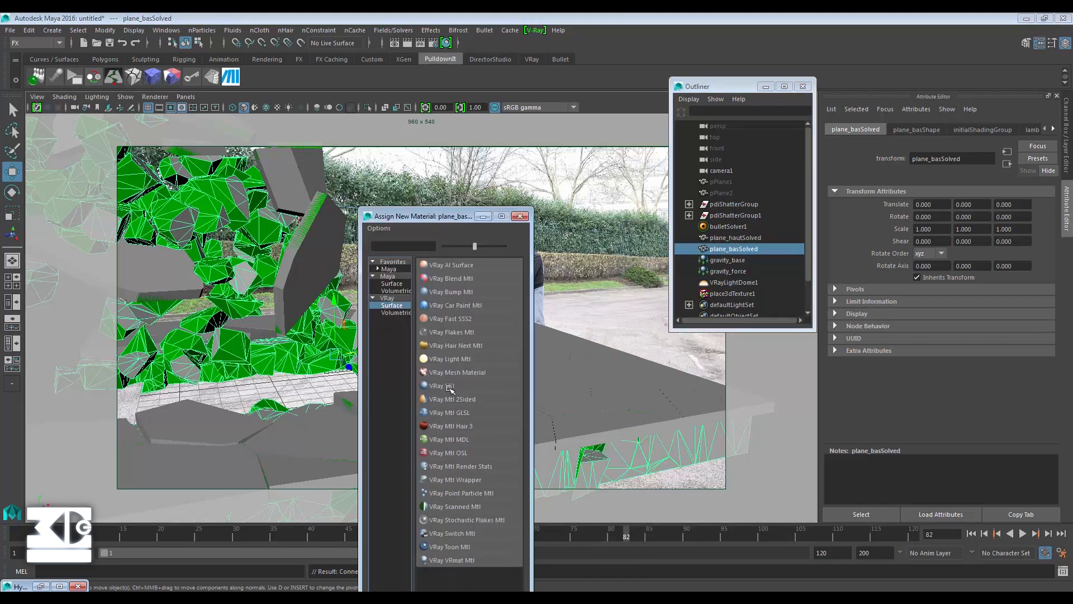
pyautogui.click(450, 386)
pyautogui.doubleClick(928, 158)
pyautogui.write('rock')
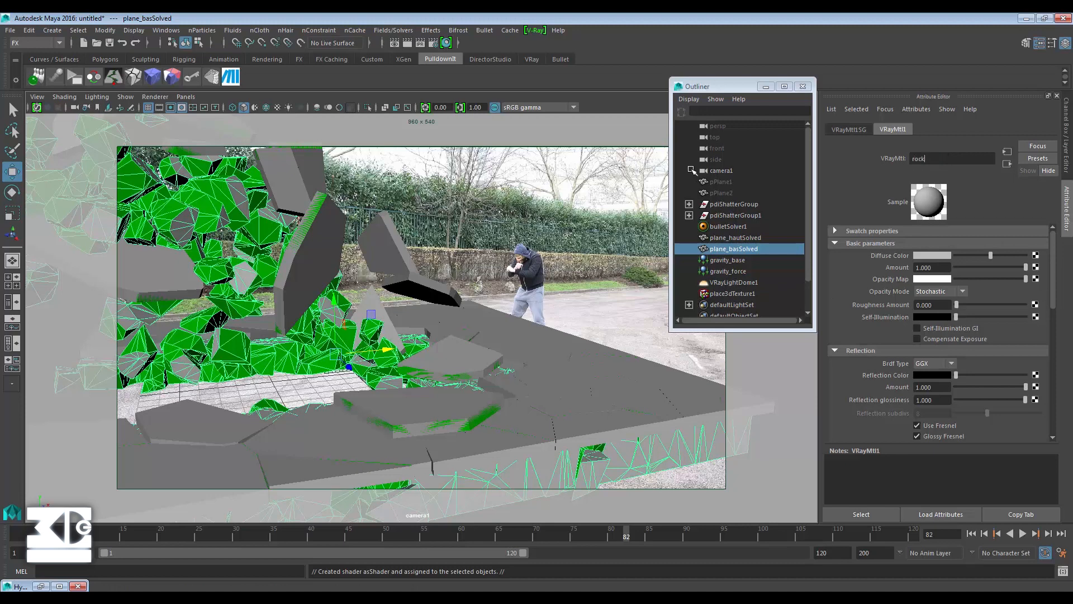
pyautogui.press('Return')
# - Set the rock material's diffuse color to brown with hue 18.462 and saturation about 0.78
pyautogui.click(944, 255)
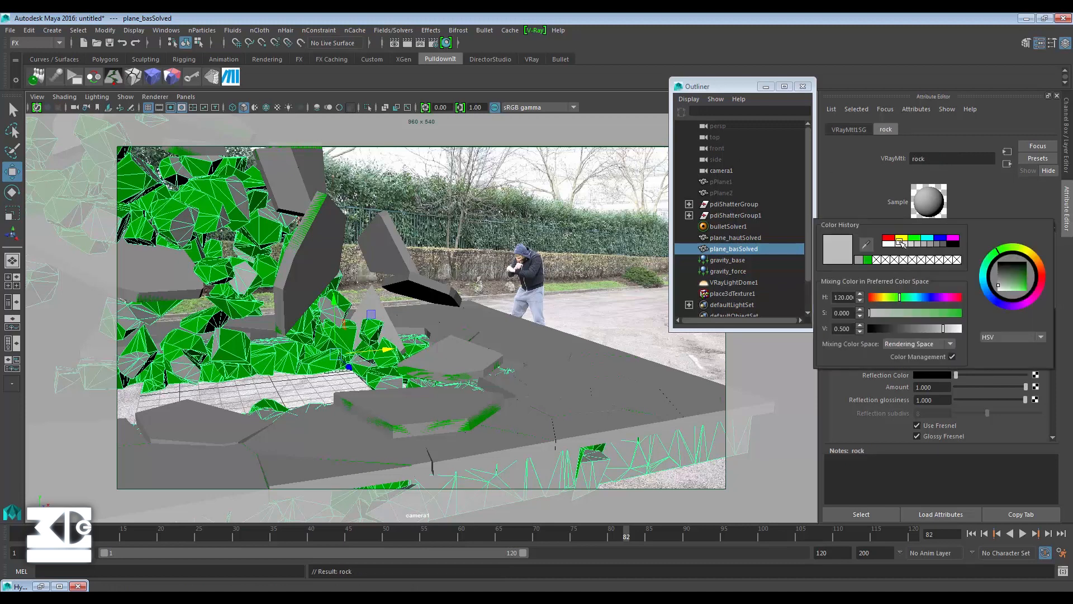
pyautogui.click(873, 297)
pyautogui.moveTo(873, 313); pyautogui.dragTo(944, 314)
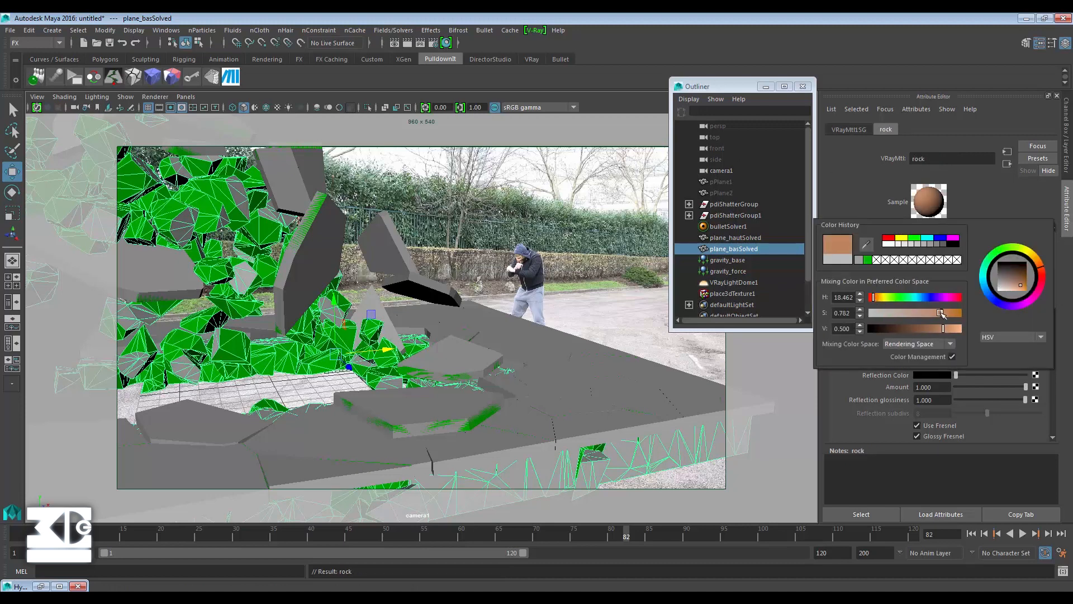
# - Map a Solid Fractal 3D texture to the bump map of the rock material
pyautogui.scroll(-10, 922, 358)
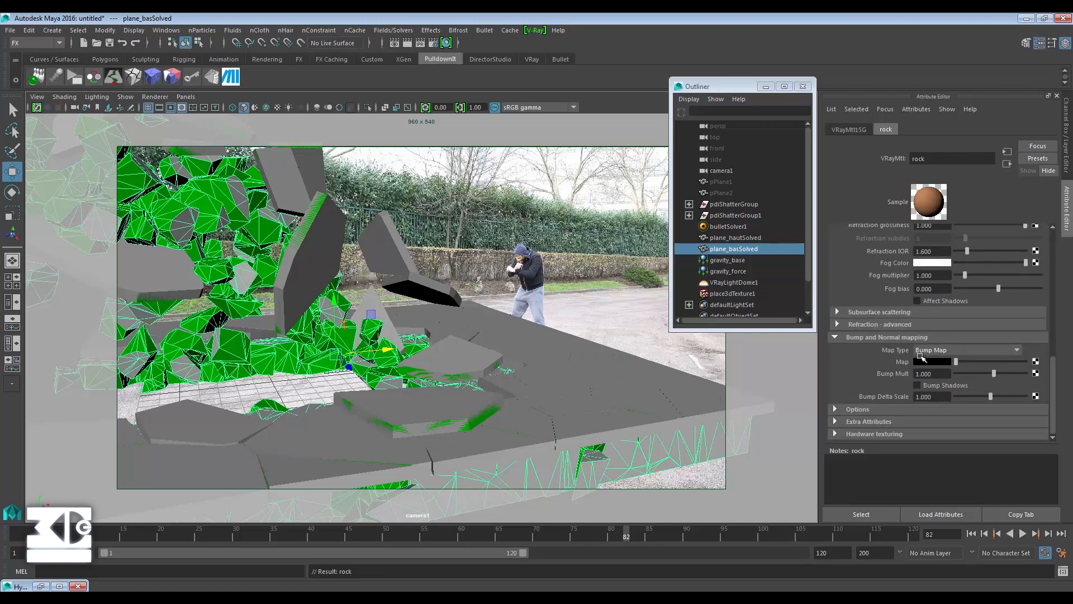
pyautogui.click(1036, 362)
pyautogui.click(401, 313)
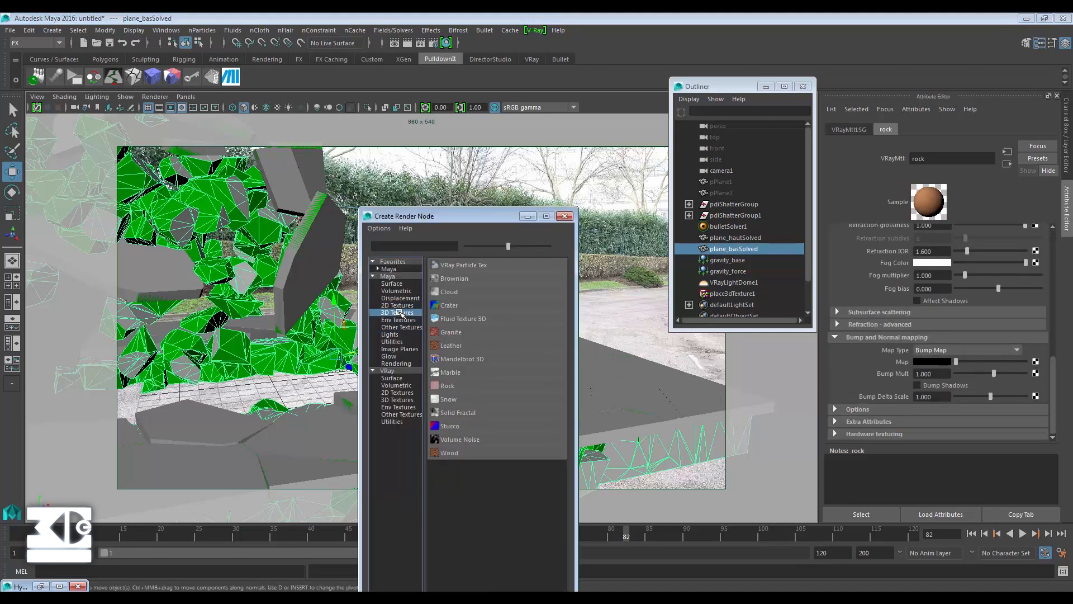
pyautogui.click(457, 413)
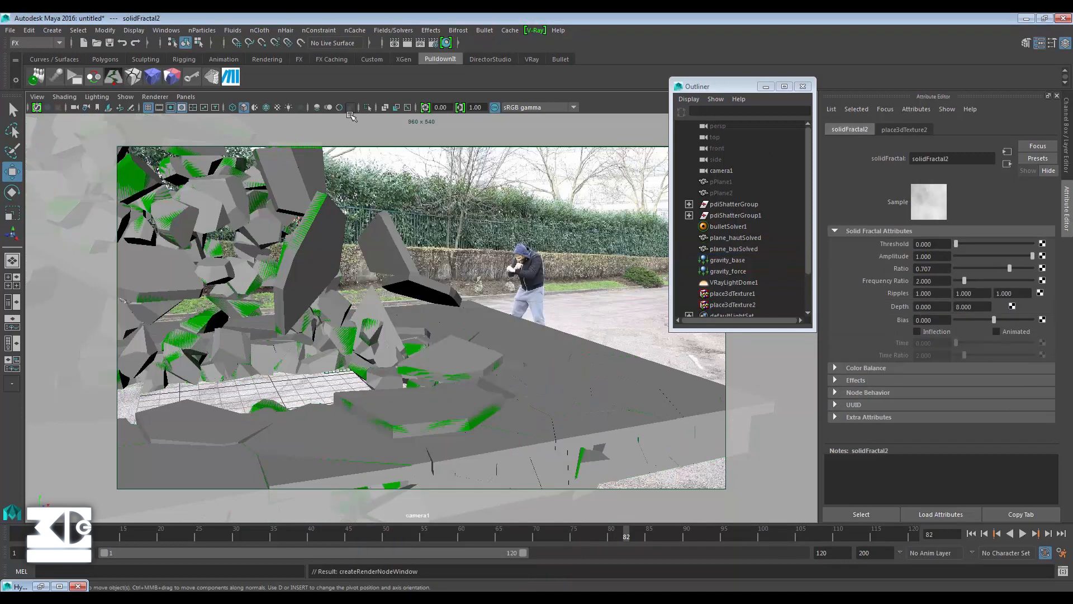
# - Render the camera view in the V-Ray frame buffer, examine the rock and concrete pieces up close, and close the render
pyautogui.click(536, 30)
pyautogui.click(564, 63)
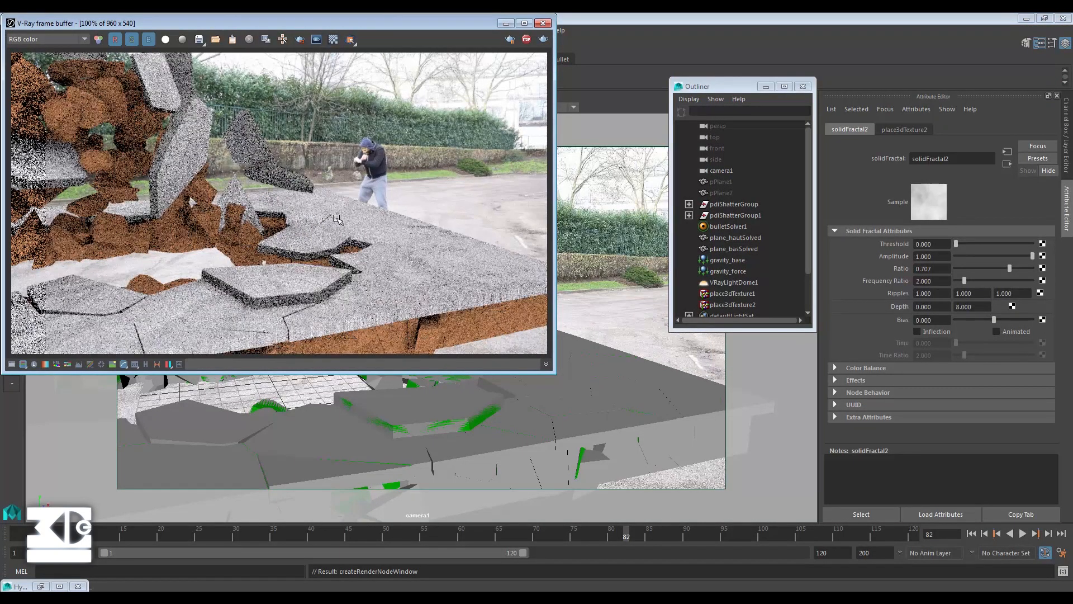
pyautogui.scroll(1, 101, 123)
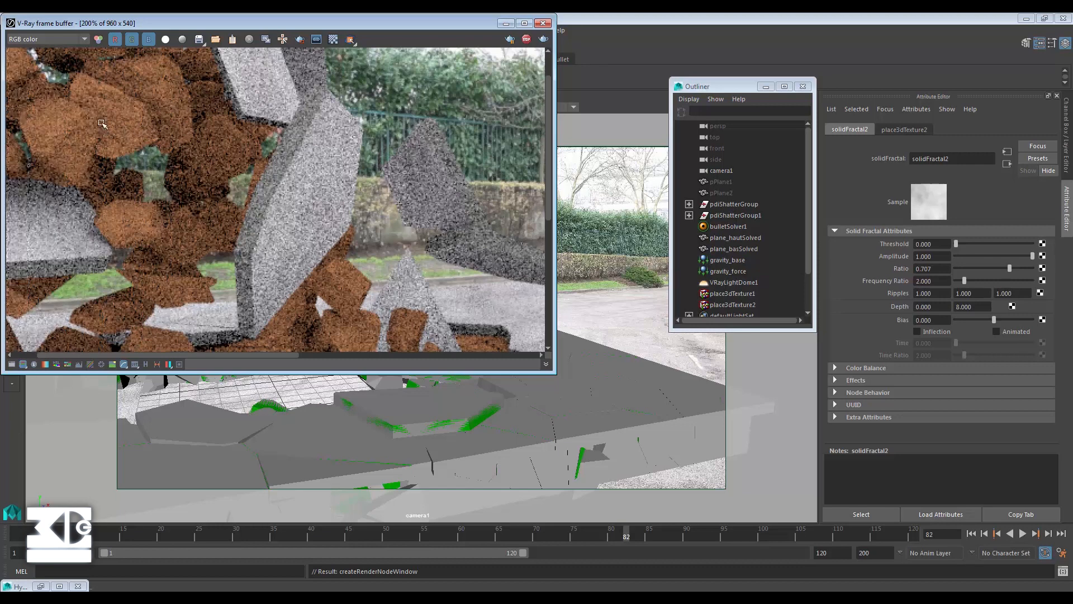
pyautogui.scroll(-1, 274, 201)
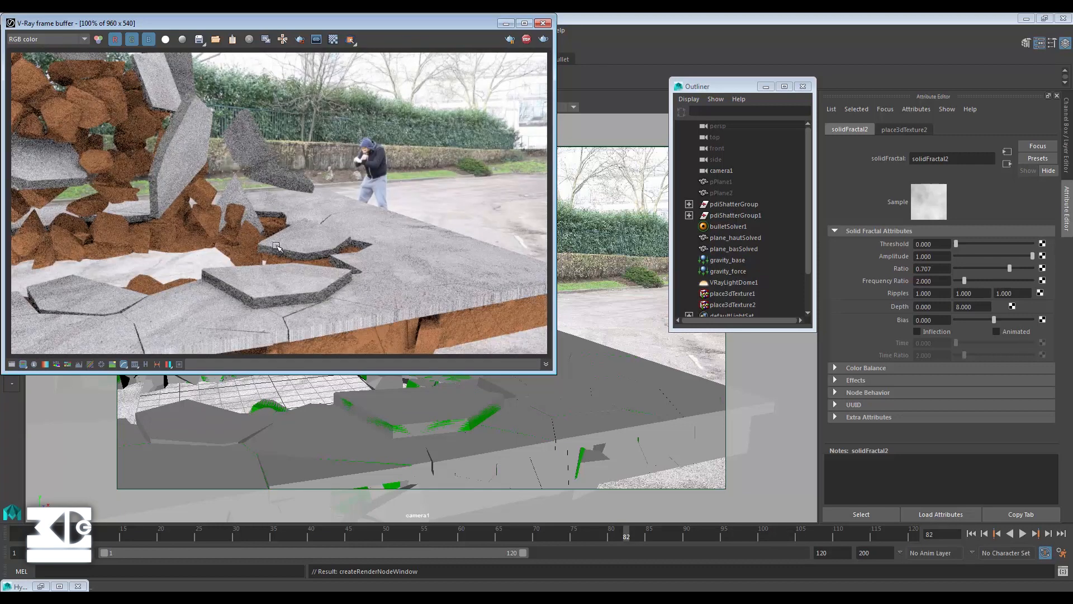
pyautogui.scroll(1, 183, 241)
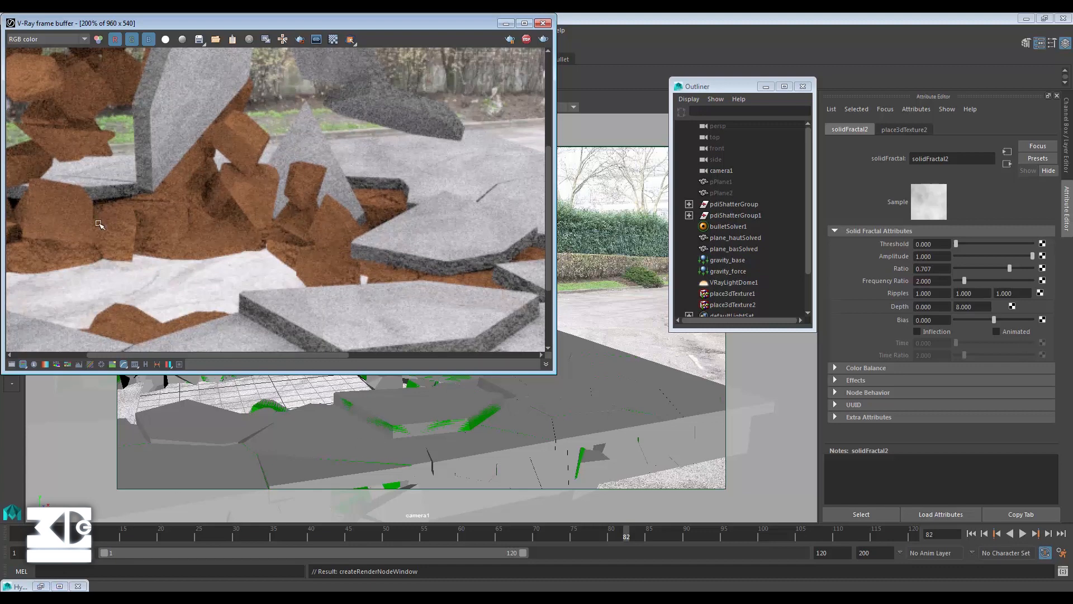
pyautogui.scroll(-1, 225, 219)
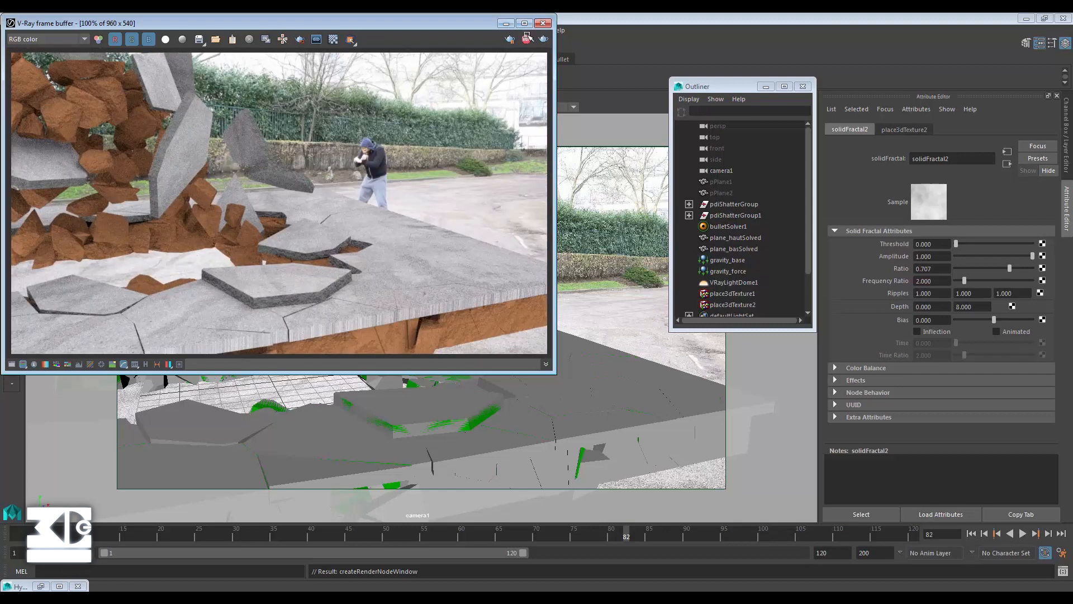
pyautogui.click(541, 23)
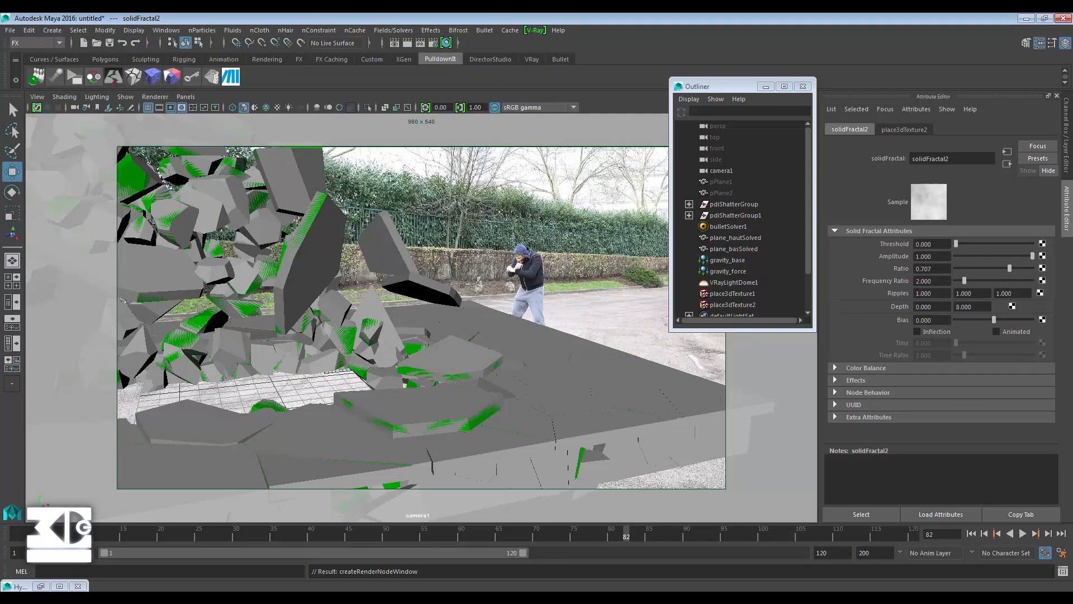
pyautogui.click(802, 353)
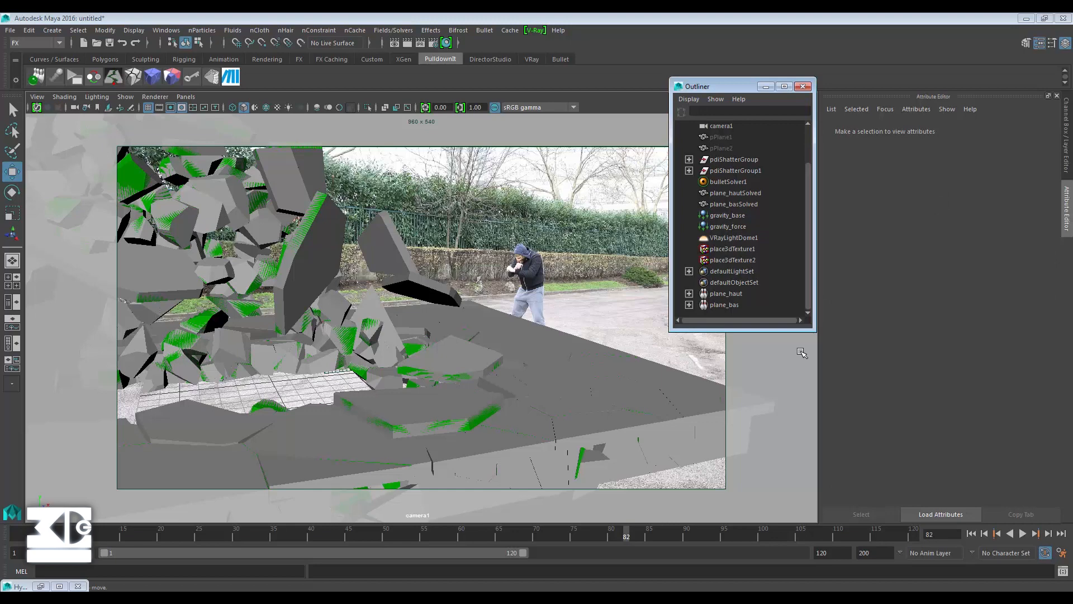
# - Try to export bulletSolver1, plane_haut, plane_bas, gravity_base and gravity_force to an Alembic file named ground_force_tuto
pyautogui.click(745, 181)
pyautogui.keyDown('ctrl'); pyautogui.click(752, 304); pyautogui.keyUp('ctrl')
pyautogui.keyDown('ctrl'); pyautogui.click(737, 292); pyautogui.keyUp('ctrl')
pyautogui.keyDown('ctrl'); pyautogui.click(745, 227); pyautogui.keyUp('ctrl')
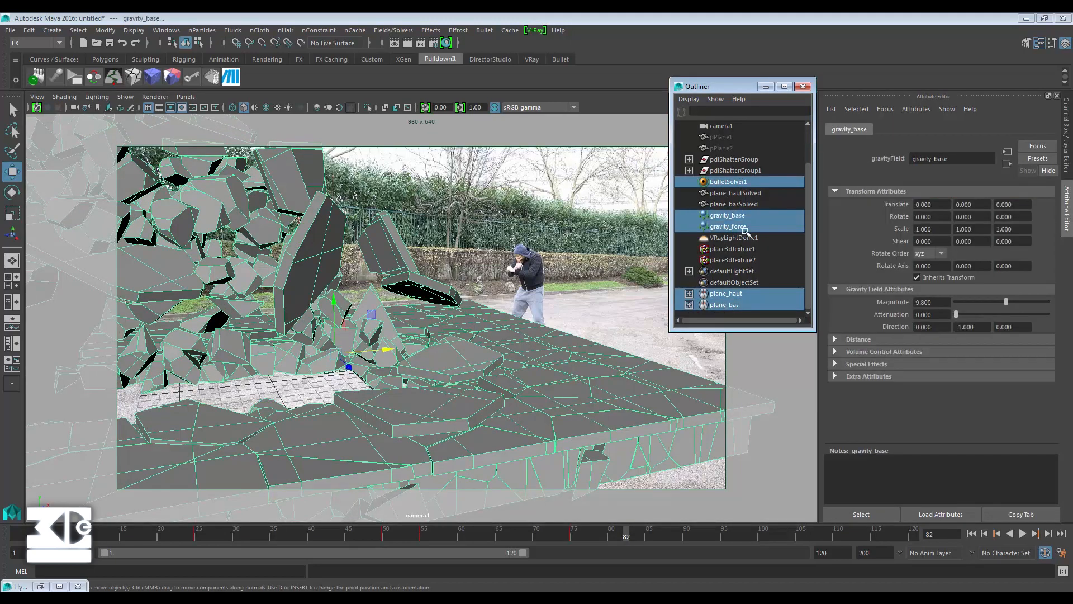
pyautogui.click(510, 30)
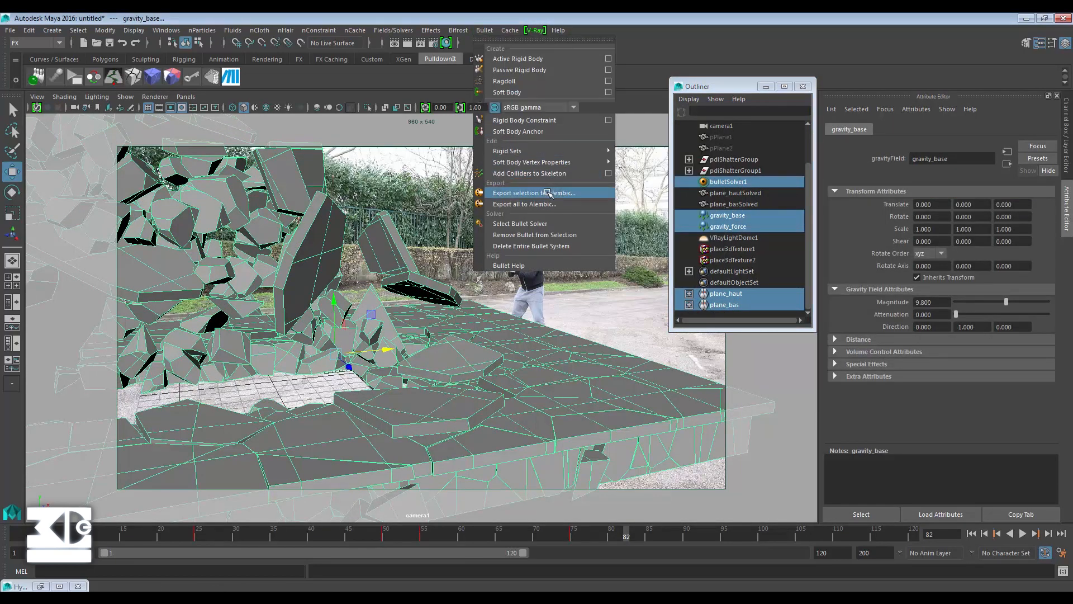
pyautogui.click(548, 194)
pyautogui.scroll(-10, 549, 238)
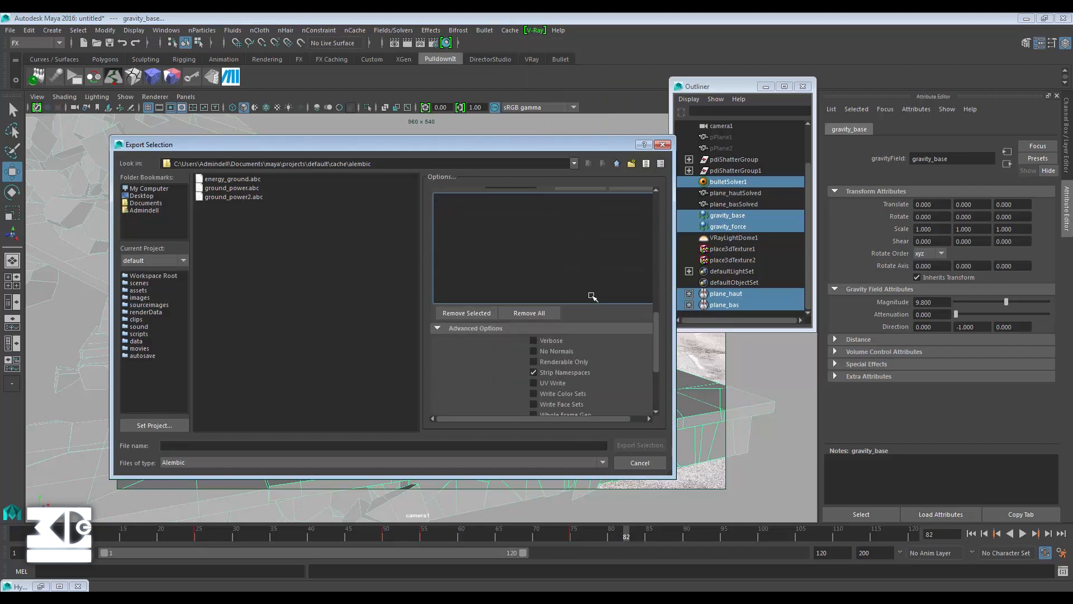
pyautogui.click(191, 447)
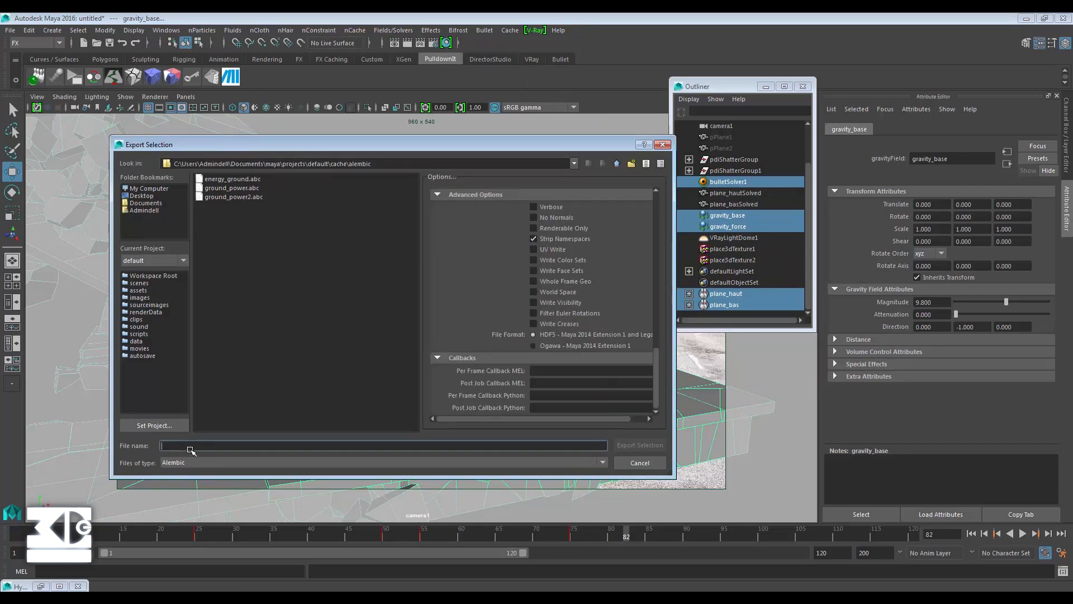
pyautogui.write('ground_force_tuto')
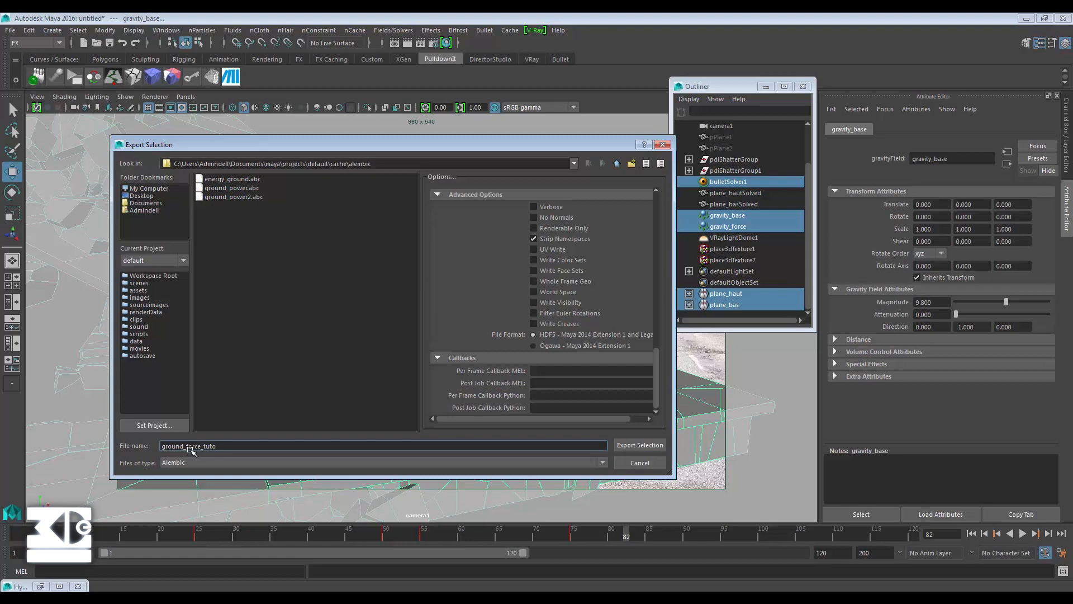
pyautogui.click(640, 445)
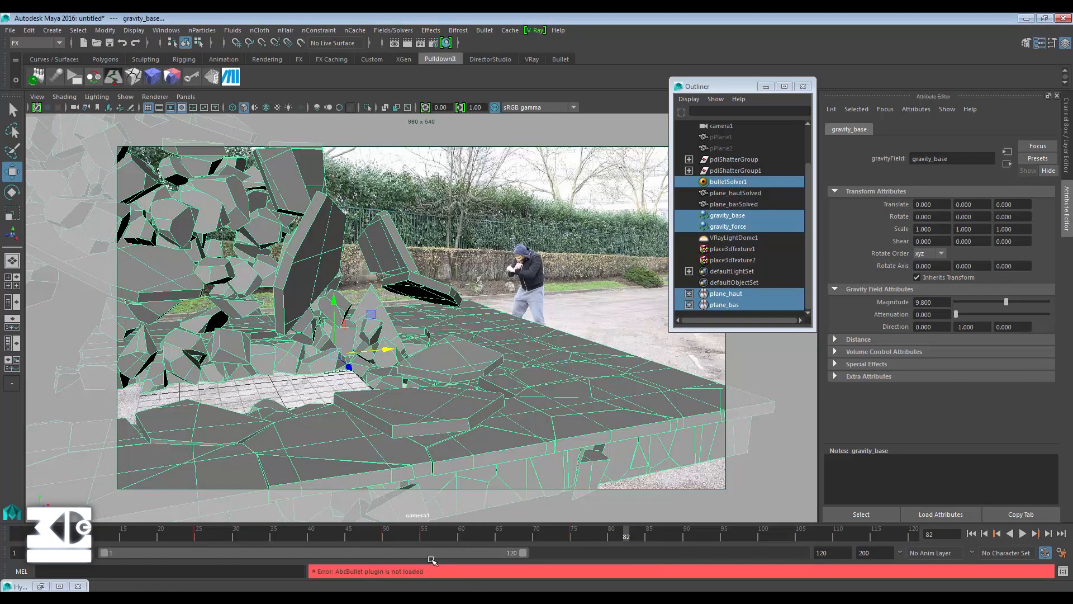
# - Load the AbcBullet.mll plug-in and close the plug-in list
pyautogui.click(166, 30)
pyautogui.moveTo(269, 104)
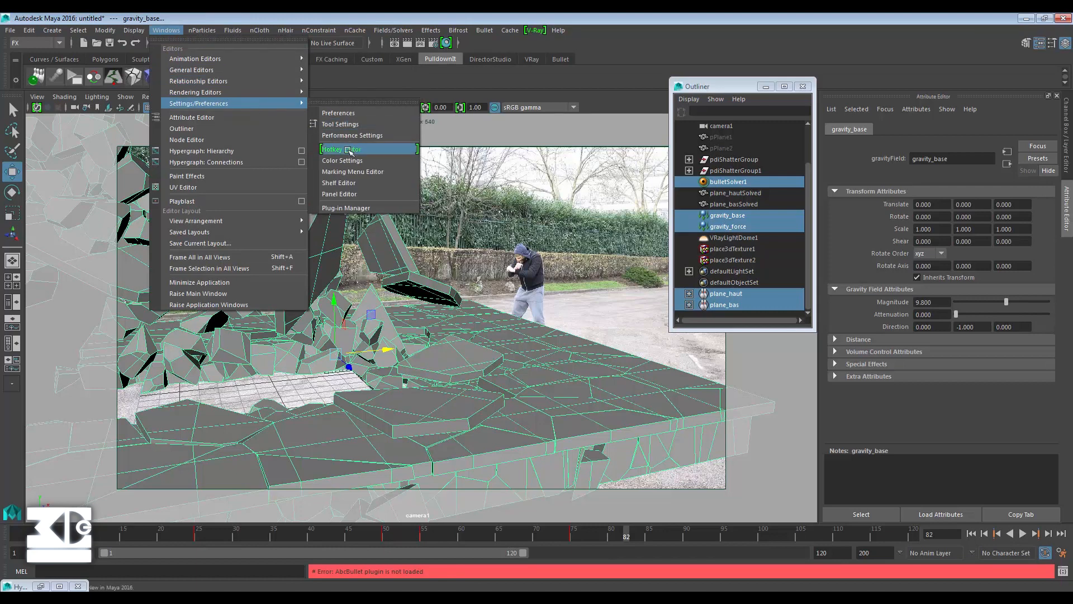
pyautogui.click(346, 208)
pyautogui.click(492, 276)
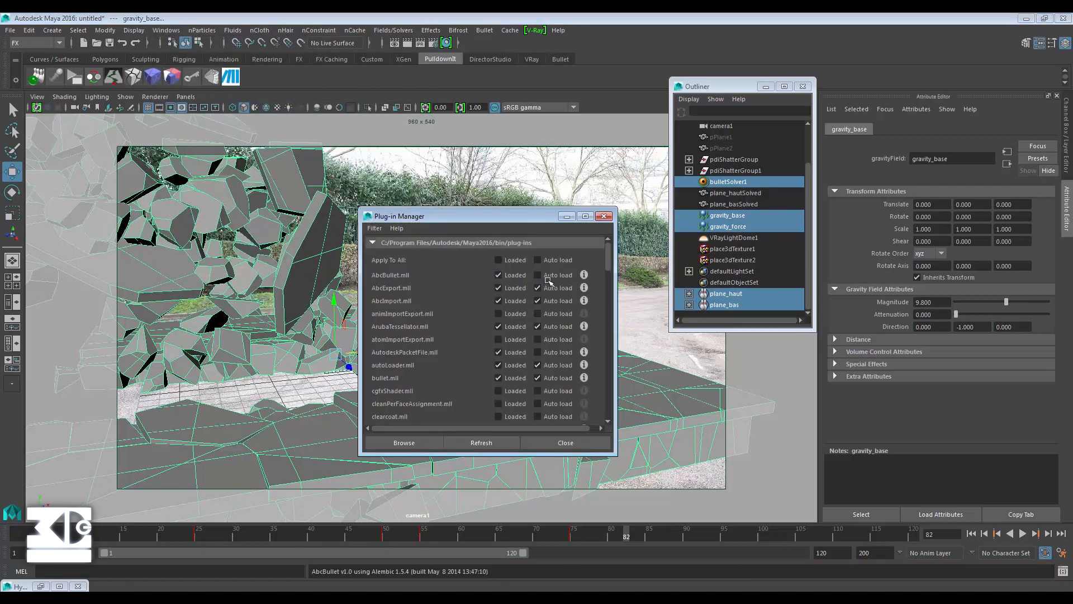
pyautogui.click(566, 443)
# - Export the selected Bullet simulation objects to Alembic as ground_force_tuto for frames 1 to 120
pyautogui.click(485, 30)
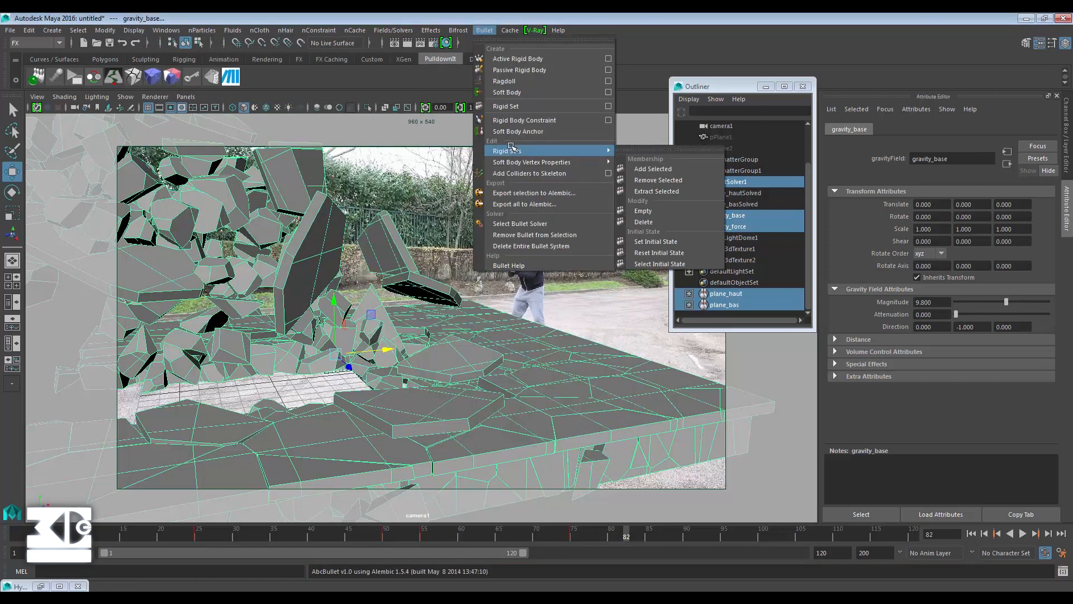
pyautogui.click(541, 193)
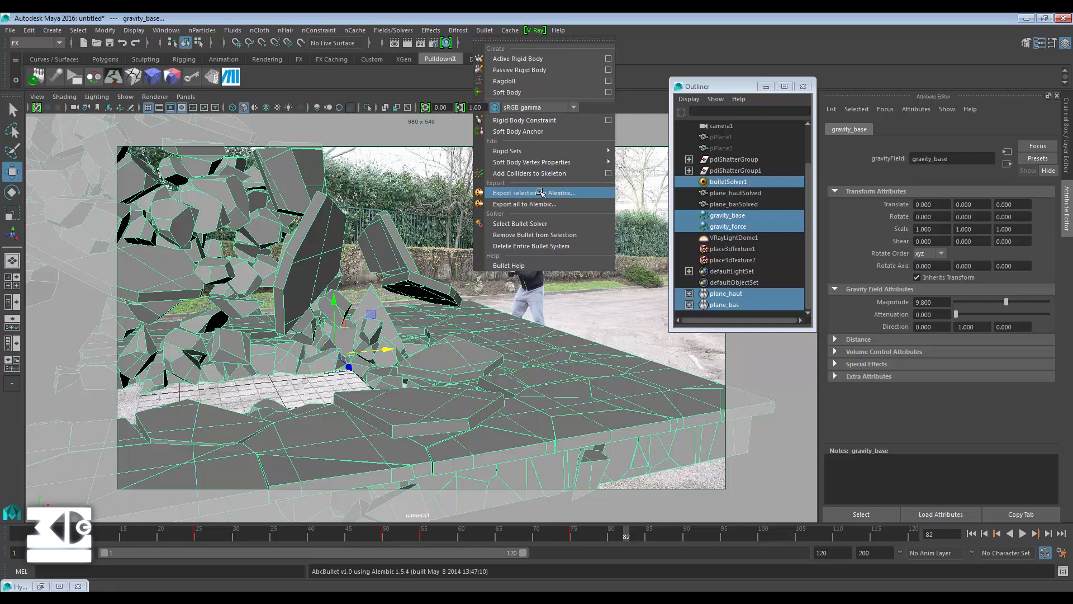
pyautogui.write('ground_force_tuto')
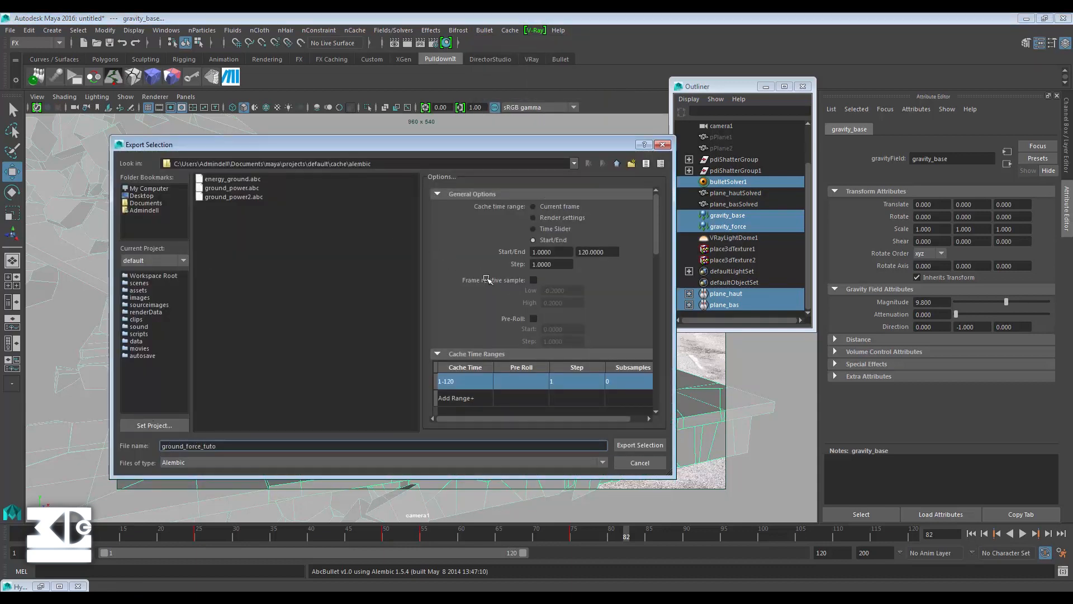
pyautogui.scroll(-10, 487, 280)
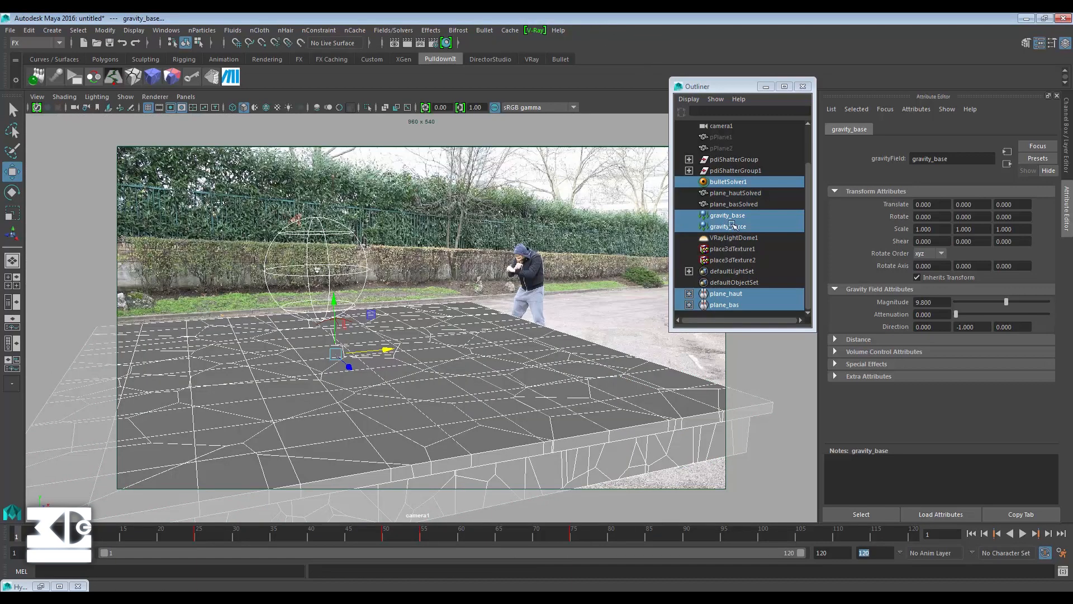
# - Delete the entire Bullet system and play the timeline to check the ground without the simulation
pyautogui.click(728, 181)
pyautogui.click(484, 30)
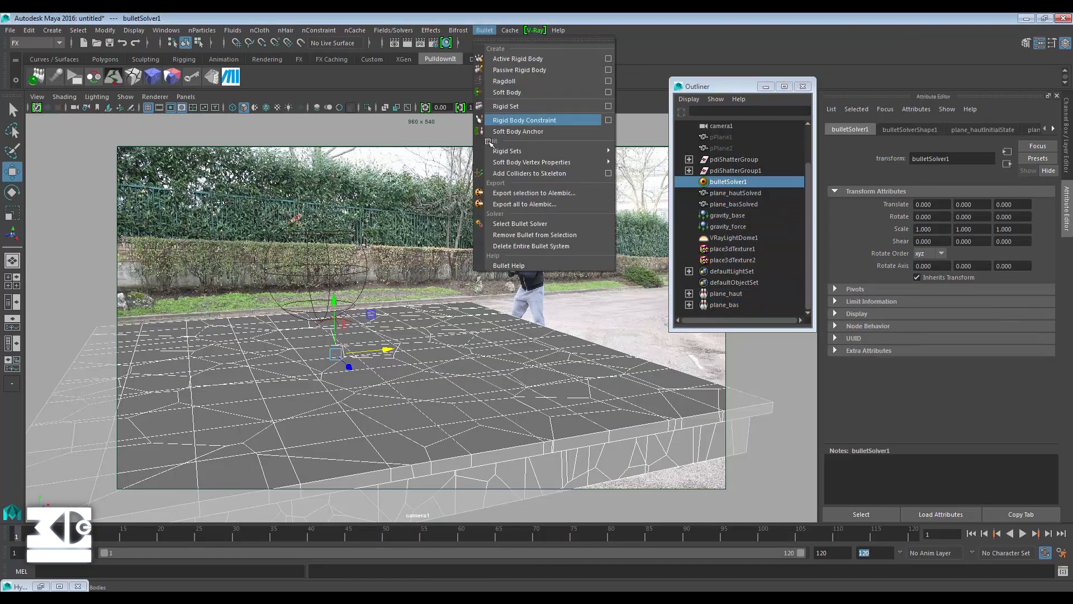
pyautogui.click(565, 246)
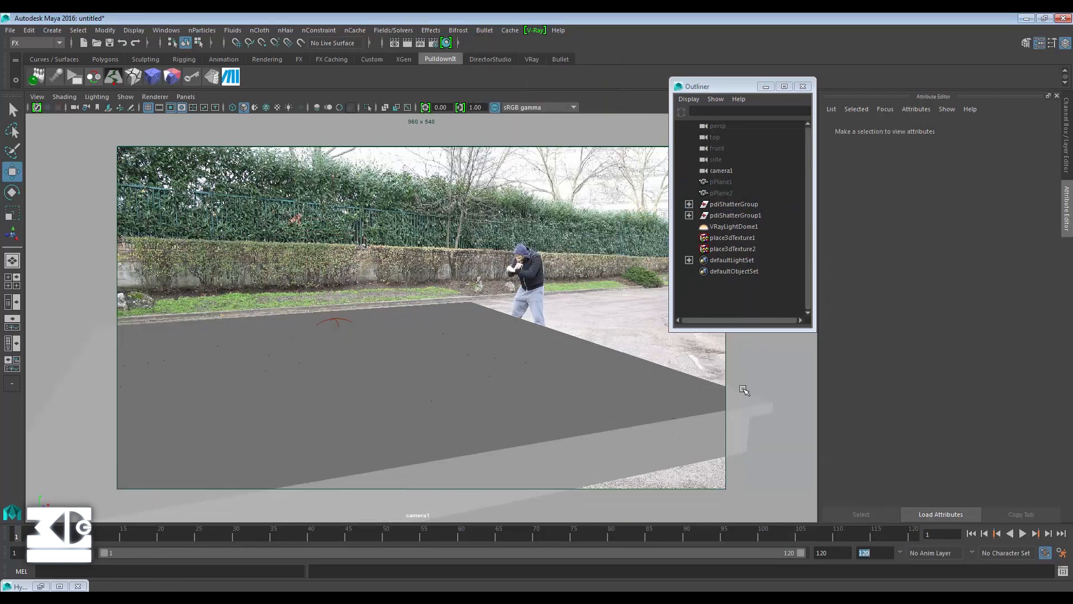
pyautogui.click(1023, 533)
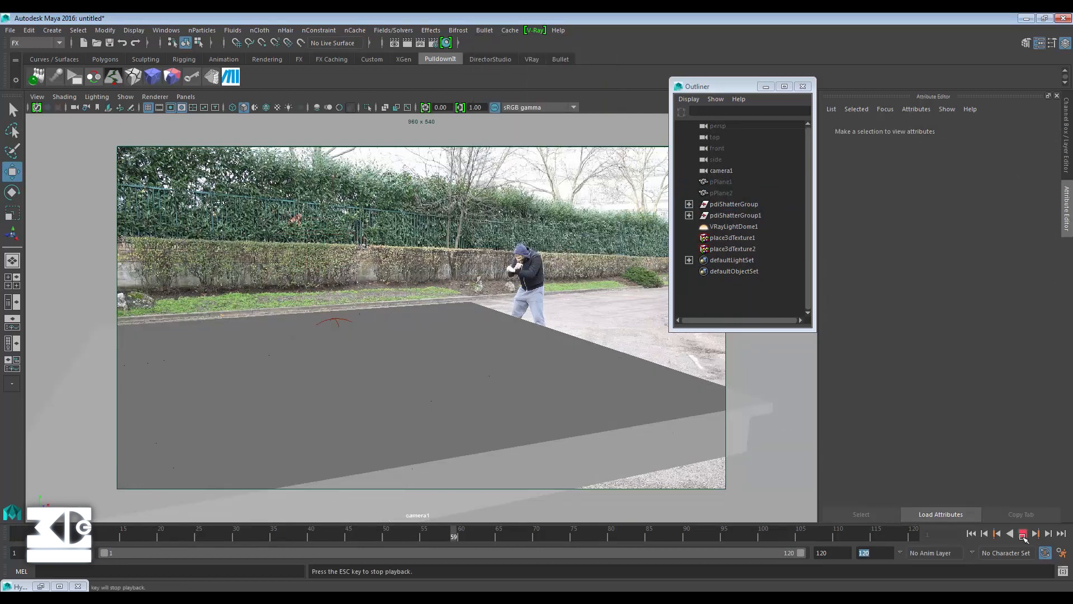
pyautogui.click(1023, 534)
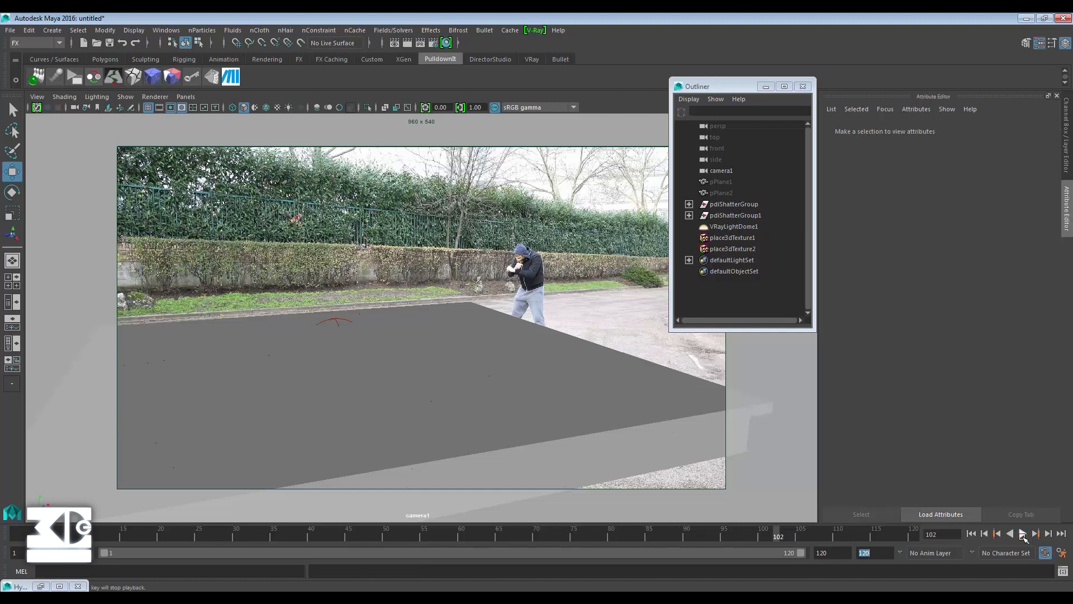
pyautogui.click(1023, 534)
# - Import the ground_force_tuto Alembic cache onto the shattered ground pieces
pyautogui.click(510, 30)
pyautogui.moveTo(533, 50)
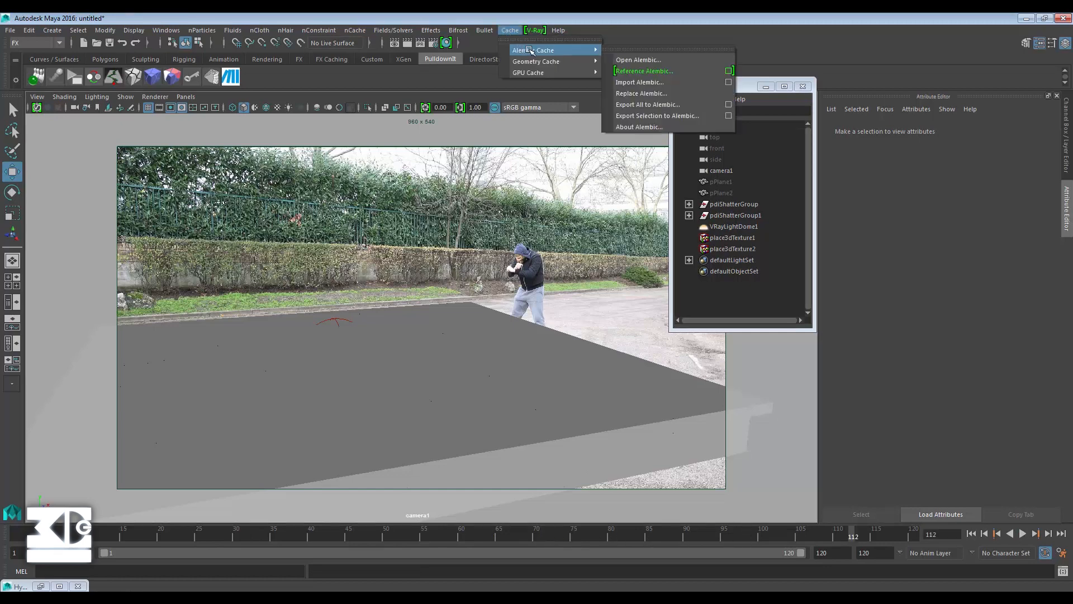
pyautogui.click(694, 85)
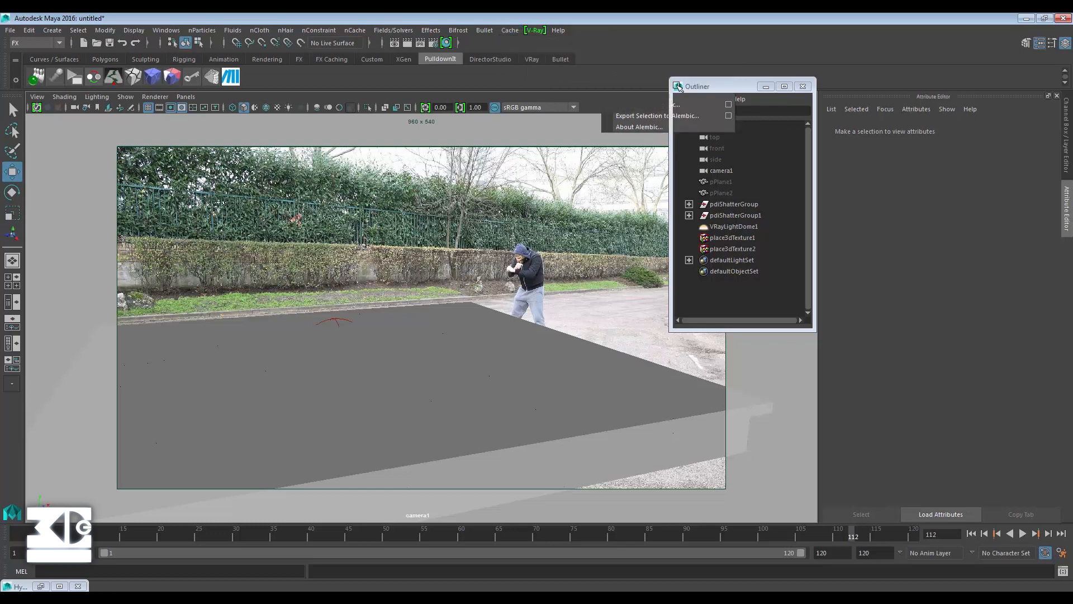
pyautogui.click(229, 189)
pyautogui.click(537, 205)
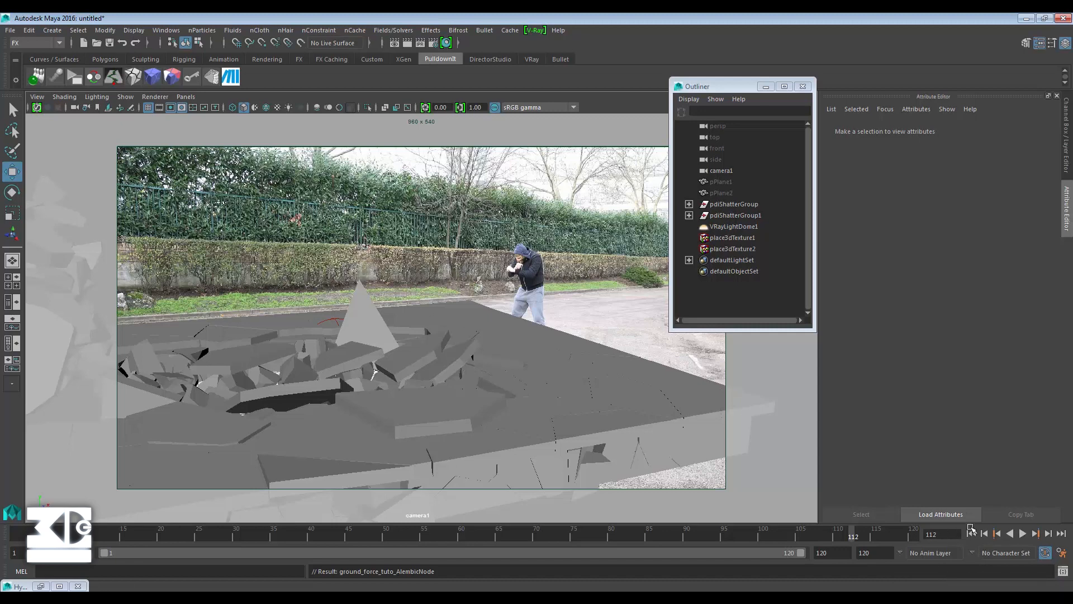
# - Play the cached animation from the first frame, stop at frame 93 and preview the V-Ray render in the viewport
pyautogui.click(972, 533)
pyautogui.click(1024, 534)
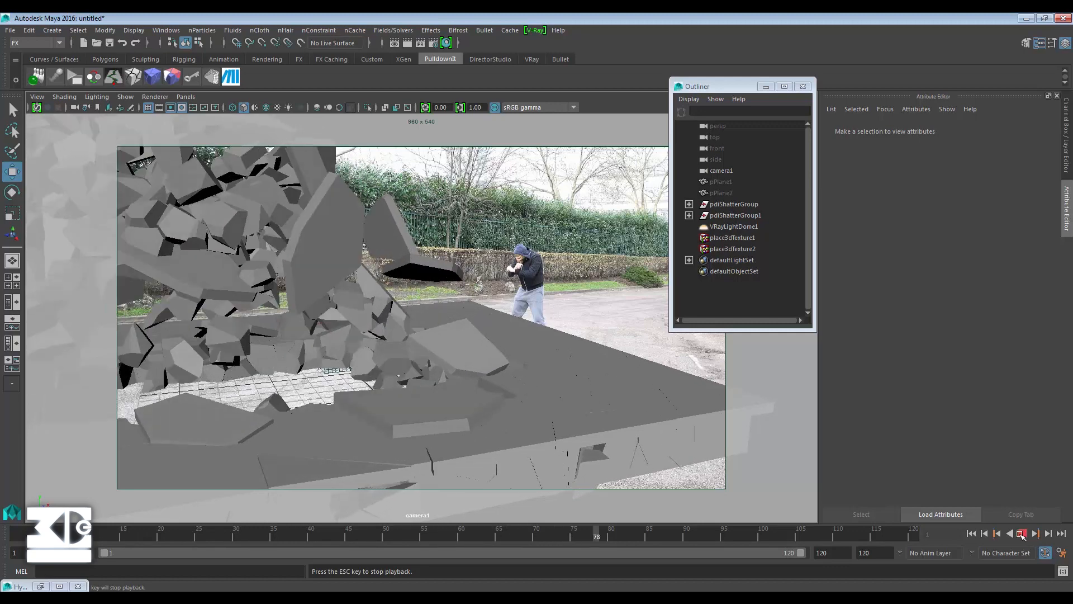
pyautogui.click(1023, 534)
pyautogui.click(40, 107)
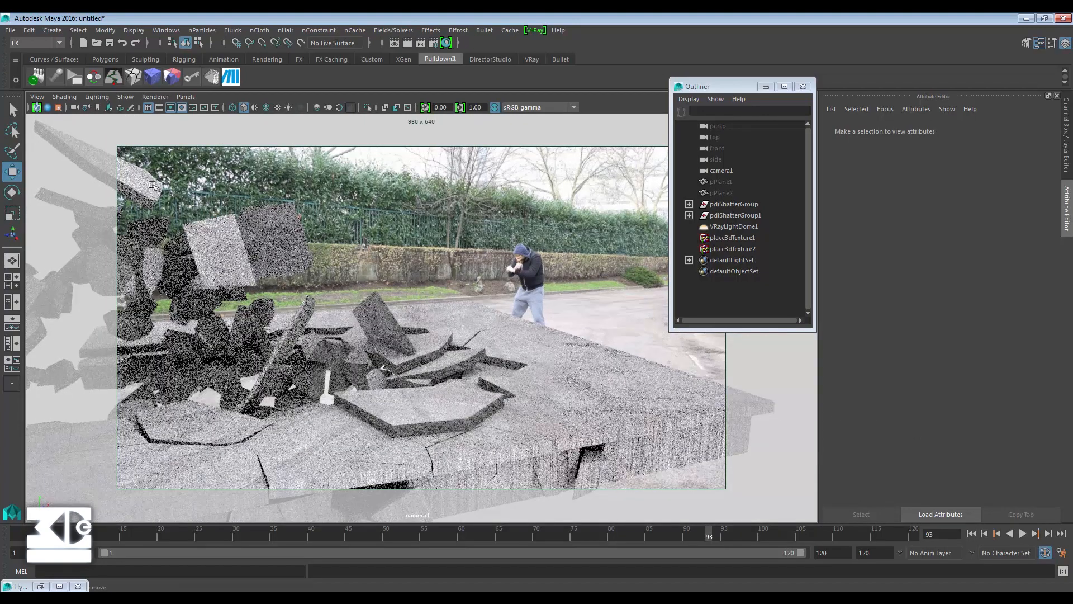
# - Assign the existing rock material to pdiShatterGroup1
pyautogui.click(737, 215)
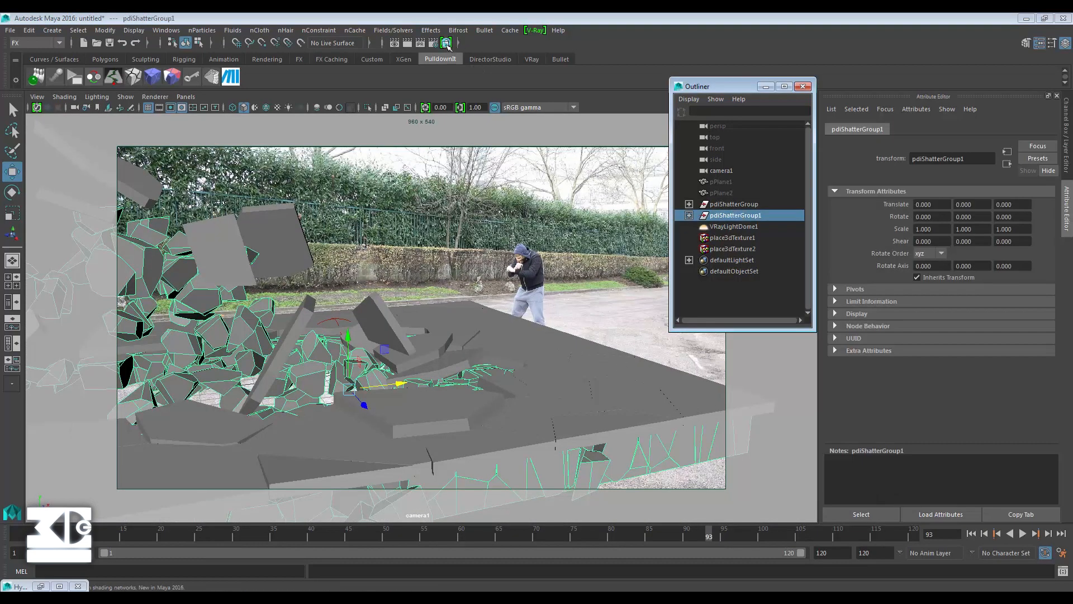
pyautogui.moveTo(664, 256); pyautogui.dragTo(736, 556, button='right')
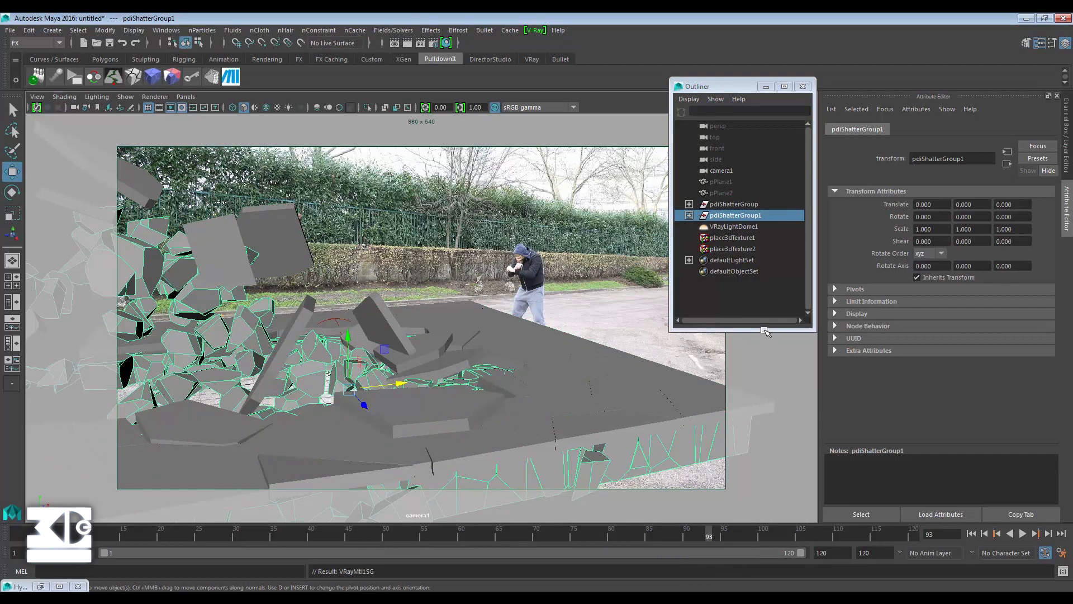
# - Render frame 93 in the V-Ray frame buffer, examine the rock and concrete materials enlarged, and close the render
pyautogui.click(530, 32)
pyautogui.click(534, 49)
pyautogui.click(510, 39)
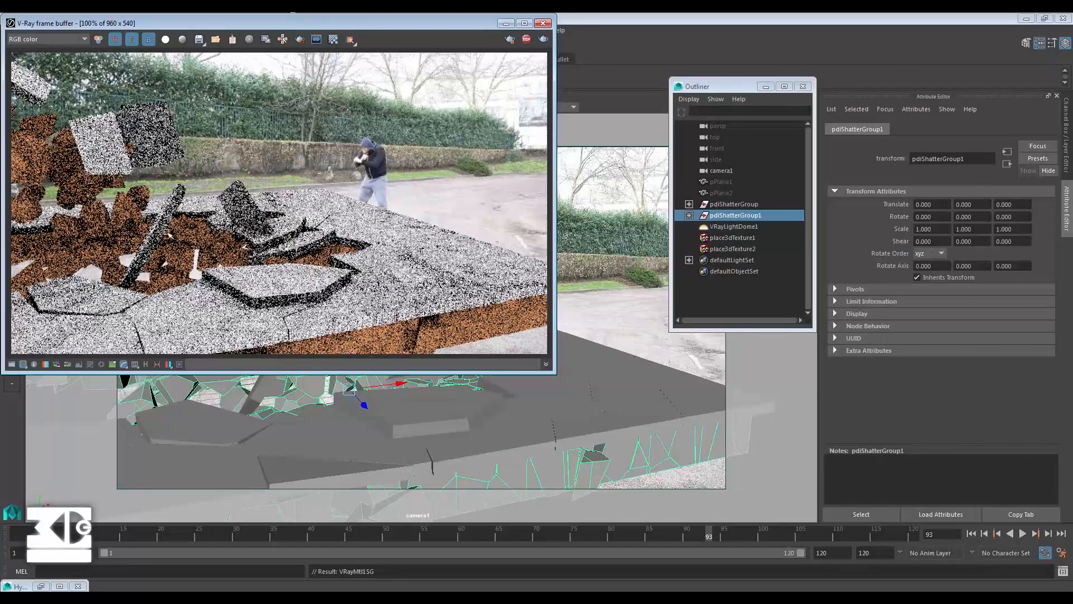
pyautogui.doubleClick(407, 25)
pyautogui.scroll(1, 501, 344)
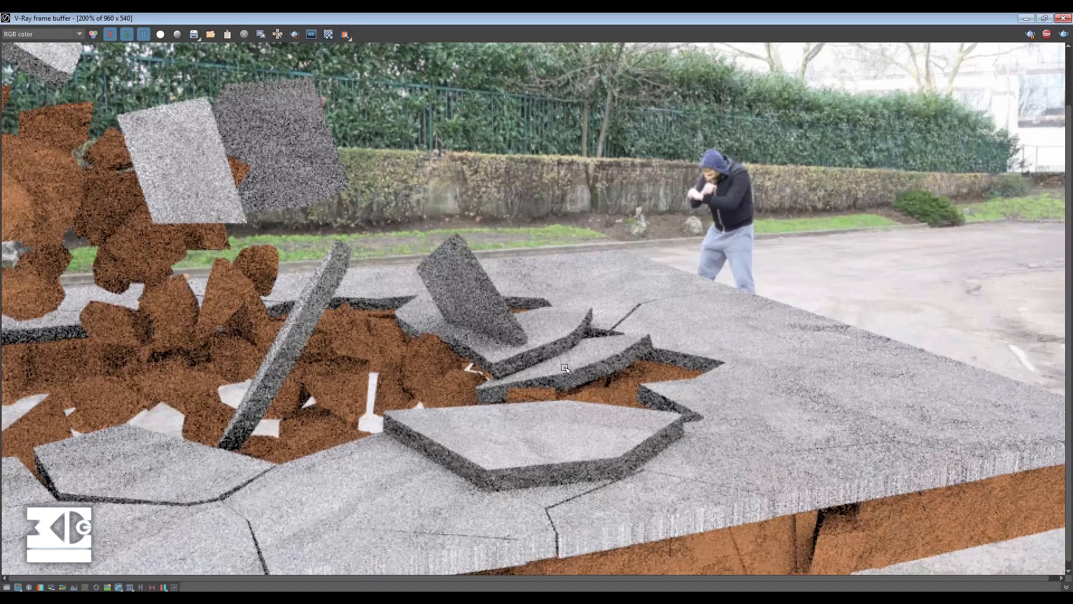
pyautogui.scroll(1, 447, 335)
pyautogui.scroll(-1, 448, 336)
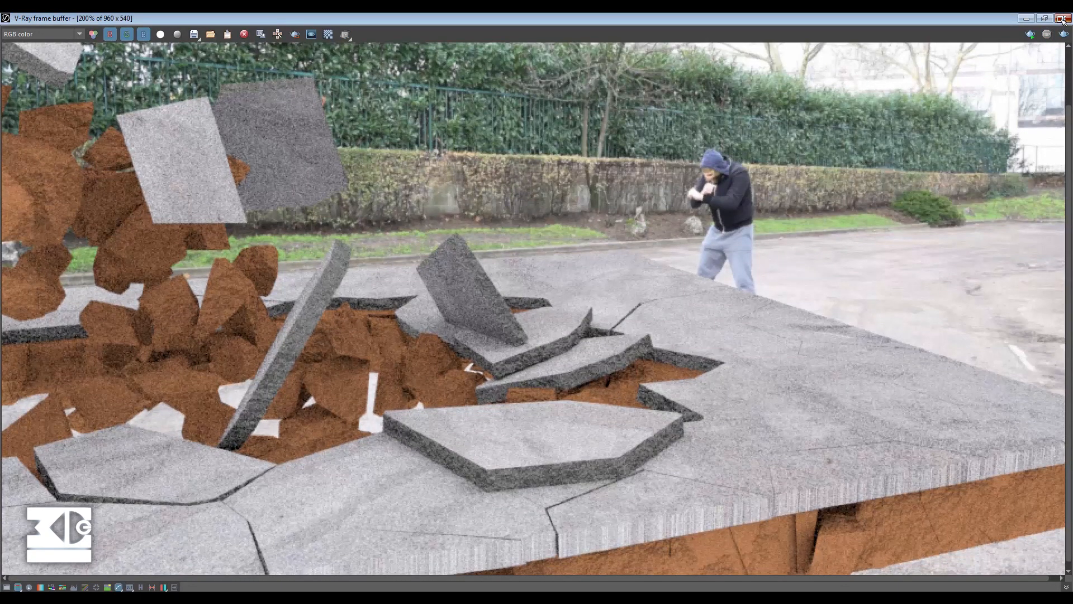
pyautogui.click(1062, 18)
# - Set the V-Ray image sampler type to Bucket with min subdivs 8 and close the render settings
pyautogui.click(433, 43)
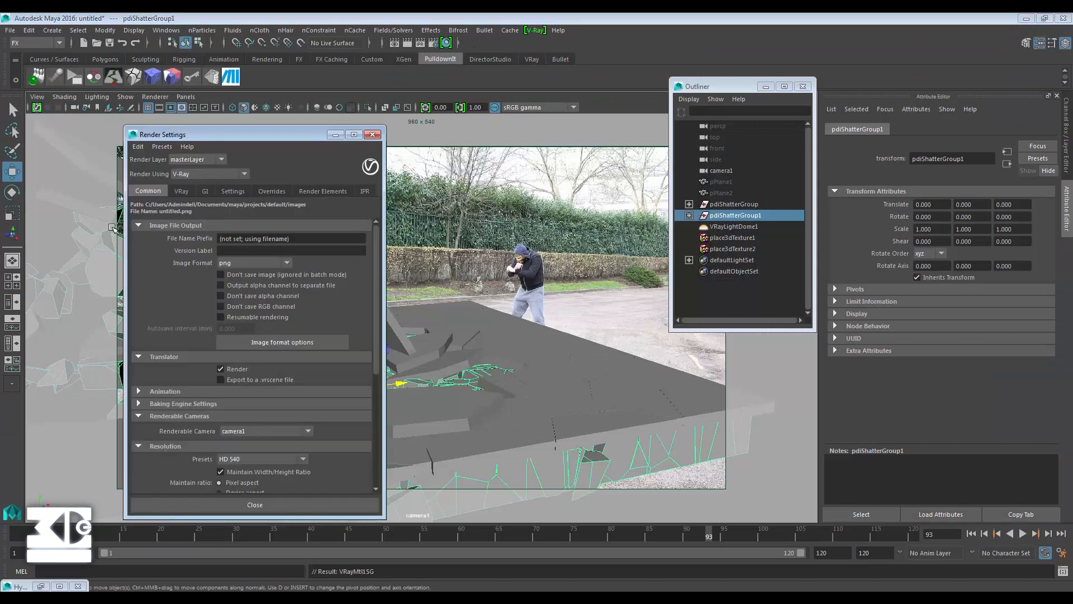
pyautogui.click(181, 191)
pyautogui.click(245, 244)
pyautogui.click(240, 247)
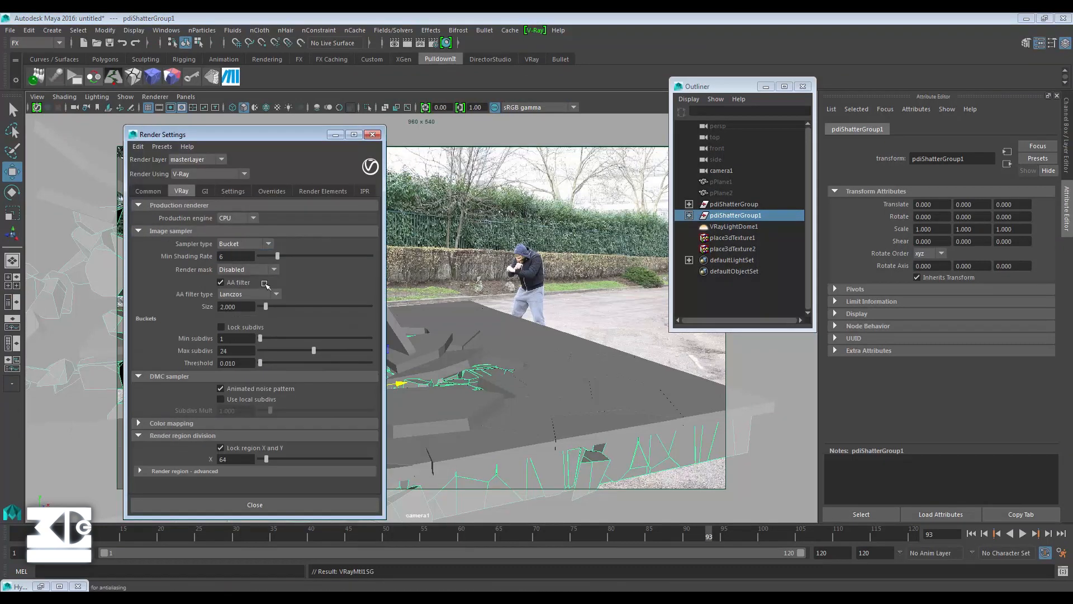
pyautogui.doubleClick(221, 339)
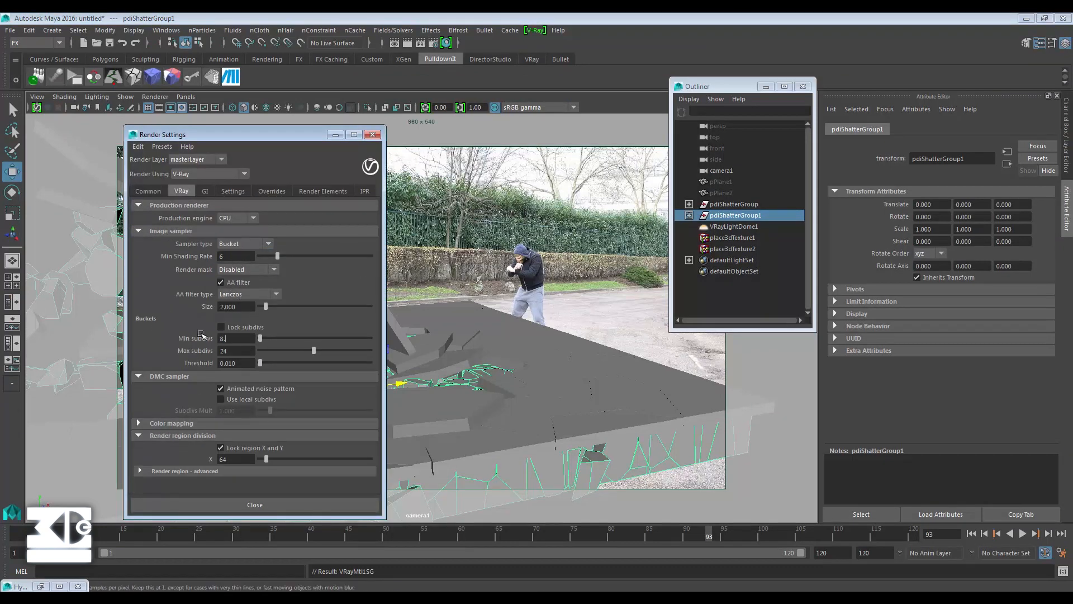
pyautogui.write('8')
pyautogui.press('Return')
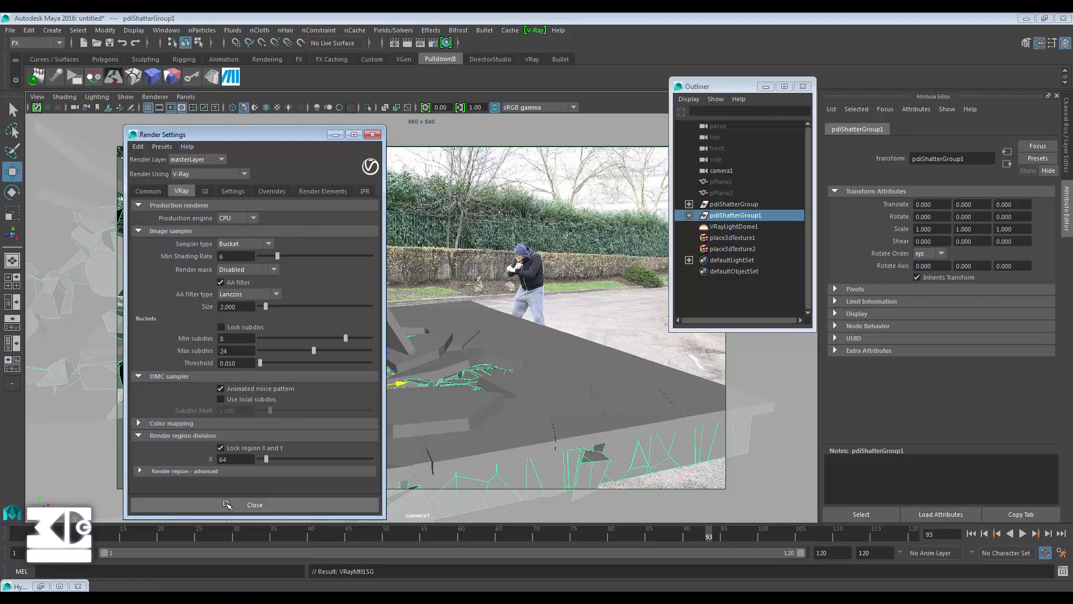
pyautogui.click(228, 505)
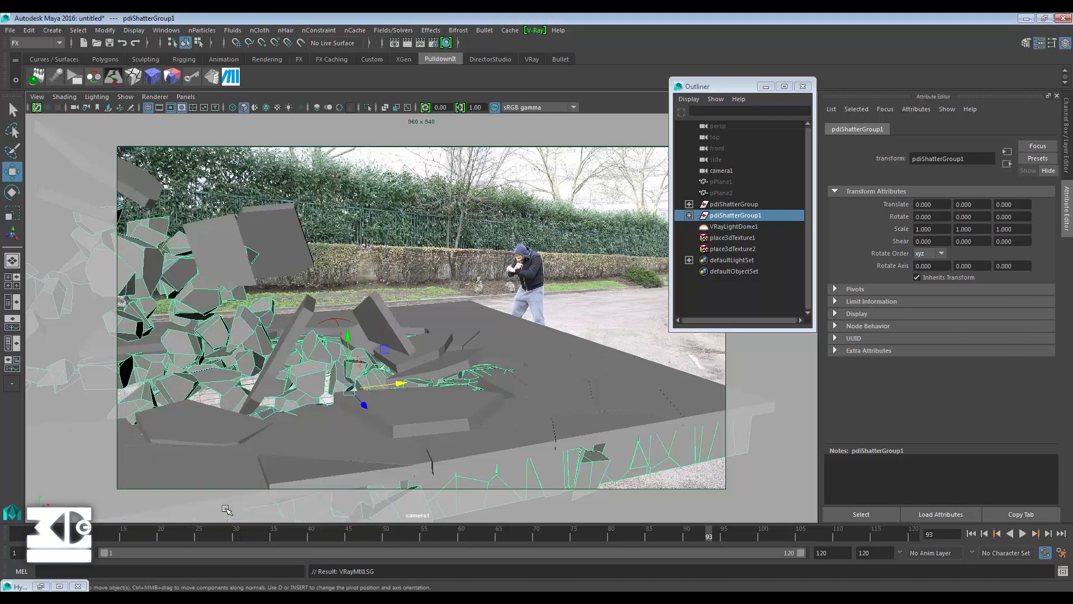
# - Set the display mode of camera1's image plane to None and open the V-Ray frame buffer
pyautogui.click(721, 170)
pyautogui.click(950, 130)
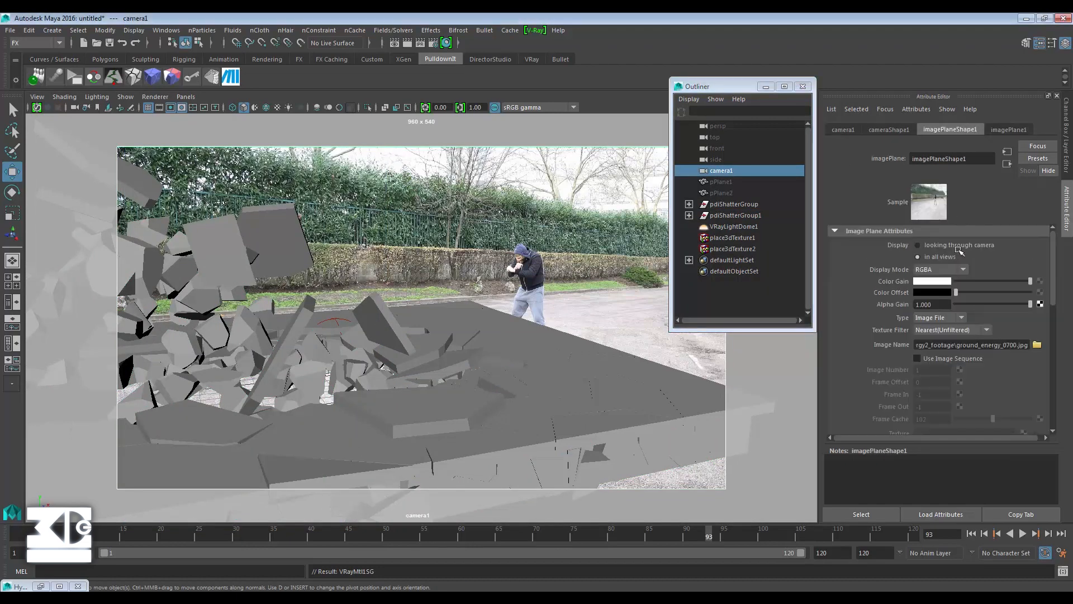
pyautogui.click(941, 270)
pyautogui.click(945, 283)
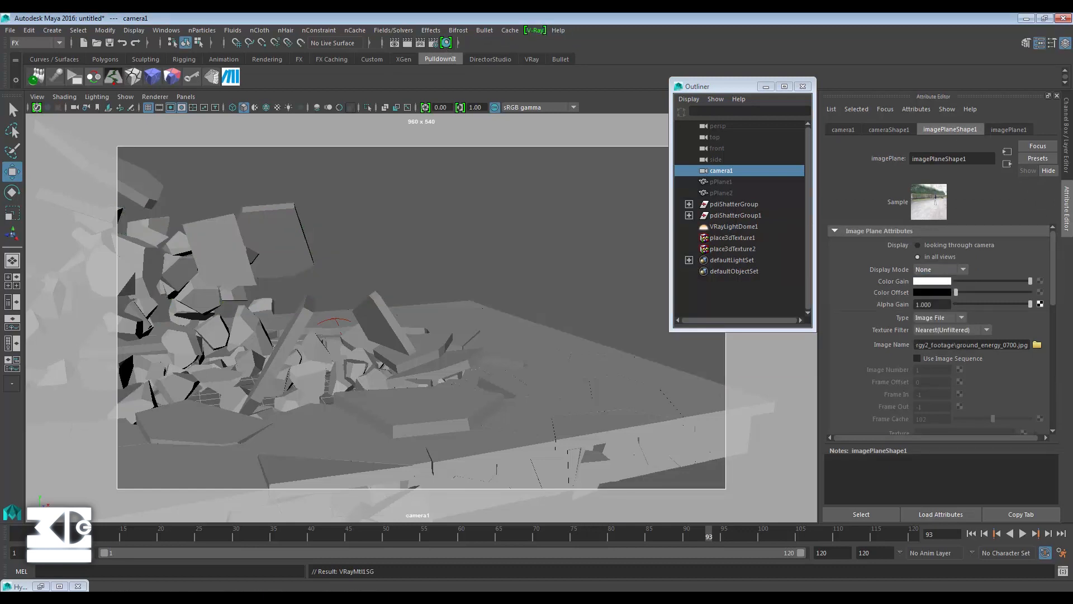
pyautogui.click(534, 30)
pyautogui.click(559, 49)
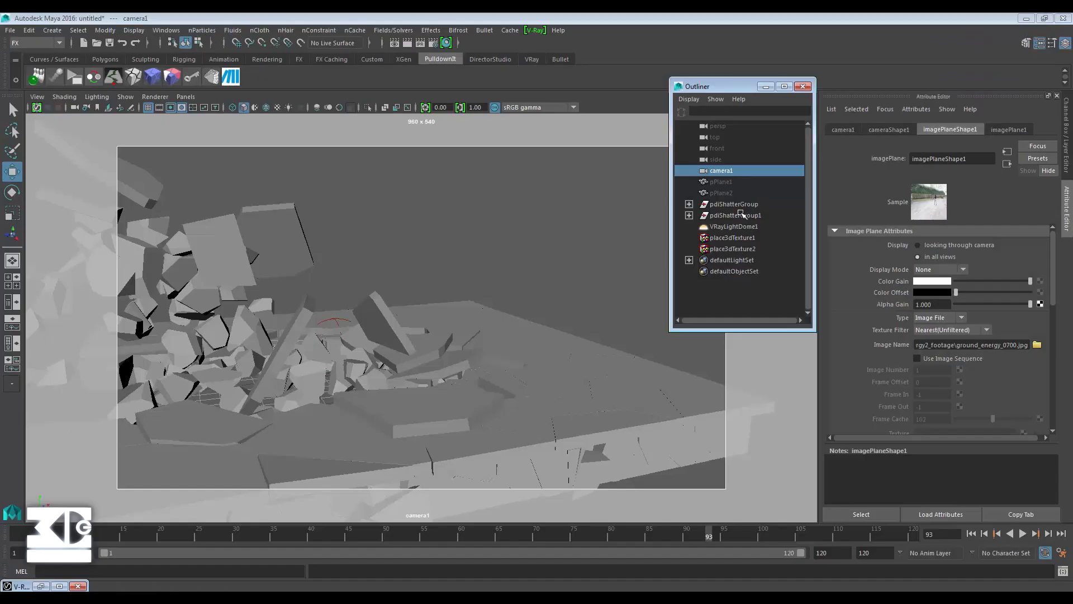
# - Make VRayLightDome1 invisible to the camera, render frame 93 again in the V-Ray frame buffer, and minimize the render
pyautogui.click(739, 227)
pyautogui.scroll(-1, 855, 419)
pyautogui.click(869, 395)
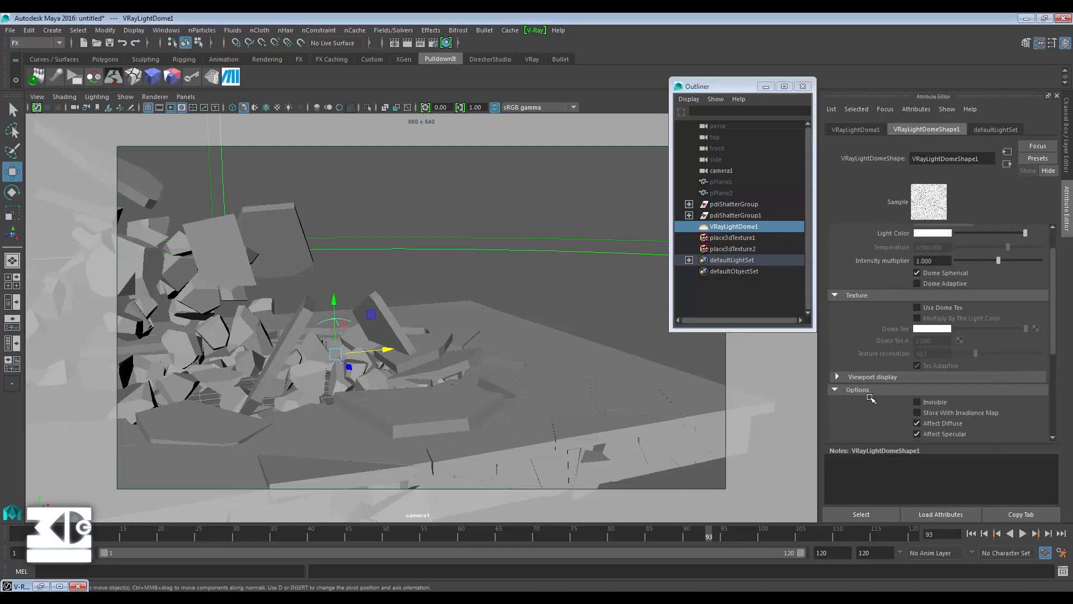
pyautogui.click(40, 586)
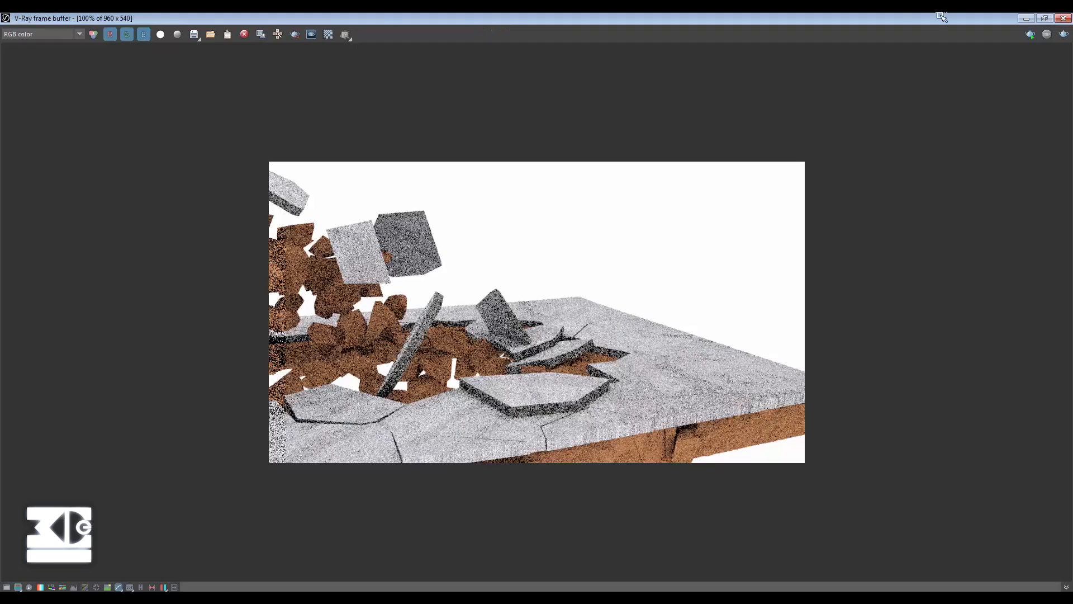
pyautogui.click(1030, 34)
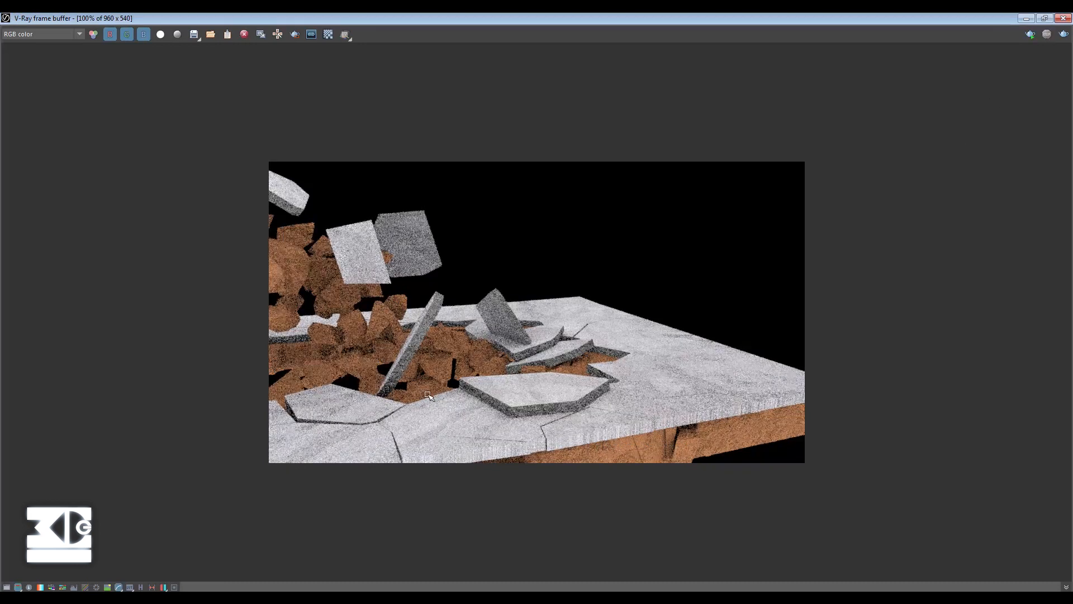
pyautogui.click(1026, 18)
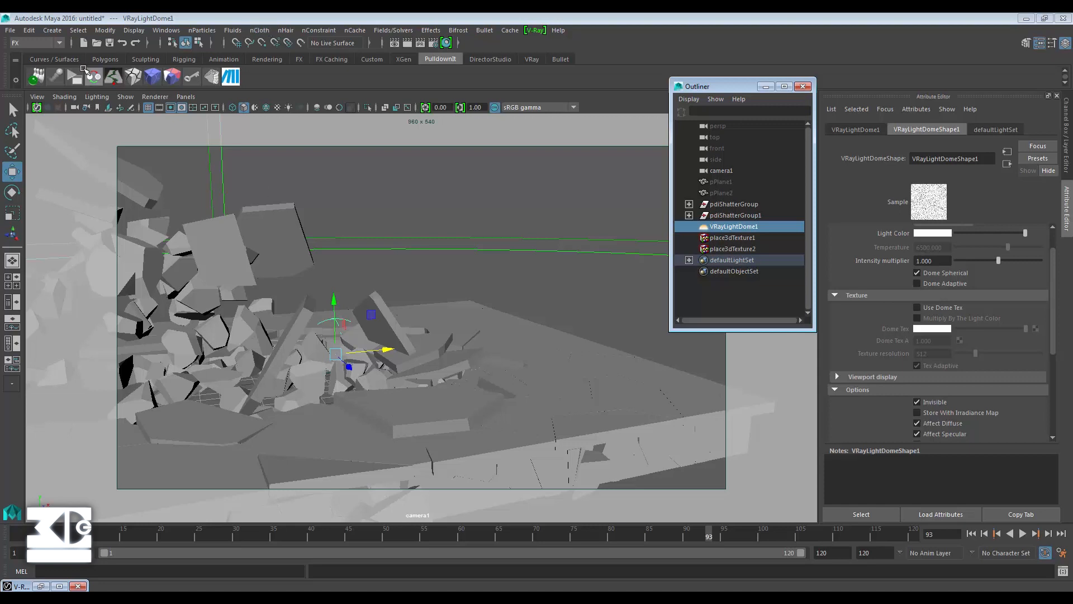
# - Create a polygon plane, scale it uniformly to about 33.1 and move it to about -3.5 in X and 5.9 in Z
pyautogui.click(105, 59)
pyautogui.click(276, 77)
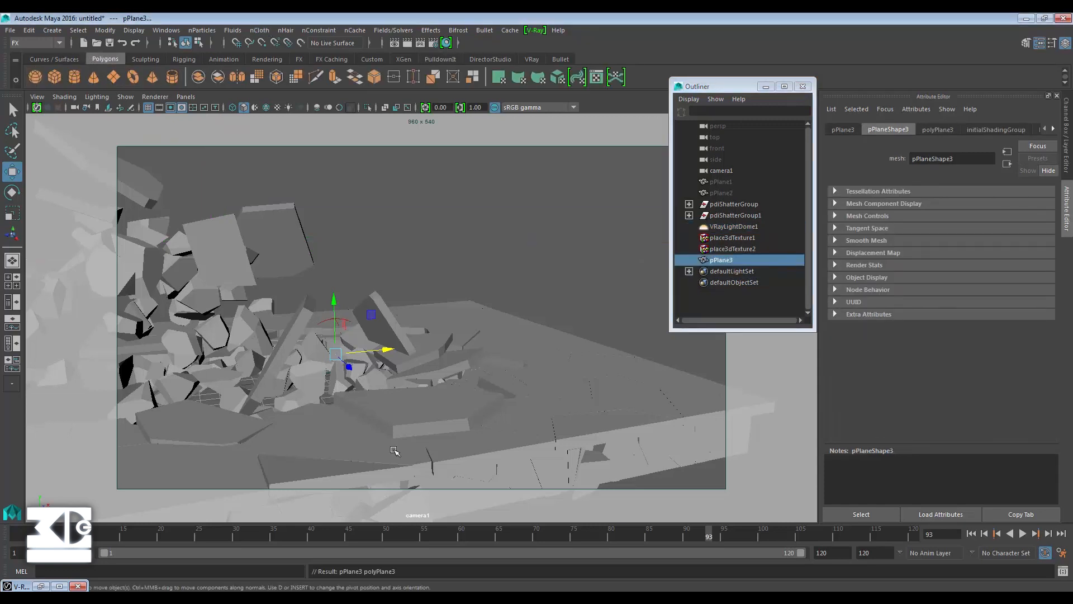
pyautogui.press('r')
pyautogui.moveTo(335, 354); pyautogui.dragTo(655, 353)
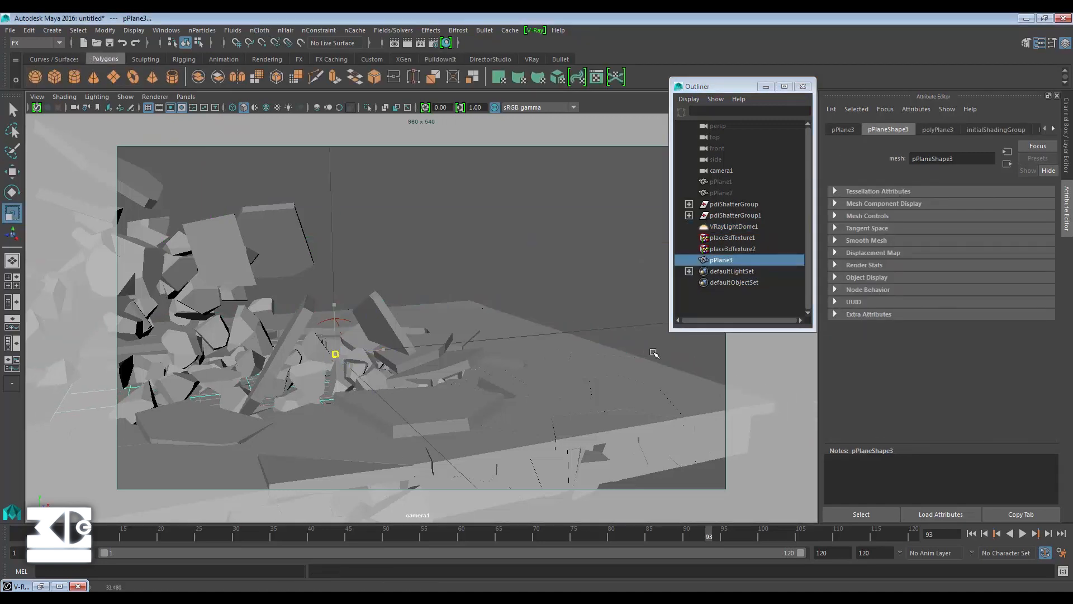
pyautogui.press('w')
pyautogui.moveTo(352, 371)
pyautogui.mouseDown()
pyautogui.moveTo(400, 380)
pyautogui.moveTo(347, 378)
pyautogui.mouseUp()
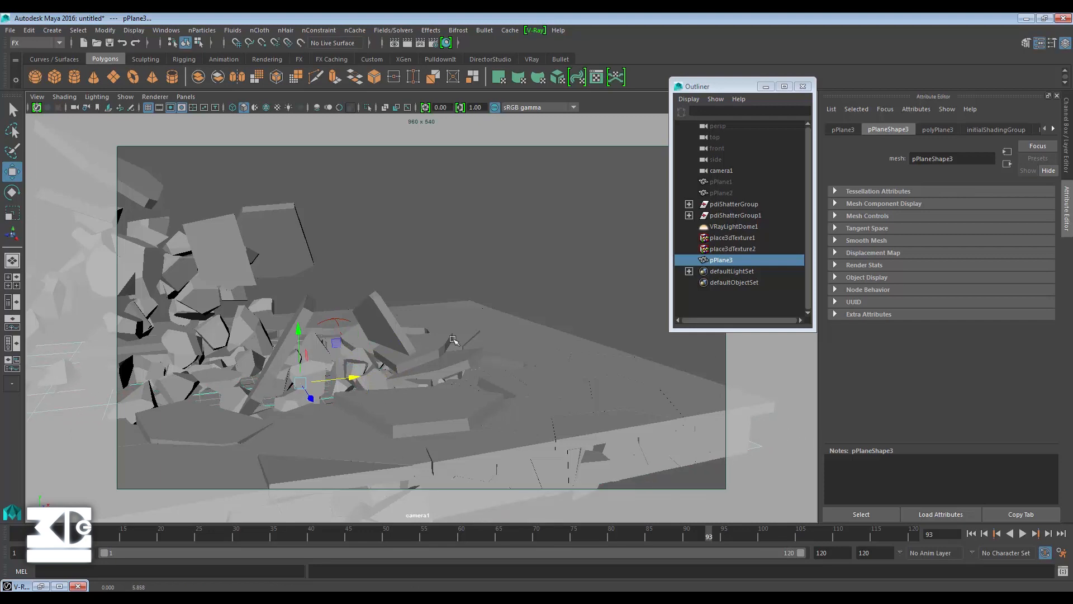
# - Hide pdiShatterGroup and pdiShatterGroup1, and select the new polygon plane
pyautogui.click(734, 203)
pyautogui.press('h')
pyautogui.click(735, 215)
pyautogui.press('h')
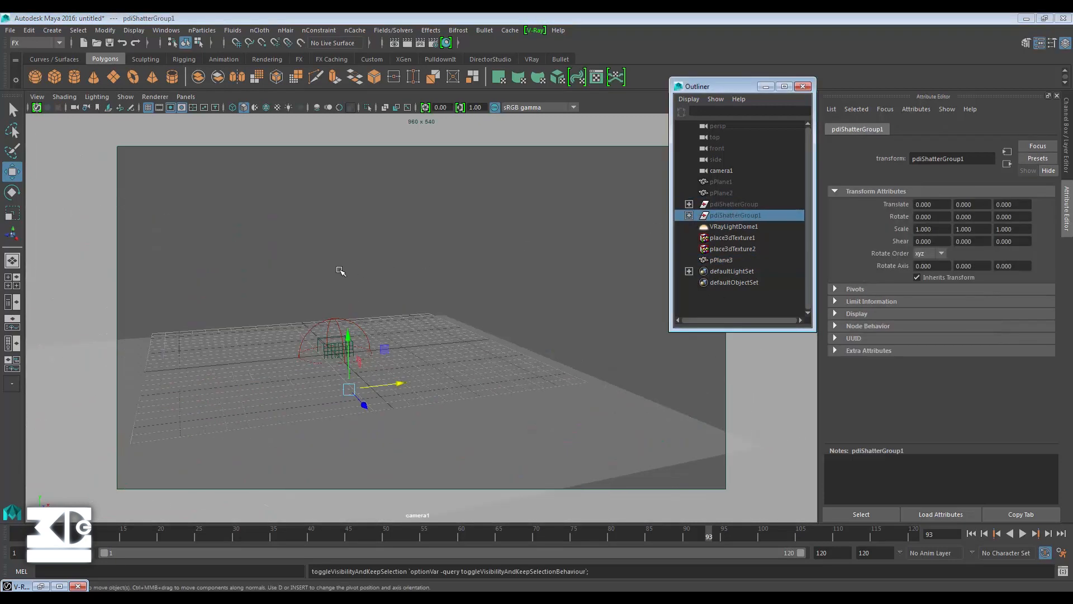
pyautogui.click(236, 365)
pyautogui.click(235, 364)
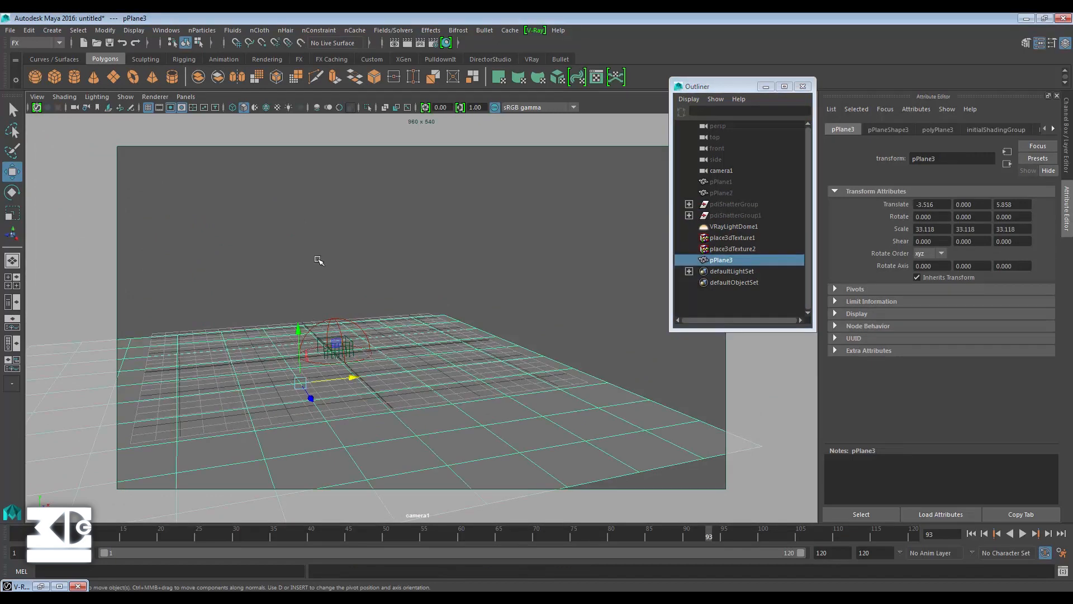
# - Assign a new VRay Mtl to the plane and name the material ground
pyautogui.moveTo(487, 388); pyautogui.dragTo(476, 528, button='right')
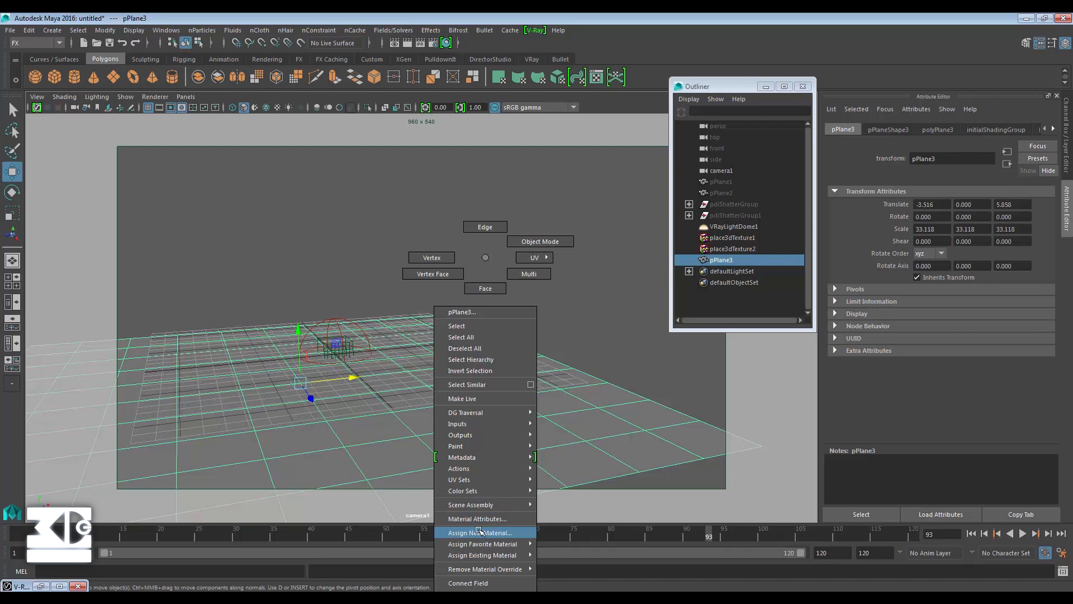
pyautogui.moveTo(479, 529); pyautogui.dragTo(479, 530, button='right')
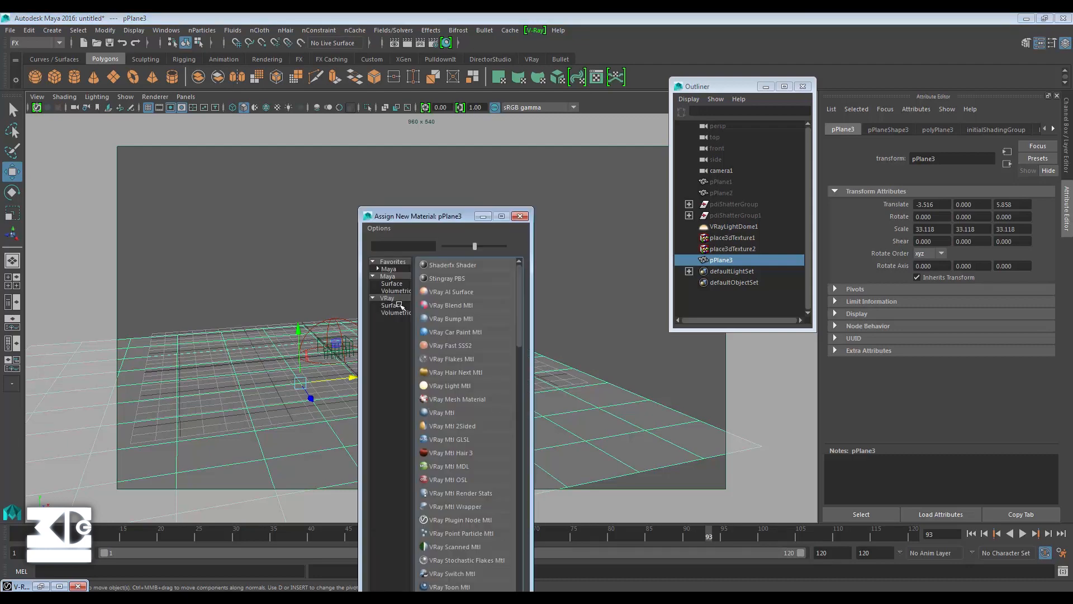
pyautogui.click(451, 413)
pyautogui.doubleClick(950, 158)
pyautogui.write('ground')
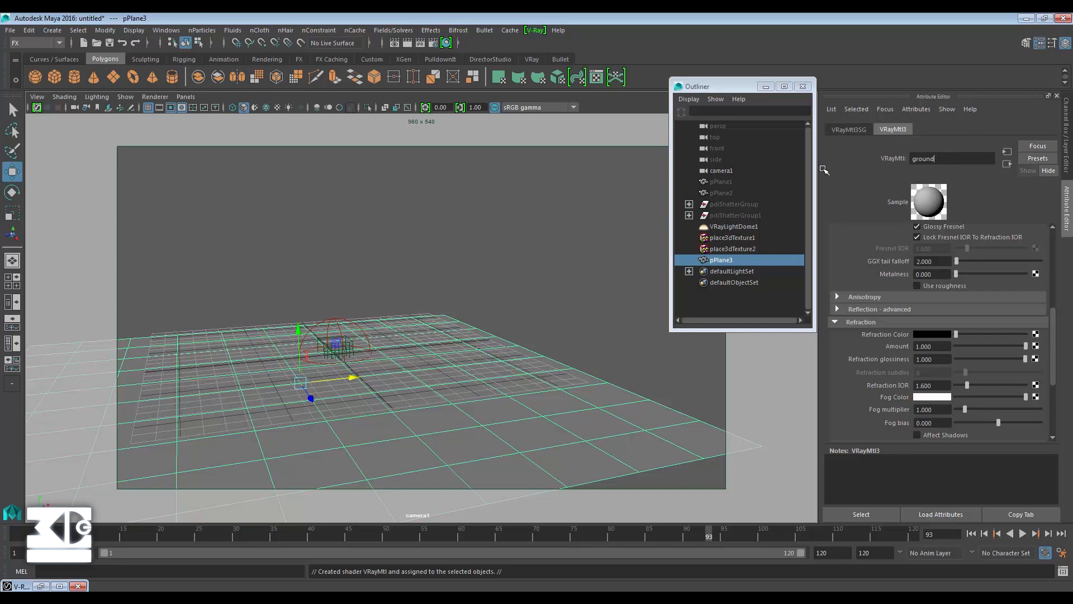
pyautogui.press('Return')
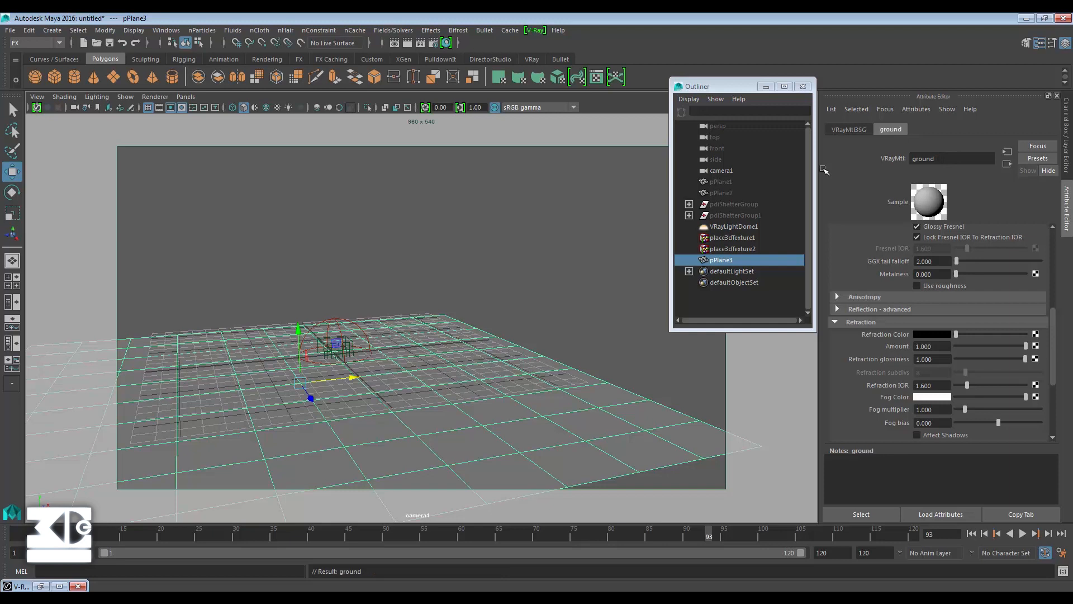
# - Graph the ground material's network in the Hypershade and spread its material and shading group nodes apart
pyautogui.scroll(5, 899, 287)
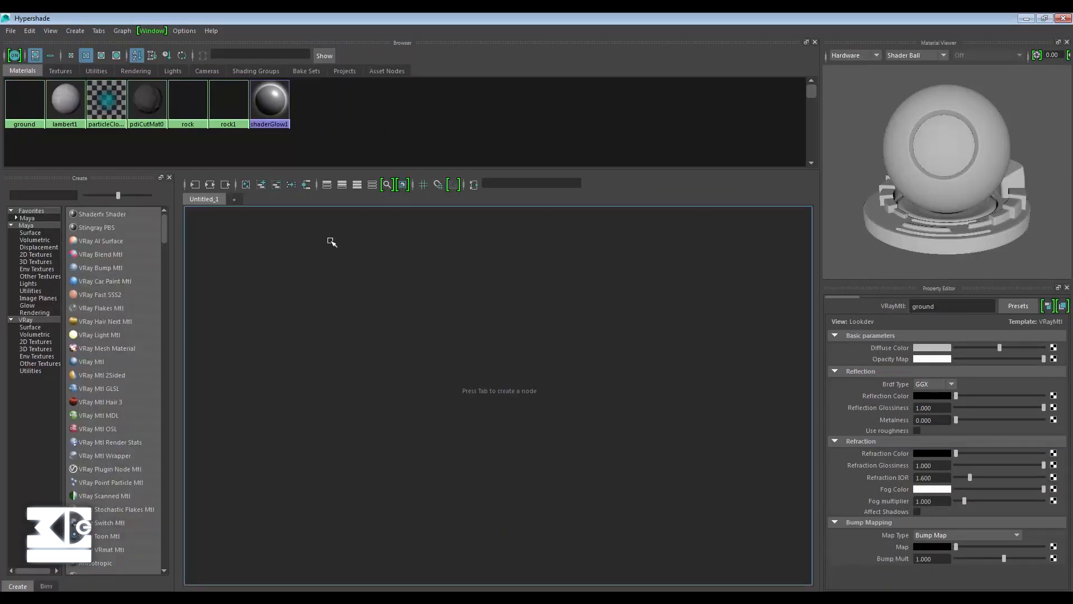
pyautogui.click(211, 184)
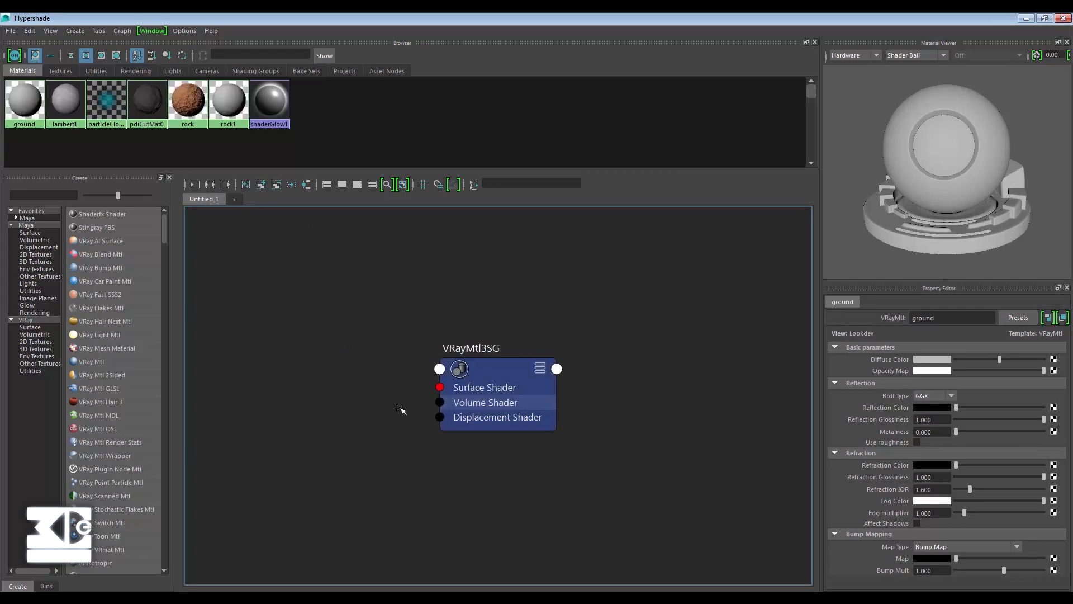
pyautogui.click(210, 185)
pyautogui.moveTo(364, 269); pyautogui.dragTo(575, 373)
pyautogui.moveTo(575, 374); pyautogui.dragTo(693, 309)
pyautogui.scroll(-2, 488, 367)
# - Bring the Albedo, Roughness and Normal JPG maps from the concrete_damaged_thbnbdaew folder in the file explorer into the Hypershade graph
pyautogui.hotkey('alt', 'Tab')
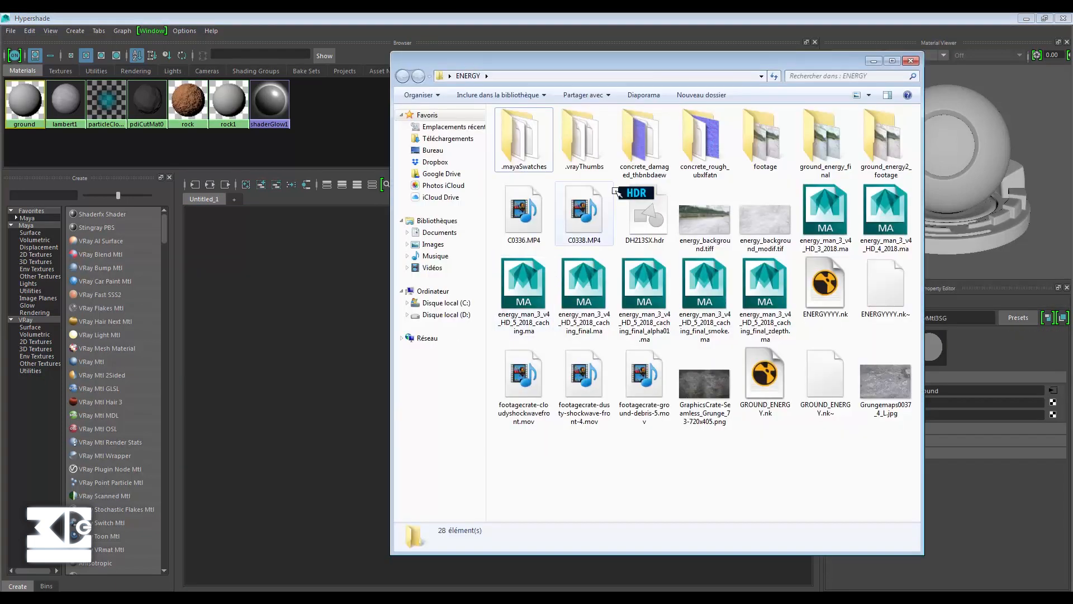
pyautogui.doubleClick(668, 142)
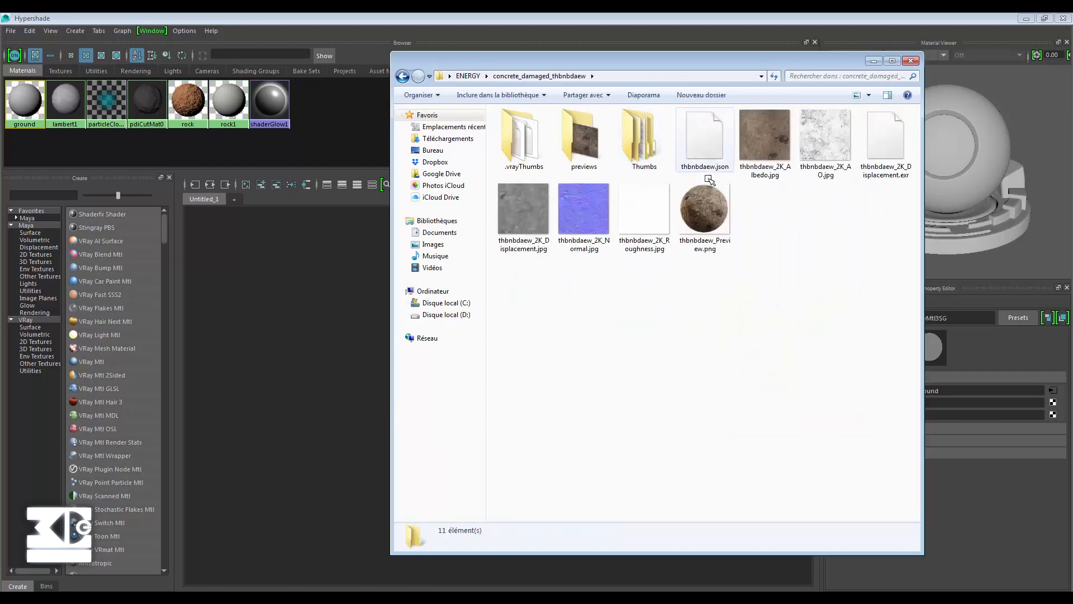
pyautogui.doubleClick(717, 210)
pyautogui.click(1065, 19)
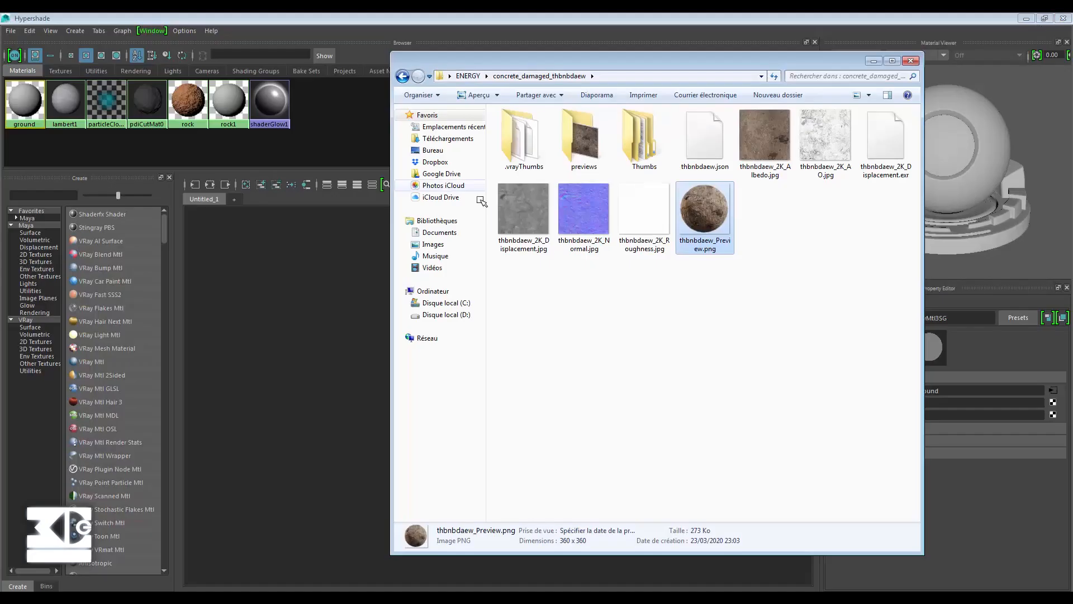
pyautogui.click(759, 170)
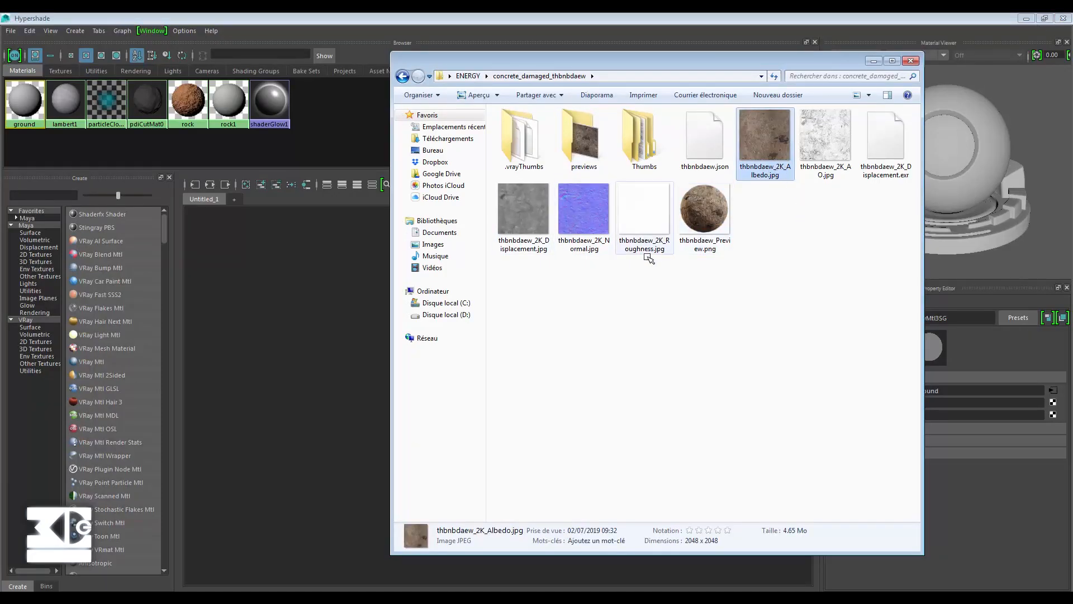
pyautogui.keyDown('ctrl'); pyautogui.click(643, 219); pyautogui.keyUp('ctrl')
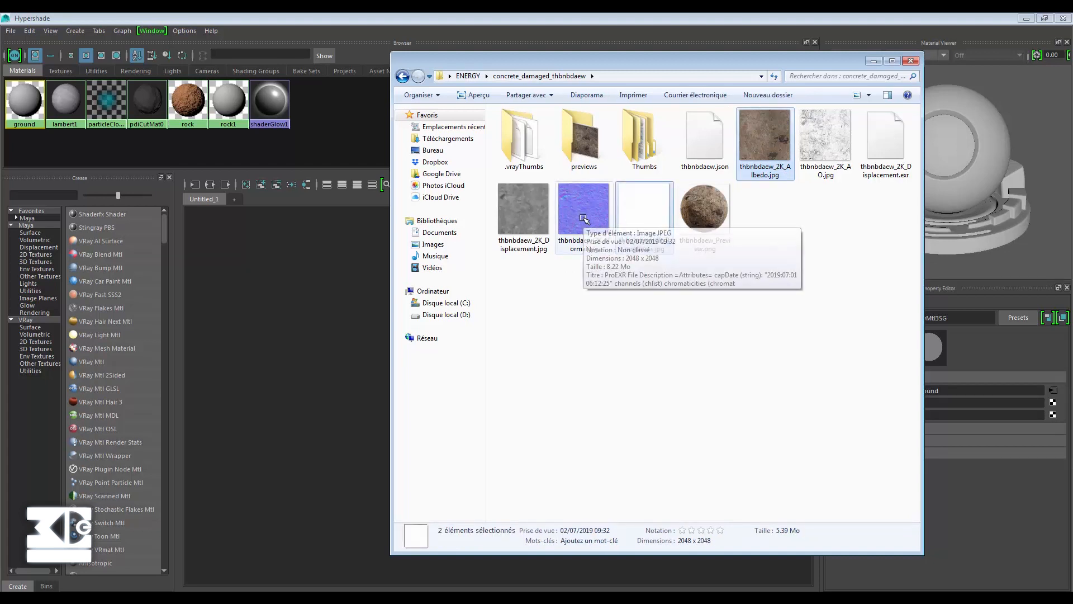
pyautogui.keyDown('ctrl'); pyautogui.click(584, 218); pyautogui.keyUp('ctrl')
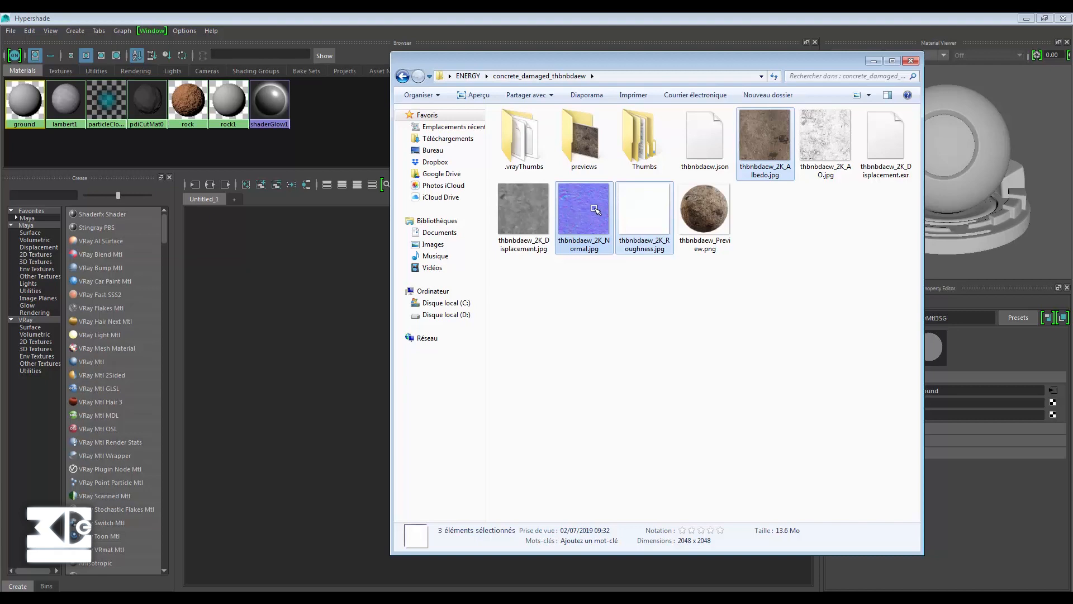
pyautogui.moveTo(586, 221); pyautogui.dragTo(301, 378)
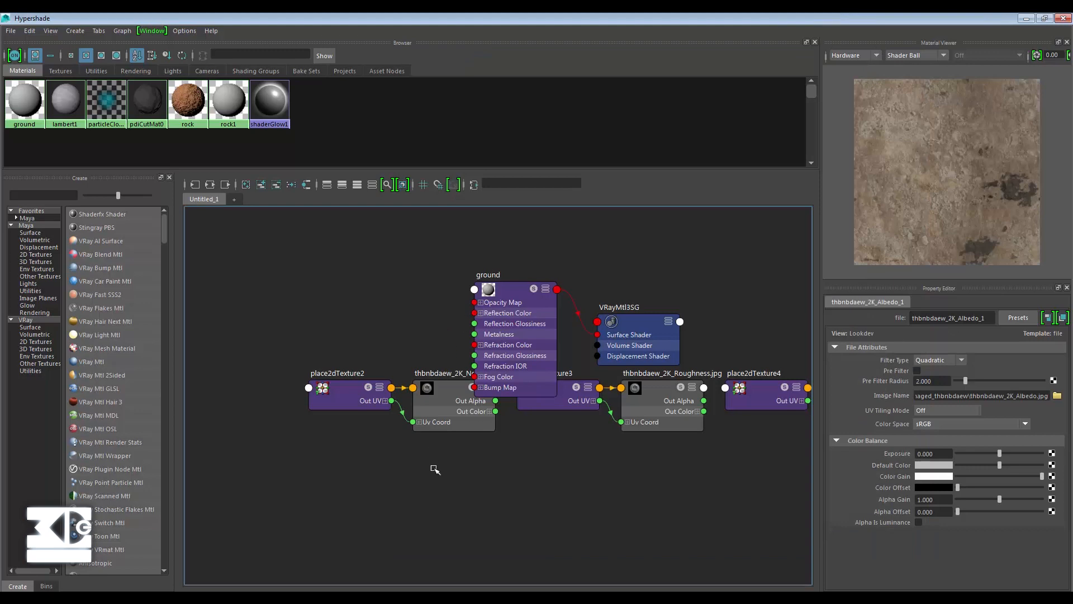
# - Arrange the Normal, Roughness and Albedo texture nodes in a column with the ground material and its shading group beside them
pyautogui.moveTo(435, 469); pyautogui.dragTo(246, 290)
pyautogui.moveTo(498, 235); pyautogui.dragTo(706, 254)
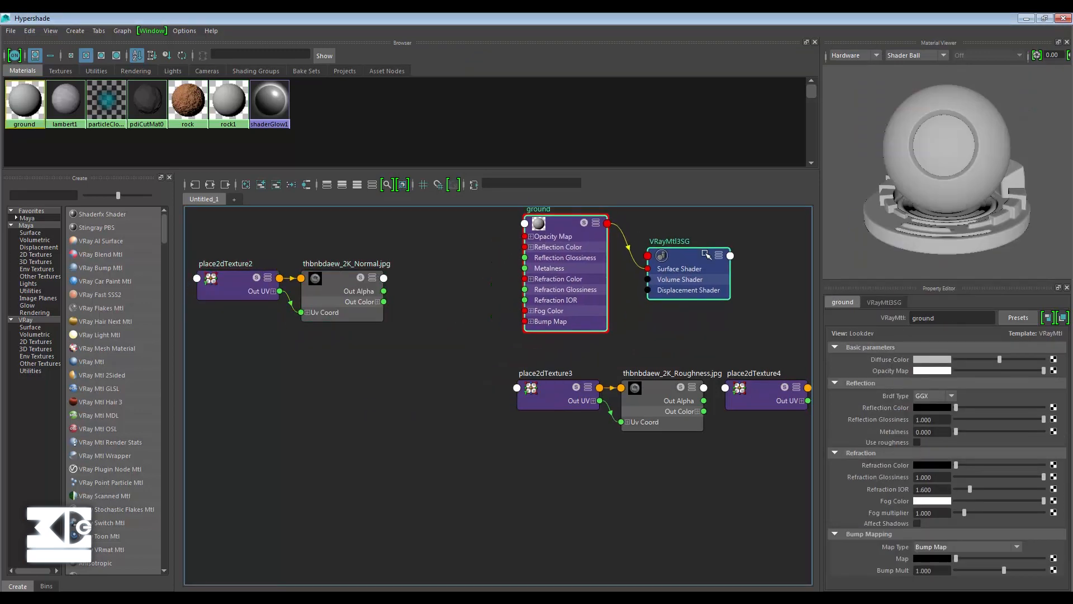
pyautogui.moveTo(699, 479); pyautogui.dragTo(249, 383)
pyautogui.scroll(-4, 473, 384)
pyautogui.moveTo(661, 446); pyautogui.dragTo(629, 398)
pyautogui.moveTo(618, 395); pyautogui.dragTo(379, 428)
pyautogui.scroll(4, 460, 328)
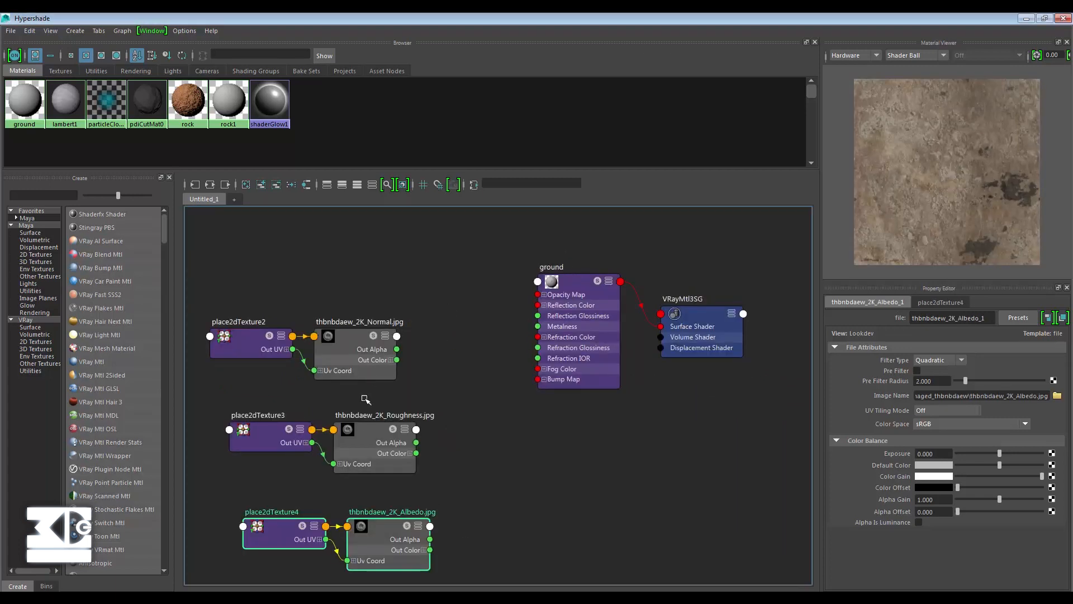
pyautogui.moveTo(580, 280); pyautogui.dragTo(581, 309)
# - Connect Albedo to the ground material's diffuse color, Roughness to reflection glossiness with Use roughness enabled, and Normal to the bump map; minimize the Hypershade
pyautogui.moveTo(371, 521); pyautogui.dragTo(593, 386, button='middle')
pyautogui.moveTo(366, 432); pyautogui.dragTo(870, 419, button='middle')
pyautogui.click(836, 453)
pyautogui.click(917, 442)
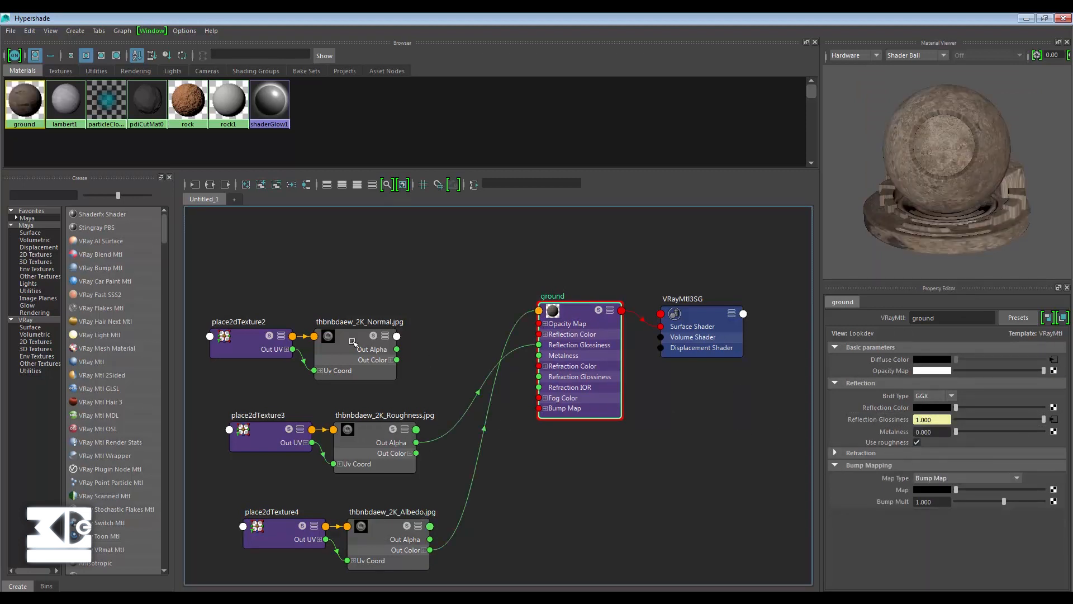
pyautogui.moveTo(356, 344); pyautogui.dragTo(896, 492, button='middle')
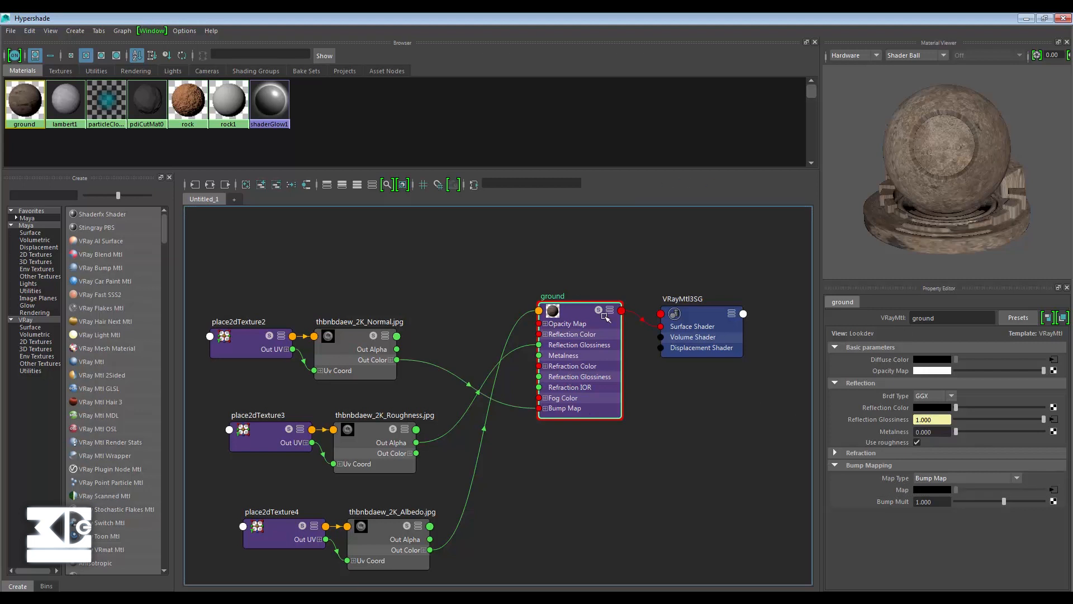
pyautogui.scroll(-2, 581, 274)
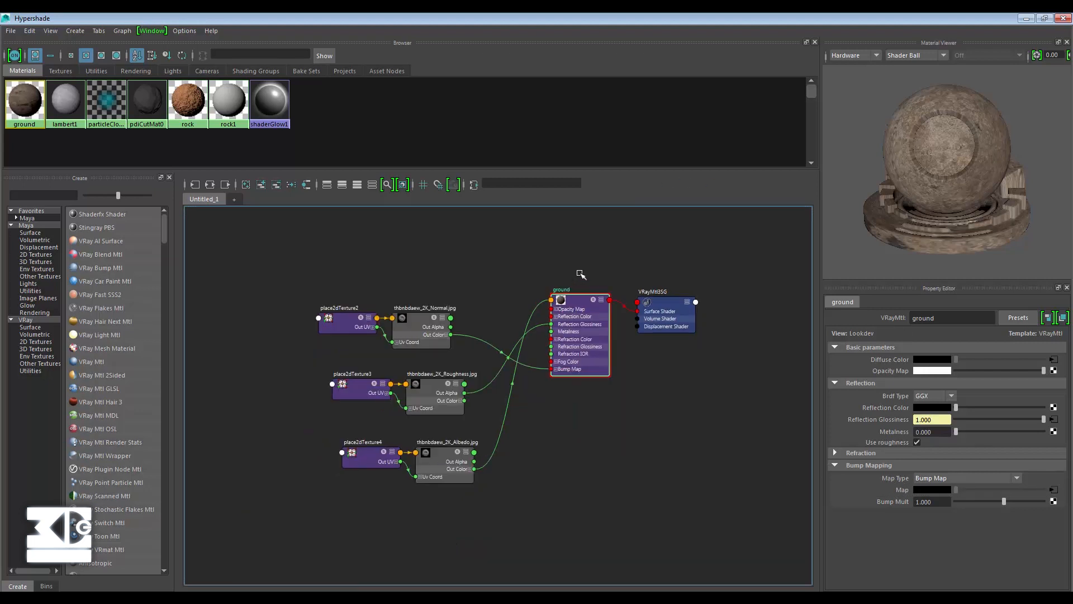
pyautogui.click(1028, 19)
# - Apply a VRayDisplacement node to the ground plane and select the displacement node in the Outliner
pyautogui.click(537, 436)
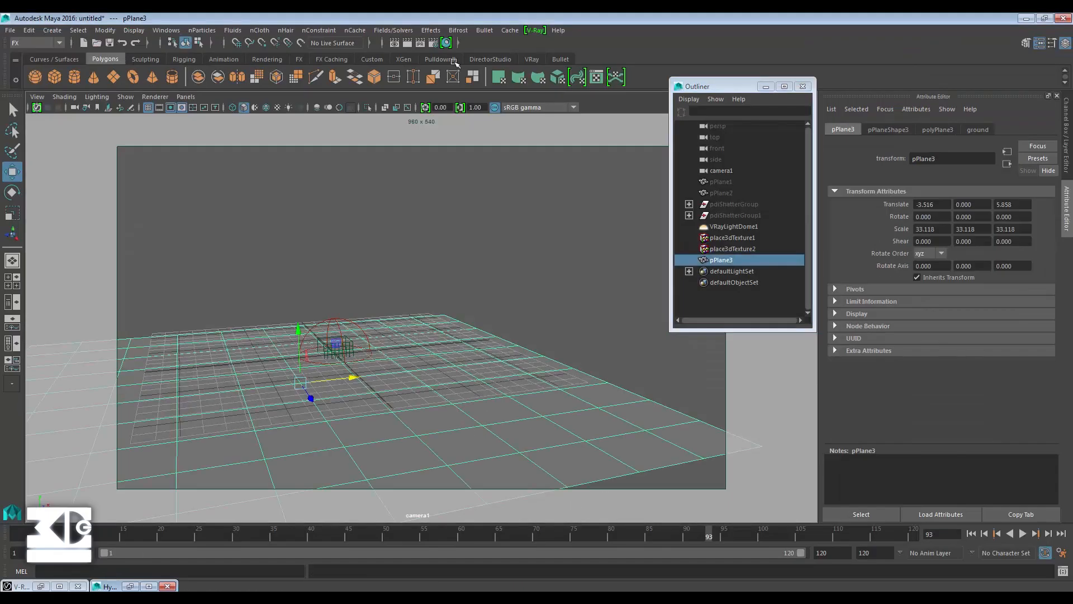
pyautogui.click(534, 60)
pyautogui.rightClick(368, 77)
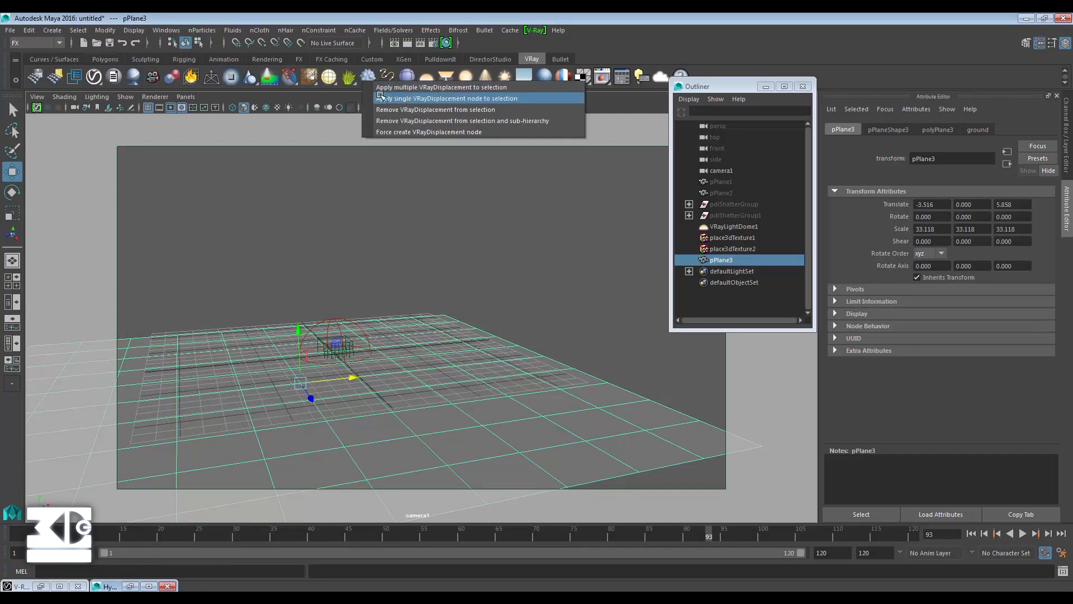
pyautogui.click(403, 90)
pyautogui.click(746, 294)
# - Map the displacement material with a File texture using thbnbdaew_2K_Displacement.exr from the concrete_damaged_thbnbdaew folder
pyautogui.click(1042, 255)
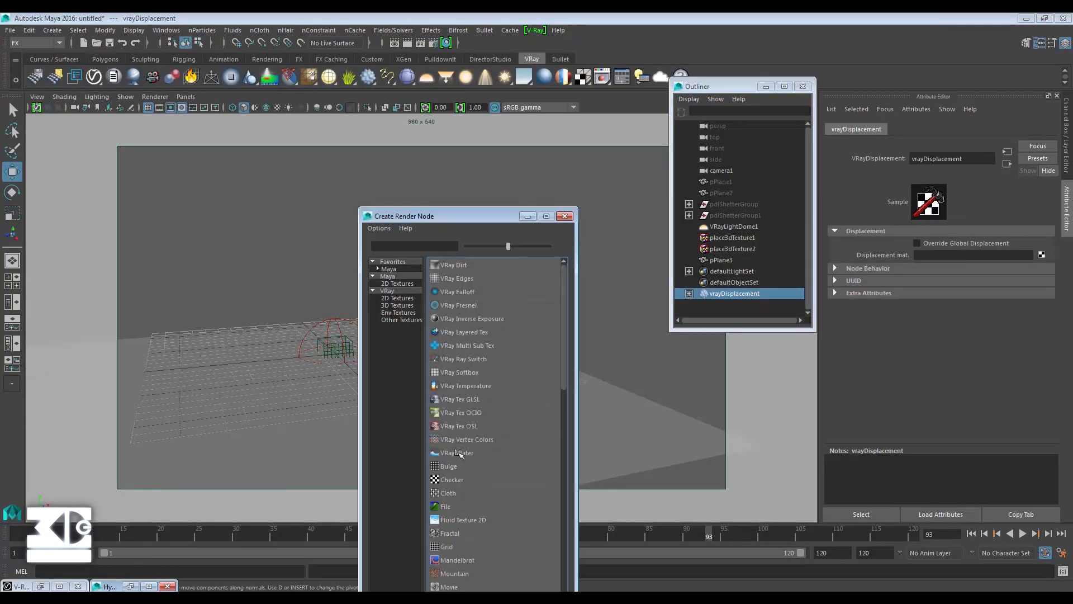
pyautogui.click(447, 506)
pyautogui.click(1037, 283)
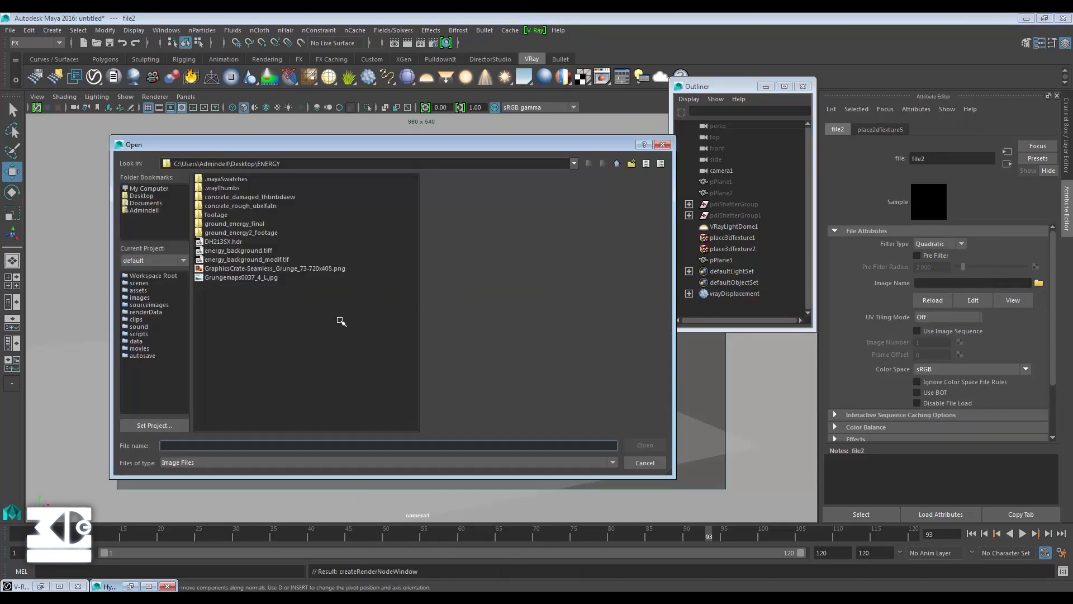
pyautogui.doubleClick(274, 198)
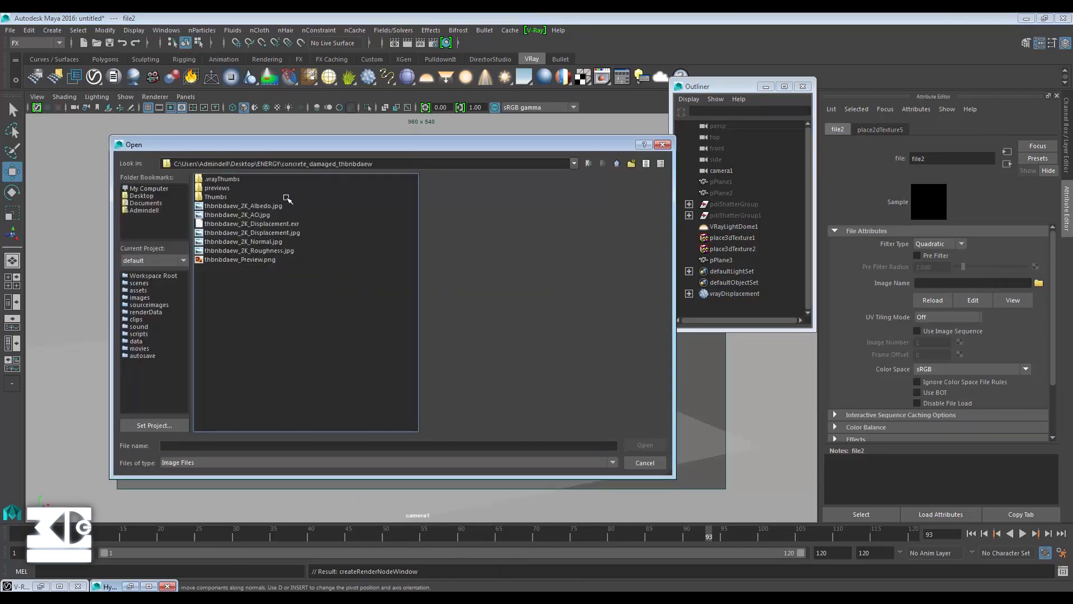
pyautogui.doubleClick(282, 225)
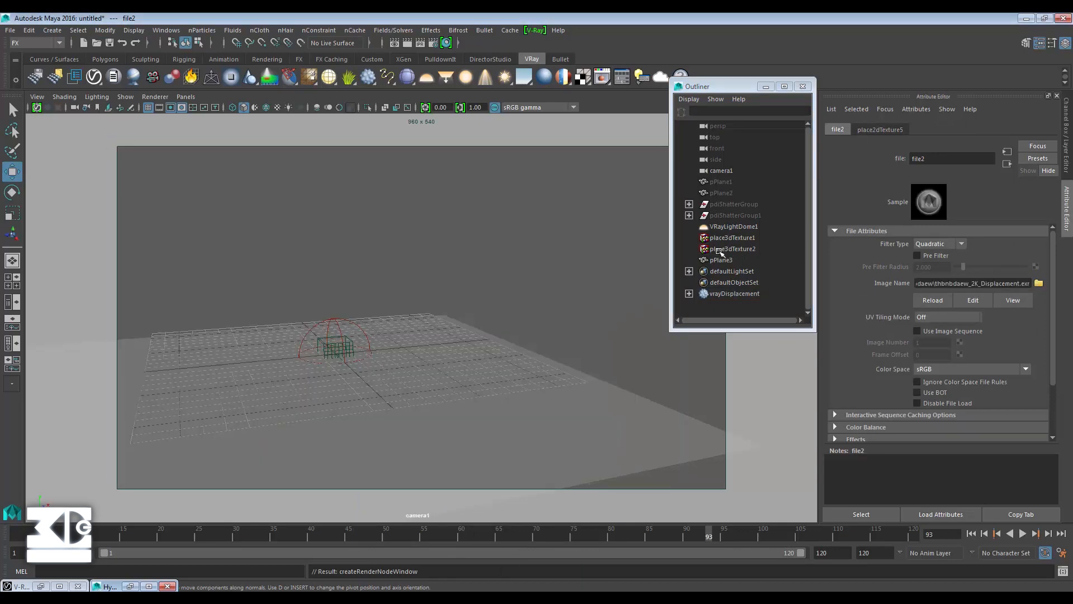
# - Rename the pPlane3 object as ground
pyautogui.click(719, 259)
pyautogui.doubleClick(725, 261)
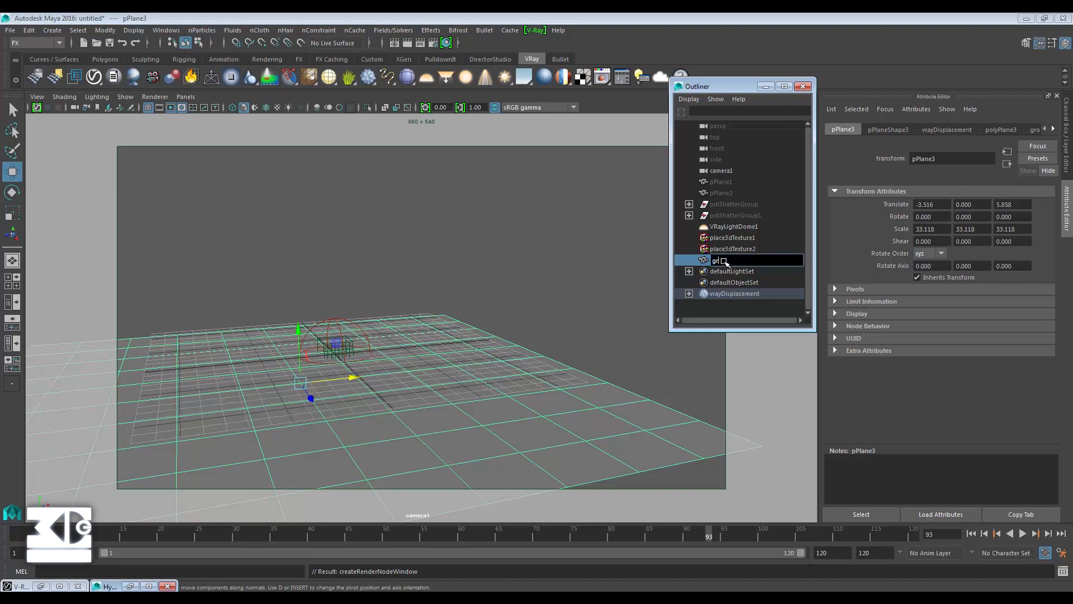
pyautogui.write('ground')
pyautogui.press('Return')
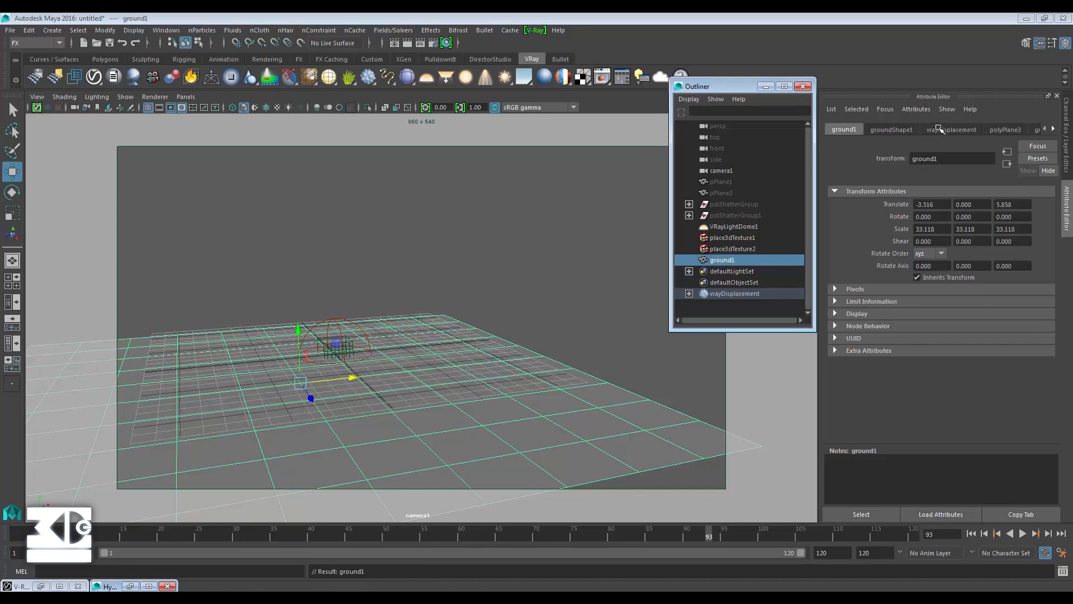
# - Add V-Ray Subdivision, Subdivision and Displacement Quality, and Displacement control attributes to the ground plane's shape node and expand the extra V-Ray attributes
pyautogui.click(918, 110)
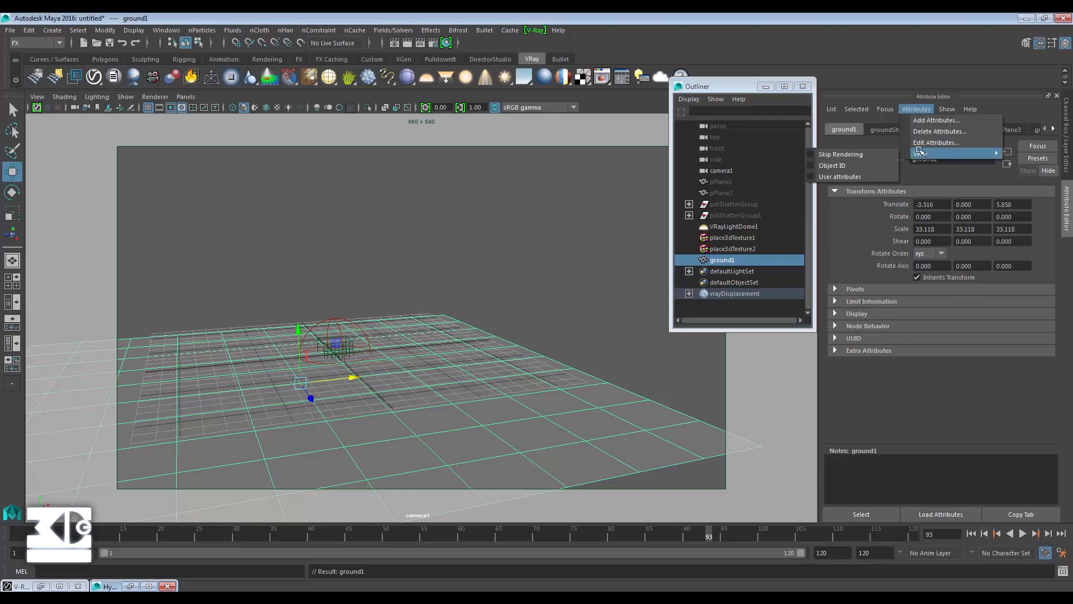
pyautogui.click(728, 262)
pyautogui.click(951, 130)
pyautogui.click(891, 129)
pyautogui.click(917, 109)
pyautogui.moveTo(934, 157)
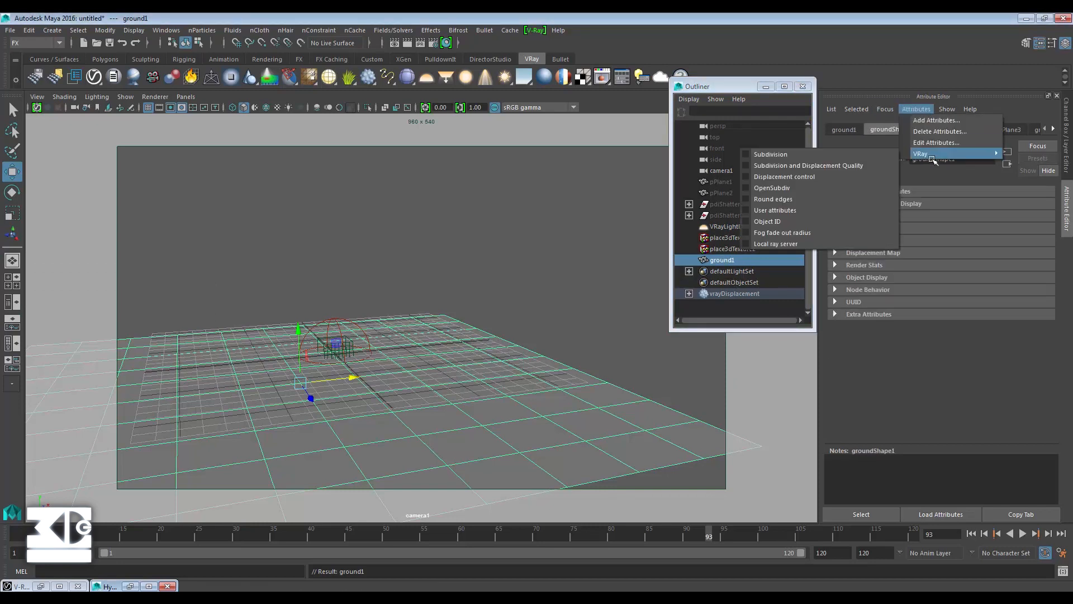
pyautogui.click(872, 156)
pyautogui.click(917, 109)
pyautogui.click(805, 166)
pyautogui.click(917, 109)
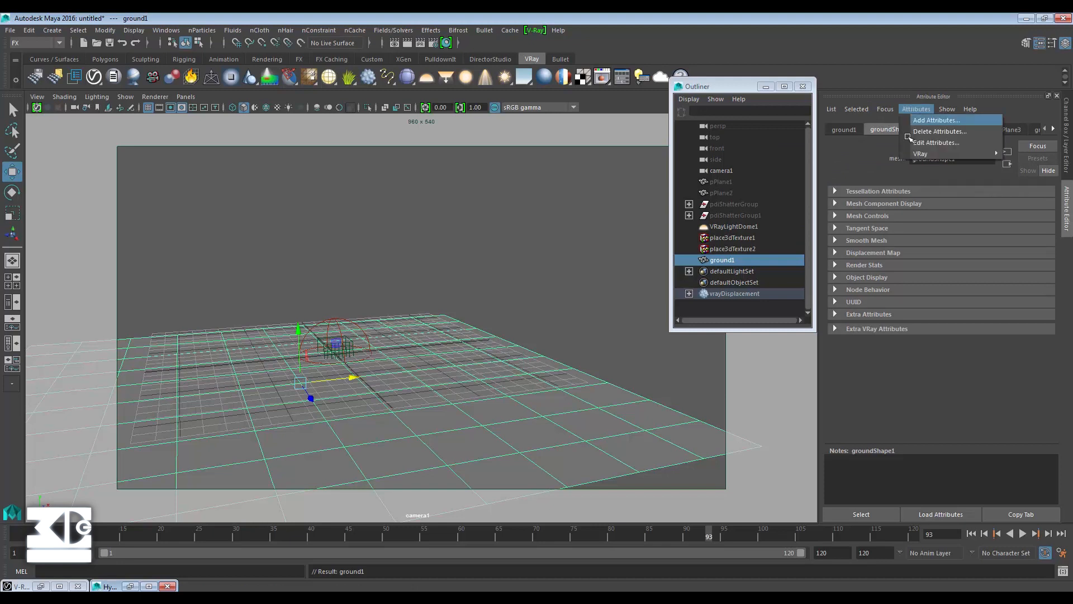
pyautogui.click(801, 176)
pyautogui.click(863, 334)
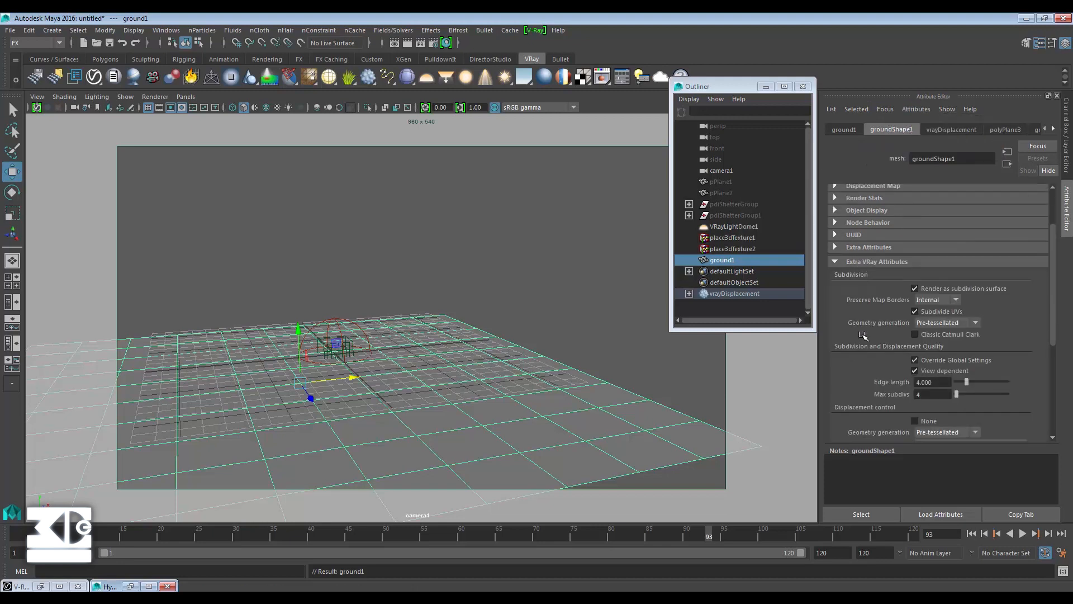
pyautogui.scroll(-5, 862, 334)
pyautogui.click(917, 109)
pyautogui.moveTo(951, 154)
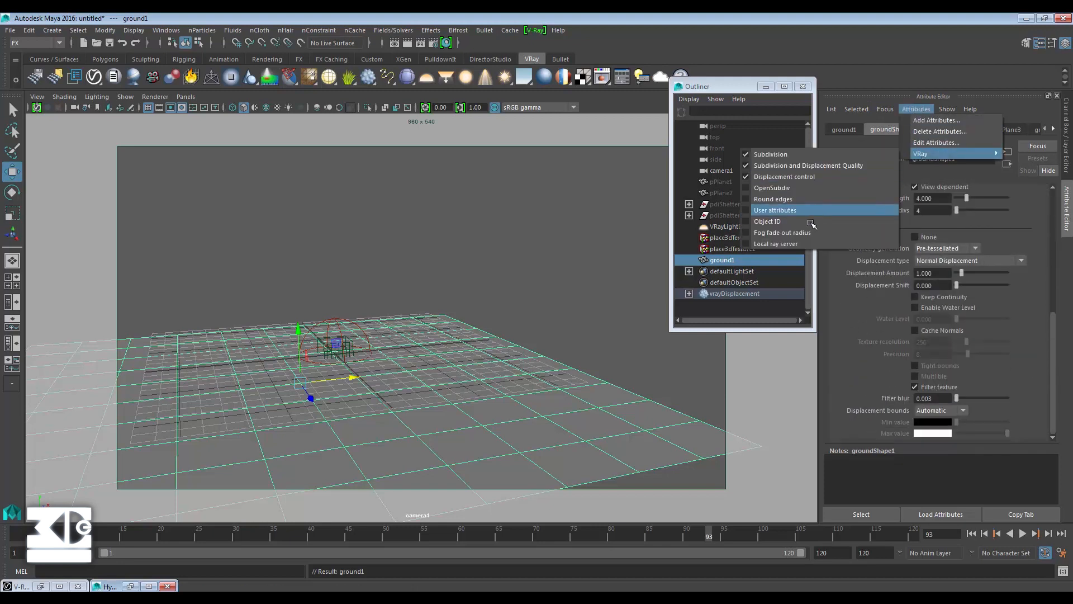
pyautogui.click(793, 210)
pyautogui.click(917, 109)
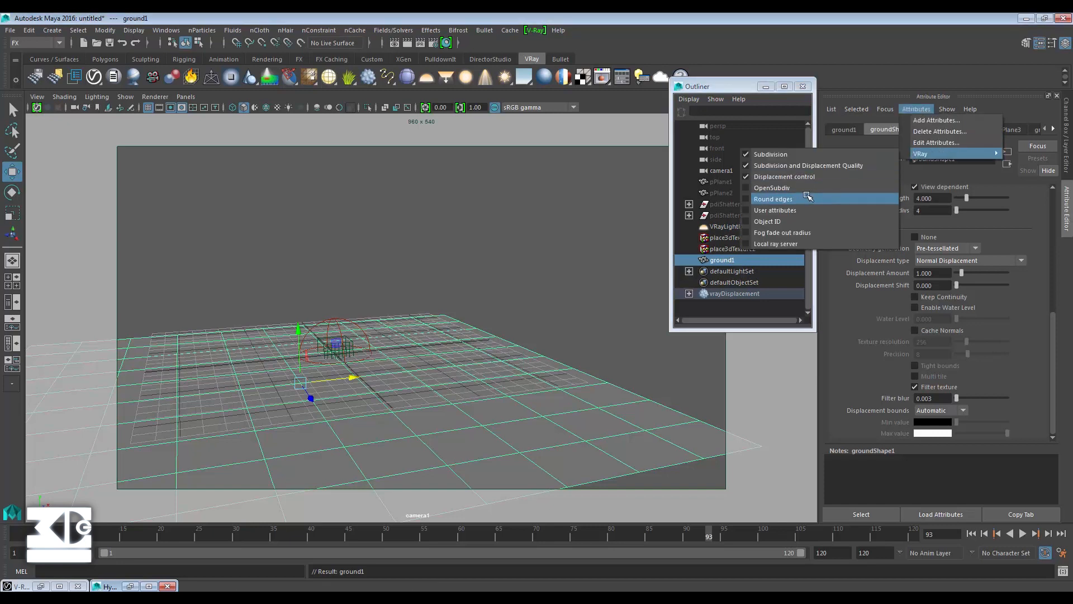
pyautogui.click(772, 199)
pyautogui.scroll(5, 954, 329)
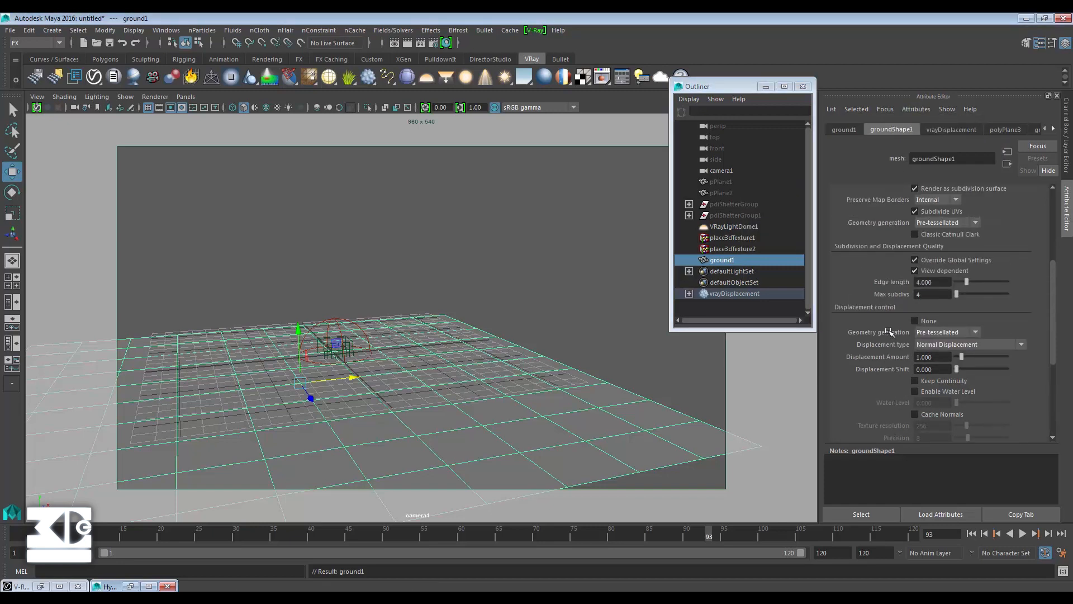
pyautogui.scroll(-2, 895, 317)
# - Set Max subdivs to 256 in the ground shape's Subdivision and Displacement Quality settings
pyautogui.click(916, 109)
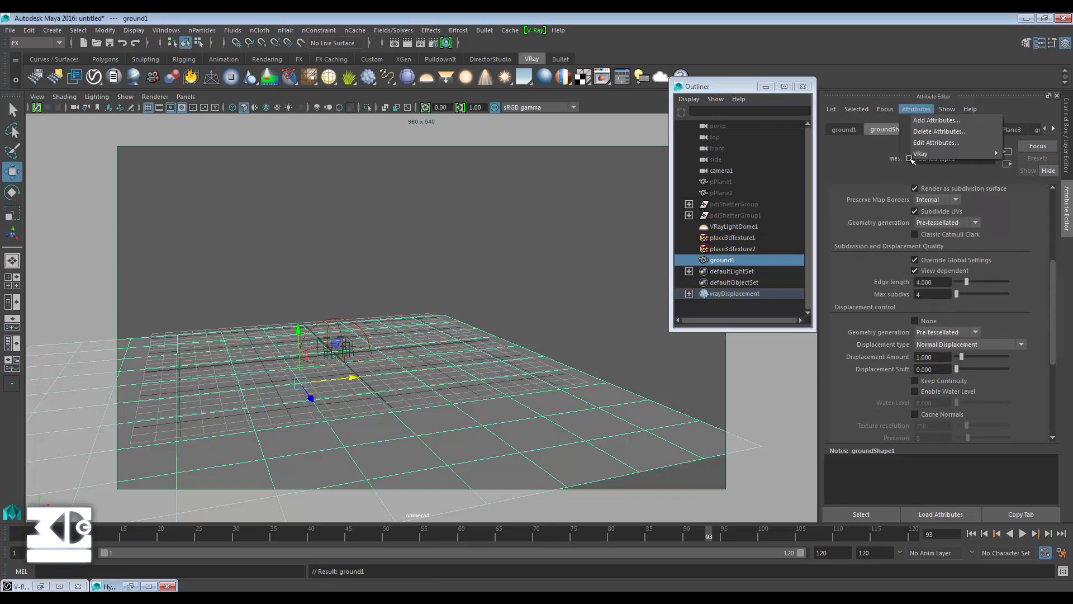
pyautogui.moveTo(922, 153)
pyautogui.click(894, 205)
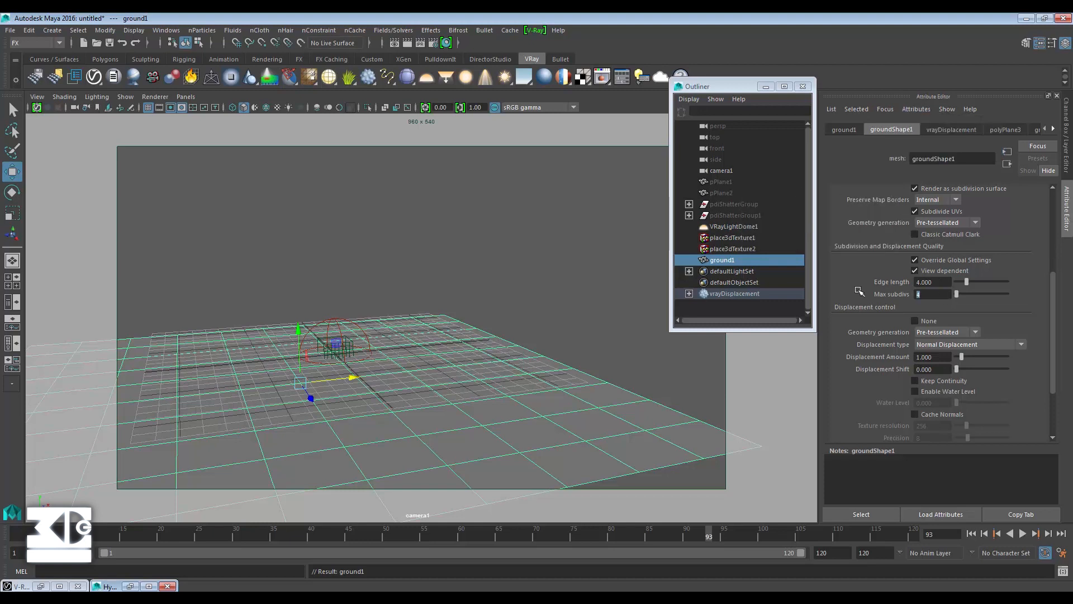
pyautogui.scroll(-4, 851, 372)
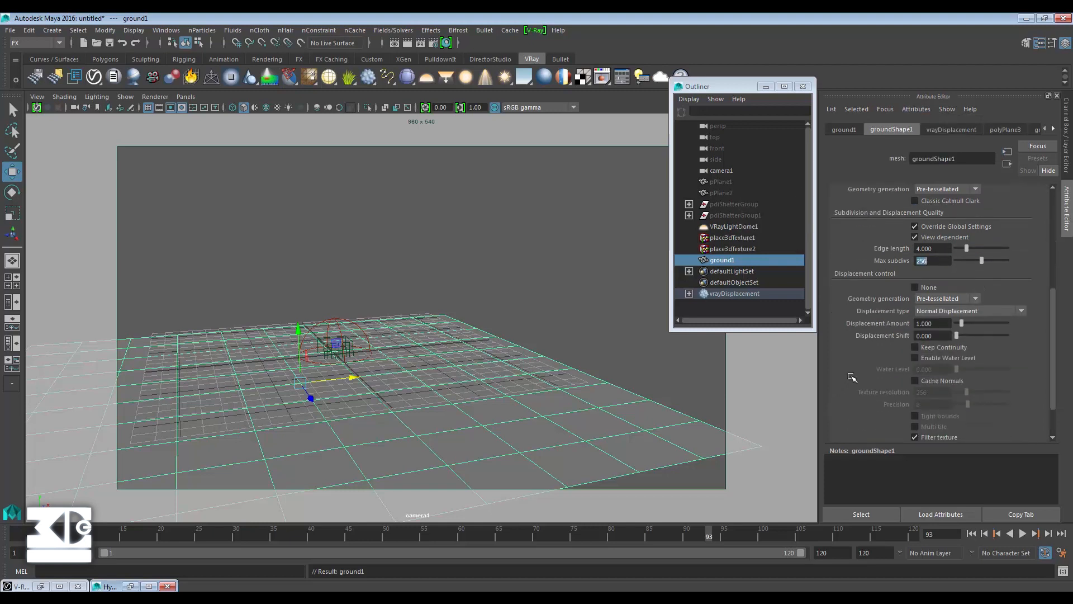
# - Render the displaced ground plane on its own with the shatter groups hidden and inspect its surface up close
pyautogui.click(40, 587)
pyautogui.click(1026, 19)
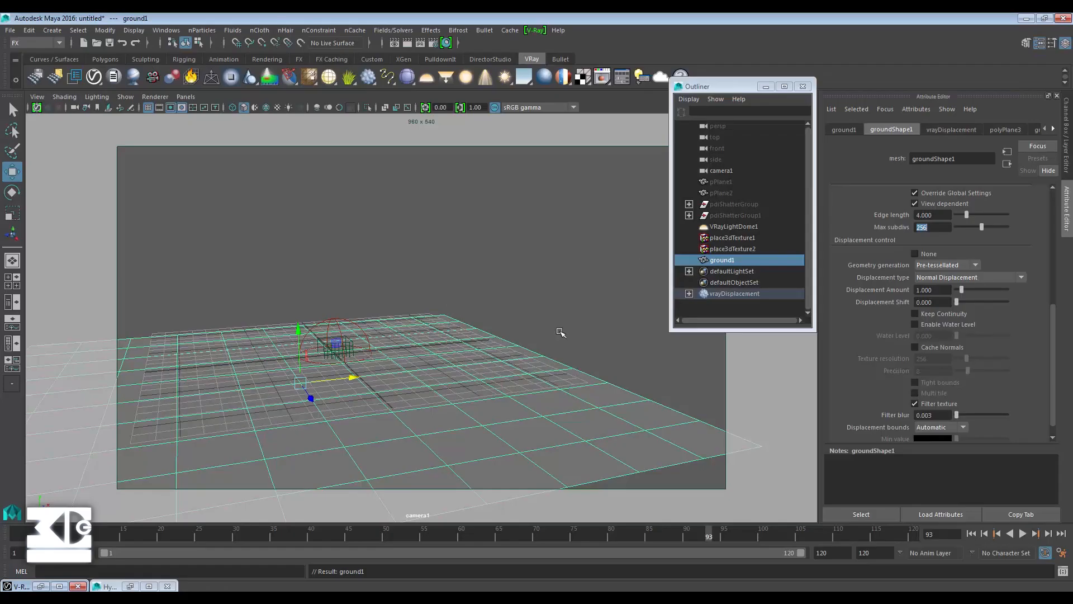
pyautogui.click(747, 216)
pyautogui.press('h')
pyautogui.press('h')
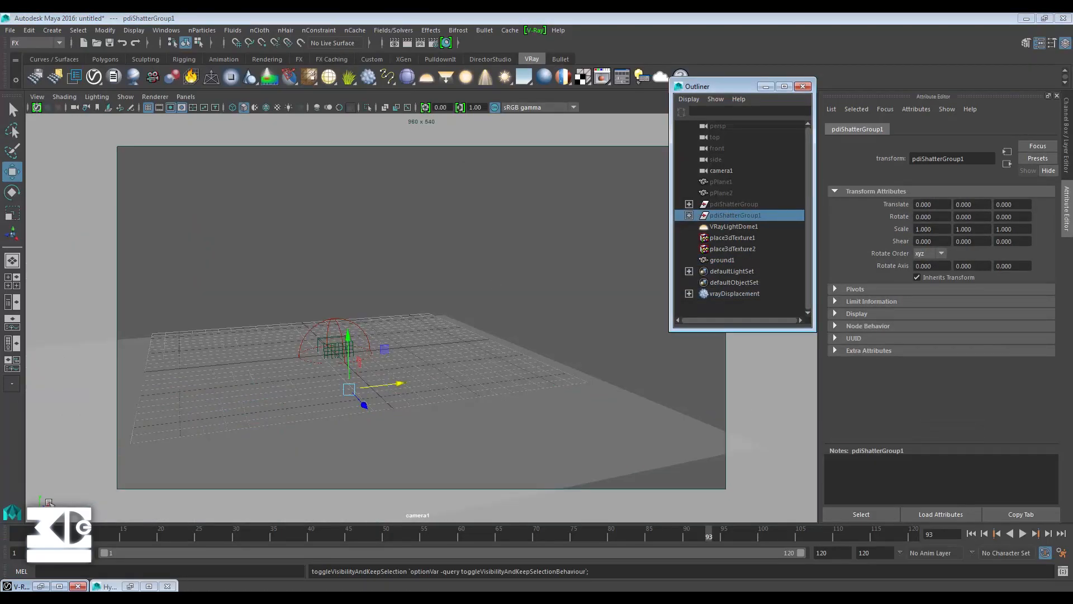
pyautogui.click(39, 587)
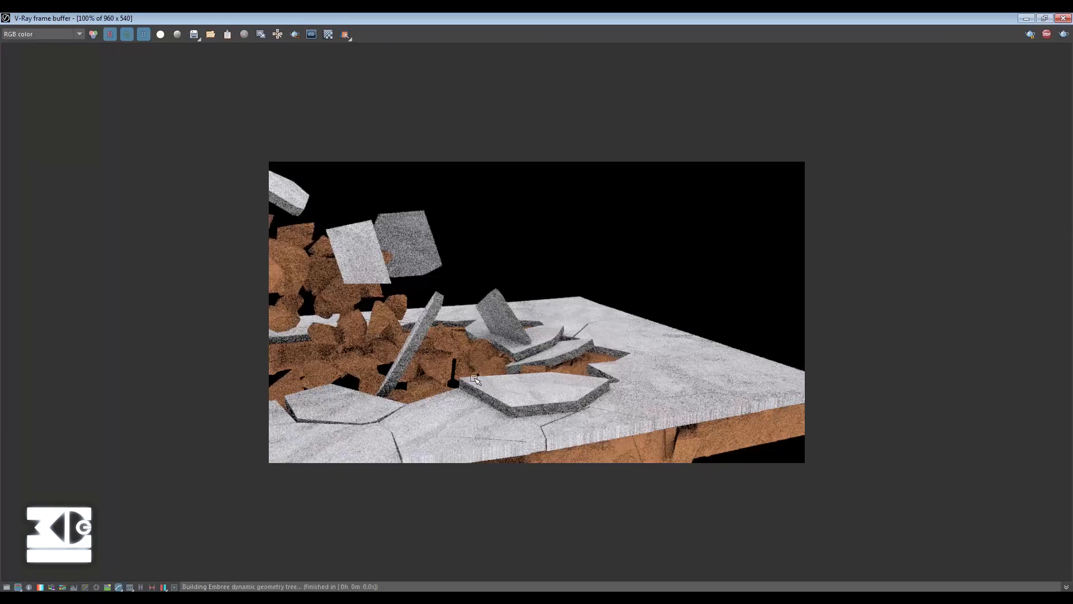
pyautogui.scroll(1, 641, 423)
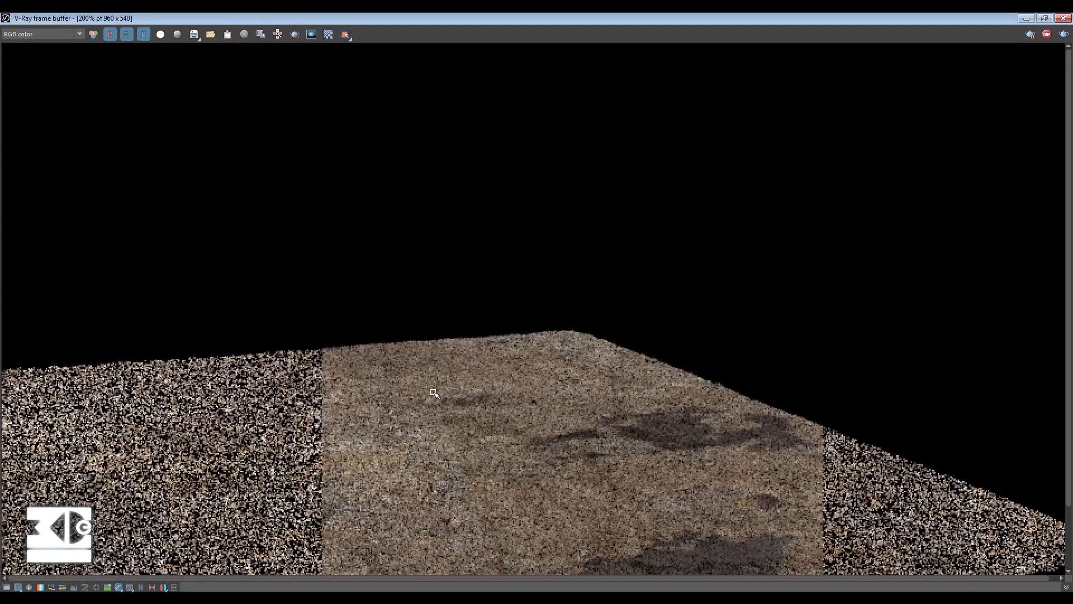
pyautogui.scroll(-1, 641, 424)
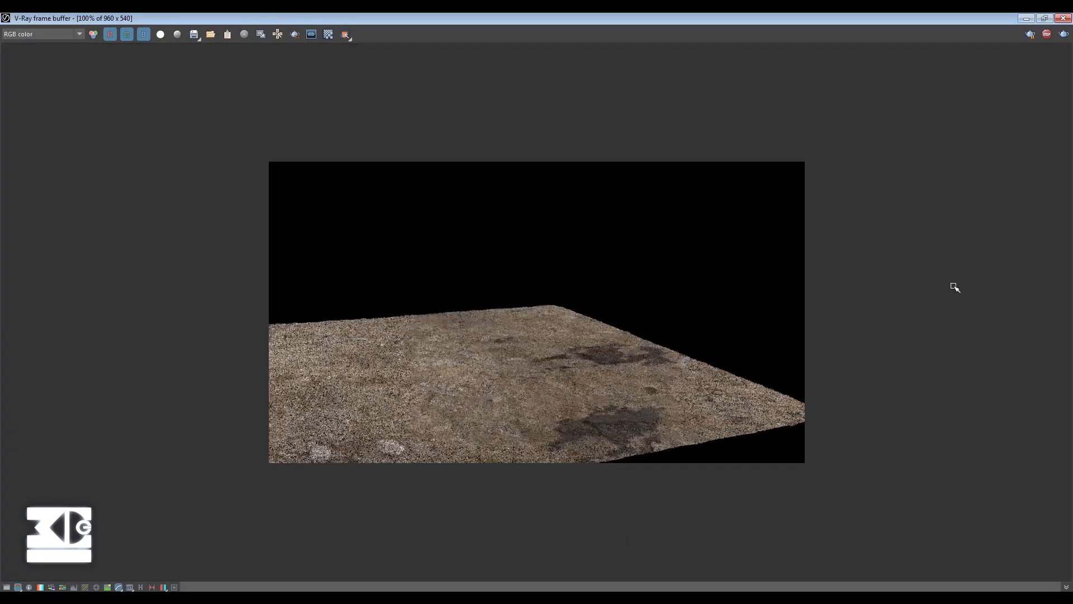
# - Unhide both shatter groups and render the shattered ground at frame 30
pyautogui.click(1027, 18)
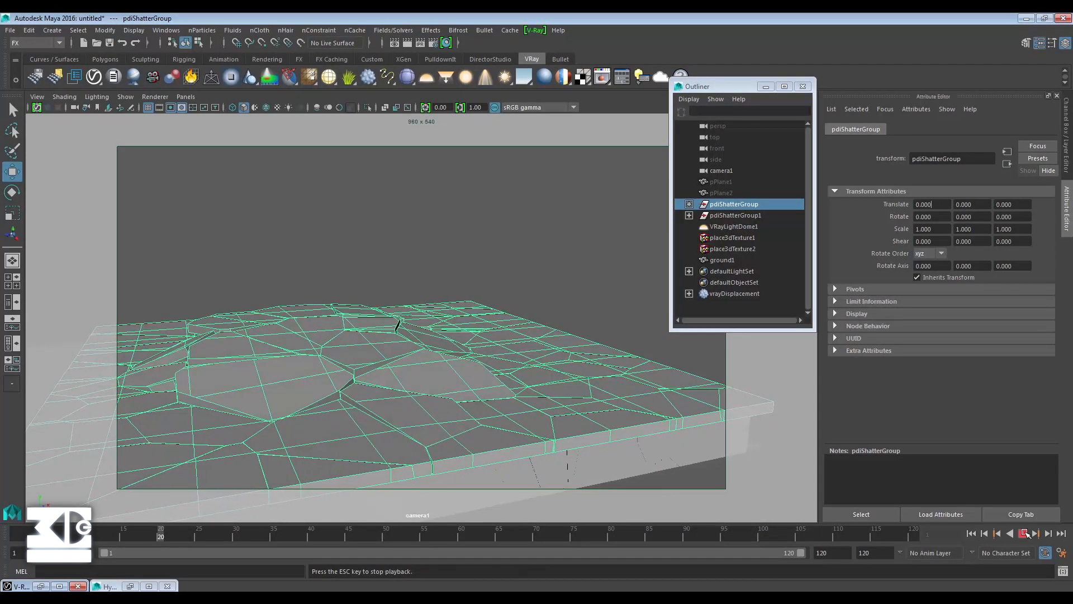
pyautogui.press('Escape')
pyautogui.doubleClick(9, 585)
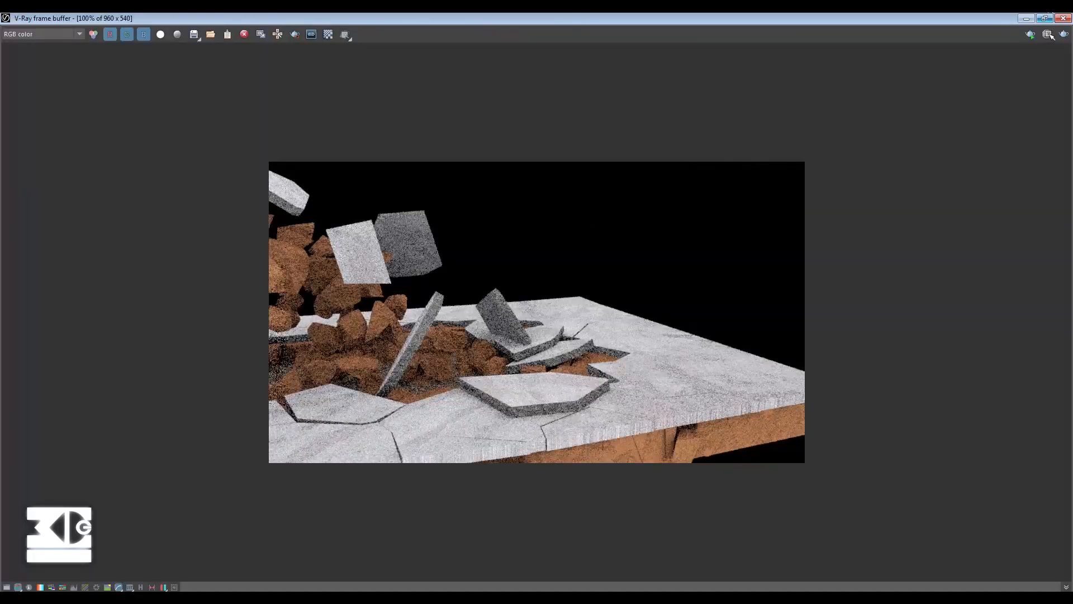
pyautogui.click(1031, 34)
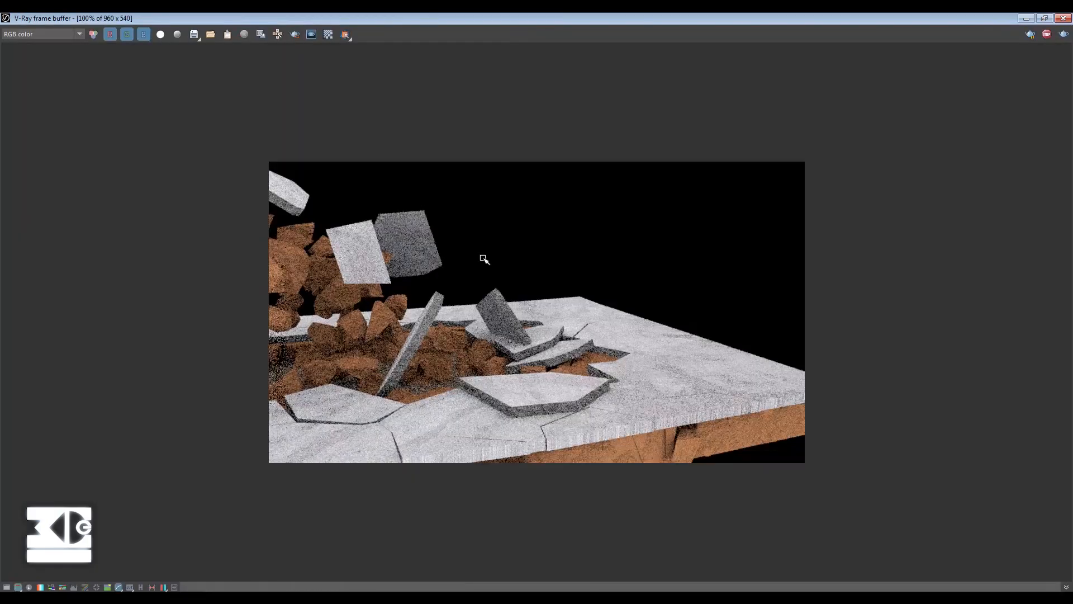
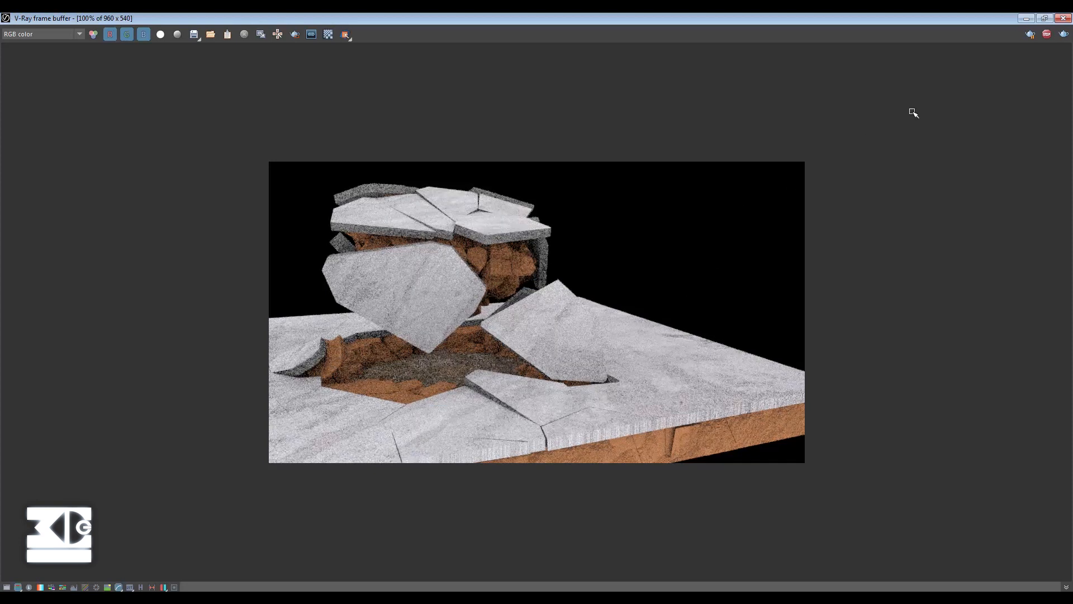
pyautogui.click(1025, 18)
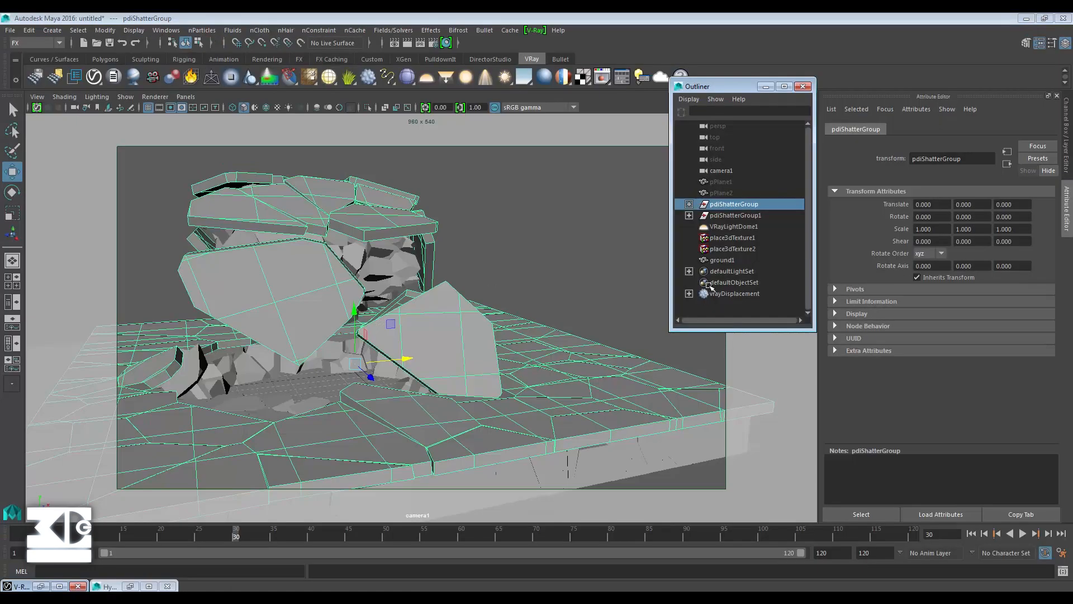
# - Darken the rock material's diffuse color to a value of 0.354 and lower its saturation to about 0.65
pyautogui.click(137, 586)
pyautogui.click(964, 361)
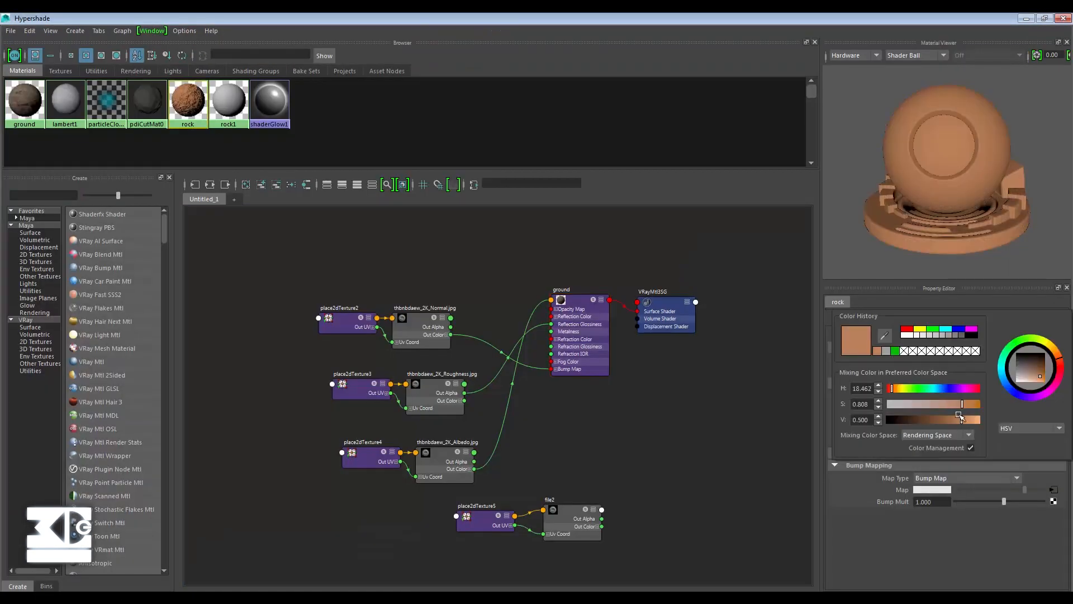
pyautogui.moveTo(960, 417); pyautogui.dragTo(952, 421)
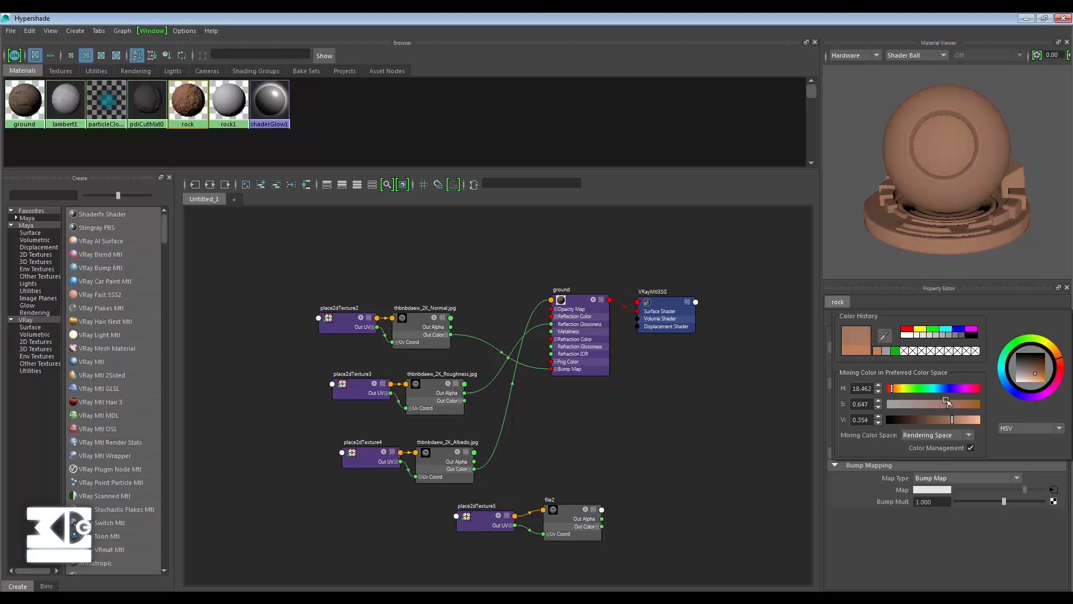
pyautogui.click(1027, 19)
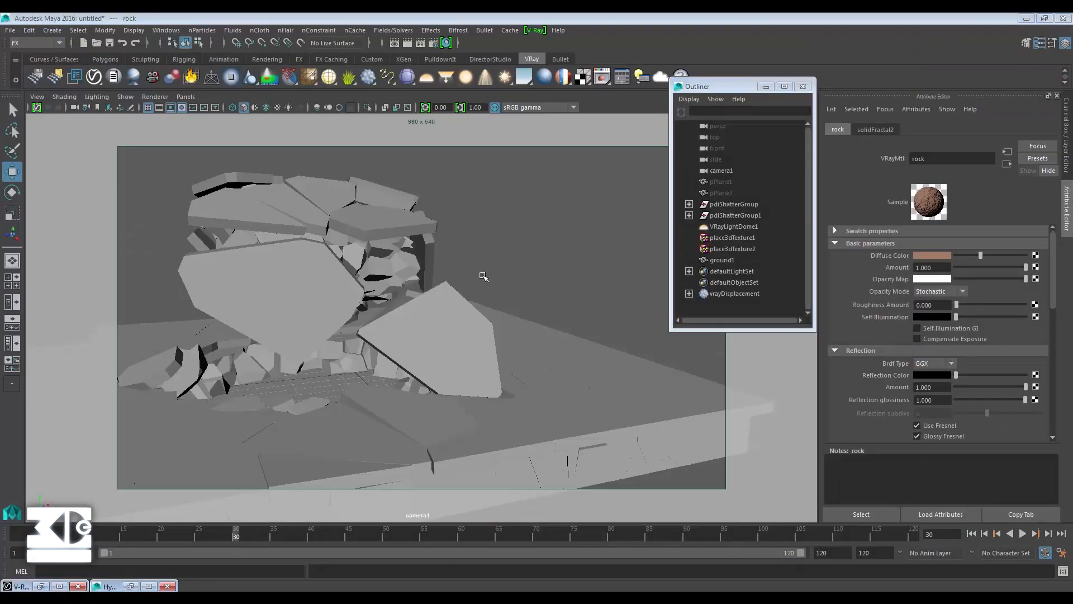
# - Re-render frame 30 to check the darker rock color and stop the render
pyautogui.click(1051, 42)
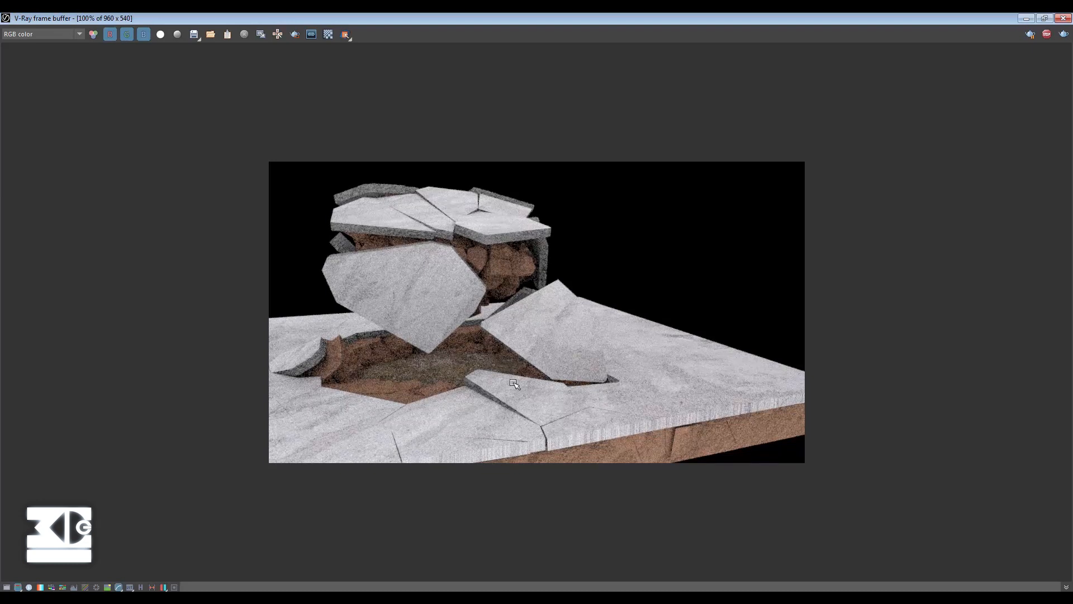
pyautogui.click(1046, 35)
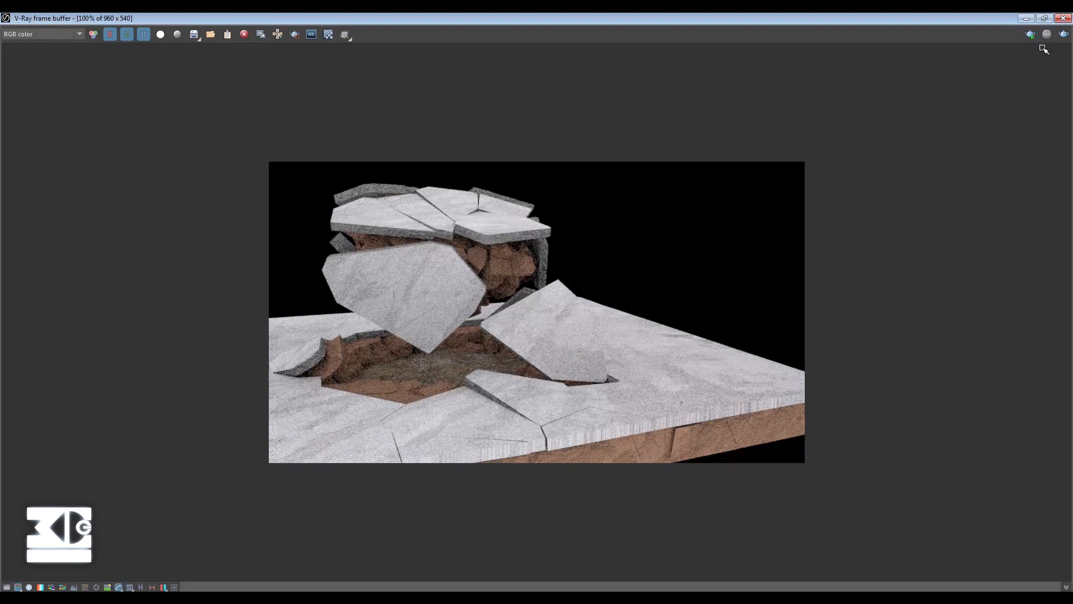
pyautogui.click(1025, 17)
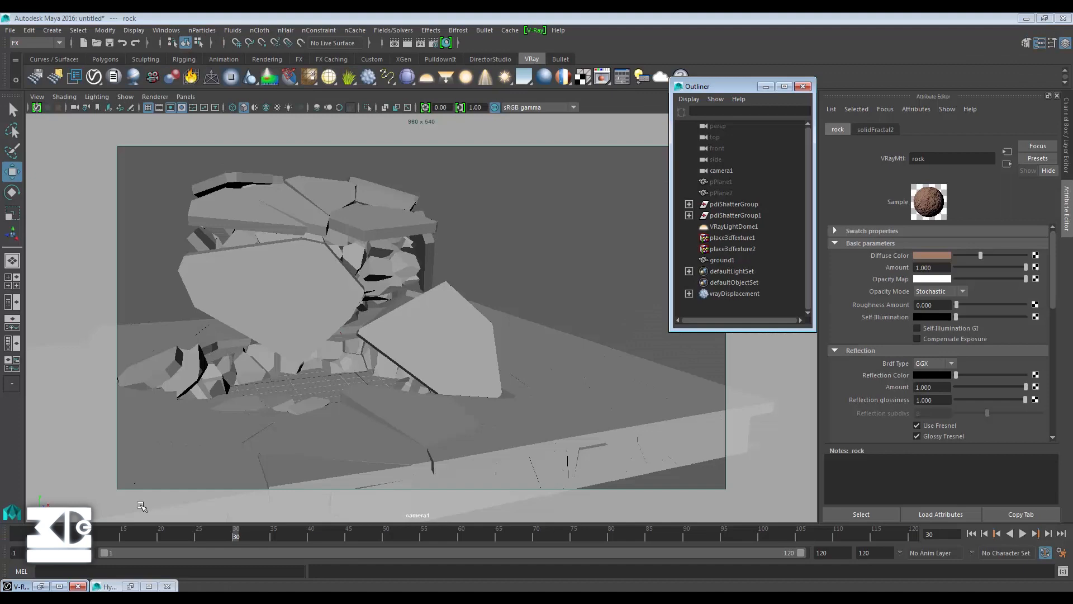
# - Set the render output to exr (multichannel) format with the HD 1080 resolution preset
pyautogui.click(435, 45)
pyautogui.click(325, 190)
pyautogui.click(147, 192)
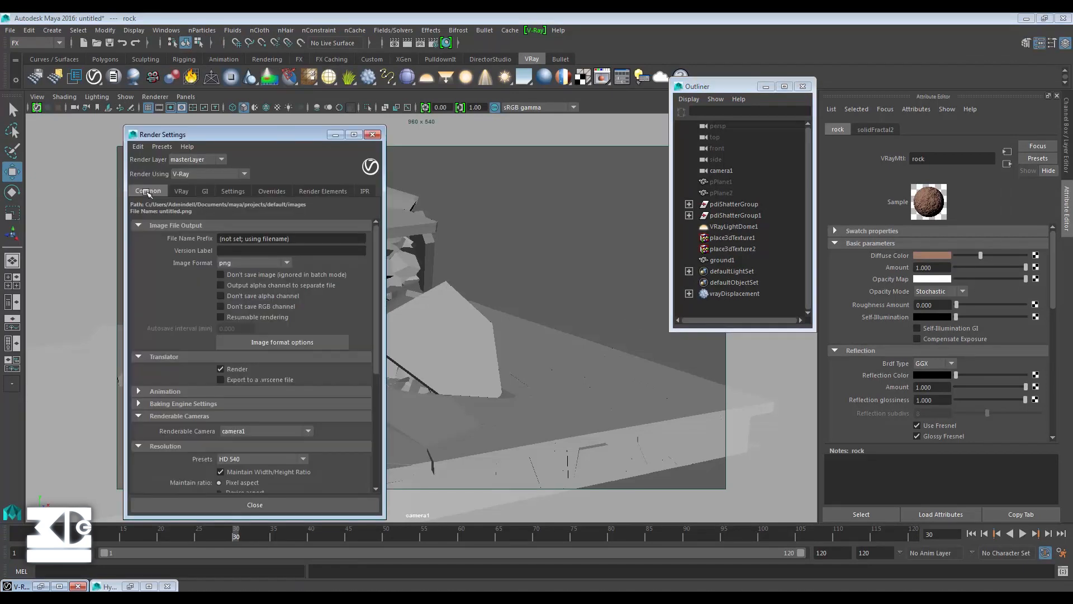
pyautogui.click(181, 192)
pyautogui.click(147, 191)
pyautogui.click(254, 263)
pyautogui.click(246, 331)
pyautogui.scroll(-4, 197, 449)
pyautogui.click(249, 359)
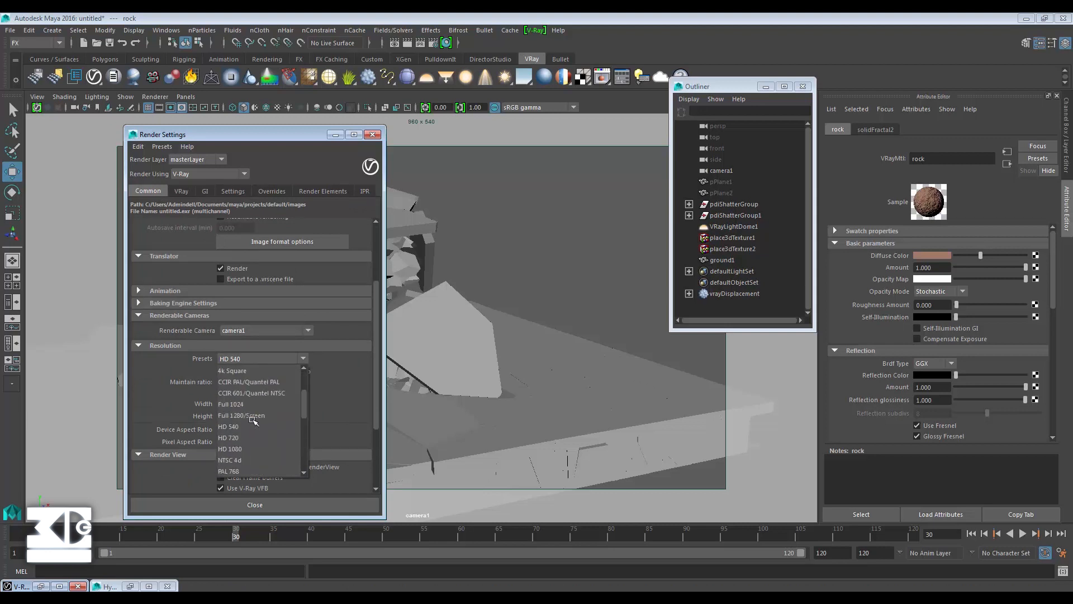
pyautogui.click(249, 449)
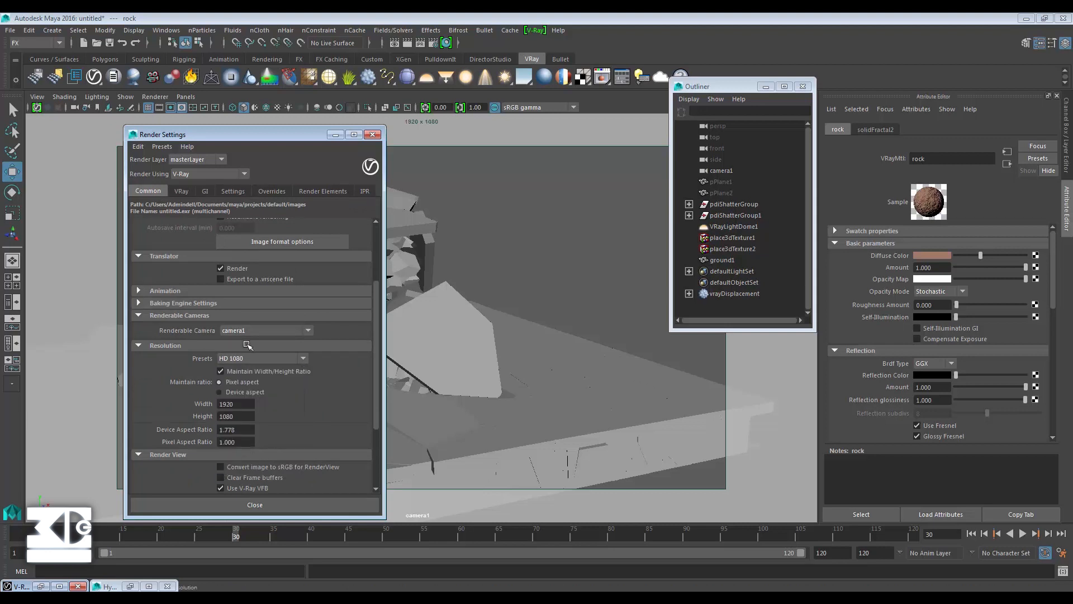
# - Set the render animation to Standard, enter the end frame and close the render settings
pyautogui.scroll(4, 200, 249)
pyautogui.click(177, 393)
pyautogui.click(248, 404)
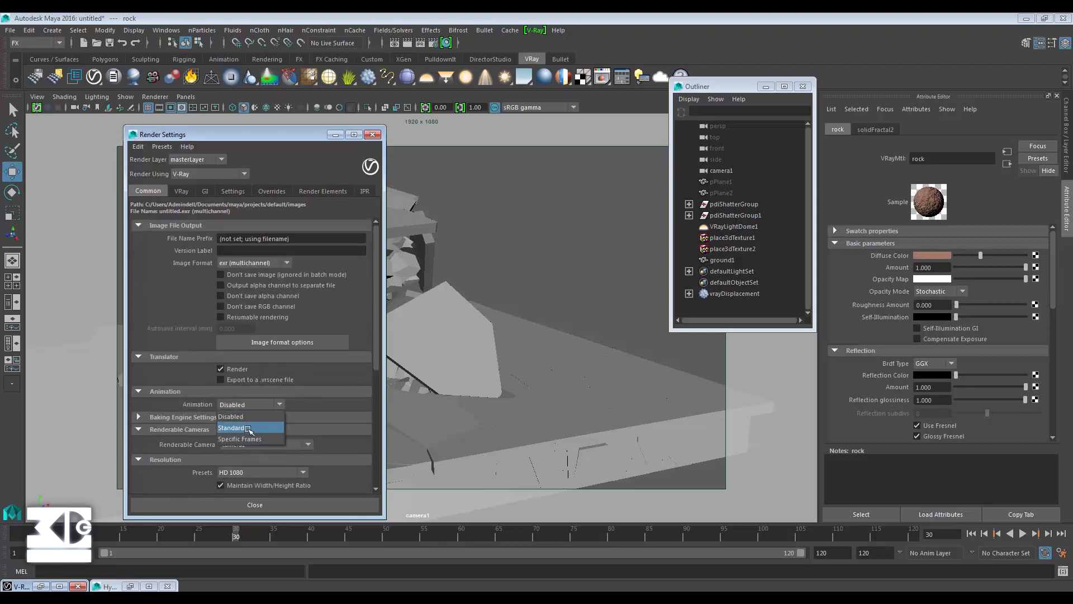
pyautogui.click(249, 428)
pyautogui.click(256, 405)
pyautogui.click(248, 429)
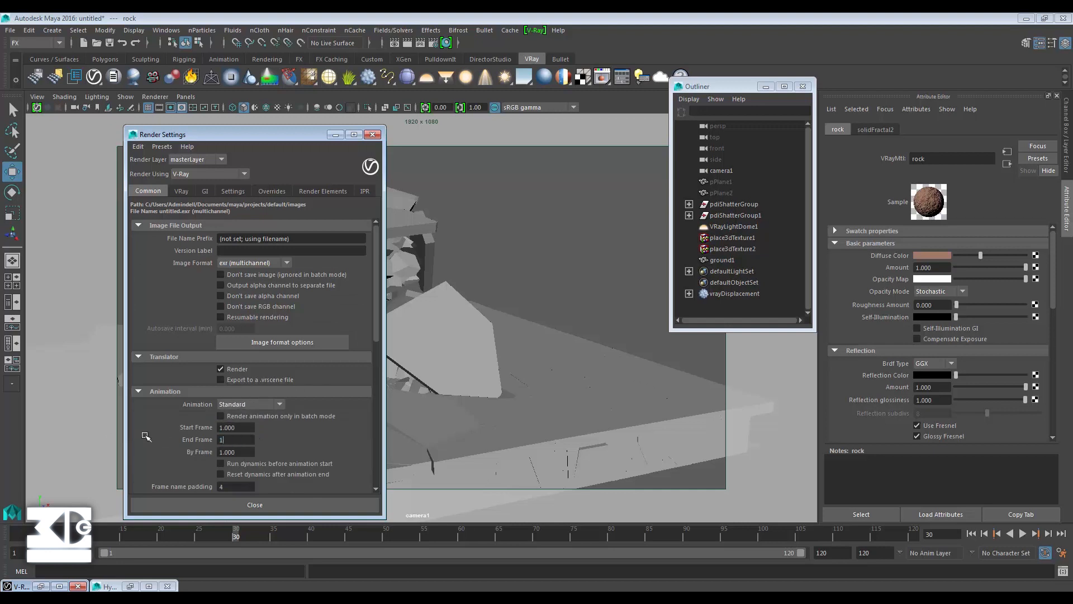
pyautogui.click(262, 506)
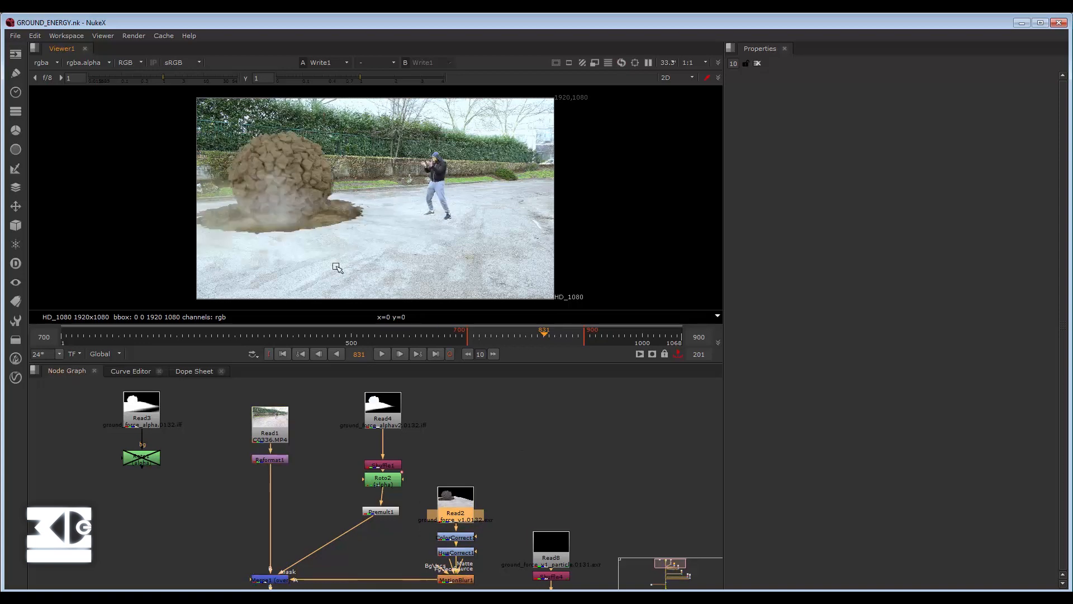
# - Switch to the NukeX composite, view the Read2 ground render on its own and examine it at frame 825
pyautogui.scroll(3, 347, 251)
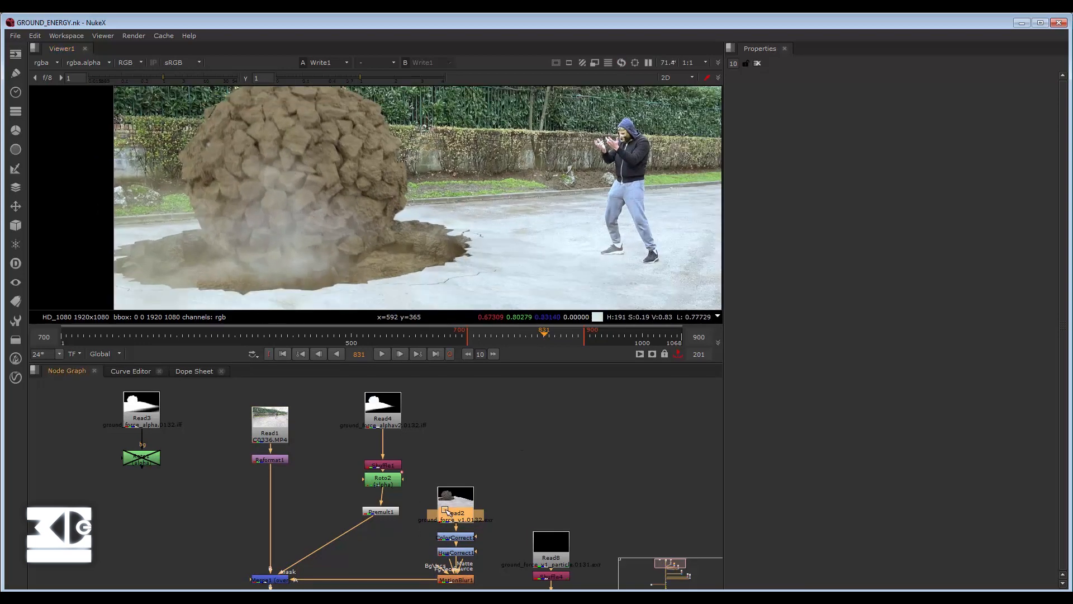
pyautogui.press('1')
pyautogui.moveTo(376, 216); pyautogui.dragTo(354, 158, button='middle')
pyautogui.scroll(-1, 260, 139)
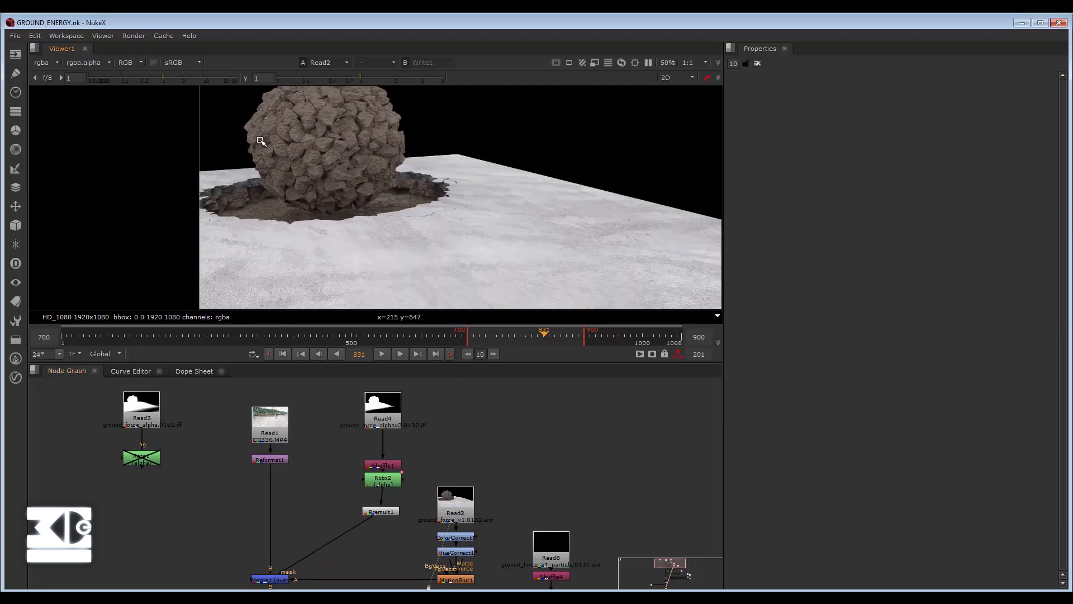
pyautogui.moveTo(261, 139); pyautogui.dragTo(258, 185, button='middle')
pyautogui.moveTo(543, 330)
pyautogui.mouseDown()
pyautogui.moveTo(527, 329)
pyautogui.moveTo(540, 330)
pyautogui.mouseUp()
pyautogui.scroll(1, 414, 222)
# - View the Read4 alpha pass, the Merge1 result and the final Write1 composite in turn to examine how the ground blends into the footage
pyautogui.click(383, 408)
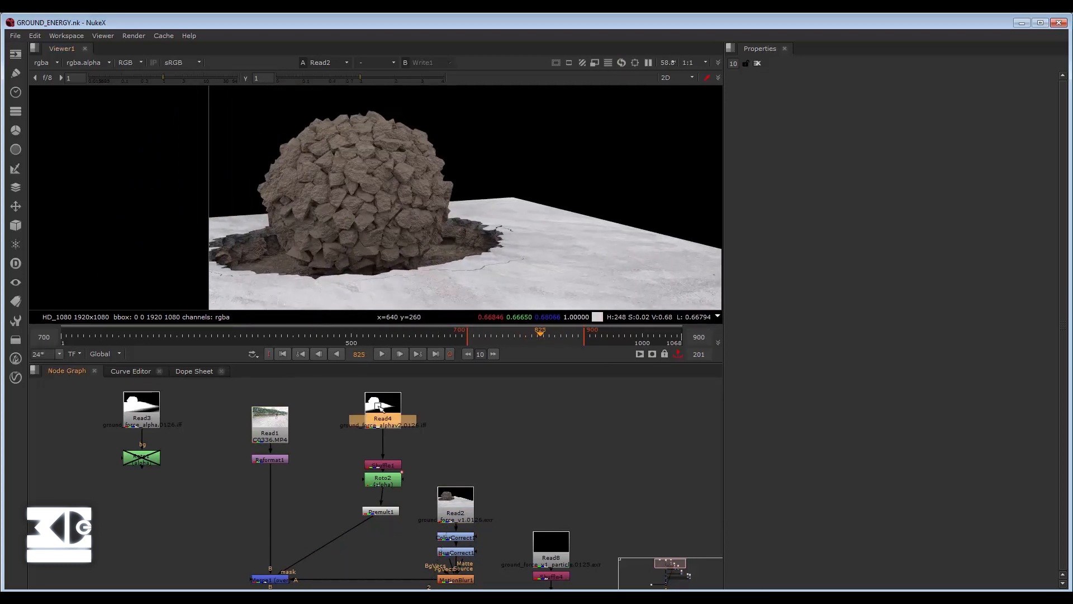
pyautogui.press('1')
pyautogui.scroll(-2, 441, 230)
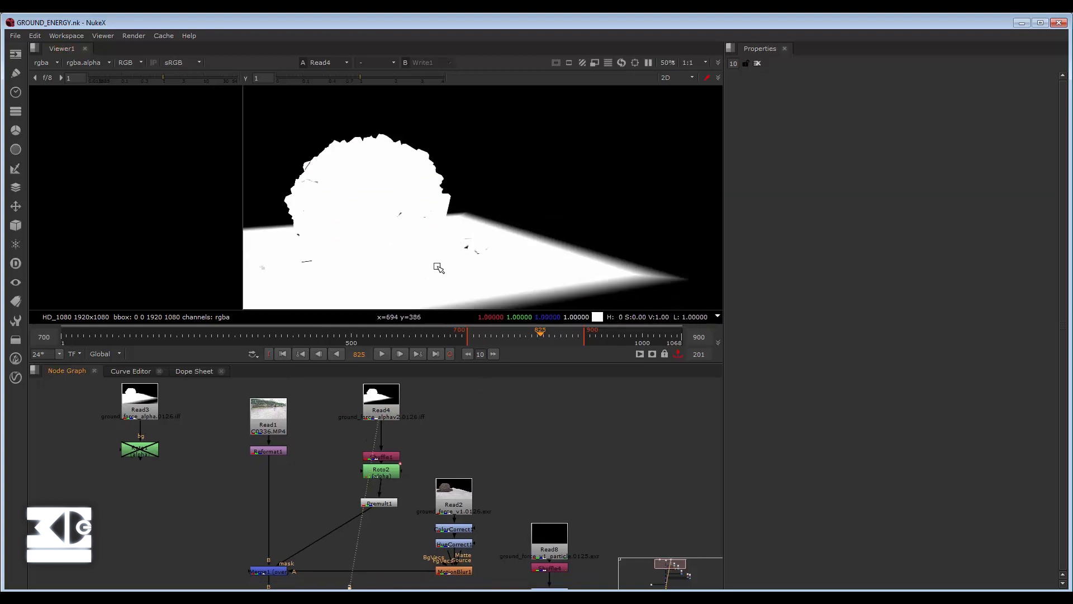
pyautogui.click(286, 572)
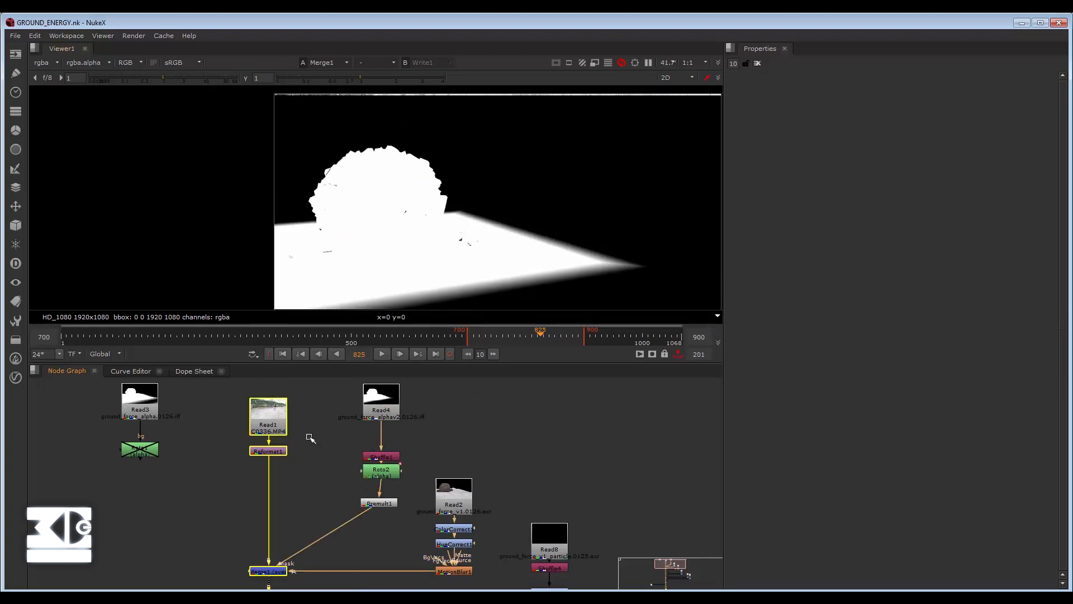
pyautogui.press('1')
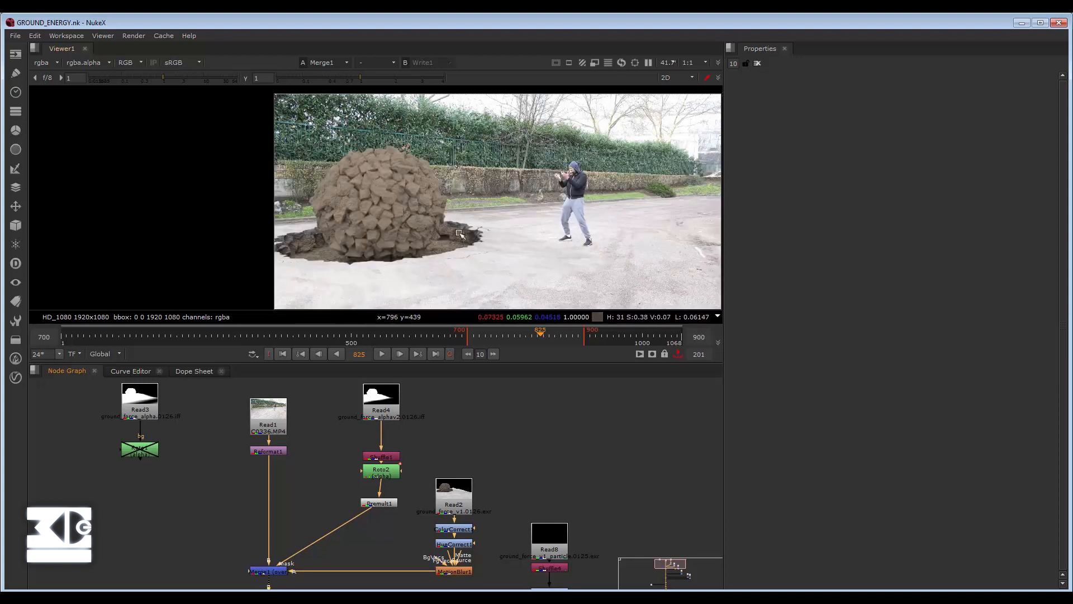
pyautogui.scroll(-2, 331, 413)
pyautogui.press('2')
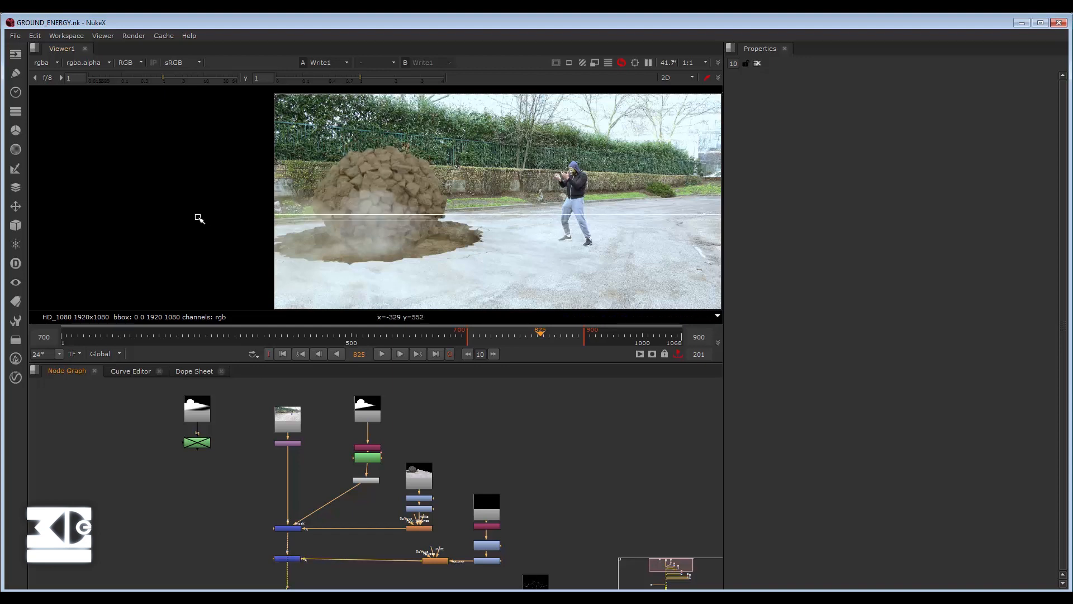
pyautogui.scroll(-3, 210, 510)
pyautogui.moveTo(210, 506); pyautogui.dragTo(337, 575, button='middle')
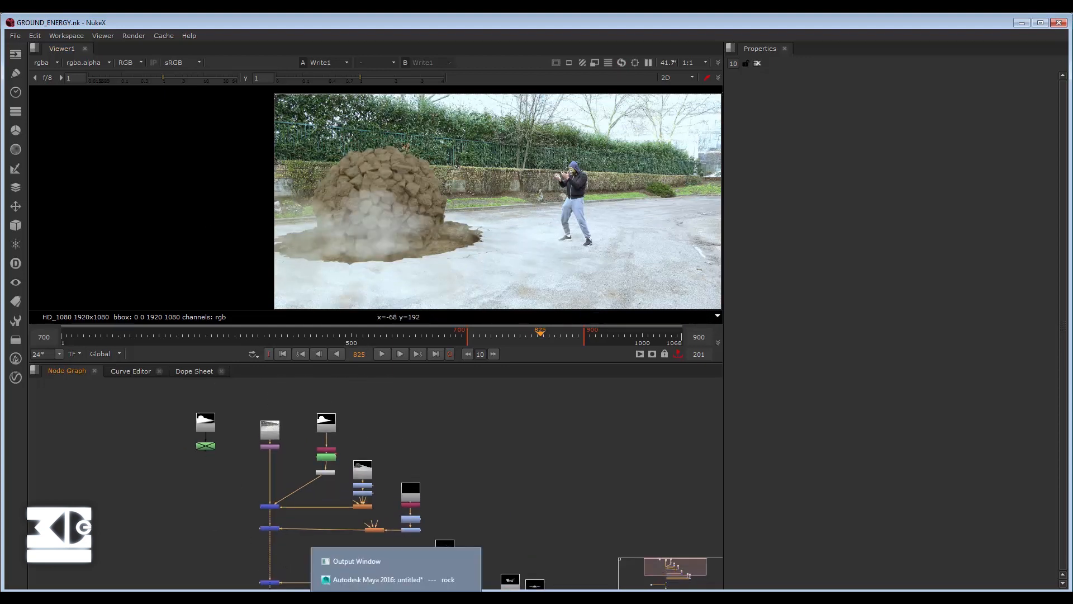
# - Switch to Maya and assign a new Surface Shader to both pdiShatterGroup and pdiShatterGroup1
pyautogui.click(392, 580)
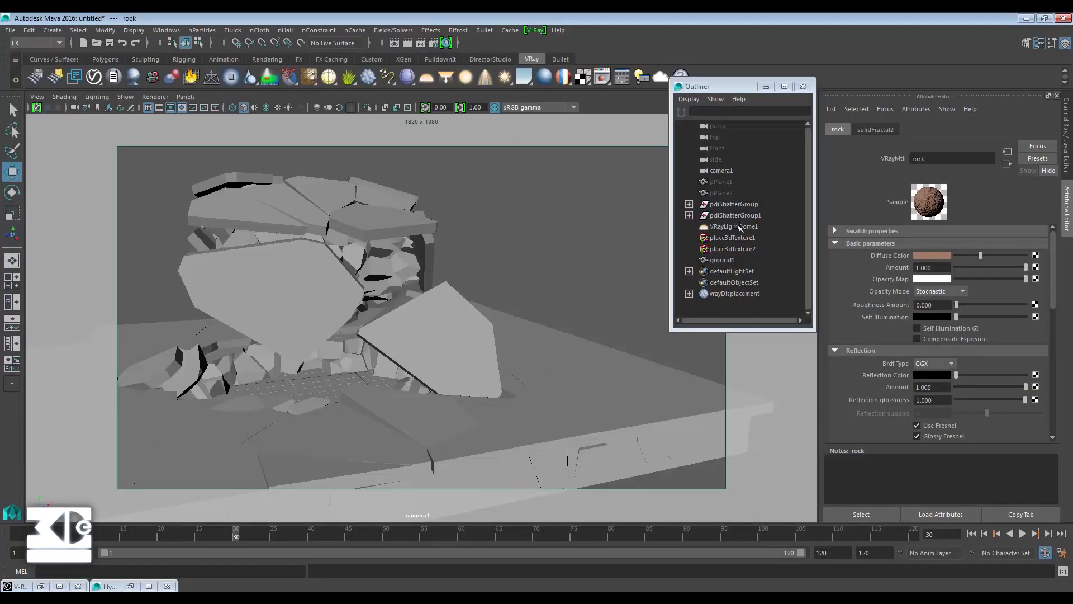
pyautogui.click(733, 204)
pyautogui.keyDown('shift'); pyautogui.click(722, 216); pyautogui.keyUp('shift')
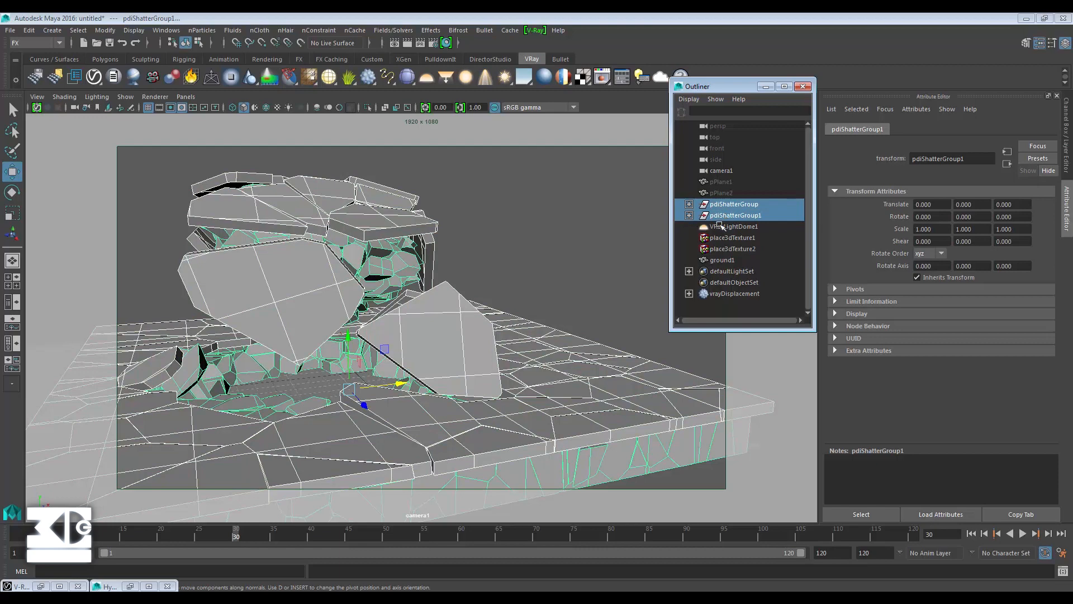
pyautogui.rightClick(629, 257)
pyautogui.moveTo(644, 557)
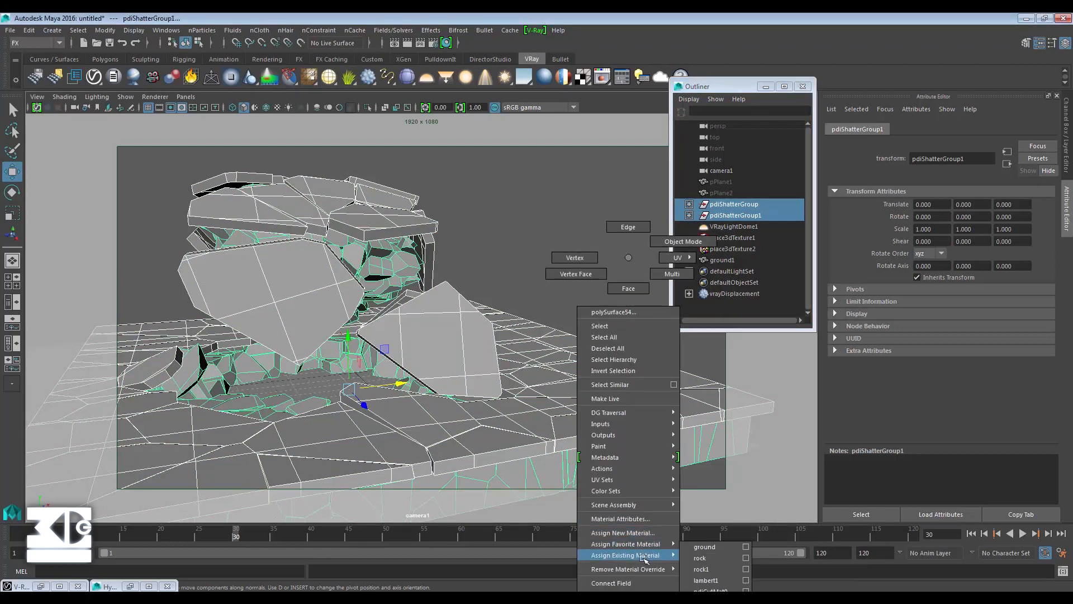
pyautogui.click(715, 580)
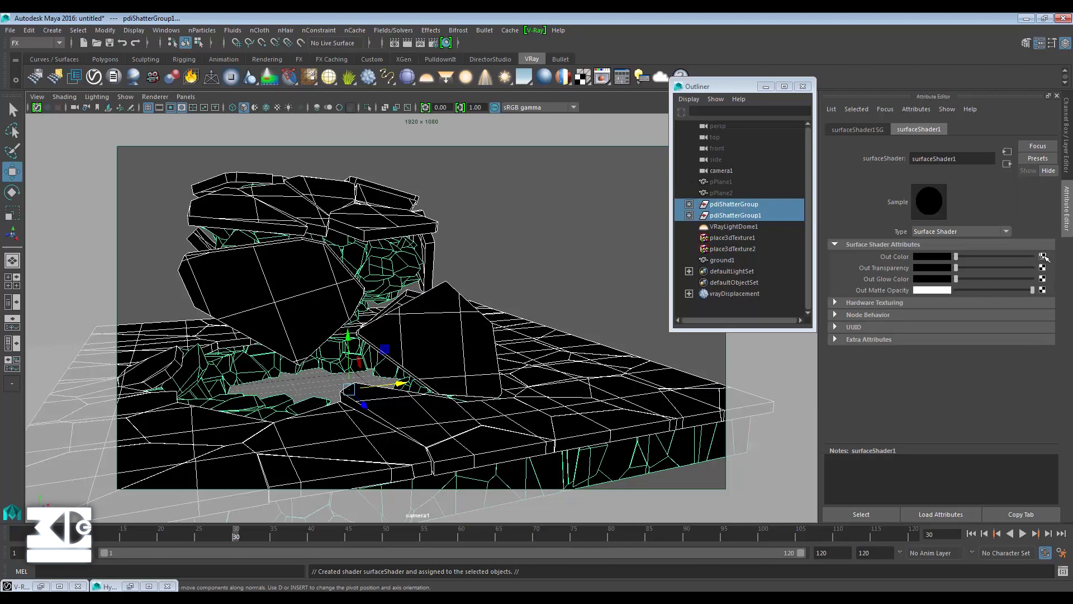
# - Map a Ramp texture to the surface shader's Out Color and assign the same shader to the ground1 plane
pyautogui.click(1042, 257)
pyautogui.write('ramp')
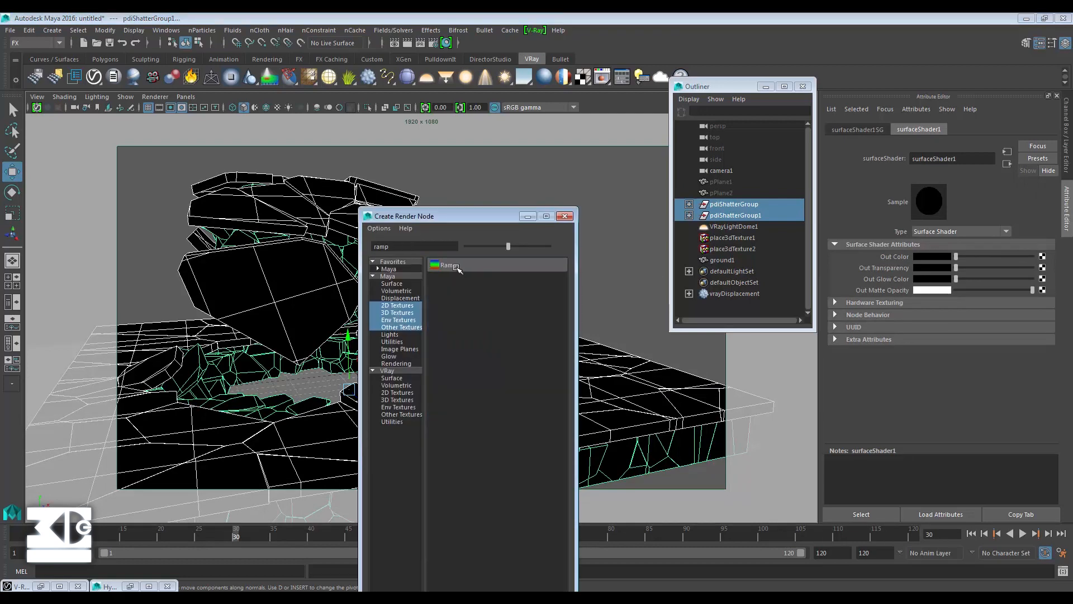
pyautogui.click(447, 265)
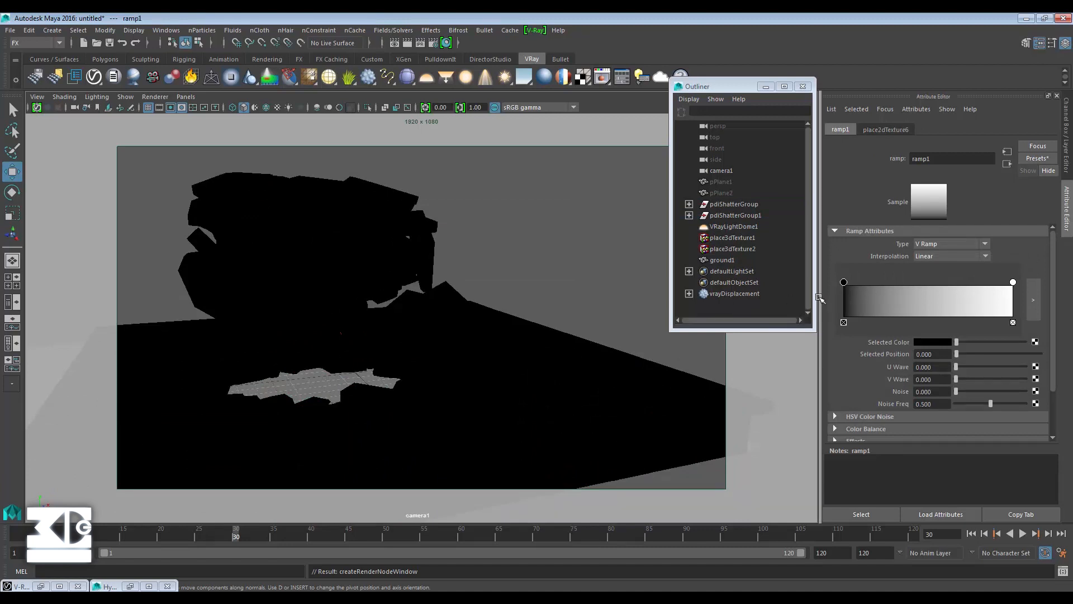
pyautogui.click(322, 384)
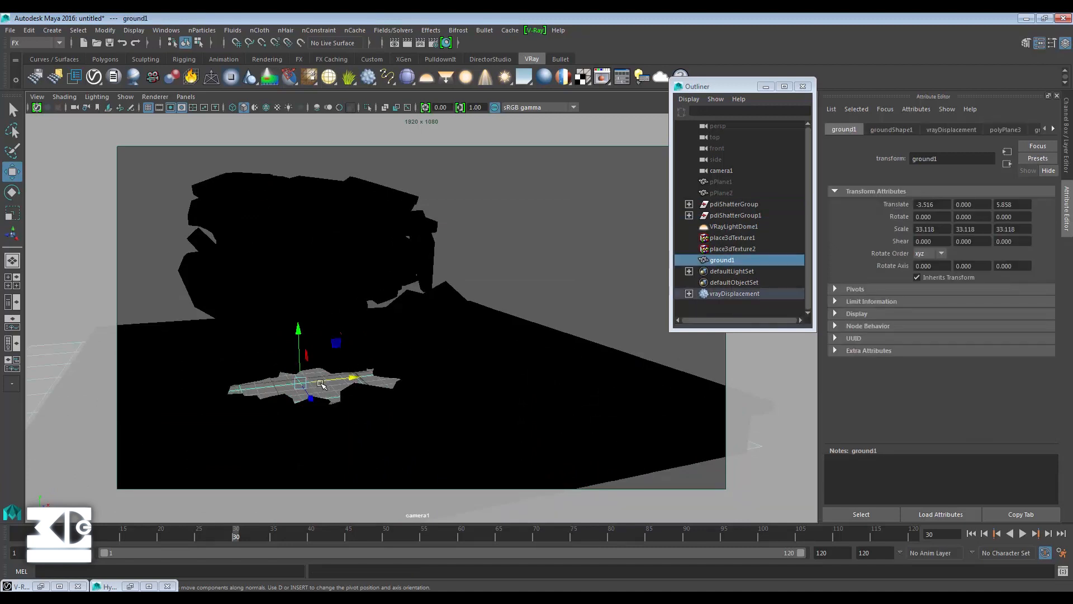
pyautogui.moveTo(321, 385); pyautogui.dragTo(405, 589, button='right')
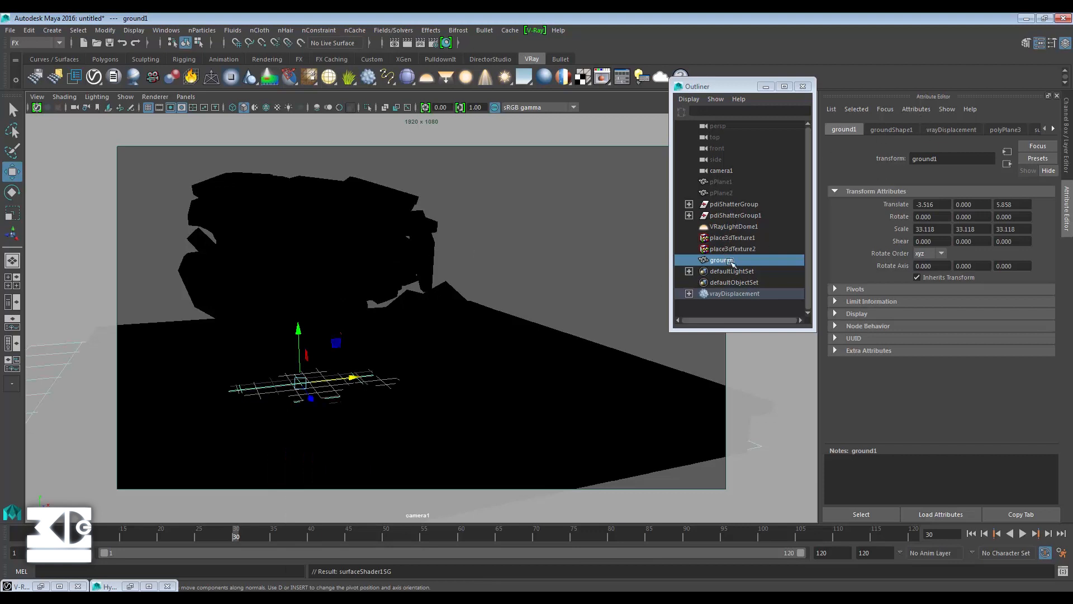
# - Open the ramp connected to surfaceShader1's Out Color and change its type to Circular Ramp
pyautogui.click(1050, 129)
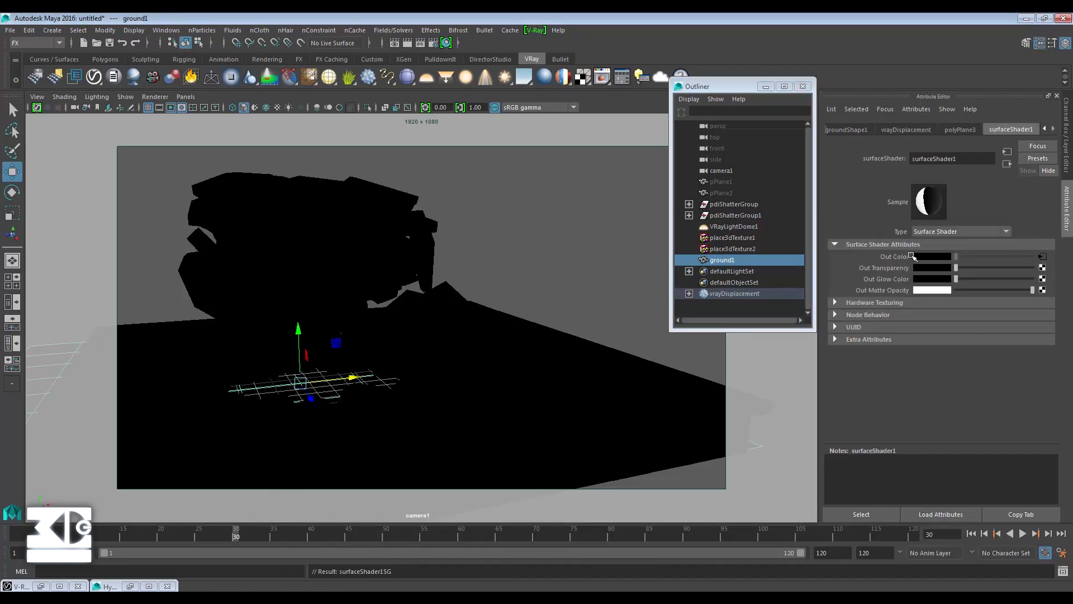
pyautogui.click(1043, 258)
pyautogui.click(950, 244)
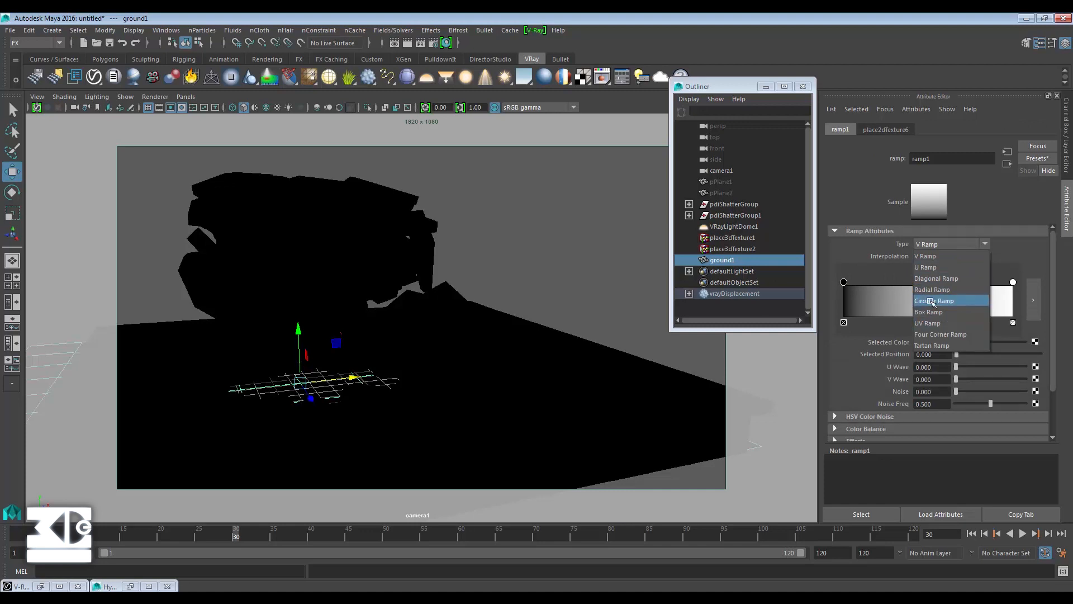
pyautogui.click(932, 300)
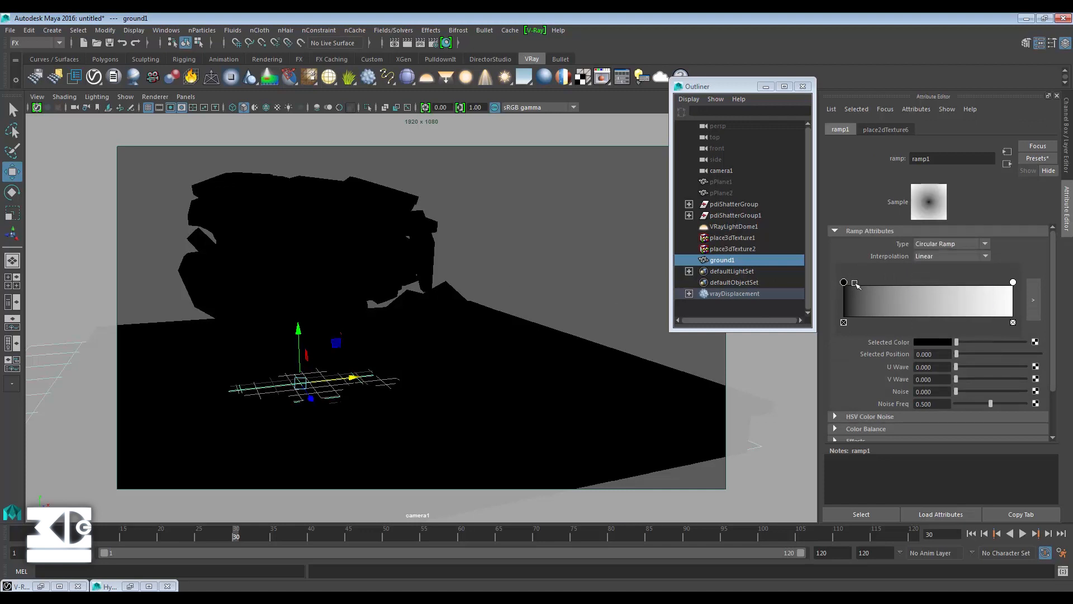
# - Rearrange the ramp colors into a white center up to position 0.584 with a short falloff to a black outer edge
pyautogui.moveTo(844, 282); pyautogui.dragTo(897, 283)
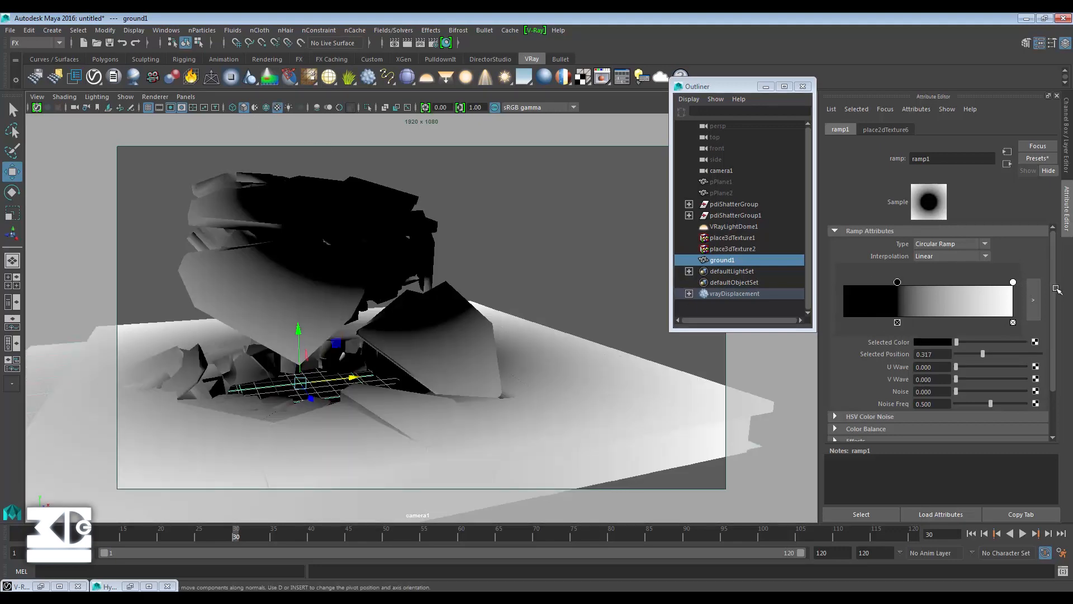
pyautogui.moveTo(1013, 283); pyautogui.dragTo(961, 282)
pyautogui.click(847, 282)
pyautogui.moveTo(849, 283); pyautogui.dragTo(944, 284)
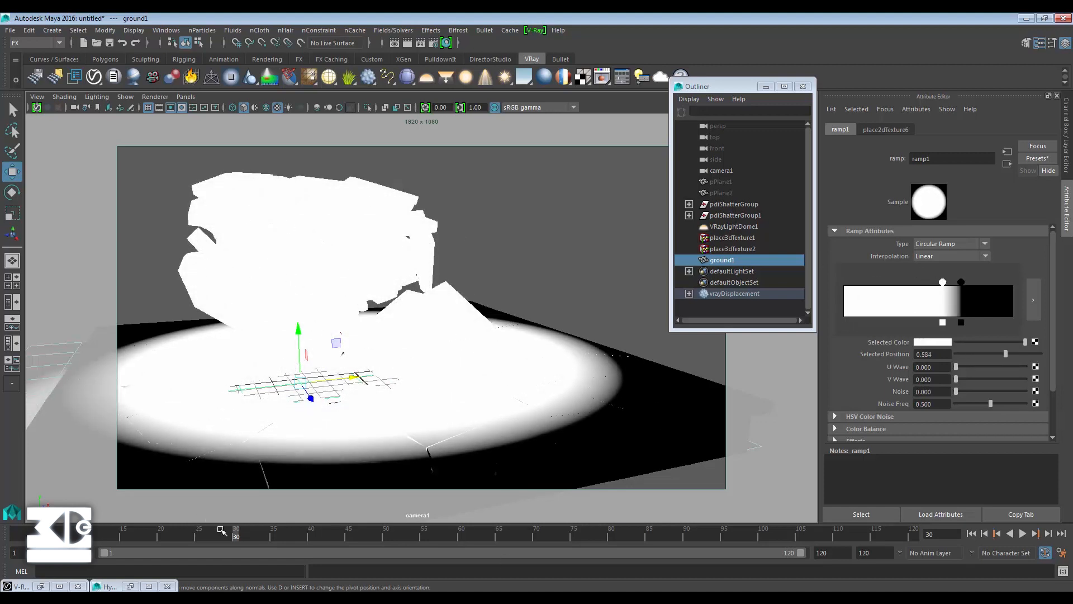
# - Play back the animation and scrub to frame 75 to check how the white matte covers the moving shards
pyautogui.hotkey('alt', 'v')
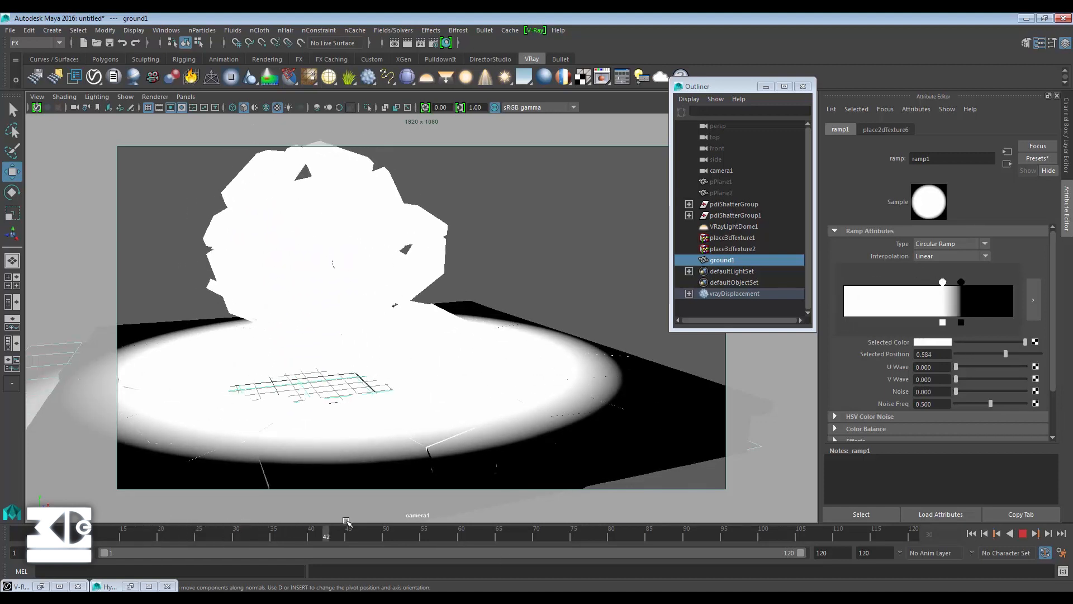
pyautogui.hotkey('alt', 'v')
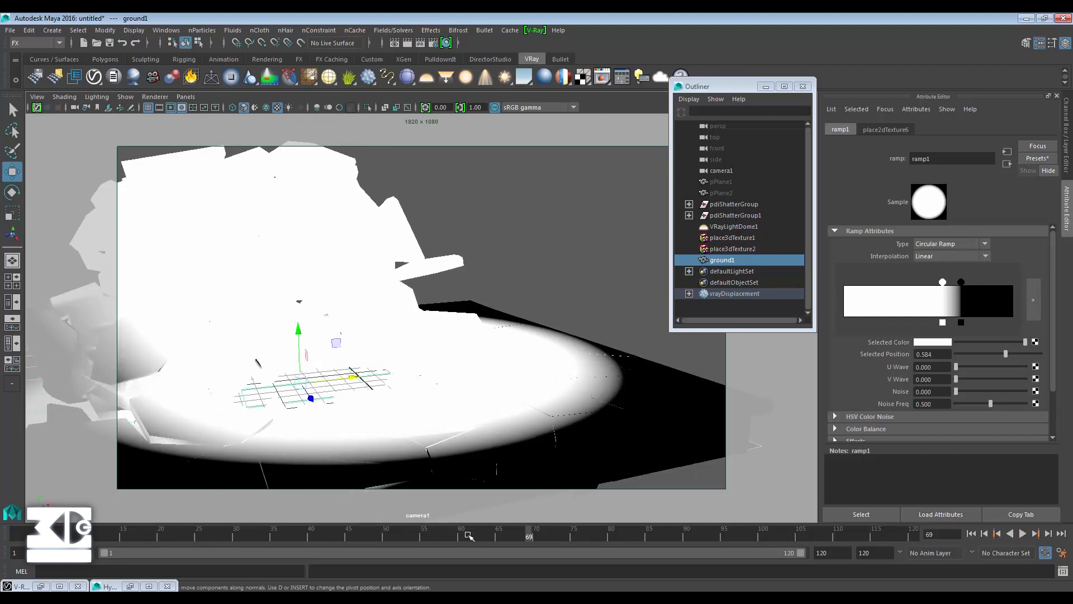
pyautogui.moveTo(528, 535); pyautogui.dragTo(574, 536)
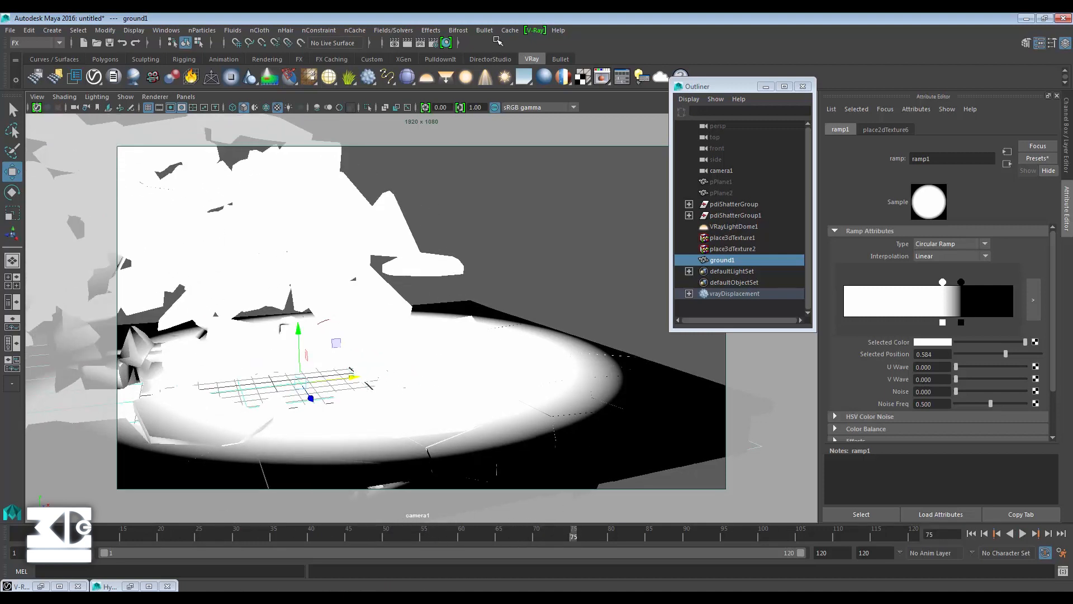
pyautogui.hotkey('alt', 'v')
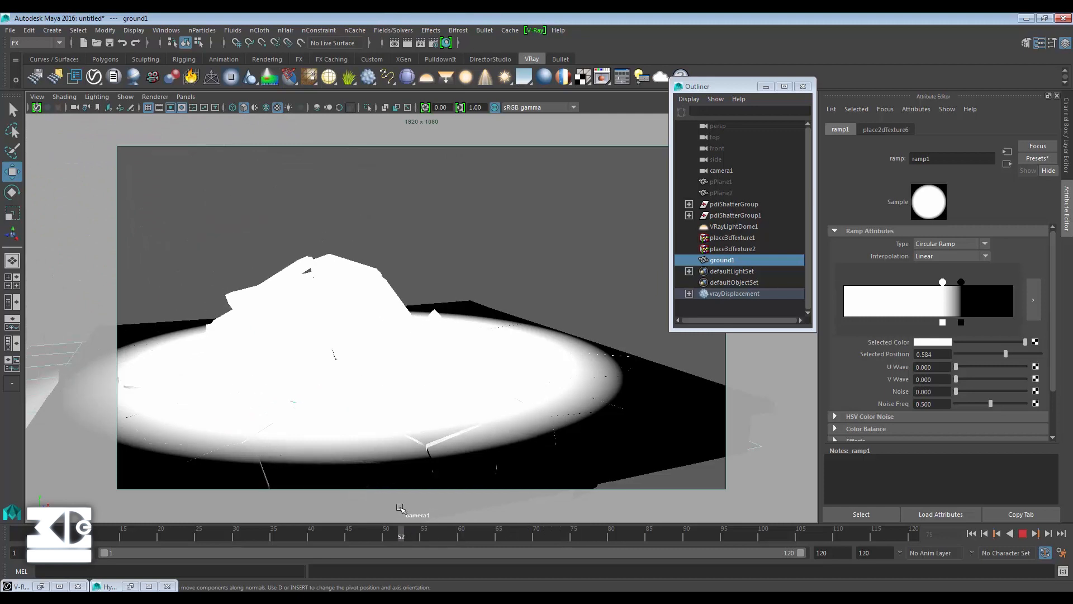
pyautogui.hotkey('alt', 'v')
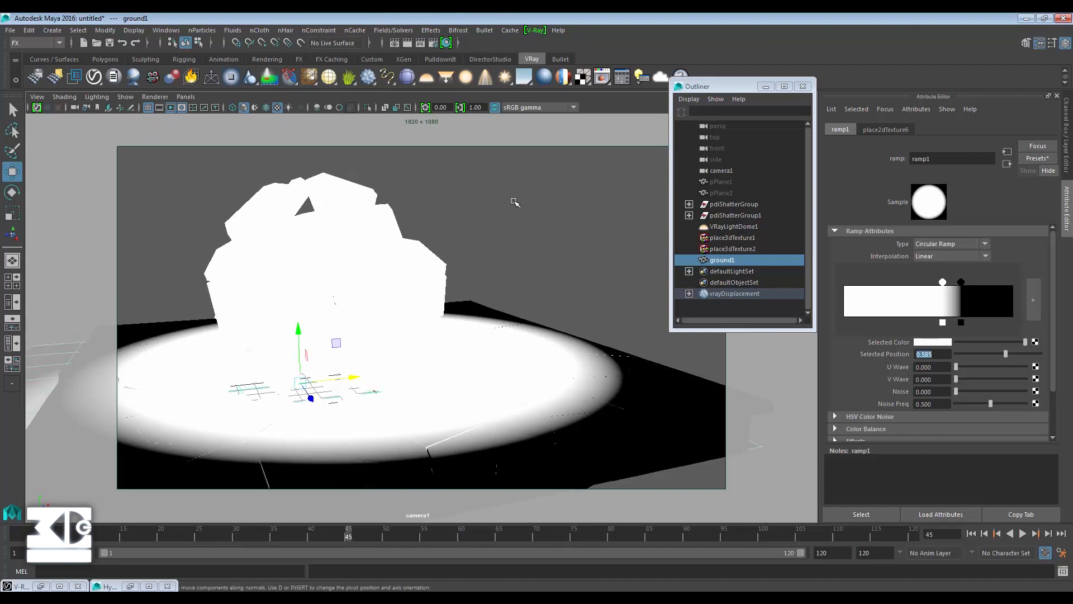
# - Try a V-Ray render of the matte at frame 45 and close the frame buffer
pyautogui.click(535, 31)
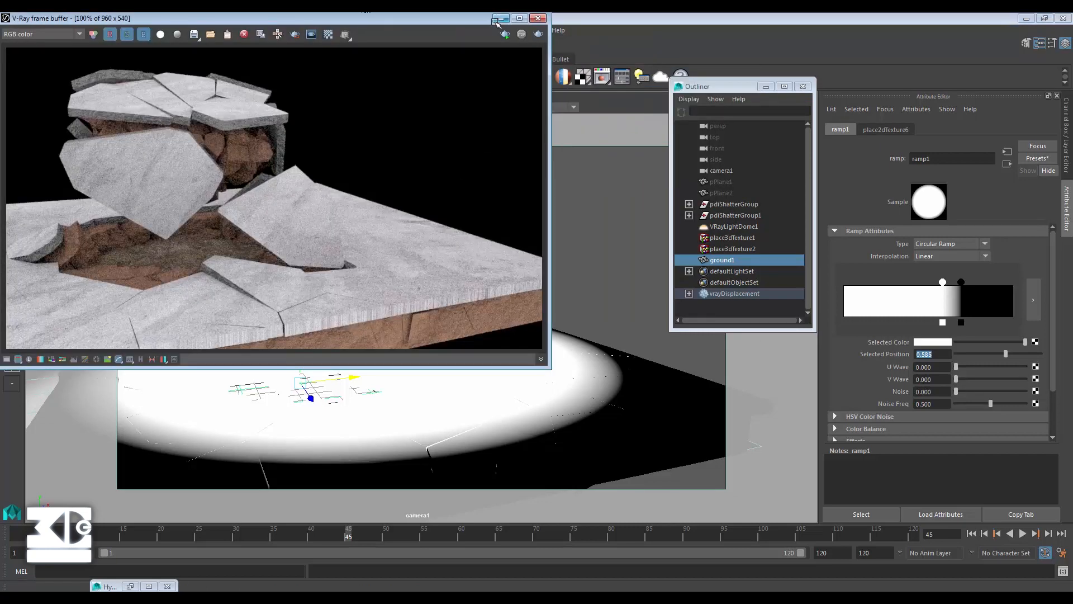
pyautogui.click(519, 18)
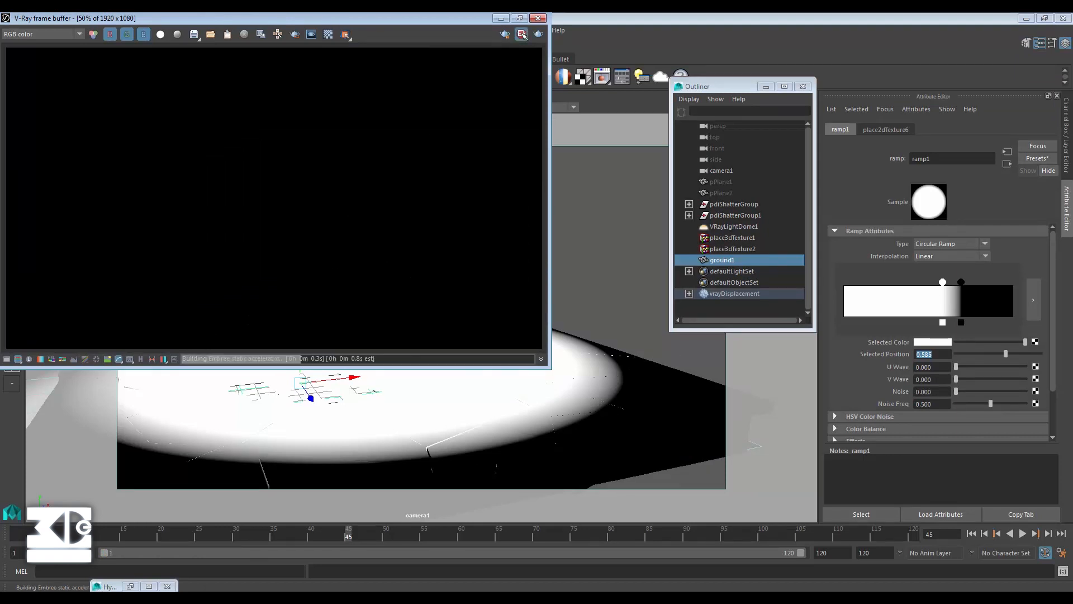
pyautogui.click(538, 18)
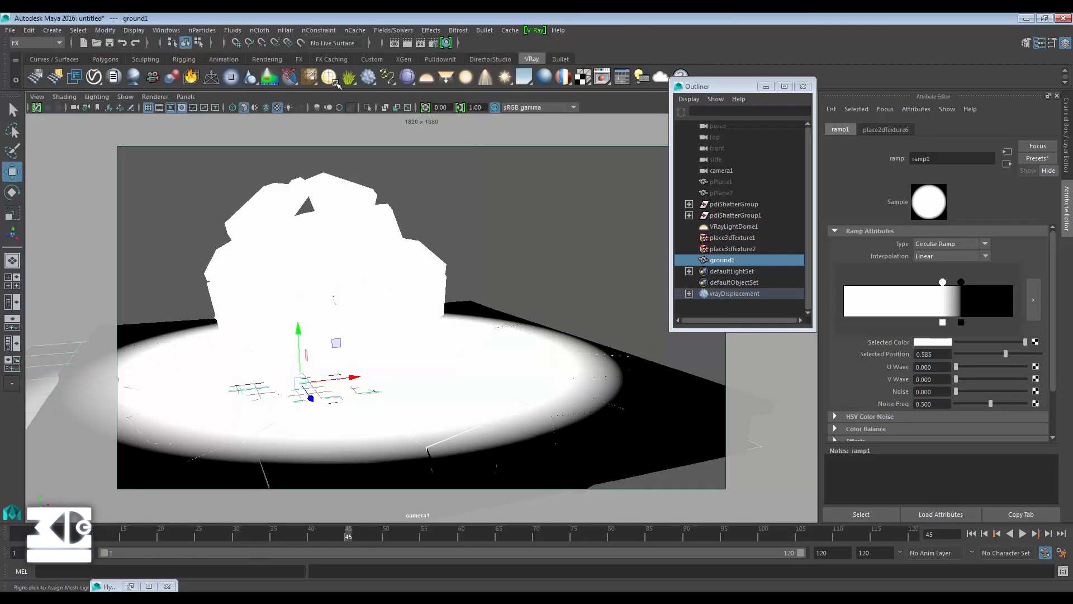
# - Open the render settings and set the renderer to Maya Software
pyautogui.click(433, 46)
pyautogui.click(208, 174)
pyautogui.click(211, 187)
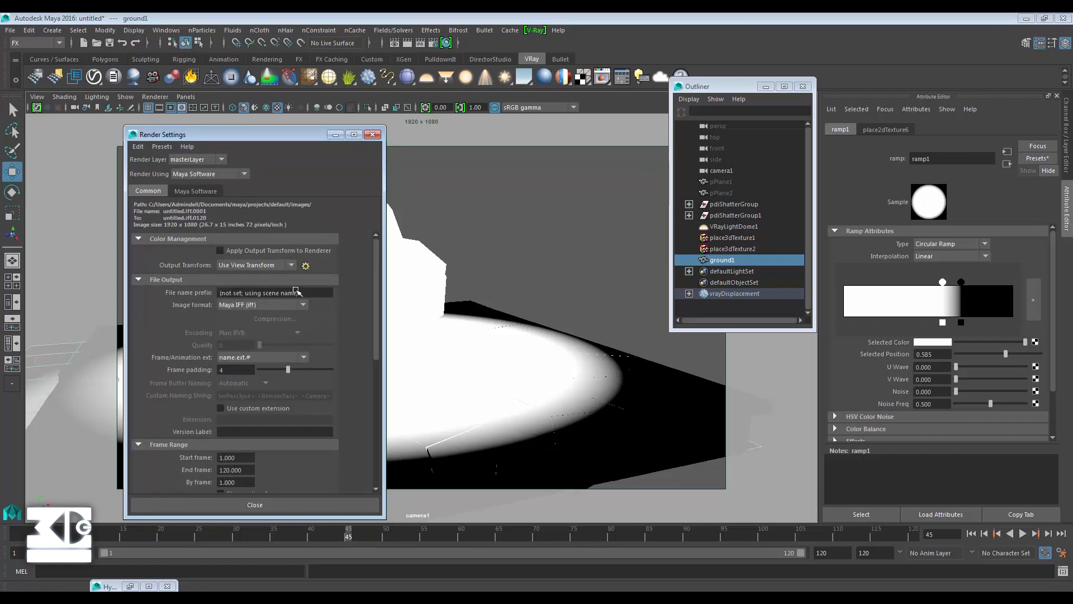
# - Set the render file name prefix to energy_ground_alpha and the frame/animation extension to name.#.ext
pyautogui.moveTo(296, 291); pyautogui.dragTo(151, 288)
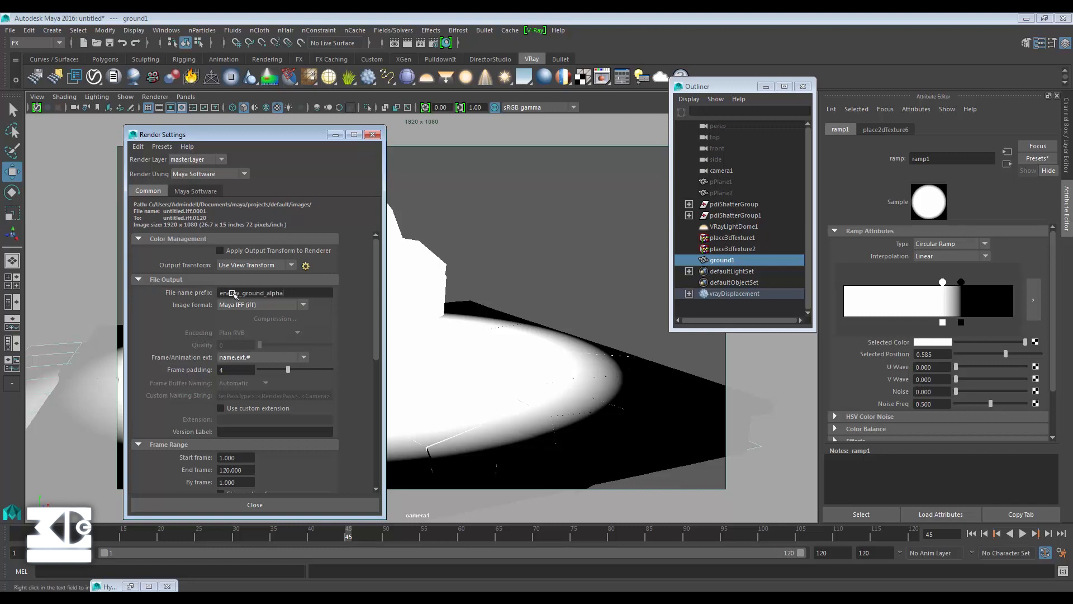
pyautogui.click(262, 357)
pyautogui.click(252, 394)
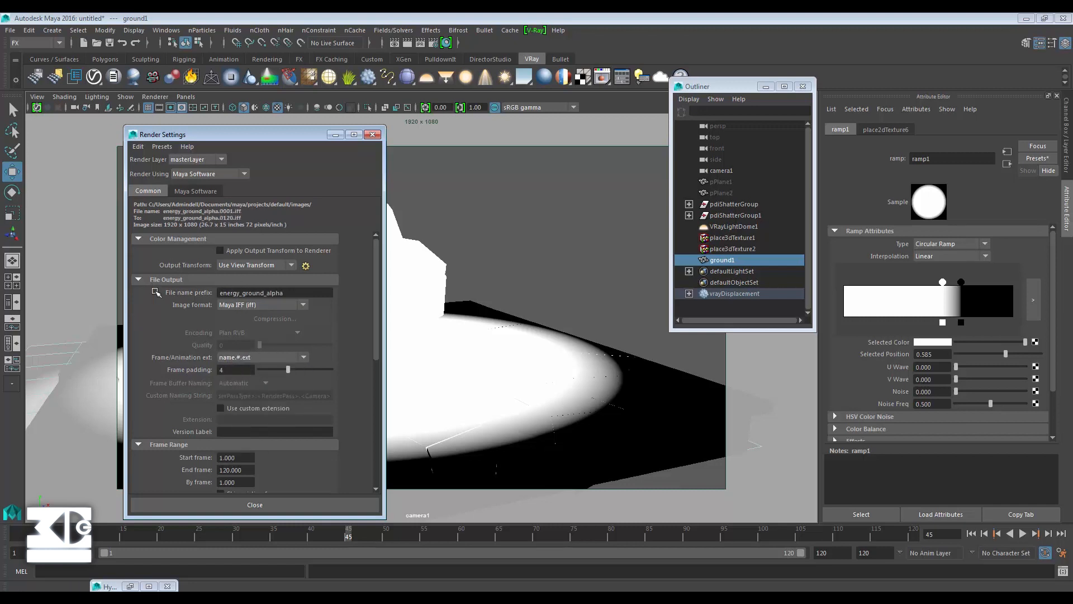
# - Set the Maya Software edge anti-aliasing to Medium quality and close the render settings
pyautogui.click(186, 192)
pyautogui.click(254, 253)
pyautogui.click(252, 262)
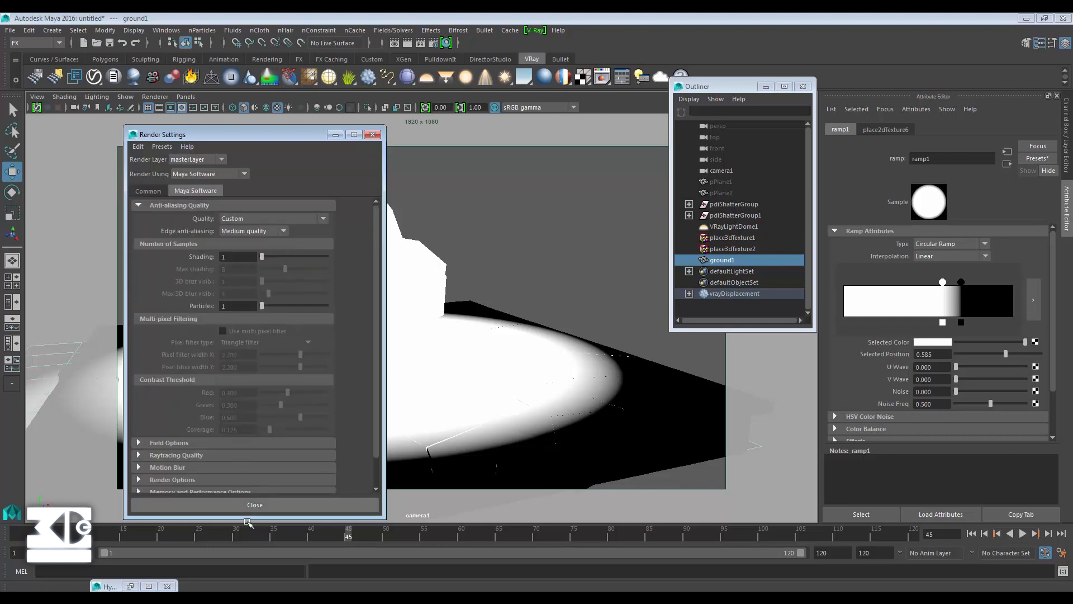
pyautogui.click(254, 504)
# - Test render the alpha matte at frame 45 with Maya Software and close the Render View
pyautogui.click(420, 44)
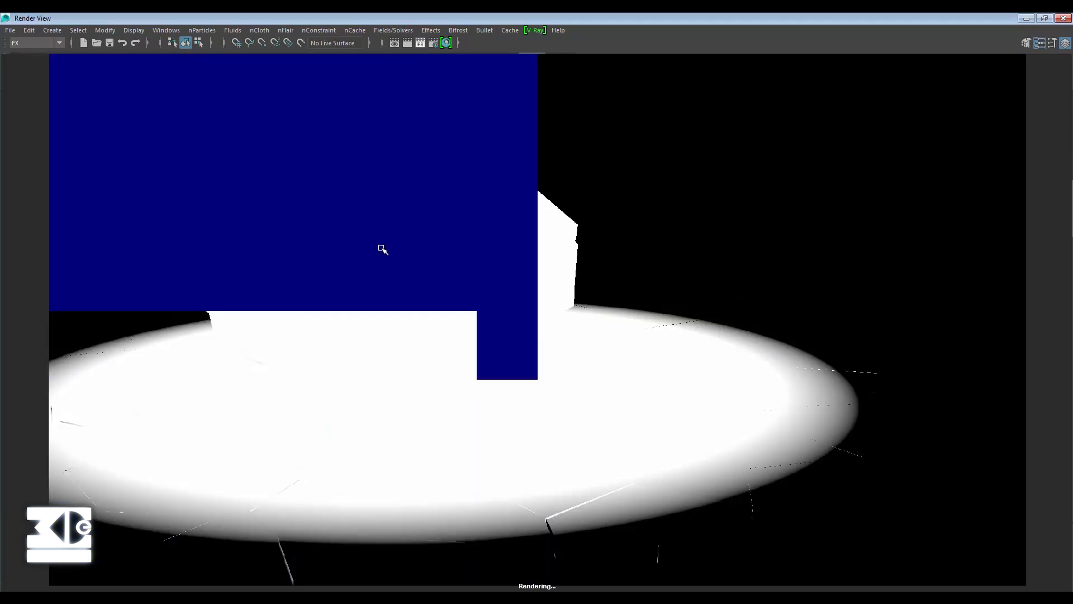
pyautogui.click(1064, 18)
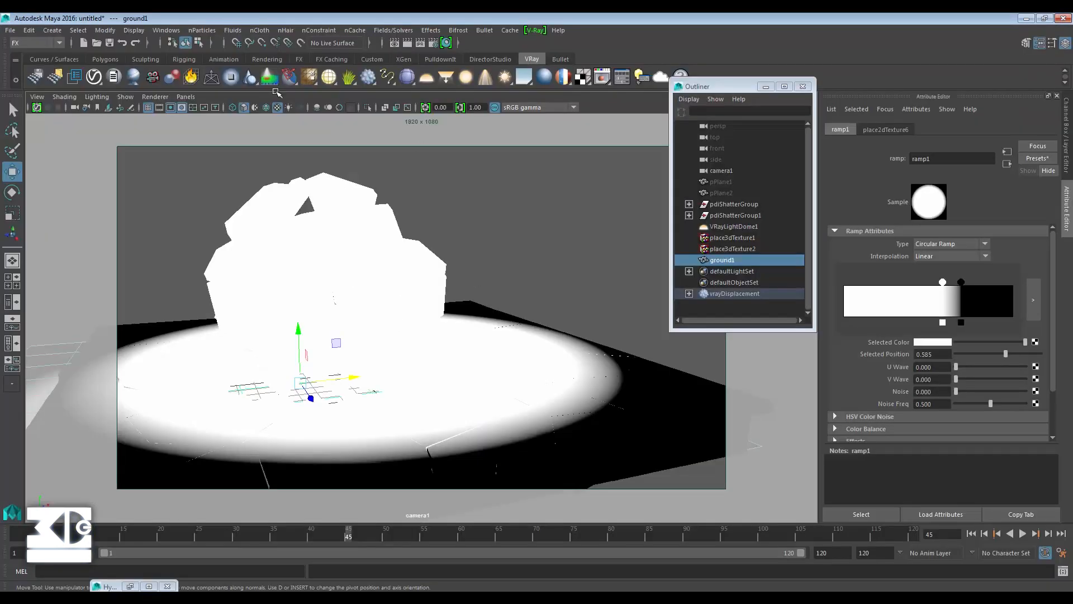
# - Switch to the GROUND_ENERGY.nk script in NukeX and locate the dust shockwave footage nodes in the node graph
pyautogui.click(292, 30)
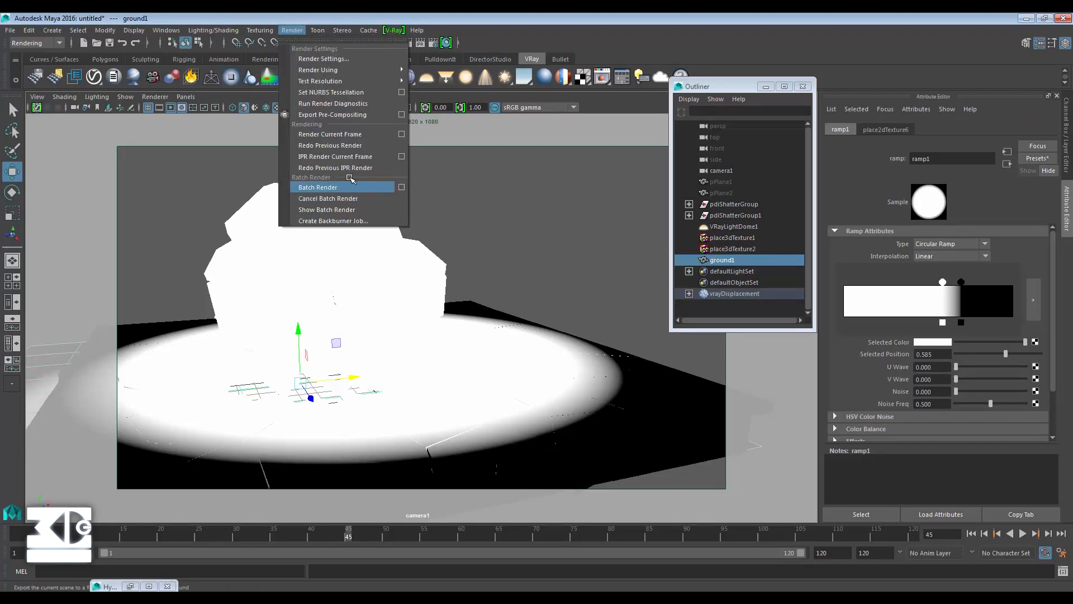
pyautogui.click(321, 587)
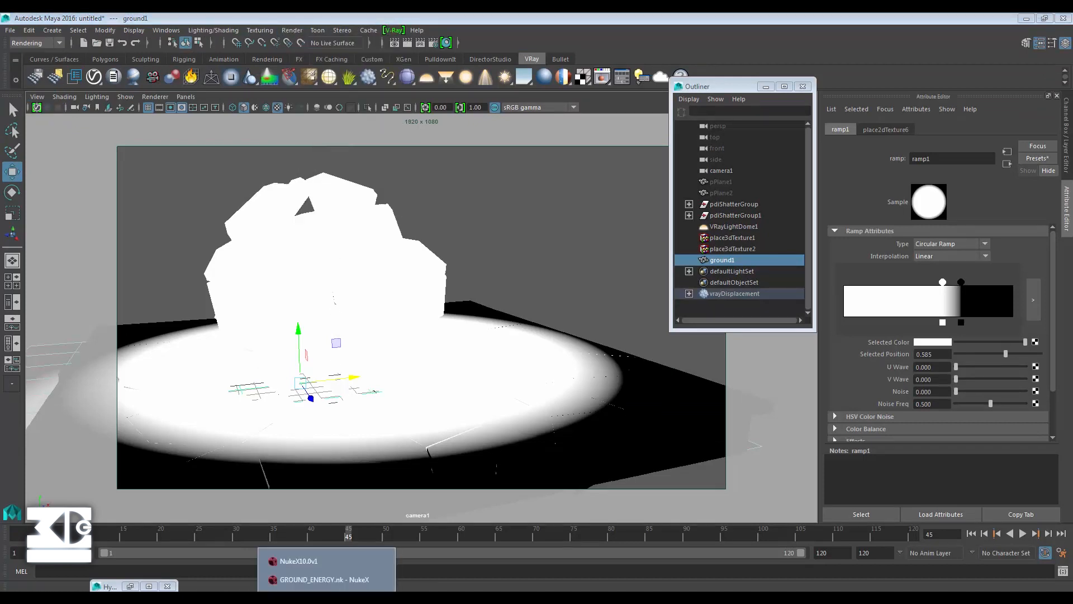
pyautogui.click(316, 580)
pyautogui.scroll(5, 447, 465)
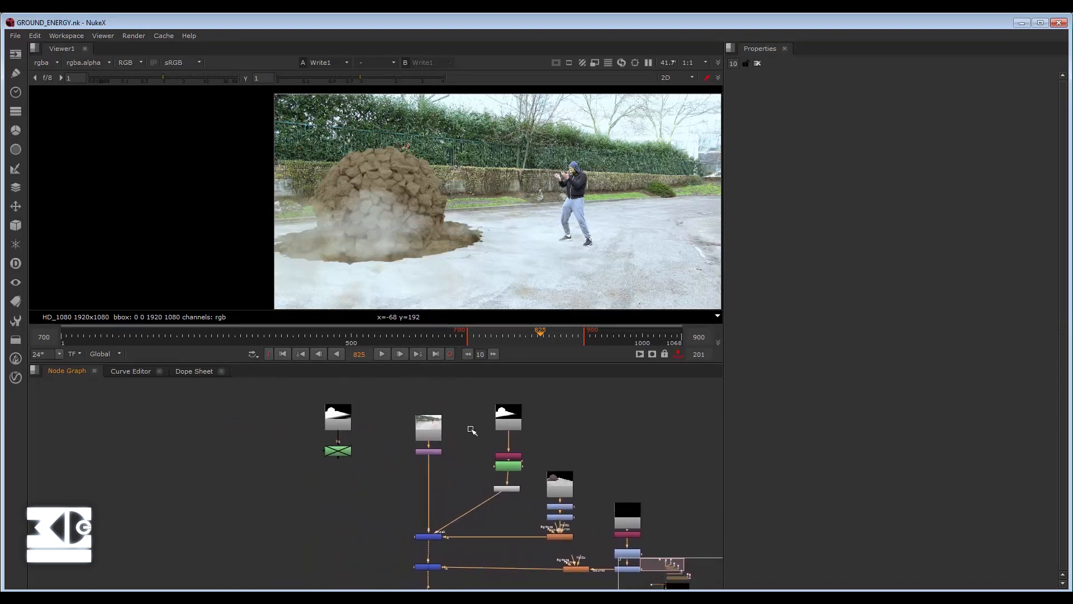
pyautogui.moveTo(496, 454); pyautogui.dragTo(173, 470, button='middle')
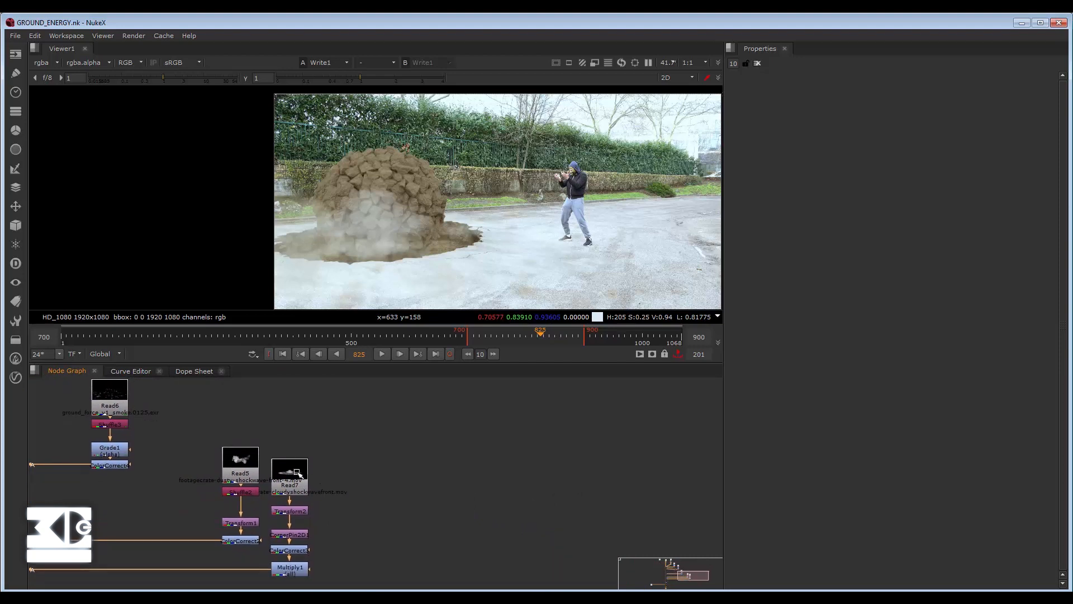
# - View the Read7 shockwave footage and play it back from its start
pyautogui.click(295, 472)
pyautogui.press('1')
pyautogui.click(379, 355)
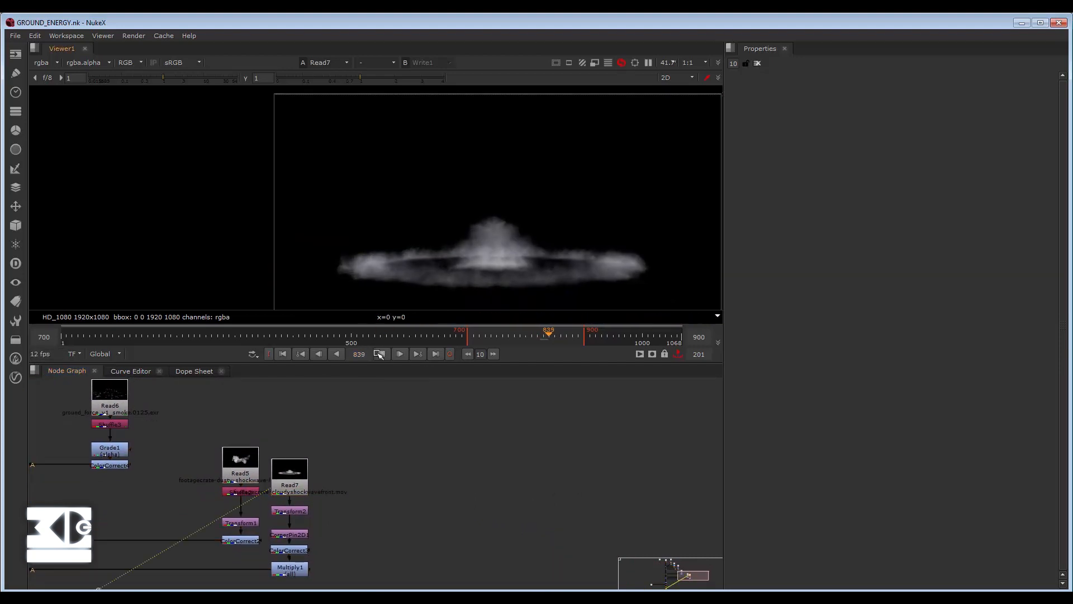
pyautogui.moveTo(482, 331); pyautogui.dragTo(512, 334)
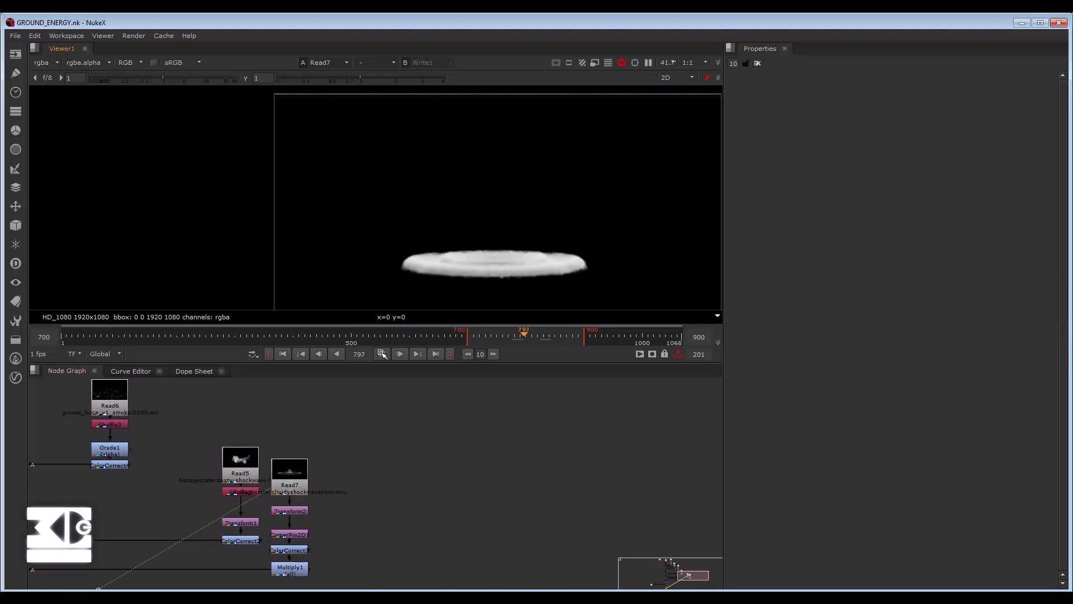
pyautogui.click(383, 355)
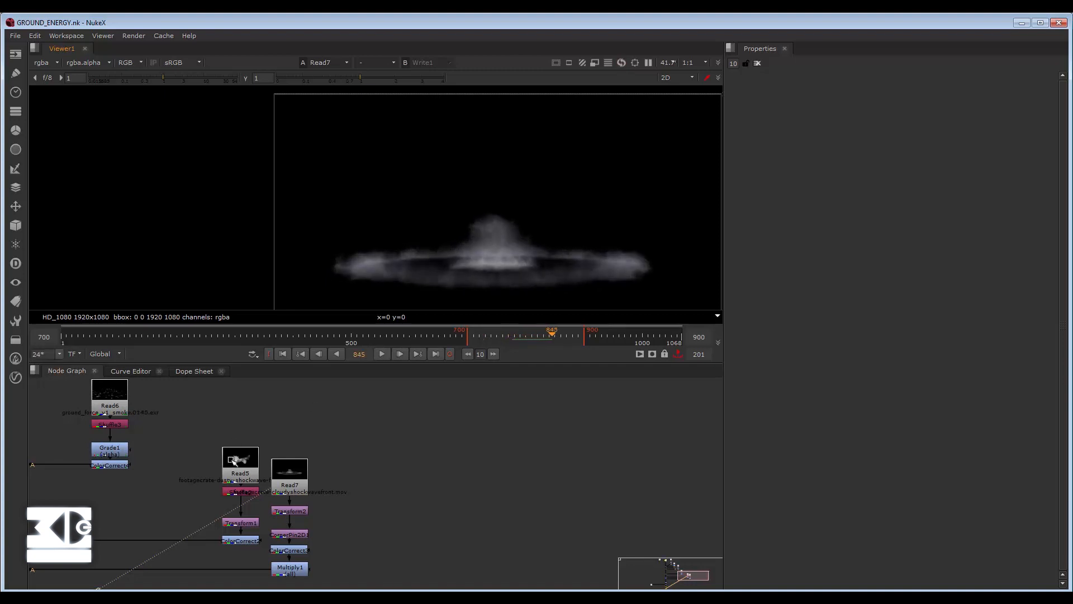
# - View the Read5 dusty shockwave footage and play it back from its start
pyautogui.click(236, 459)
pyautogui.press('1')
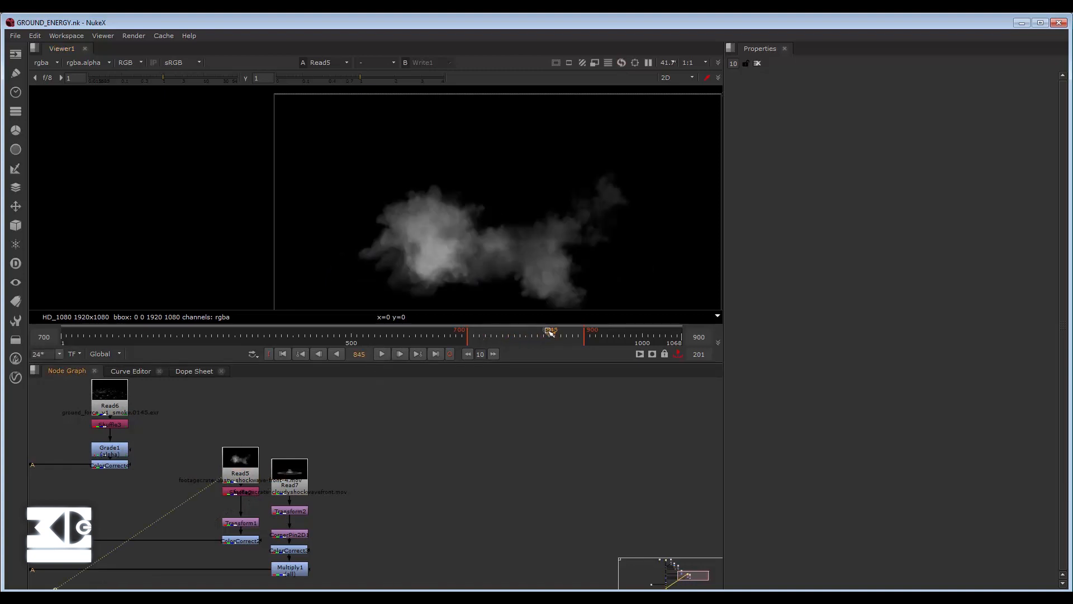
pyautogui.moveTo(549, 331); pyautogui.dragTo(517, 333)
pyautogui.click(385, 354)
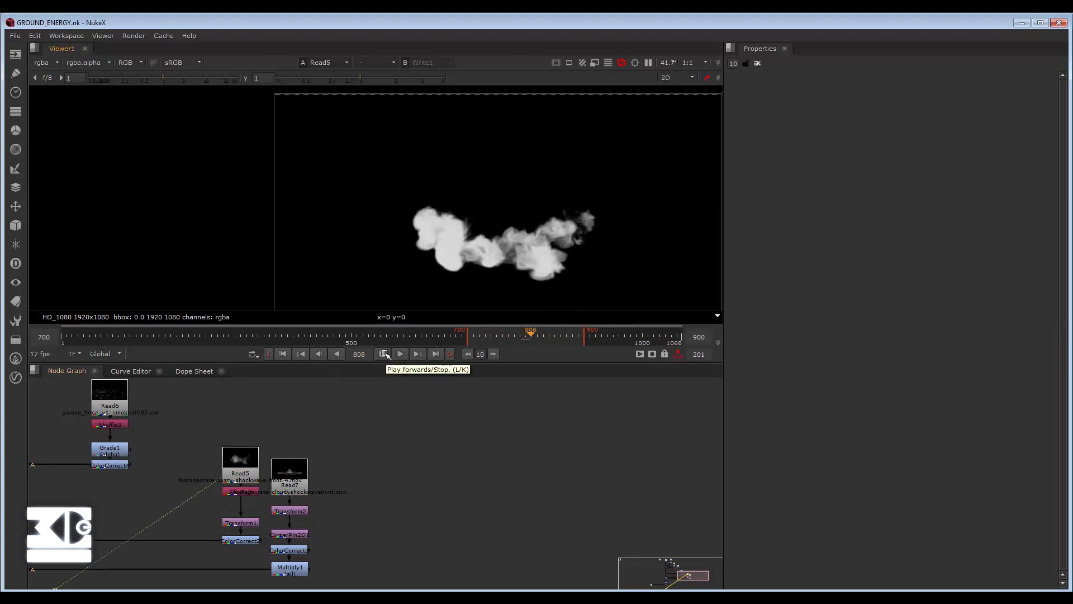
pyautogui.click(384, 354)
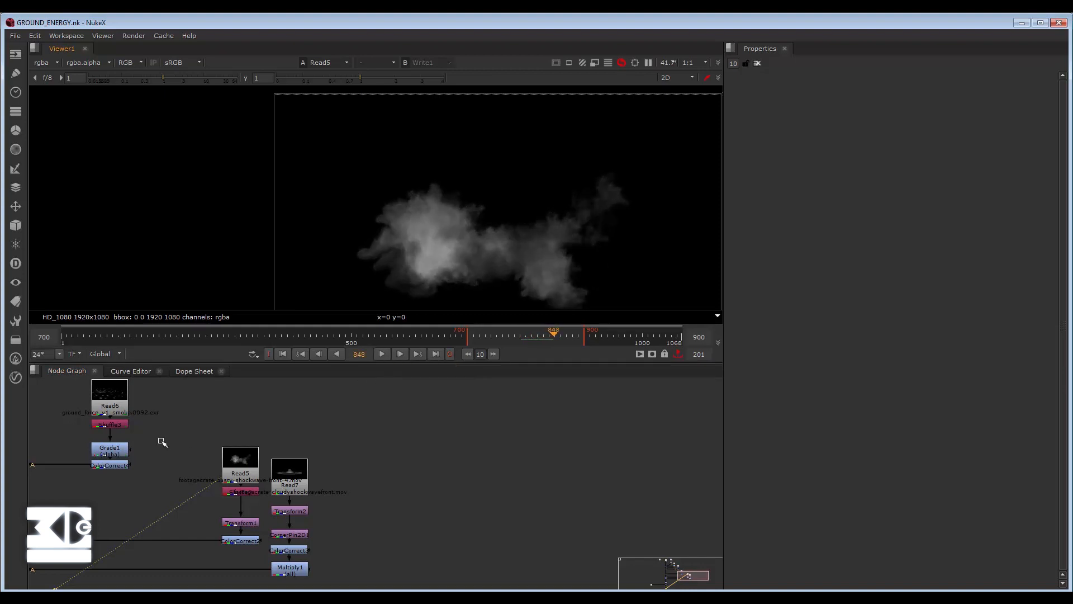
# - View the Read6 ground_force_v1_smoke render and play it back from an earlier frame
pyautogui.scroll(-1, 440, 436)
pyautogui.moveTo(260, 440); pyautogui.dragTo(430, 436, button='middle')
pyautogui.scroll(-1, 263, 398)
pyautogui.moveTo(262, 399); pyautogui.dragTo(407, 498, button='middle')
pyautogui.scroll(1, 407, 499)
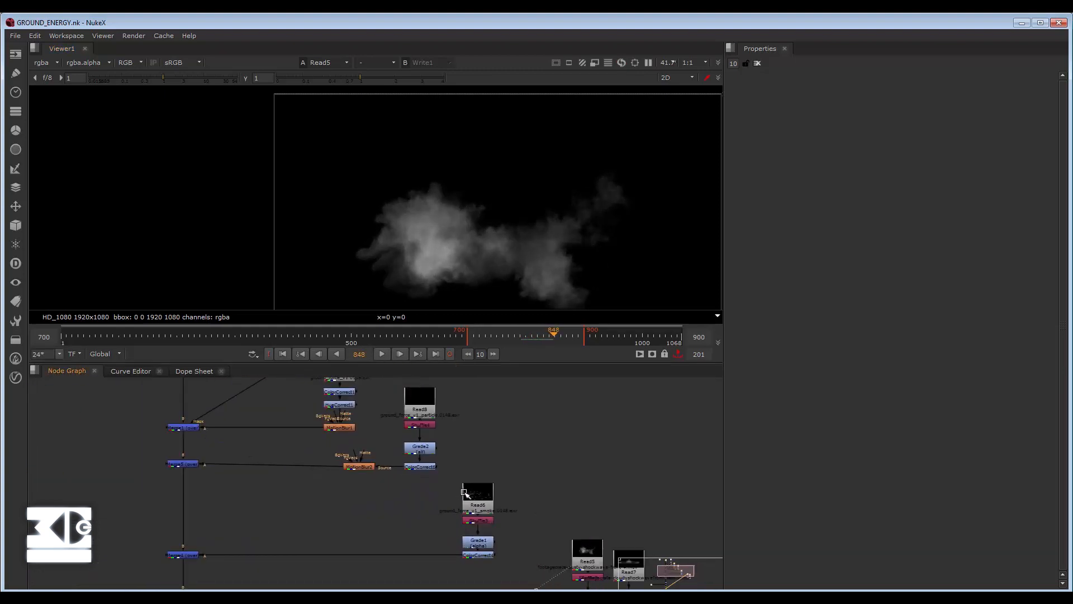
pyautogui.click(466, 489)
pyautogui.press('1')
pyautogui.click(383, 354)
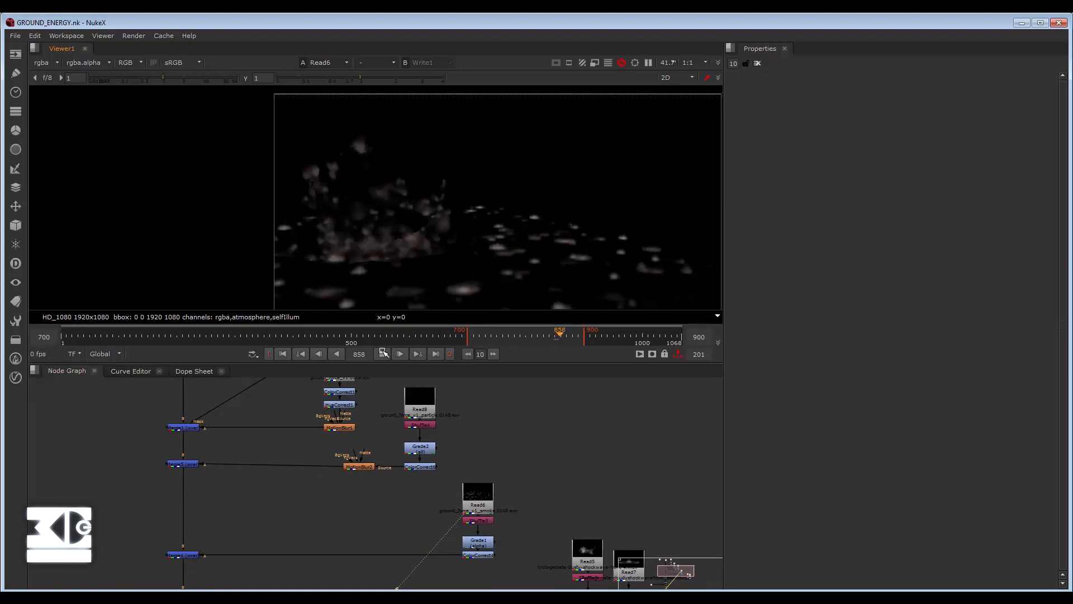
pyautogui.moveTo(519, 338); pyautogui.dragTo(487, 341)
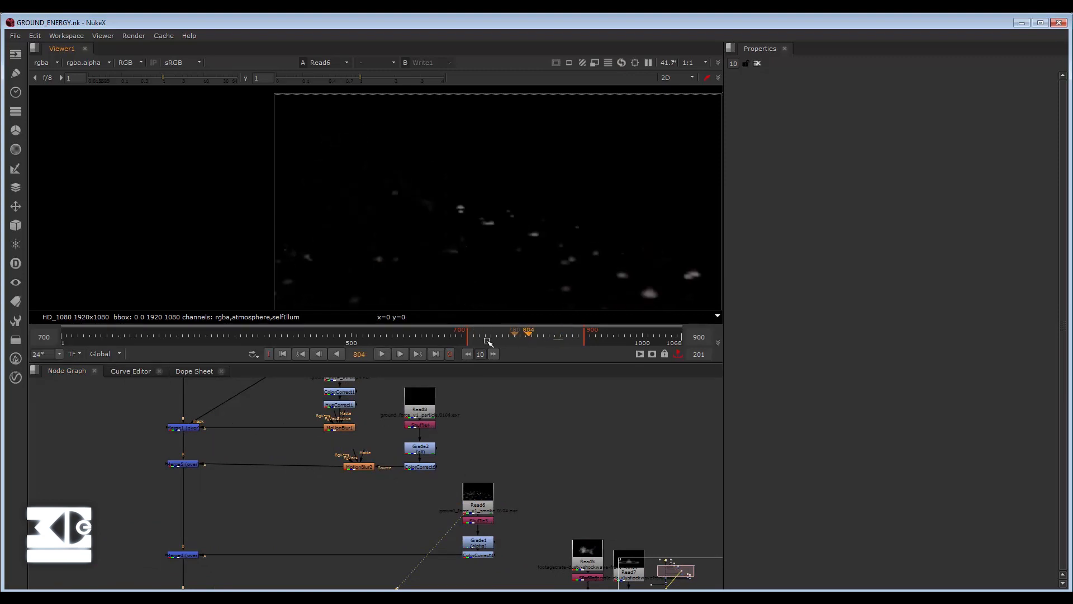
pyautogui.click(386, 357)
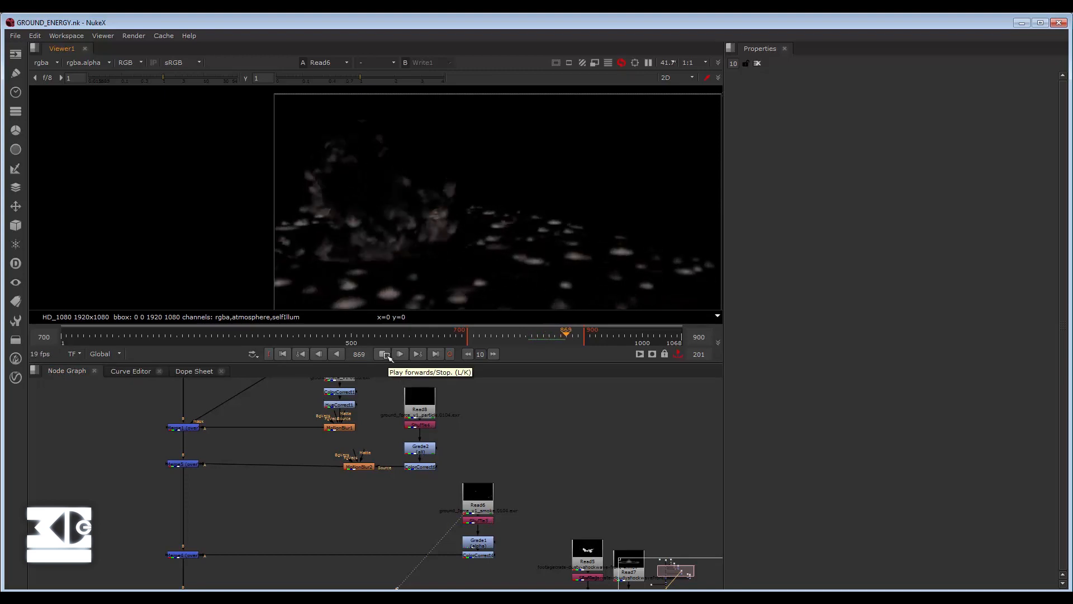
# - View the Read8 ground_force_v1_particle render, play it from frame 792, and examine the fine debris up close
pyautogui.moveTo(487, 457); pyautogui.dragTo(539, 472, button='middle')
pyautogui.scroll(2, 539, 473)
pyautogui.click(539, 473)
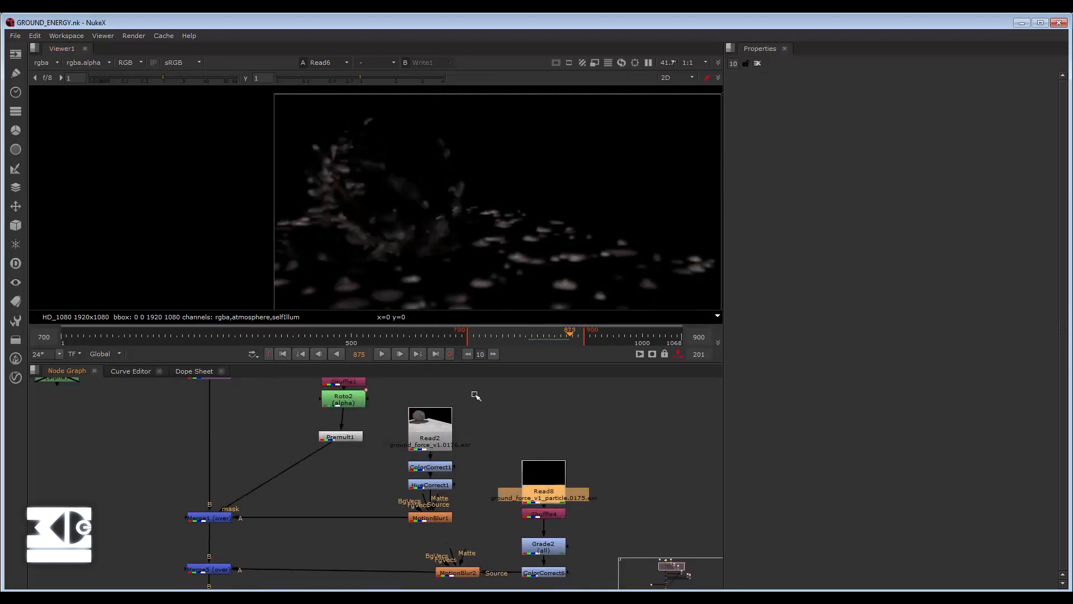
pyautogui.press('1')
pyautogui.moveTo(542, 334); pyautogui.dragTo(521, 334)
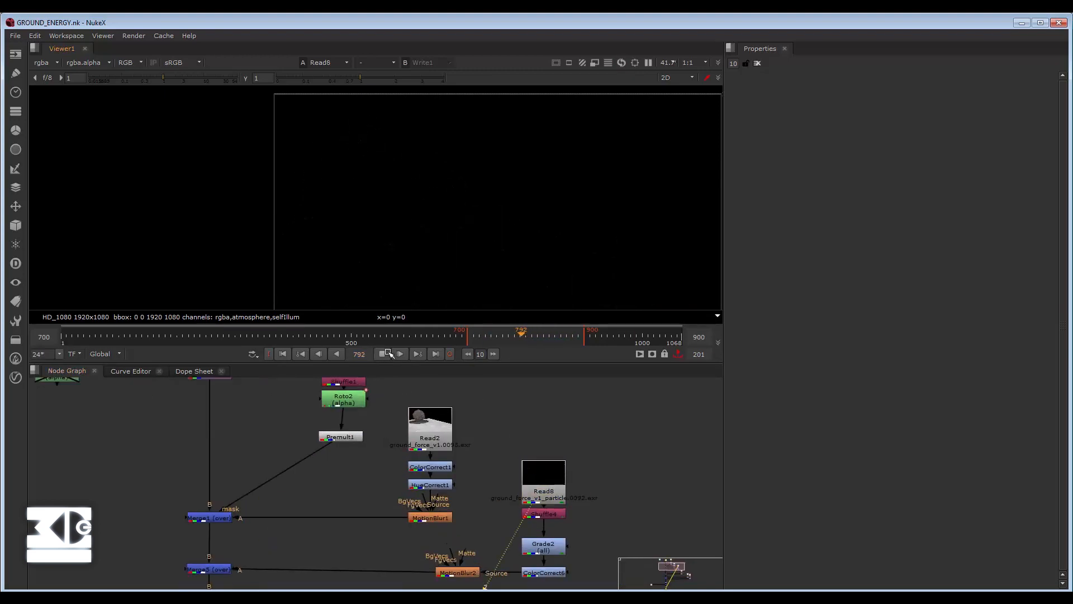
pyautogui.press('f')
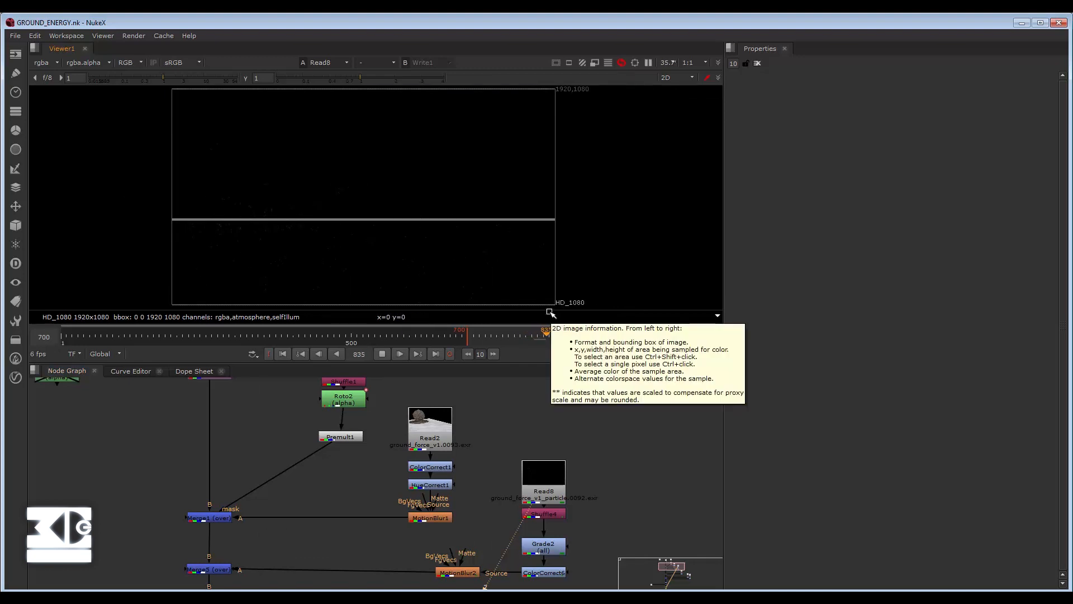
pyautogui.scroll(3, 329, 281)
pyautogui.press('k')
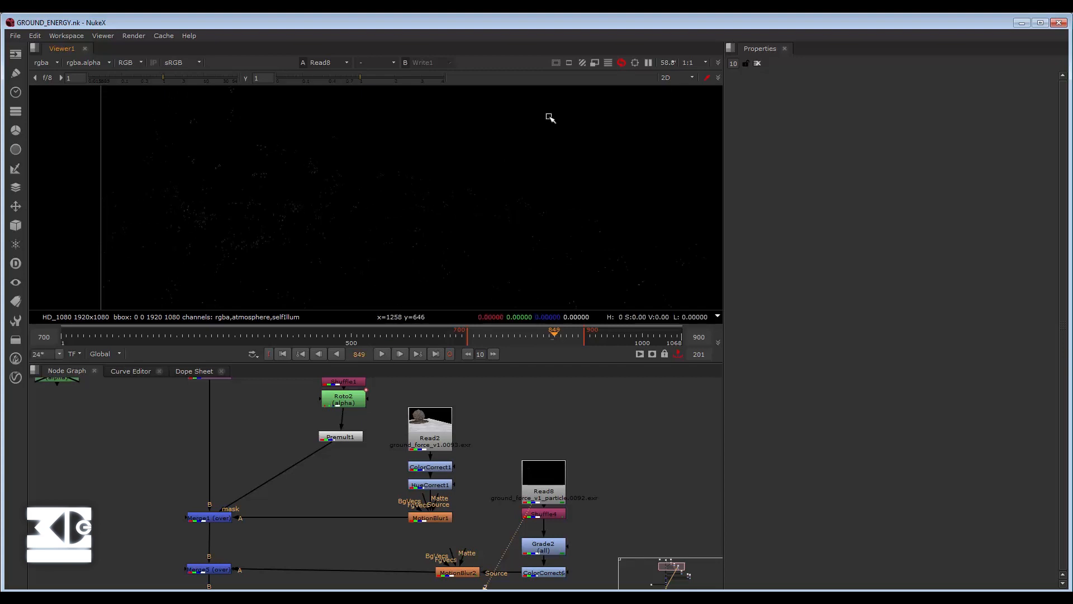
pyautogui.scroll(-3, 563, 464)
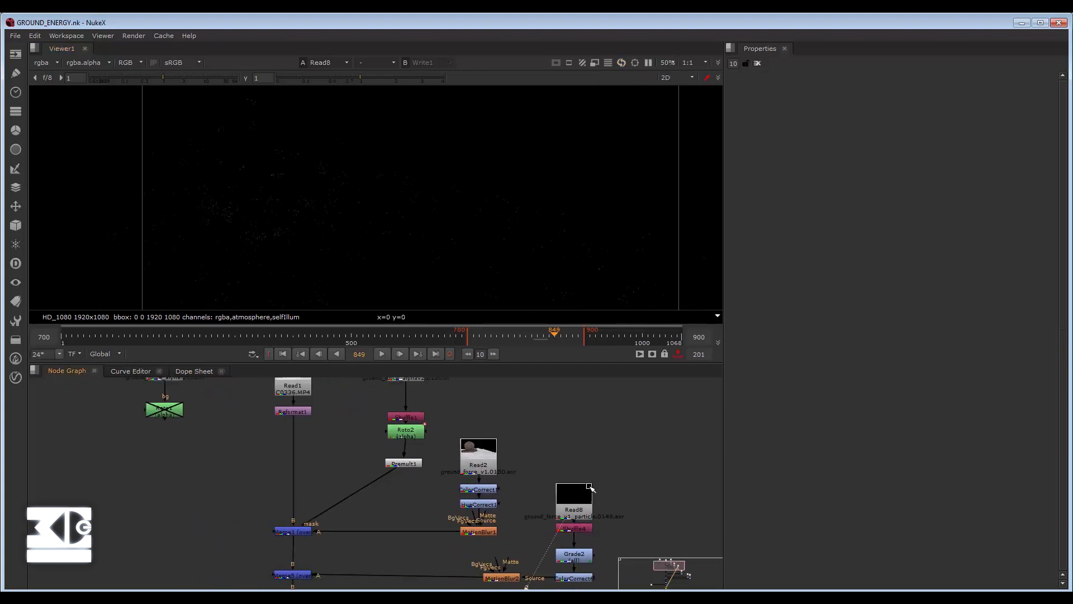
pyautogui.scroll(2, 330, 218)
pyautogui.scroll(3, 377, 271)
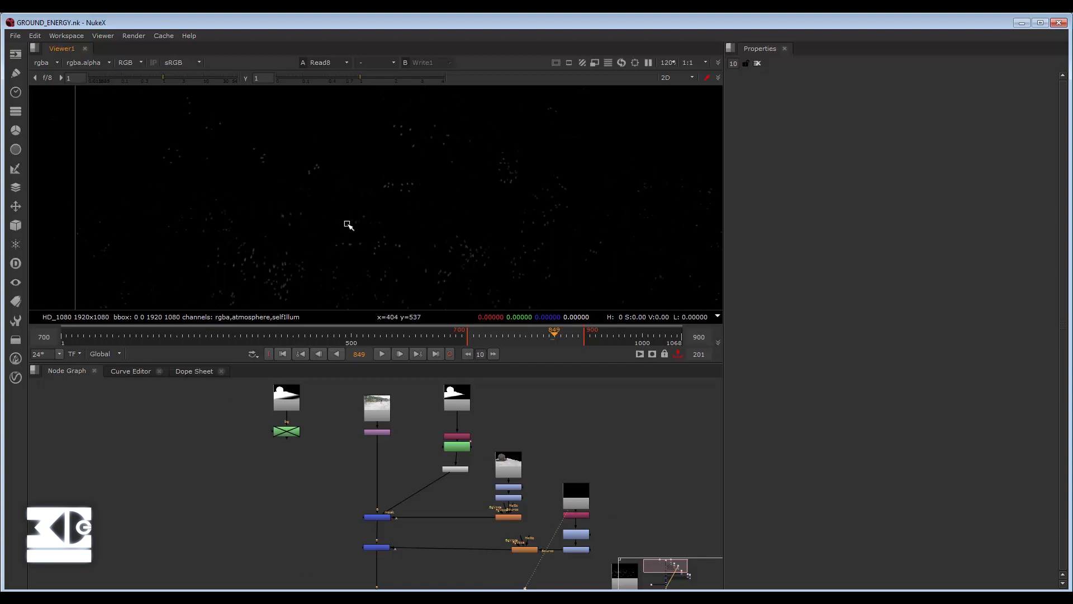
# - Show the Write1 composite in the viewer and delete the unused Read3 alpha matte with its disabled node
pyautogui.scroll(-1, 350, 226)
pyautogui.moveTo(490, 426); pyautogui.dragTo(534, 474, button='middle')
pyautogui.scroll(2, 421, 449)
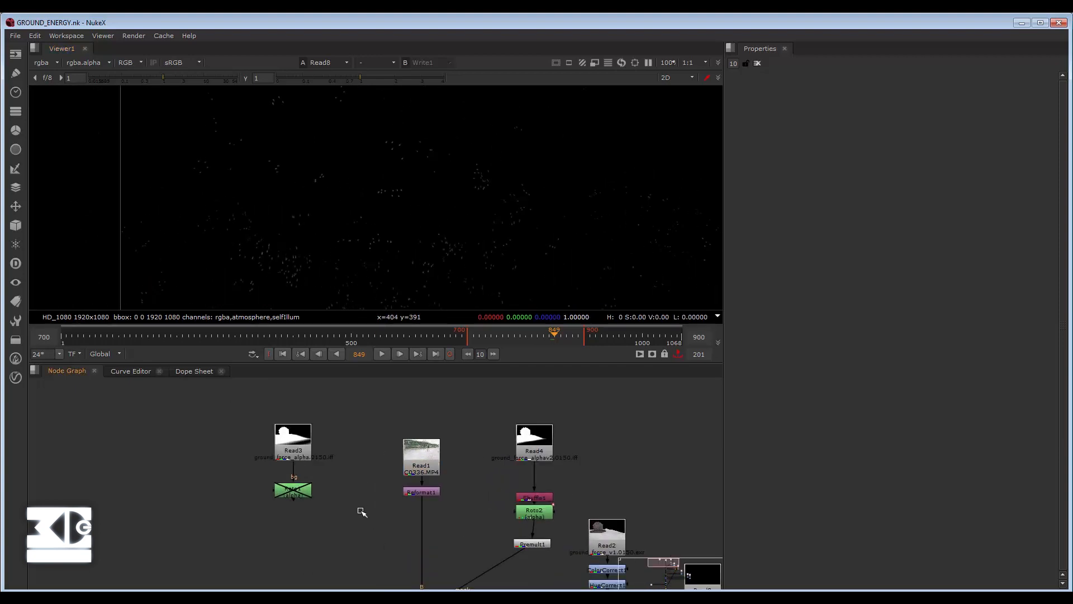
pyautogui.moveTo(362, 512); pyautogui.dragTo(358, 481, button='middle')
pyautogui.press('1')
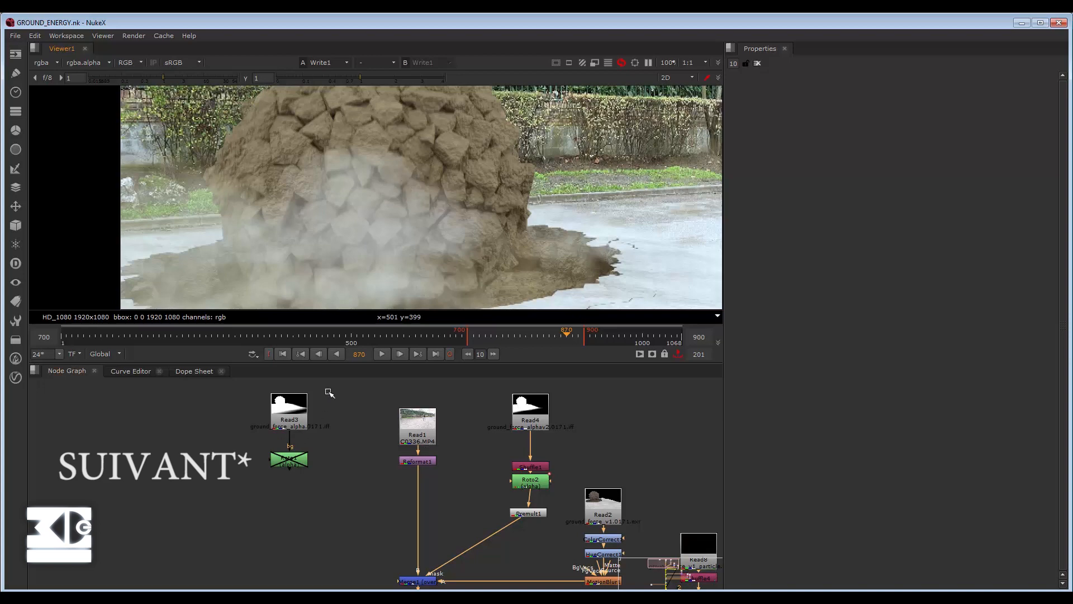
pyautogui.moveTo(329, 393); pyautogui.dragTo(201, 467)
pyautogui.press('Delete')
# - Examine the crater edge and the underside of the rock ball in the final composite at frame 870
pyautogui.scroll(5, 391, 174)
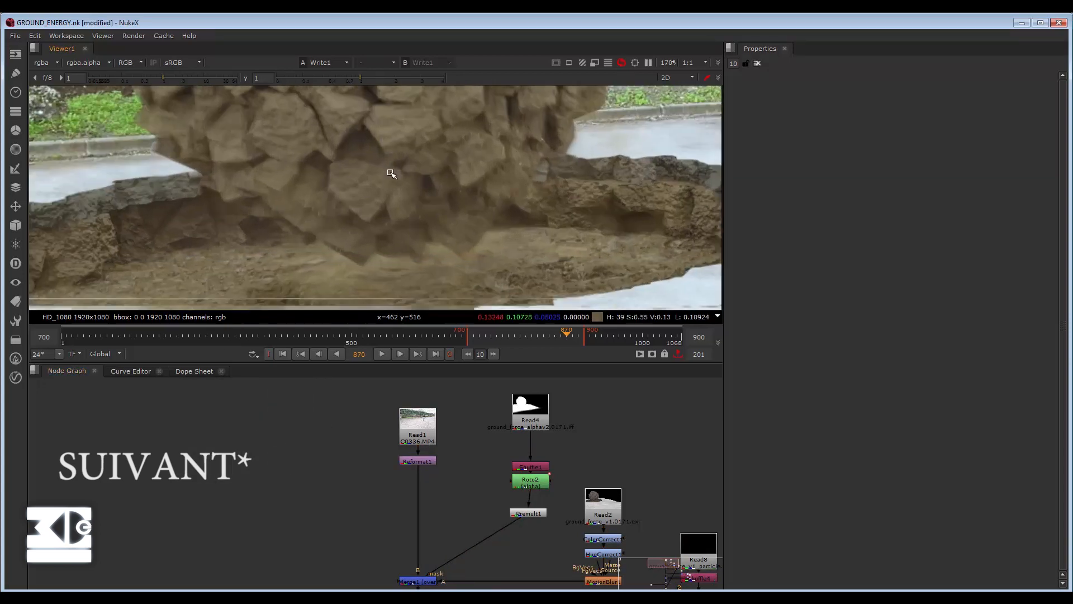
pyautogui.scroll(-4, 317, 160)
pyautogui.scroll(3, 451, 152)
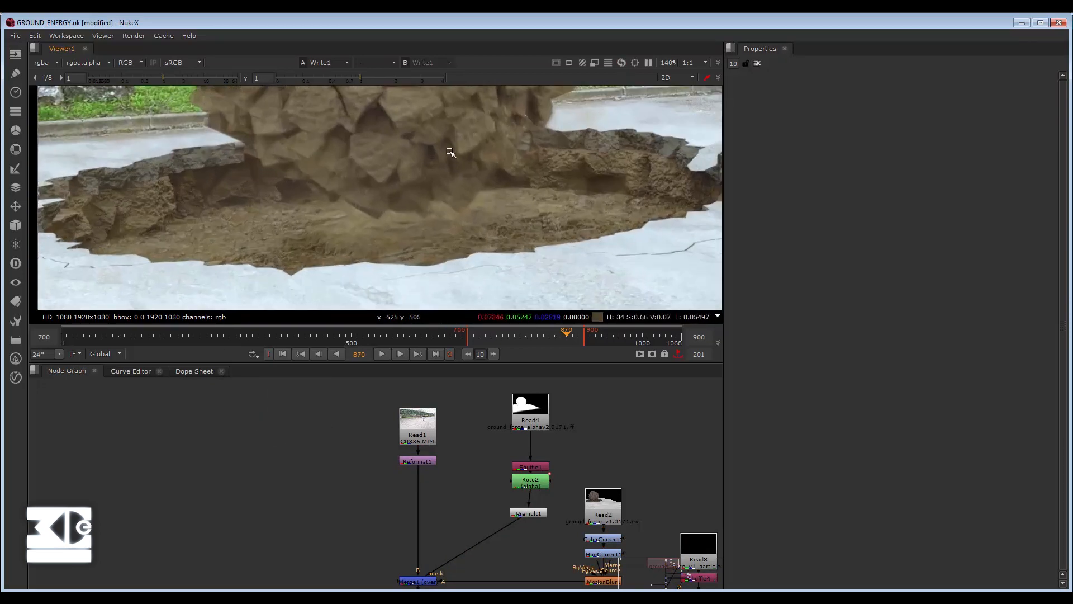
pyautogui.scroll(2, 451, 152)
pyautogui.scroll(-6, 317, 179)
pyautogui.scroll(-5, 352, 458)
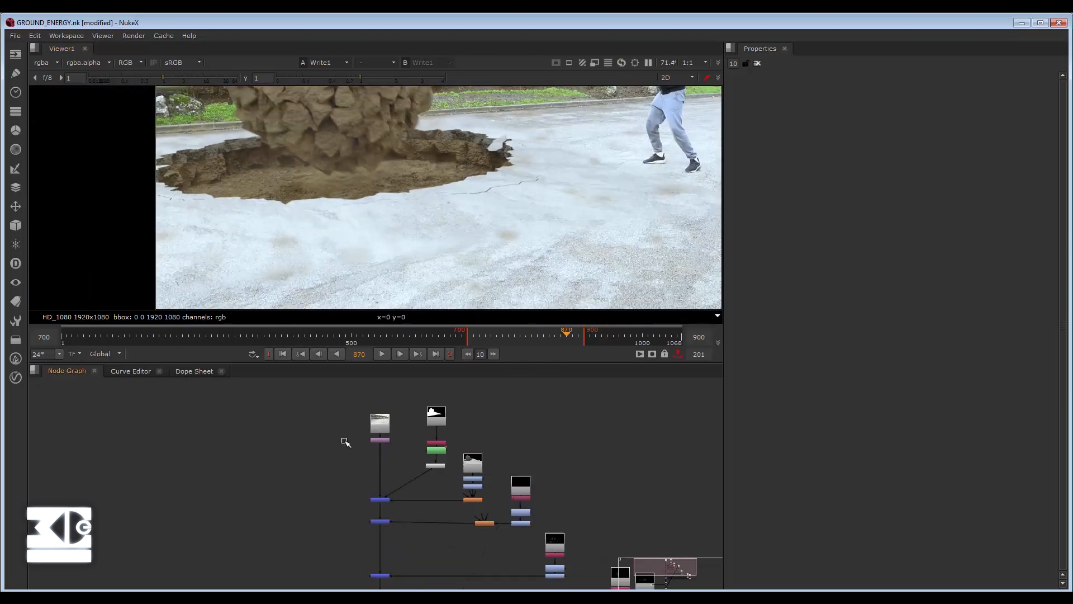
# - Examine the lower merge chain feeding the Write node and the full composited frame
pyautogui.scroll(1, 437, 152)
pyautogui.scroll(5, 347, 487)
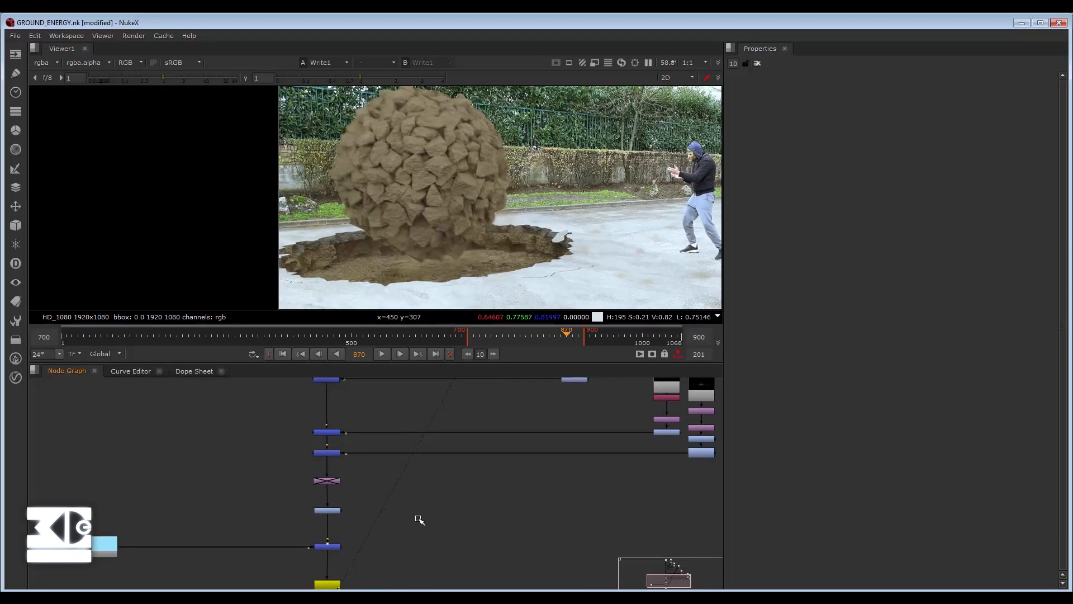
pyautogui.scroll(-2, 358, 517)
pyautogui.click(333, 520)
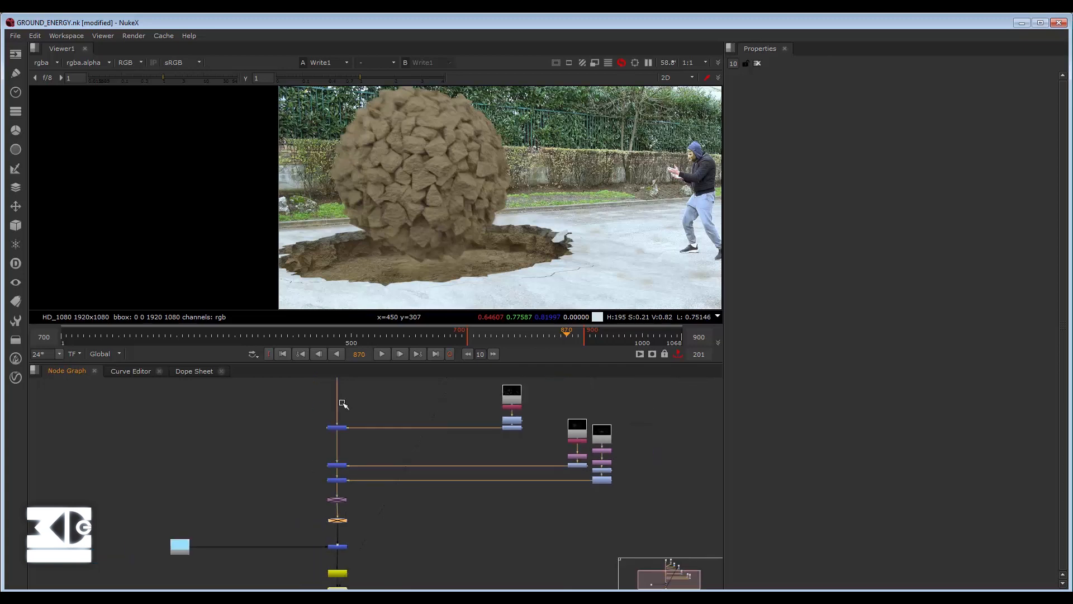
pyautogui.scroll(-2, 391, 184)
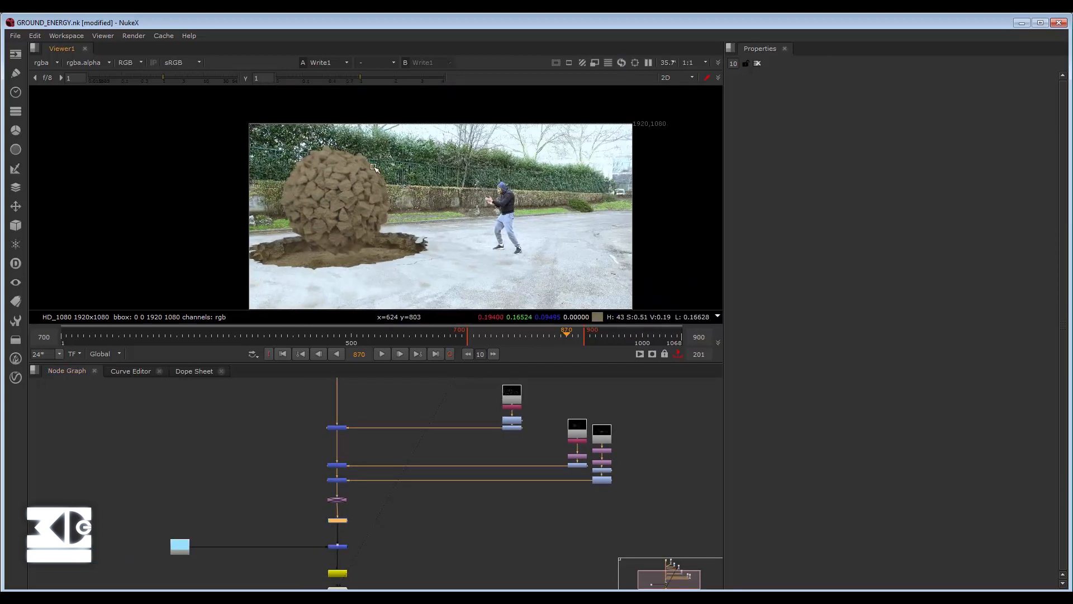
pyautogui.moveTo(374, 166); pyautogui.dragTo(411, 153, button='middle')
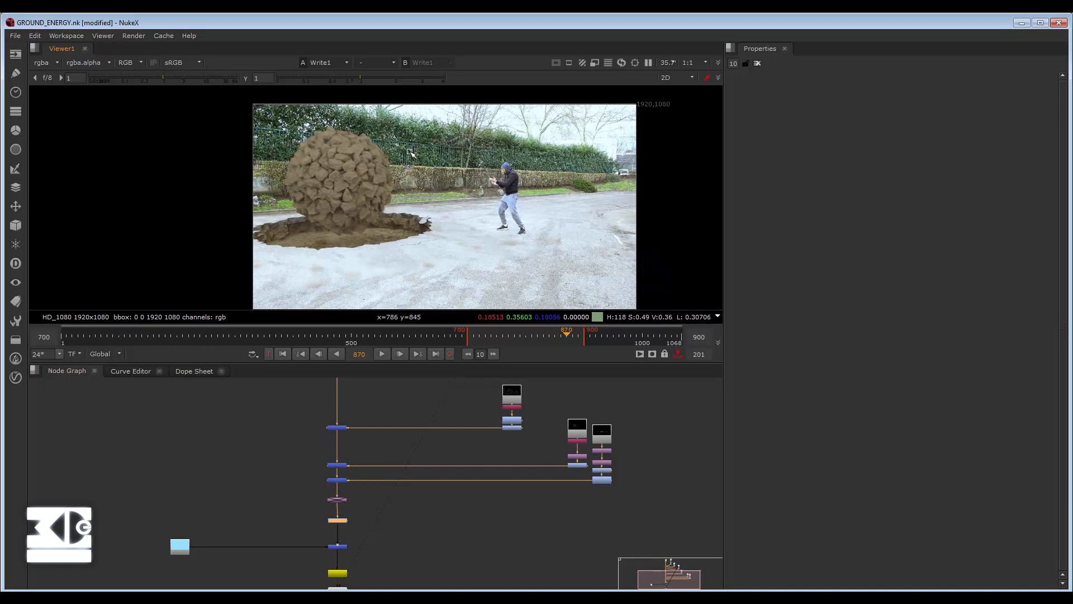